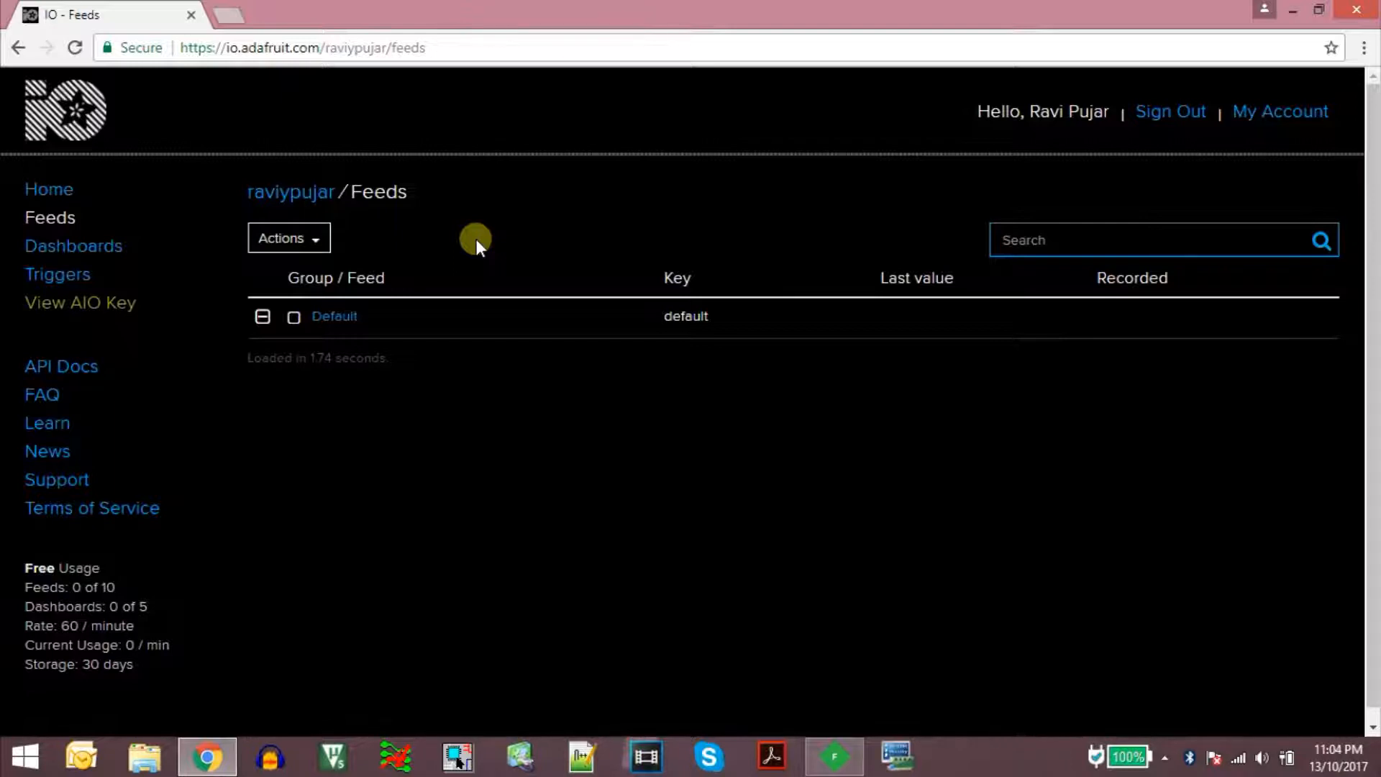
Create a feed named 'tempfeed' with description 'Temperature feed' and select its row
{"action": "left_click", "coordinate": [322, 238]}
{"action": "left_click", "coordinate": [324, 276]}
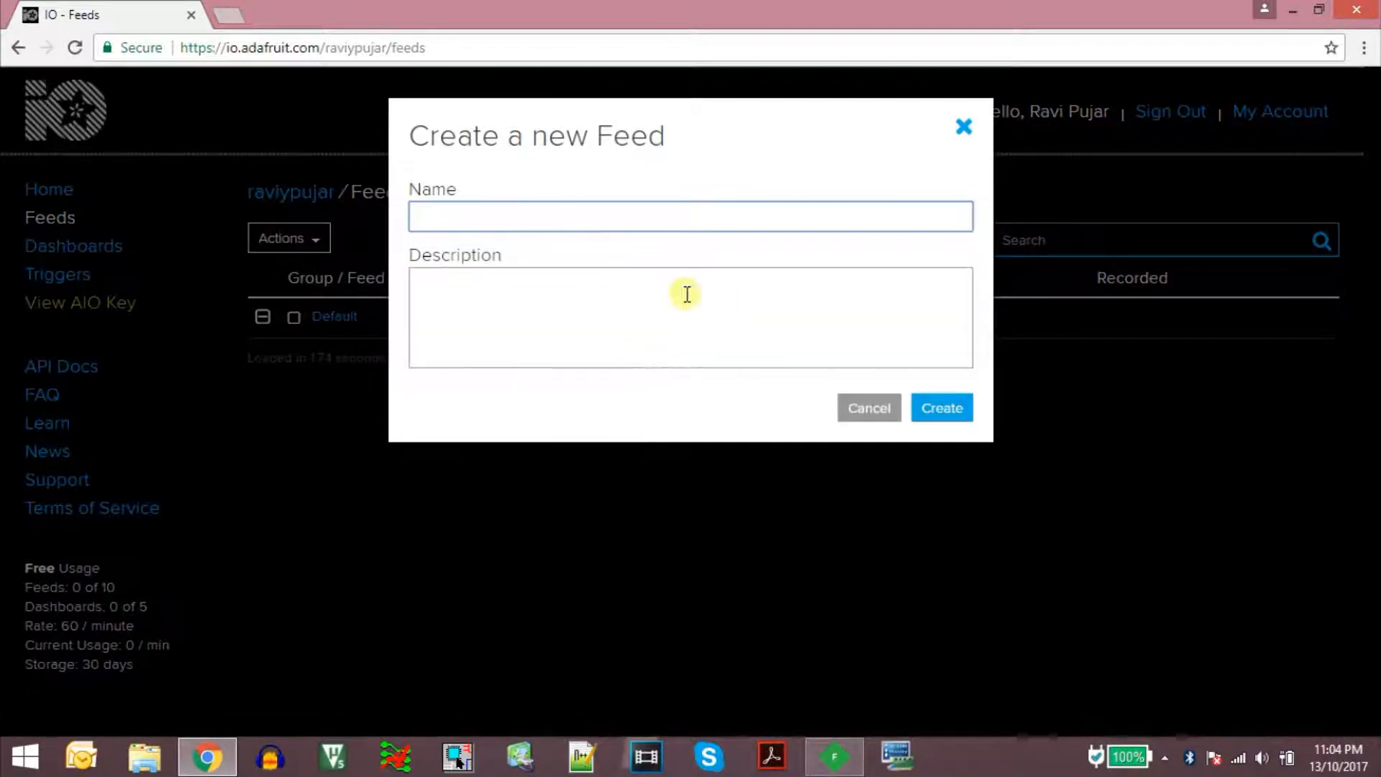
{"action": "type", "text": "tempfeed"}
{"action": "left_click", "coordinate": [734, 325]}
{"action": "type", "text": "Temperature feed"}
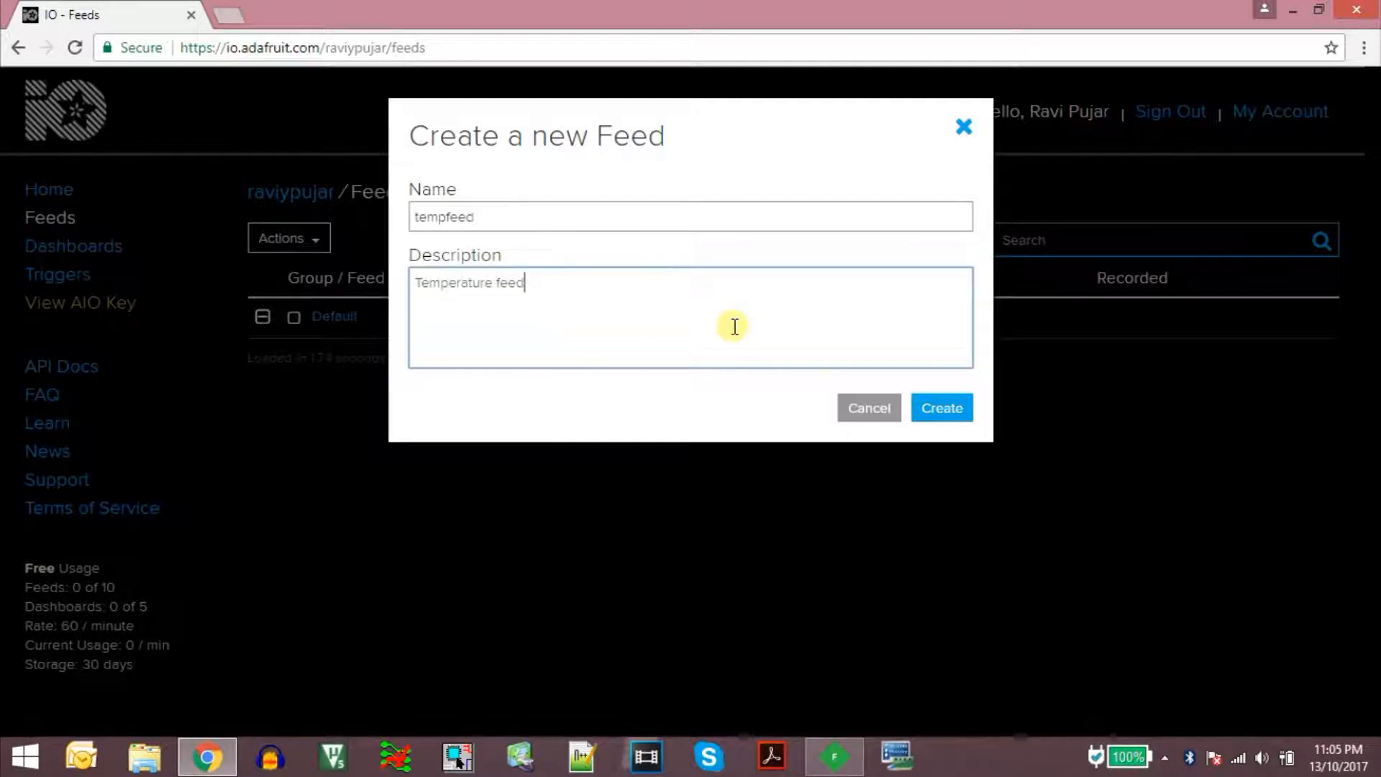
{"action": "left_click", "coordinate": [928, 407]}
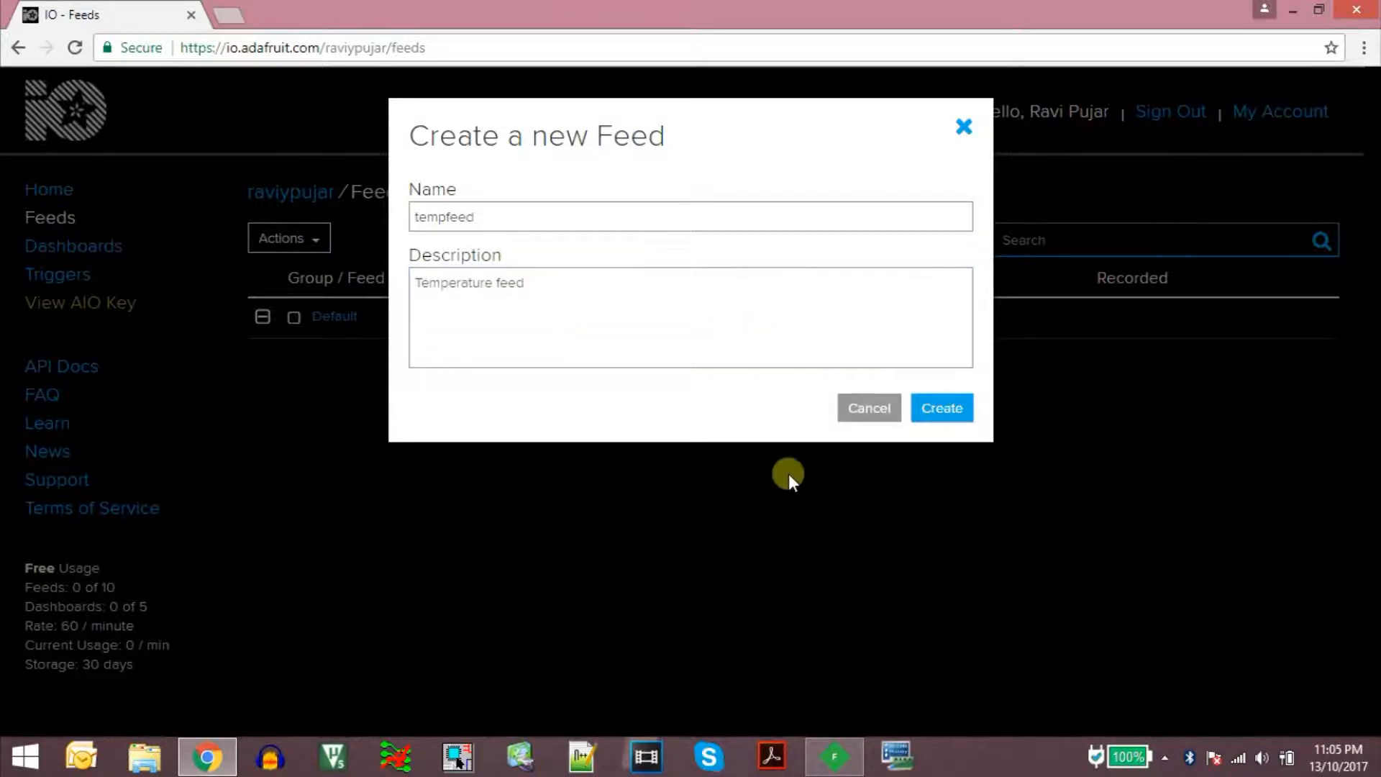
{"action": "left_click", "coordinate": [337, 376]}
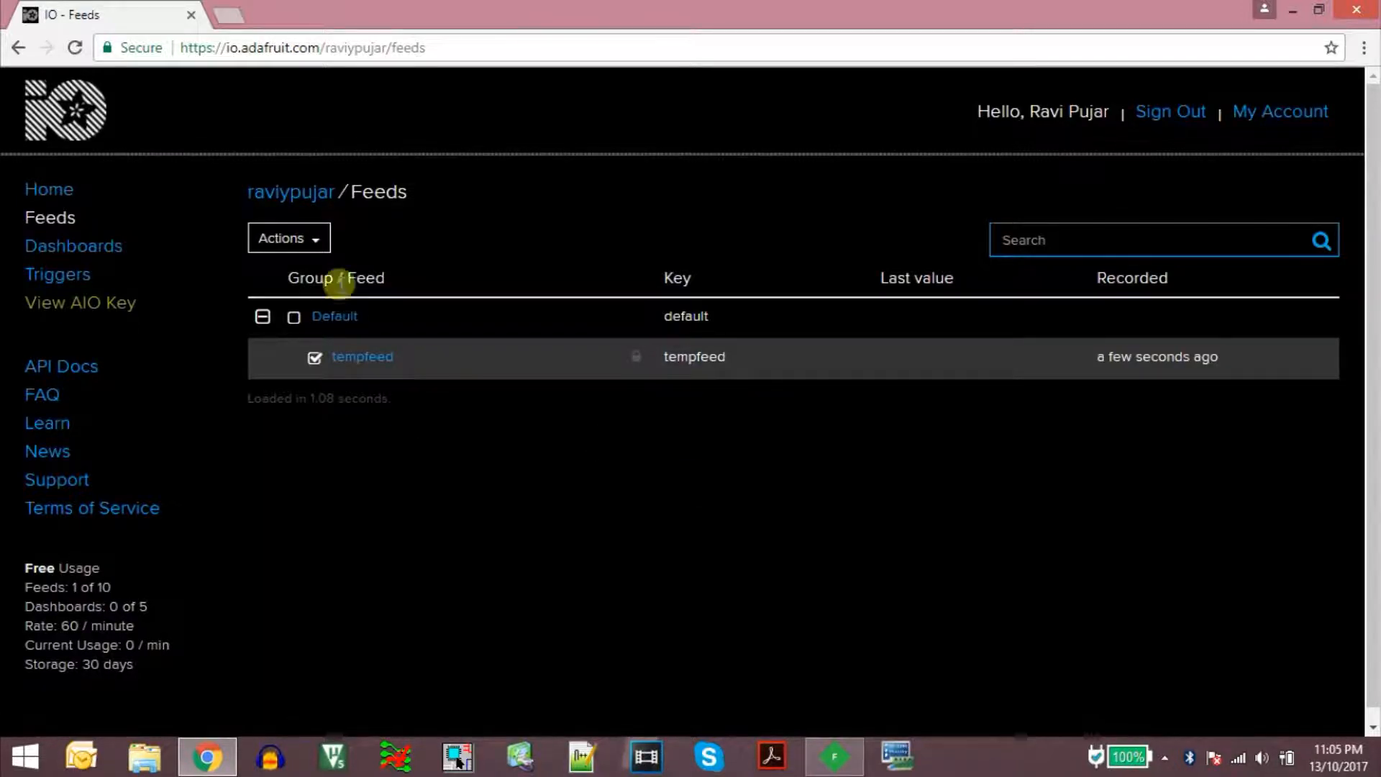
Create a feed named 'humidityfeed' with description 'Humidity sensor feed'
{"action": "left_click", "coordinate": [317, 238]}
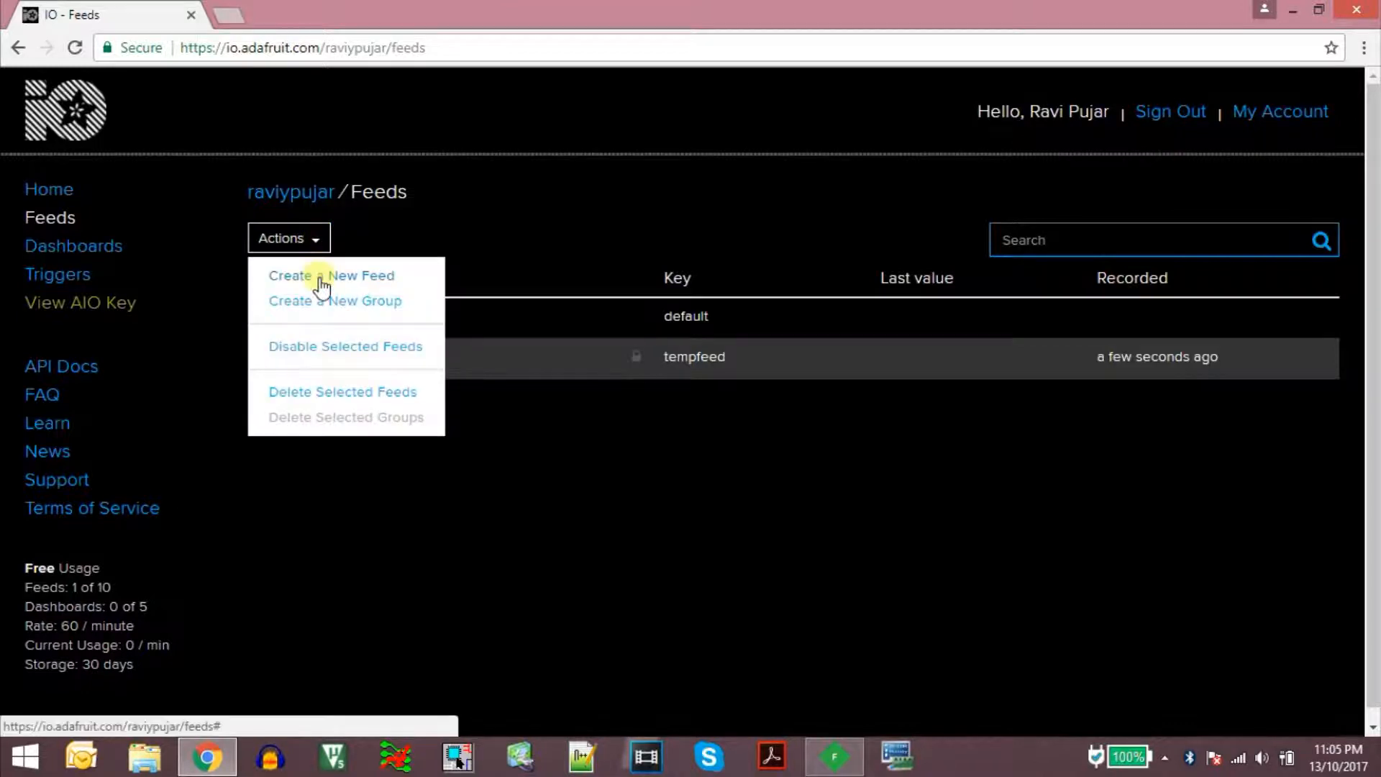
{"action": "left_click", "coordinate": [321, 281]}
{"action": "type", "text": "hu"}
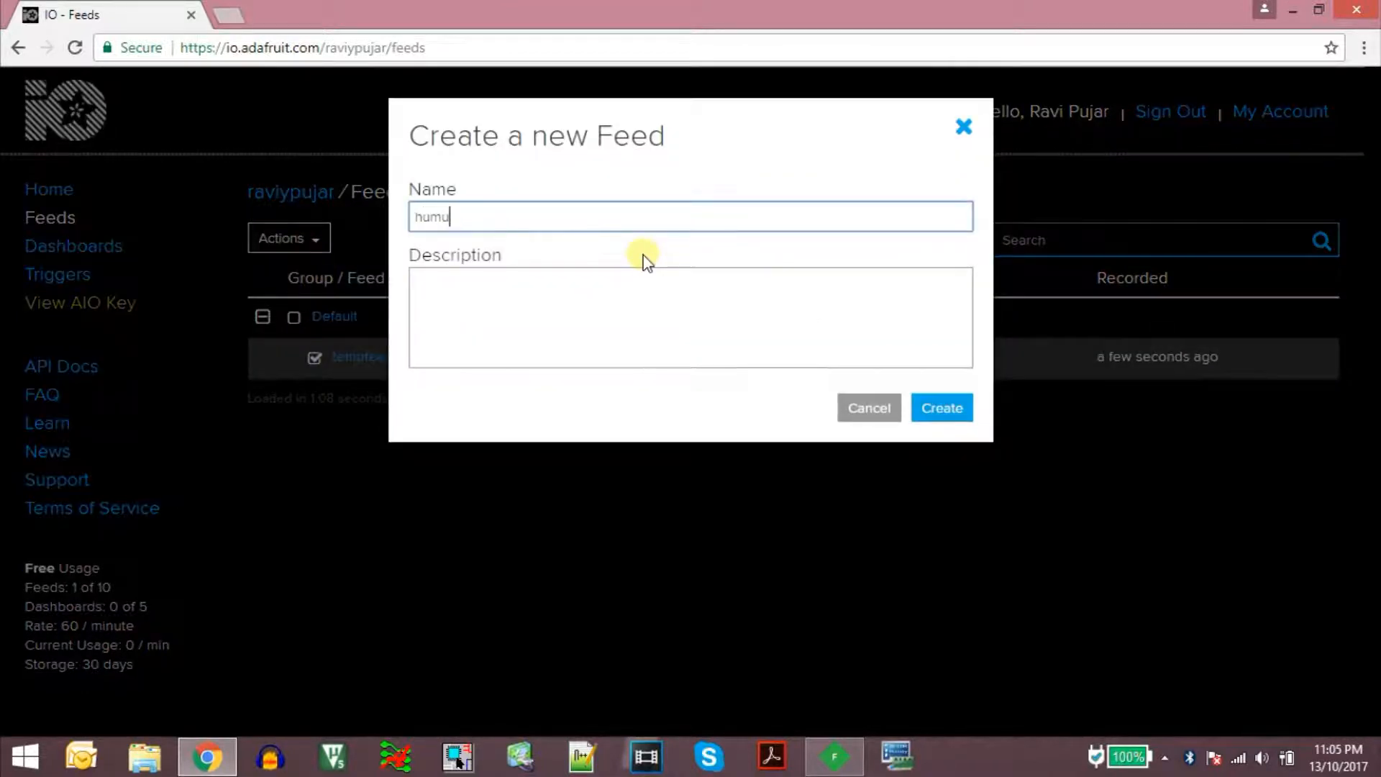
{"action": "type", "text": "mu"}
{"action": "key", "text": "BackSpace"}
{"action": "type", "text": "id"}
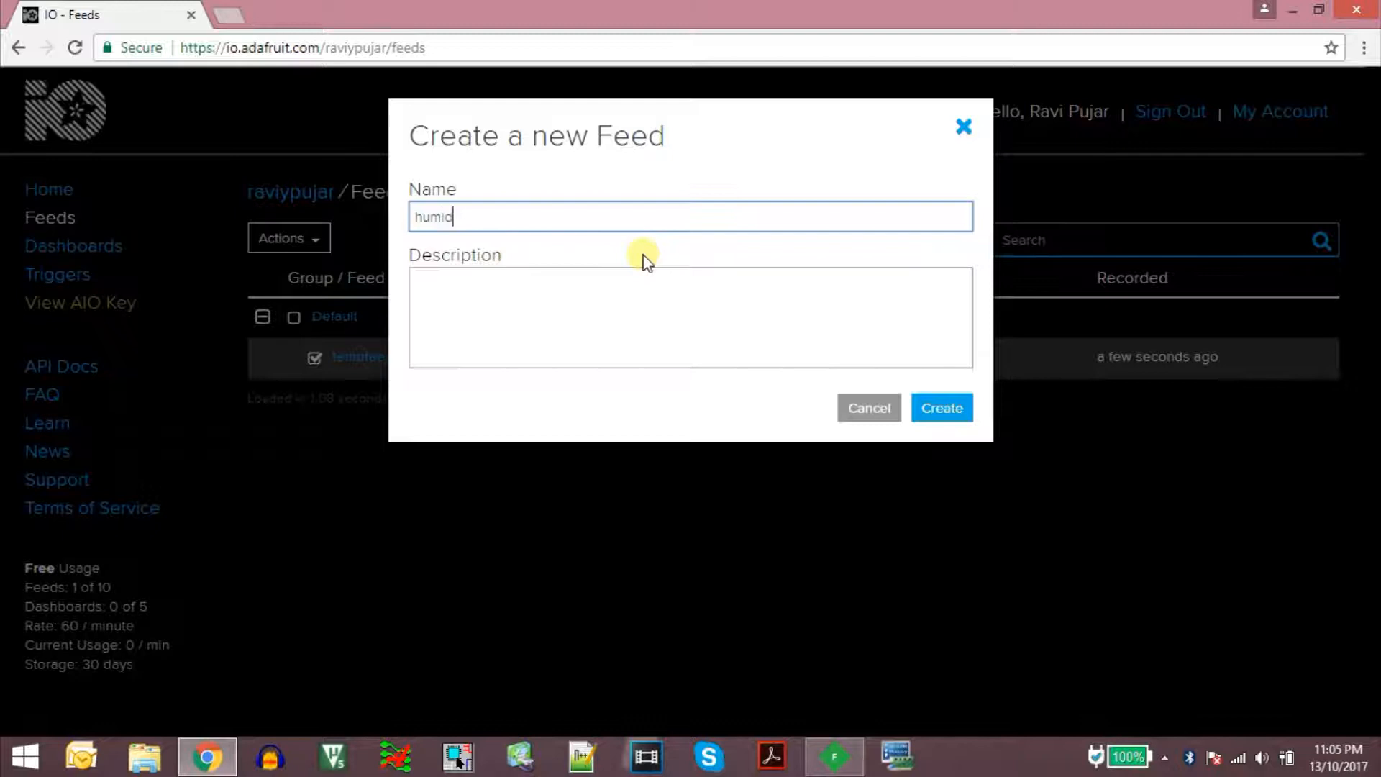
{"action": "type", "text": "ityfeed"}
{"action": "left_click", "coordinate": [640, 267]}
{"action": "type", "text": "Hum"}
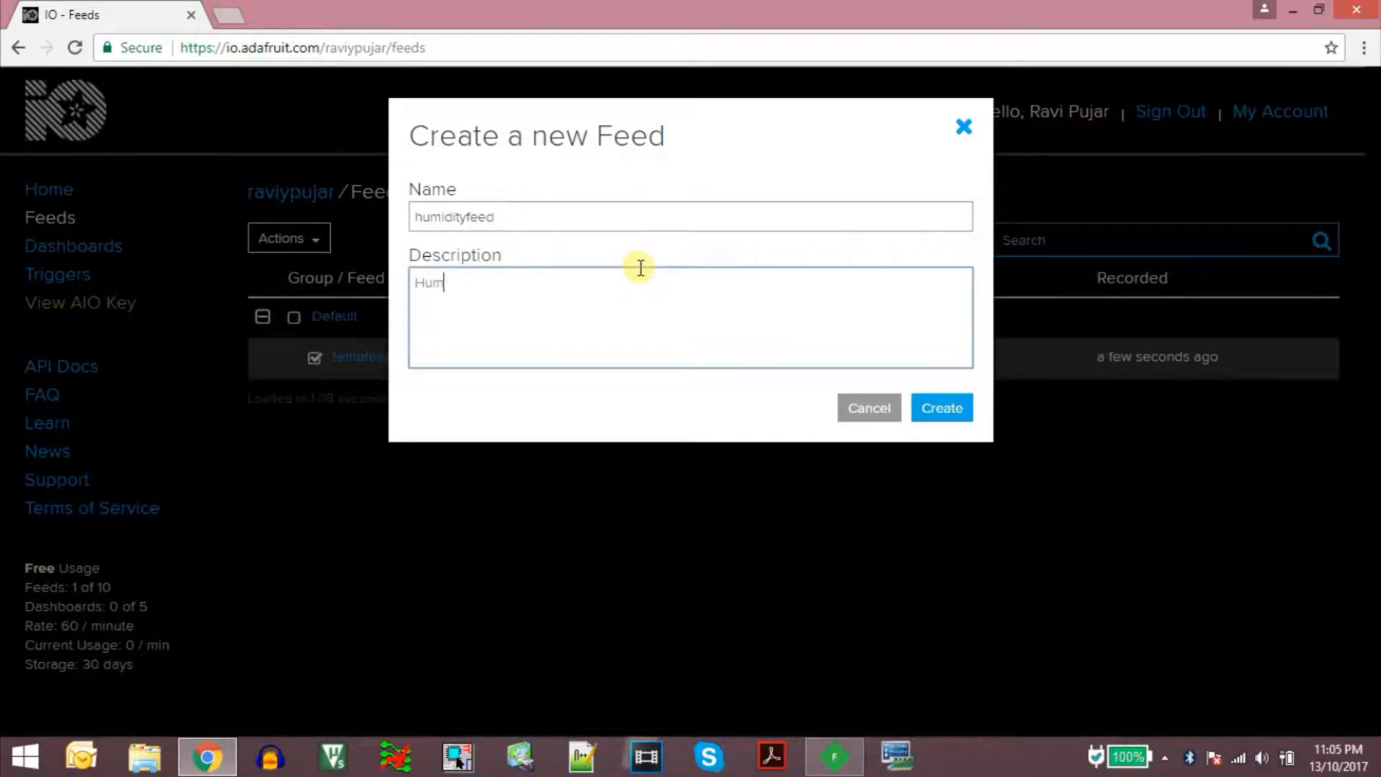
{"action": "type", "text": "idity sensor feed"}
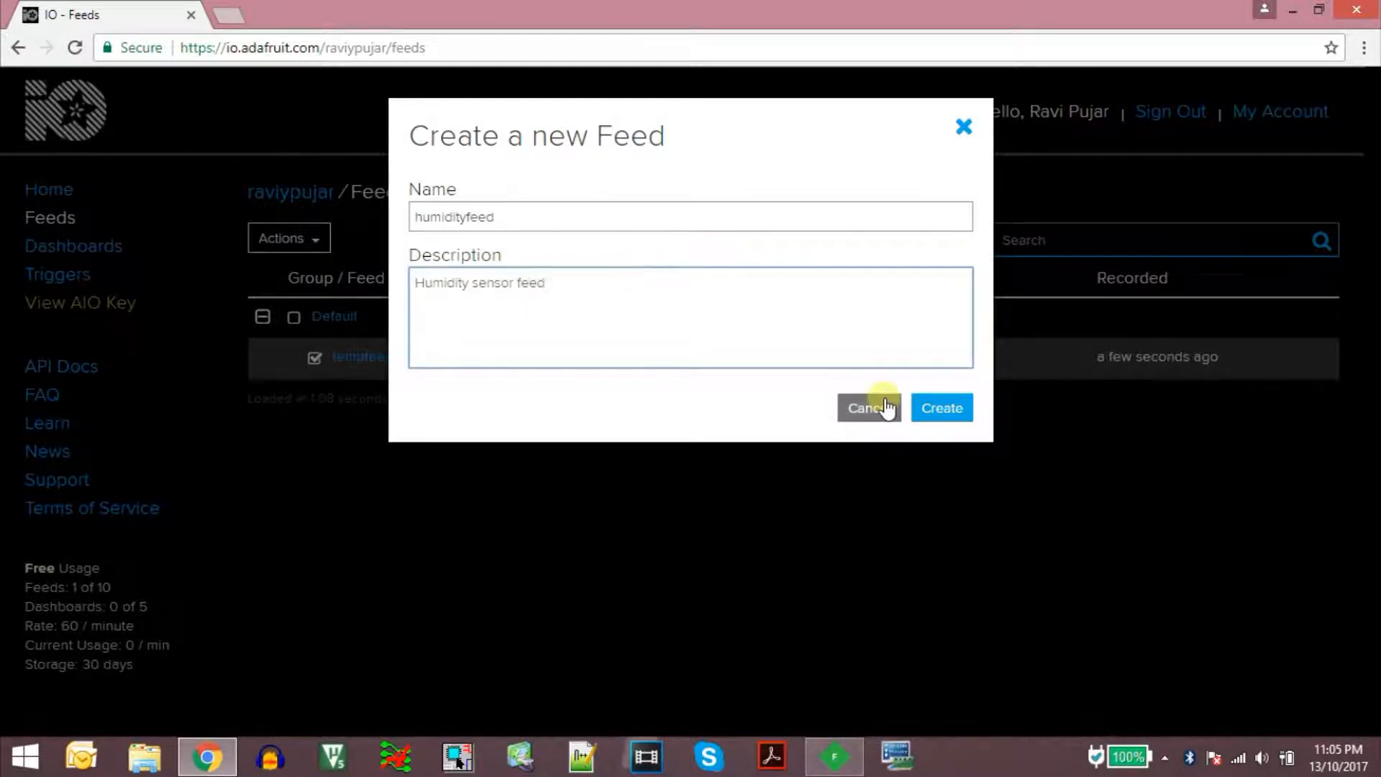
{"action": "left_click", "coordinate": [945, 417]}
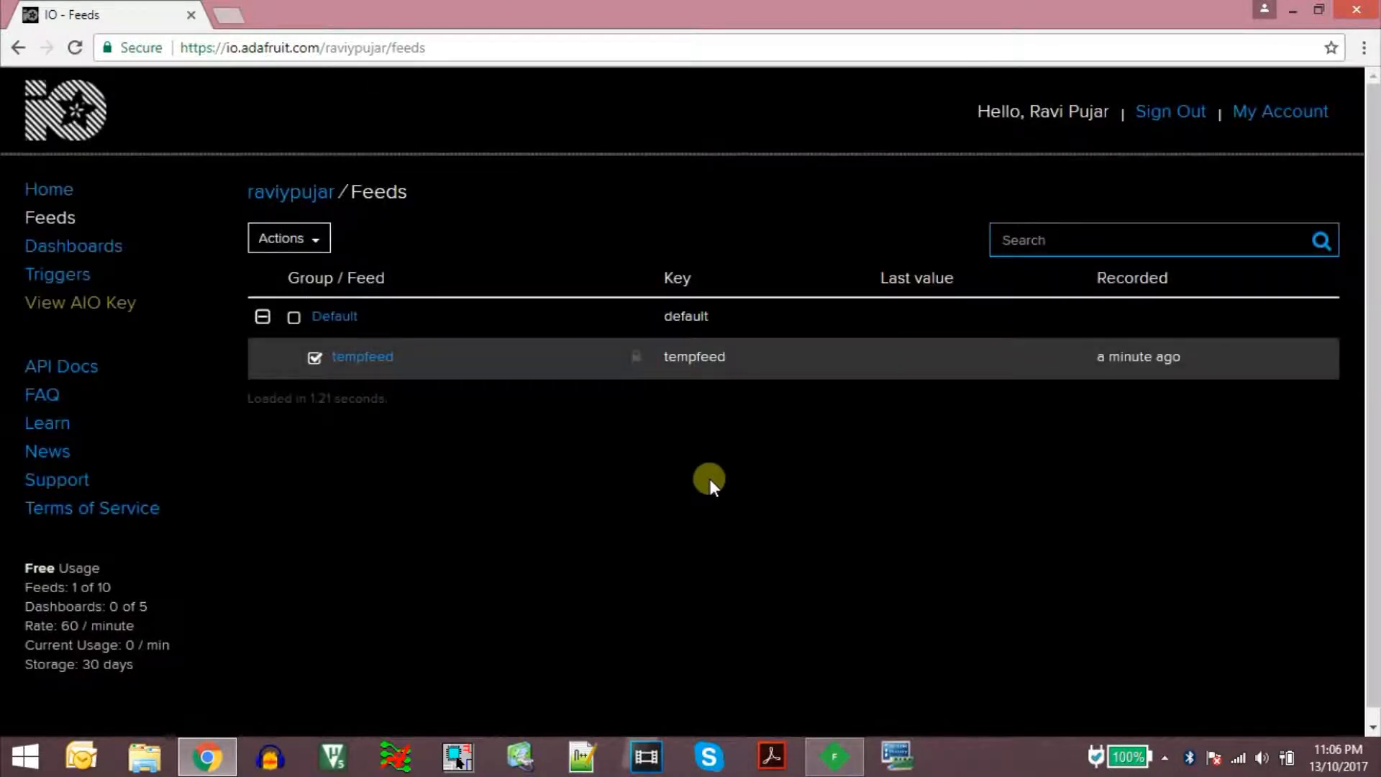
{"action": "left_click", "coordinate": [316, 235]}
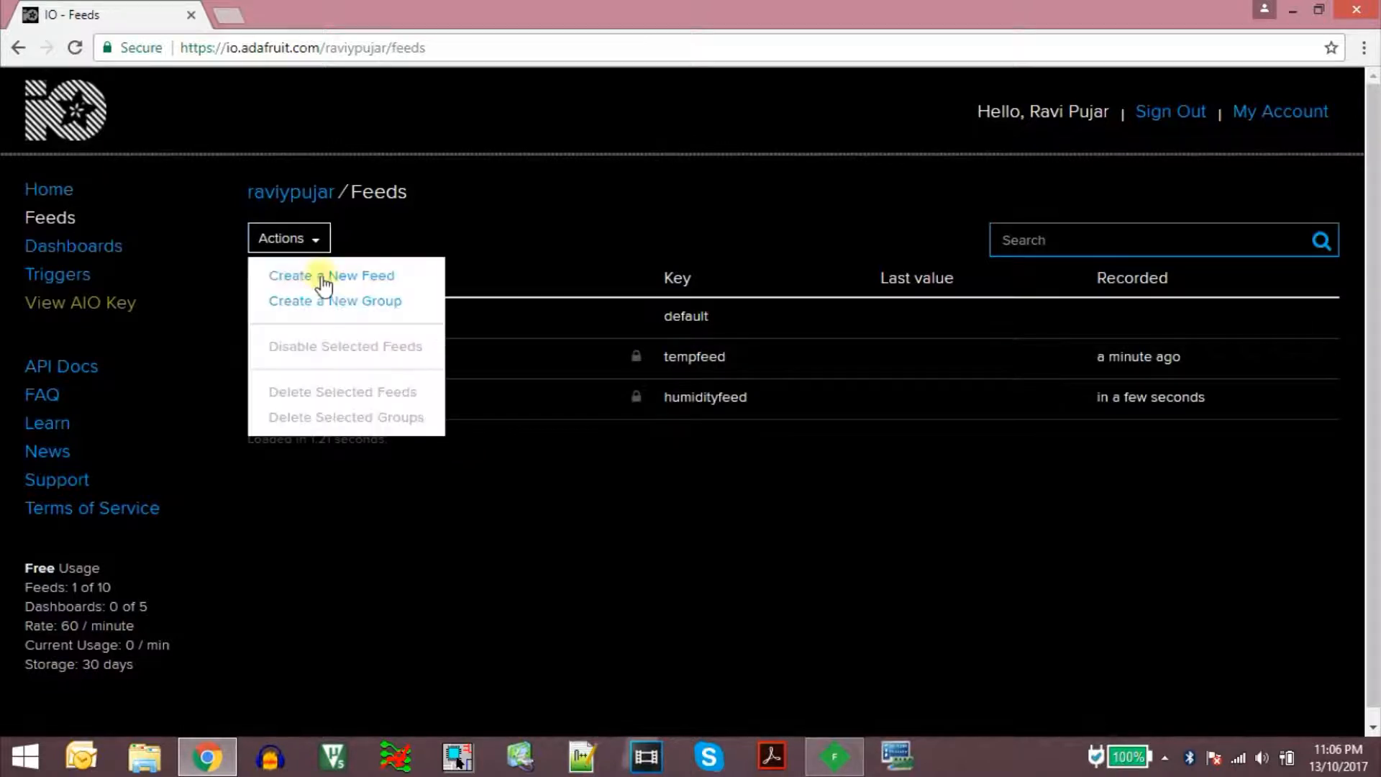
Fill in a new feed named 'switchfeed' with description 'ON-OFF switch' and submit it
{"action": "left_click", "coordinate": [325, 276]}
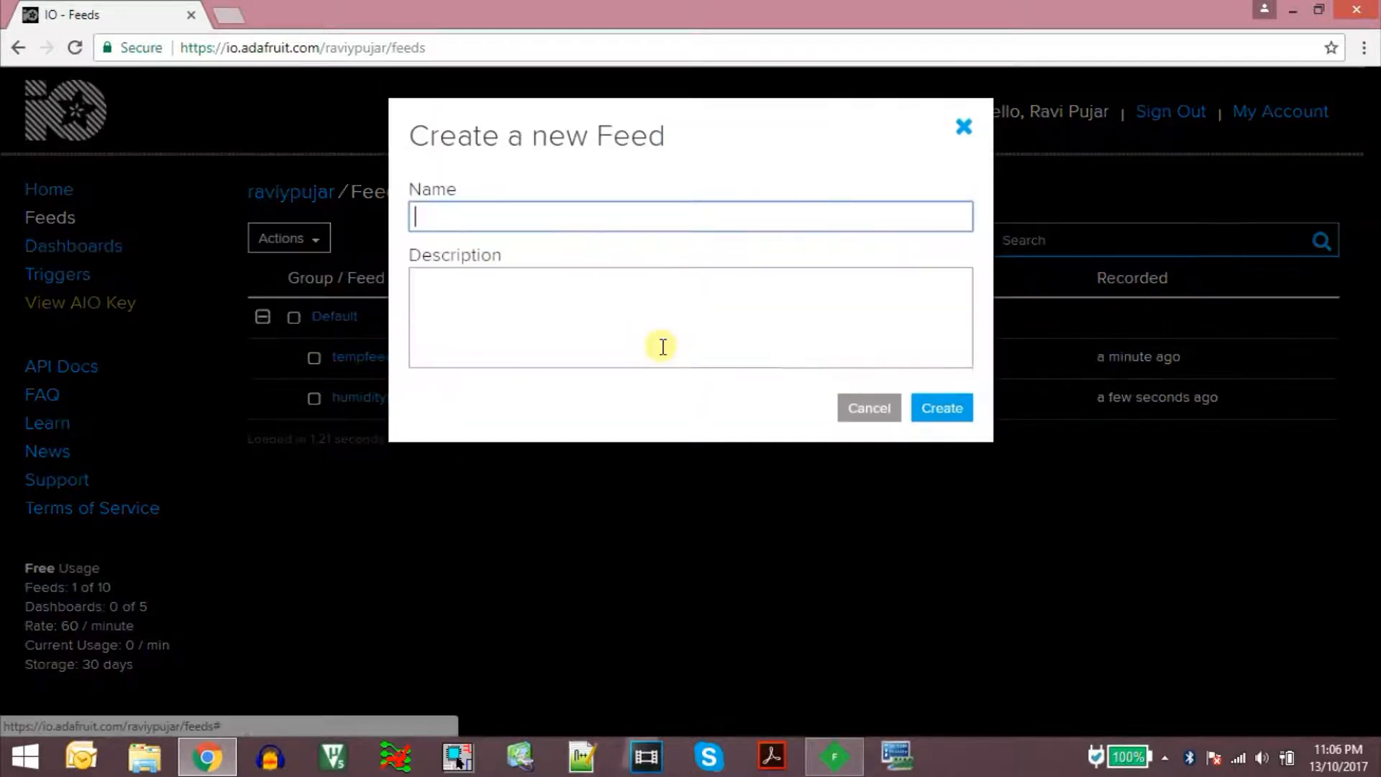
{"action": "left_click", "coordinate": [613, 218]}
{"action": "type", "text": "on"}
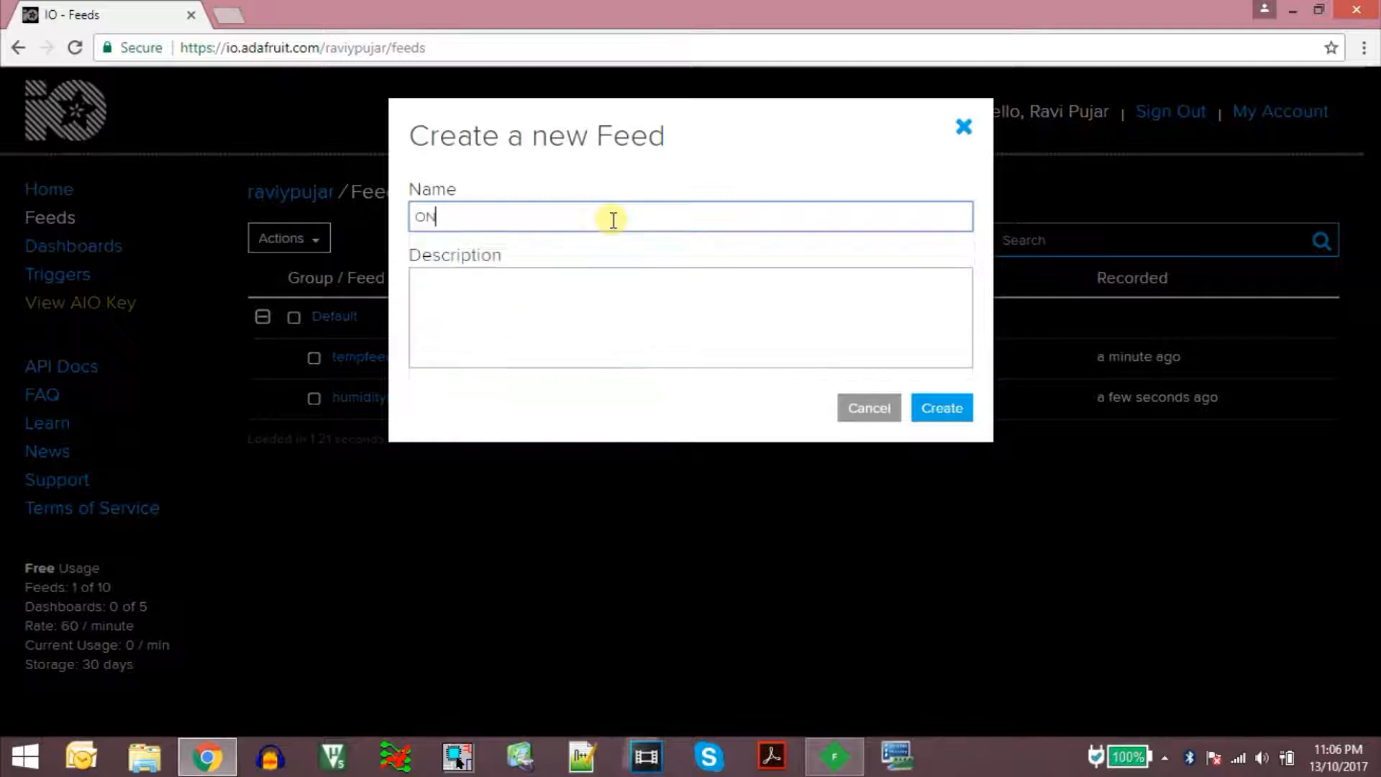
{"action": "key", "text": "BackSpace"}
{"action": "key", "text": "BackSpace"}
{"action": "type", "text": "sw"}
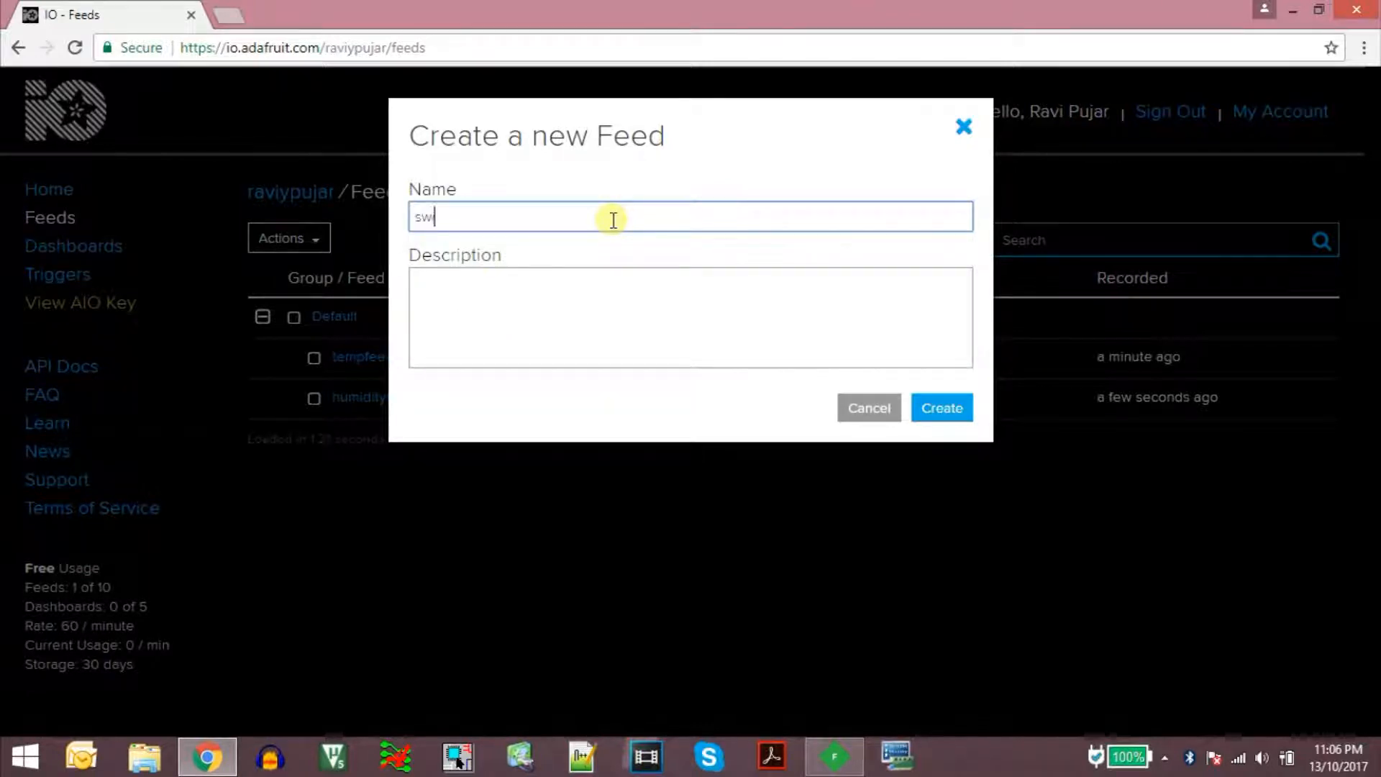
{"action": "type", "text": "itchfeed"}
{"action": "left_click", "coordinate": [623, 307]}
{"action": "type", "text": "ON-OFF "}
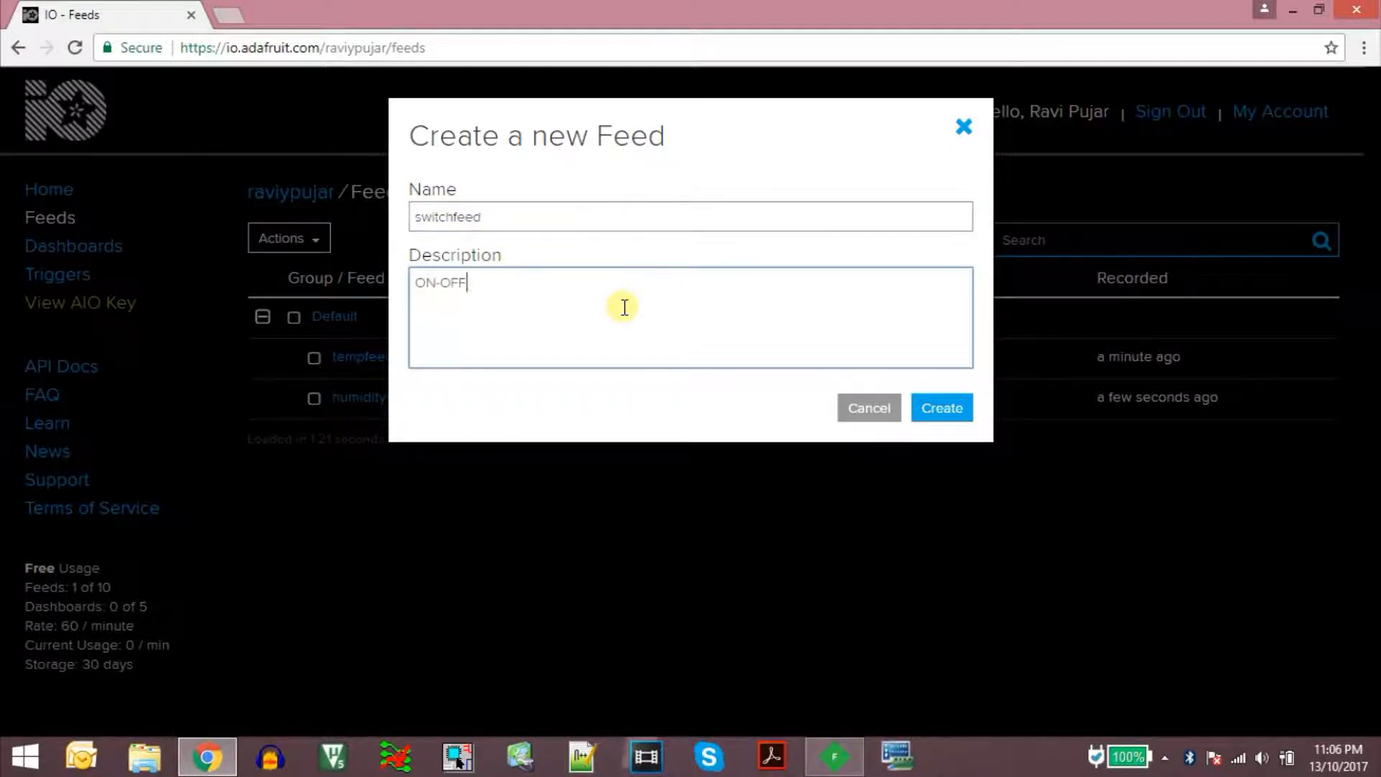
{"action": "type", "text": "sww"}
{"action": "type", "text": "tch"}
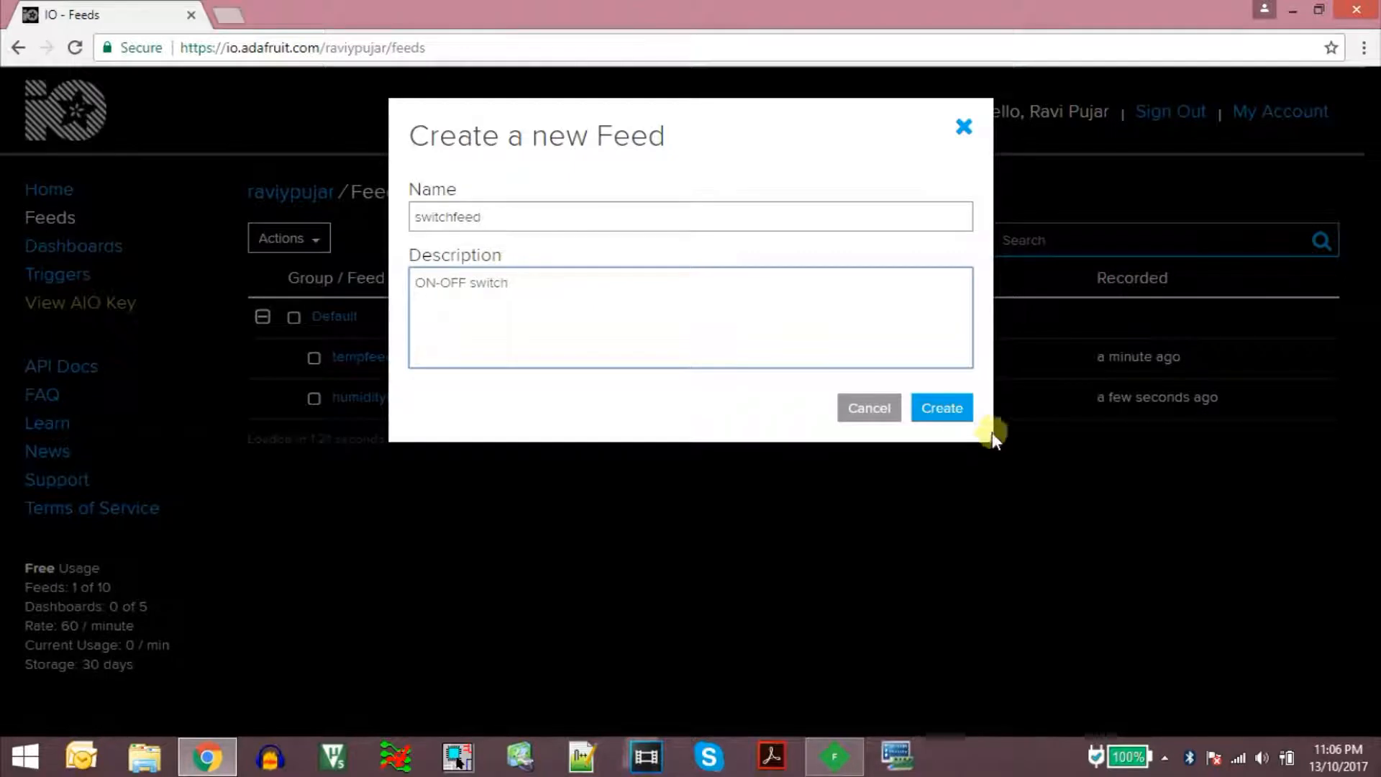
{"action": "left_click", "coordinate": [940, 408]}
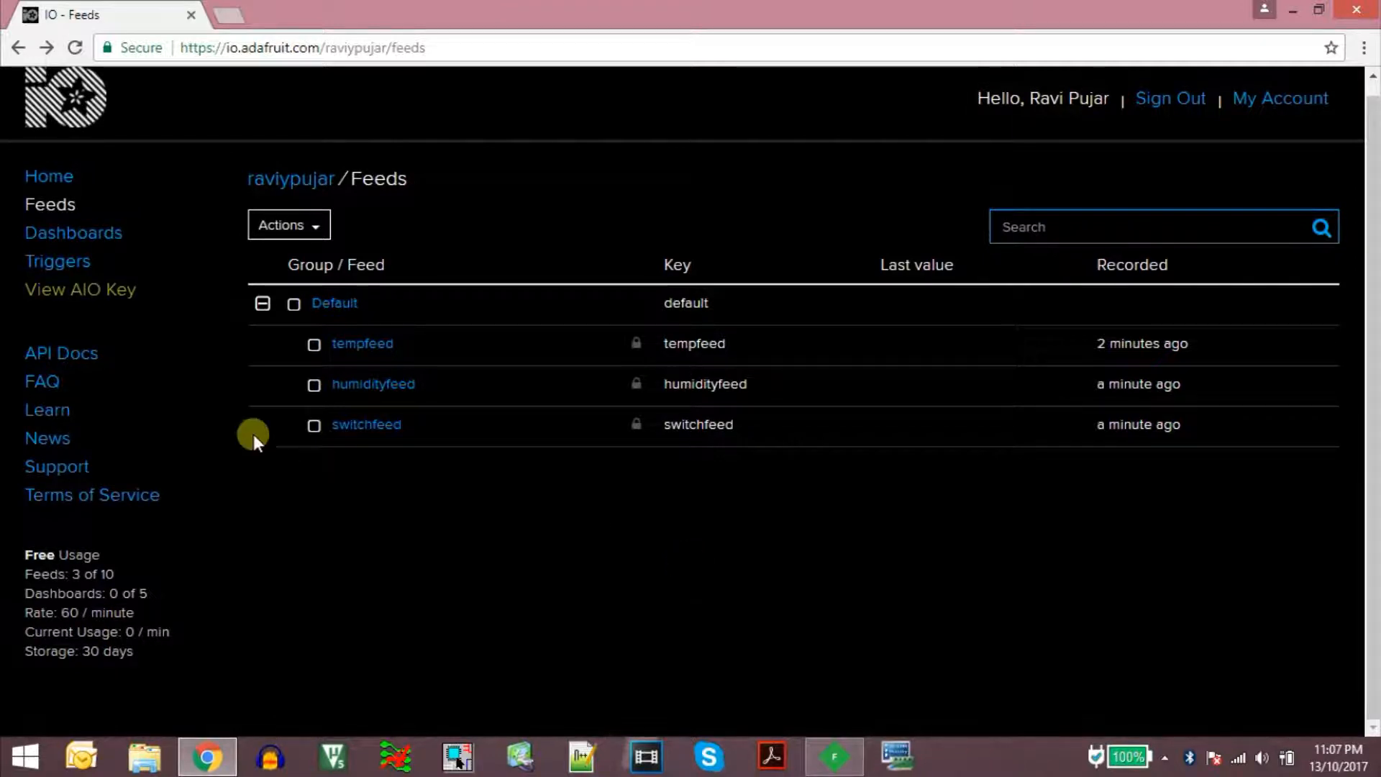
Open the API Docs in a new tab, then return to Feeds and show the AIO key
{"action": "right_click", "coordinate": [75, 349]}
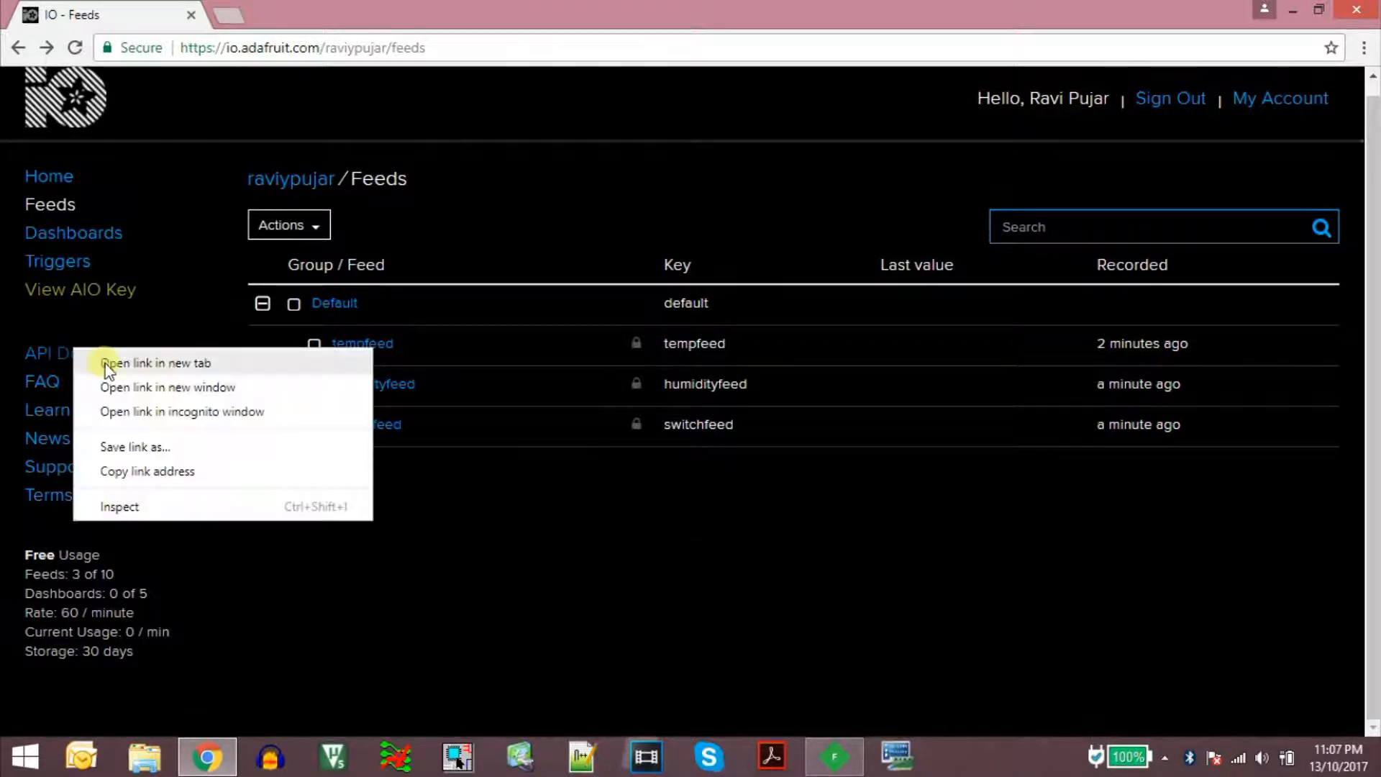
{"action": "left_click", "coordinate": [105, 364]}
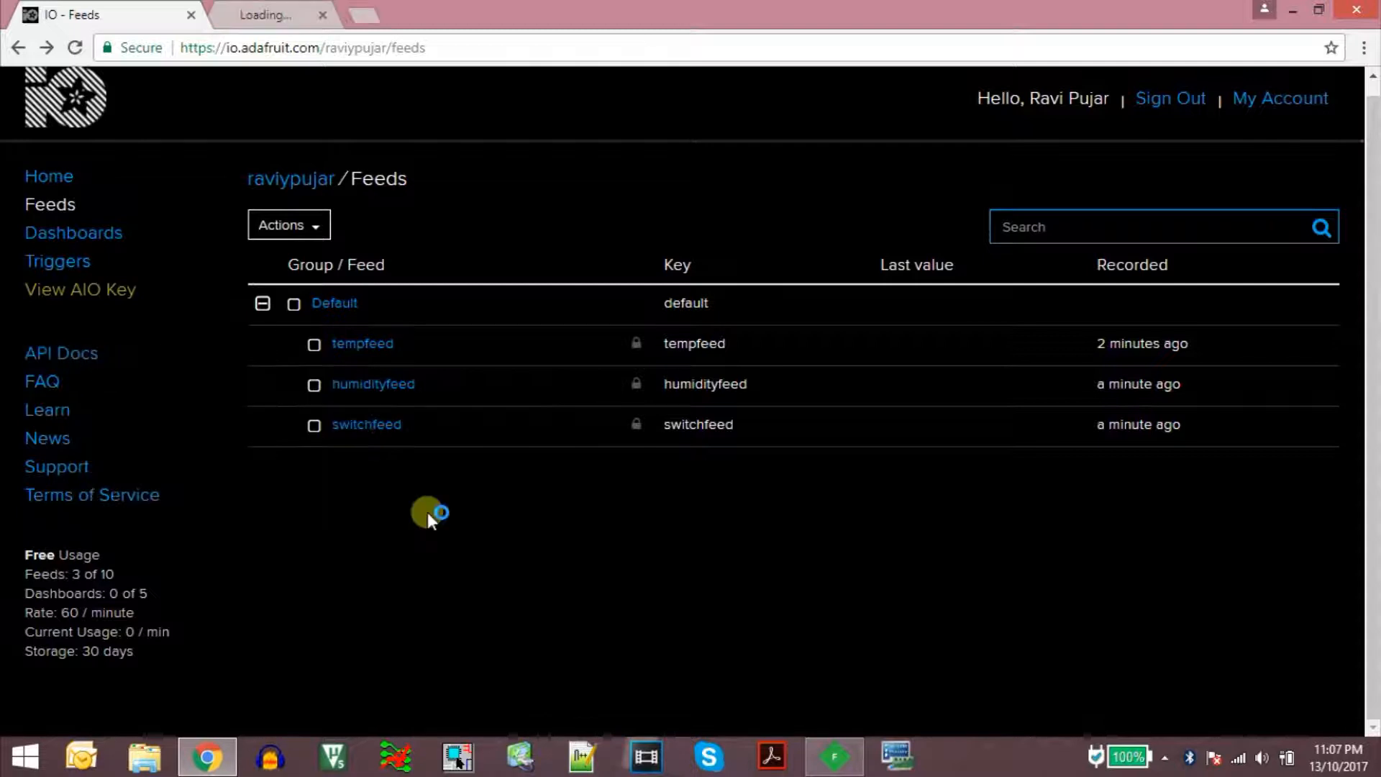
{"action": "left_click", "coordinate": [308, 10]}
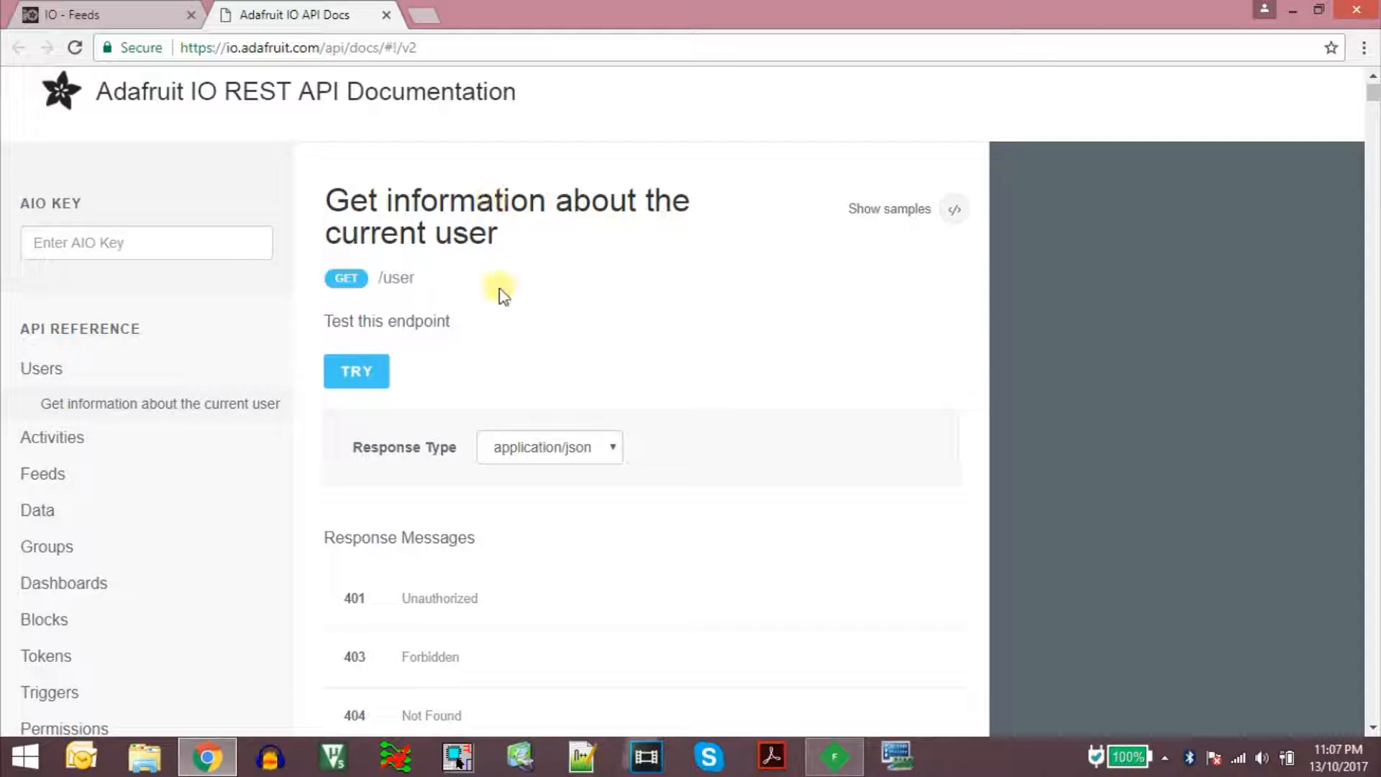
{"action": "left_click", "coordinate": [141, 244]}
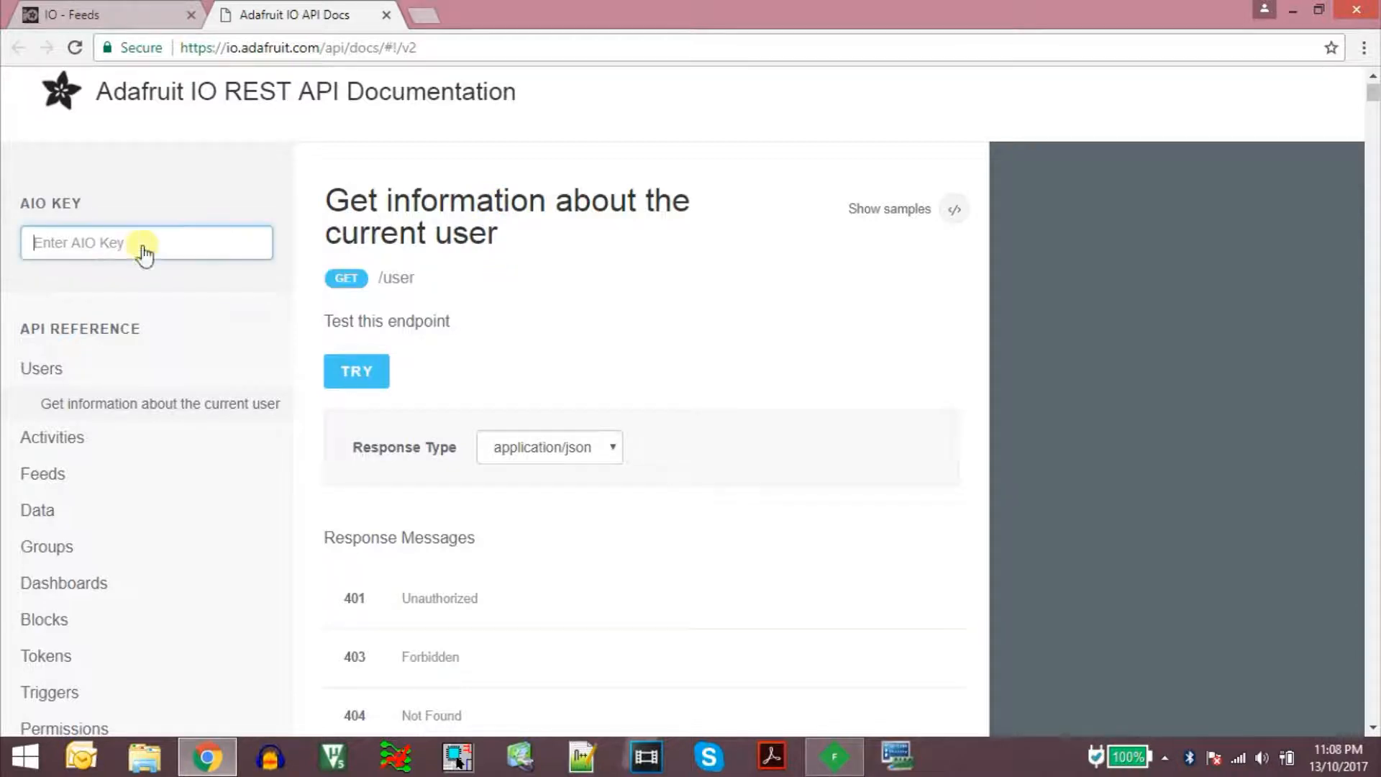
{"action": "left_click", "coordinate": [85, 9]}
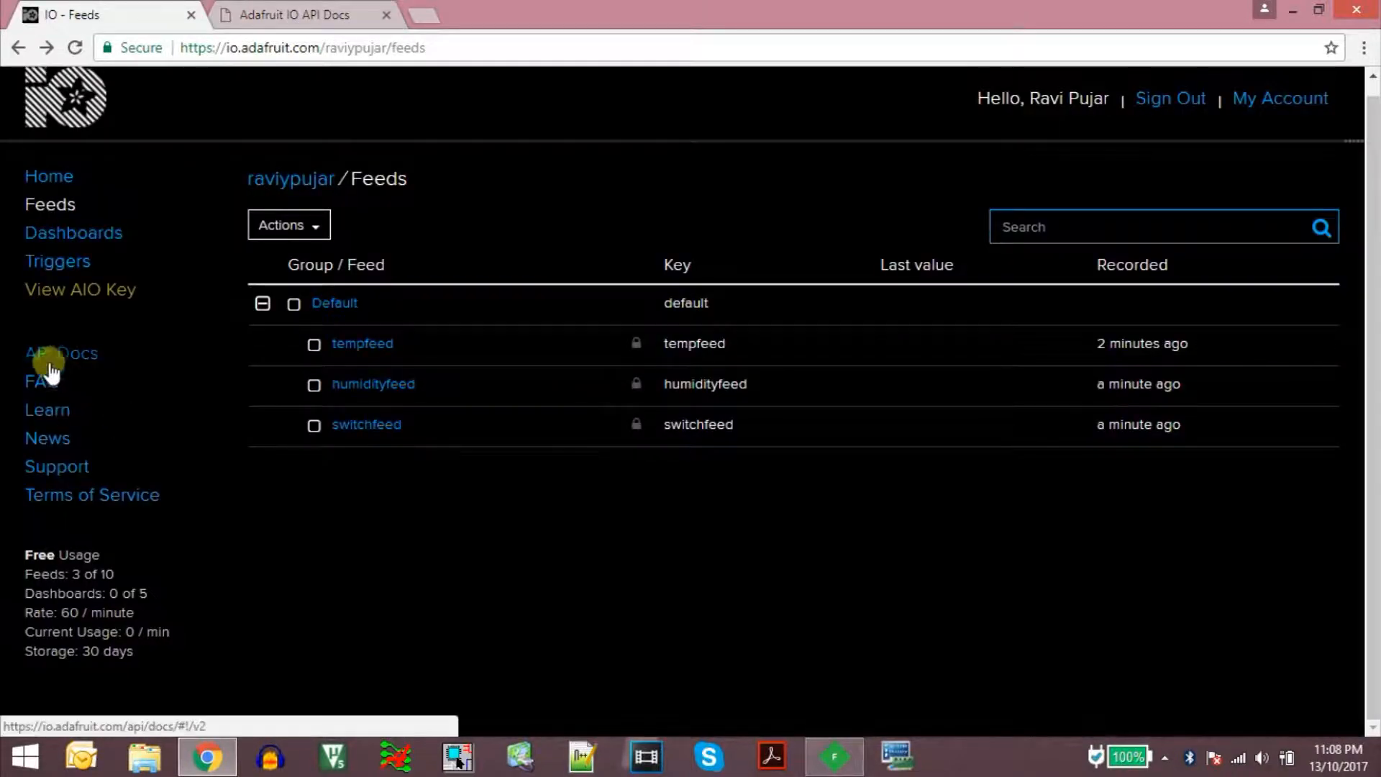
{"action": "left_click", "coordinate": [92, 287]}
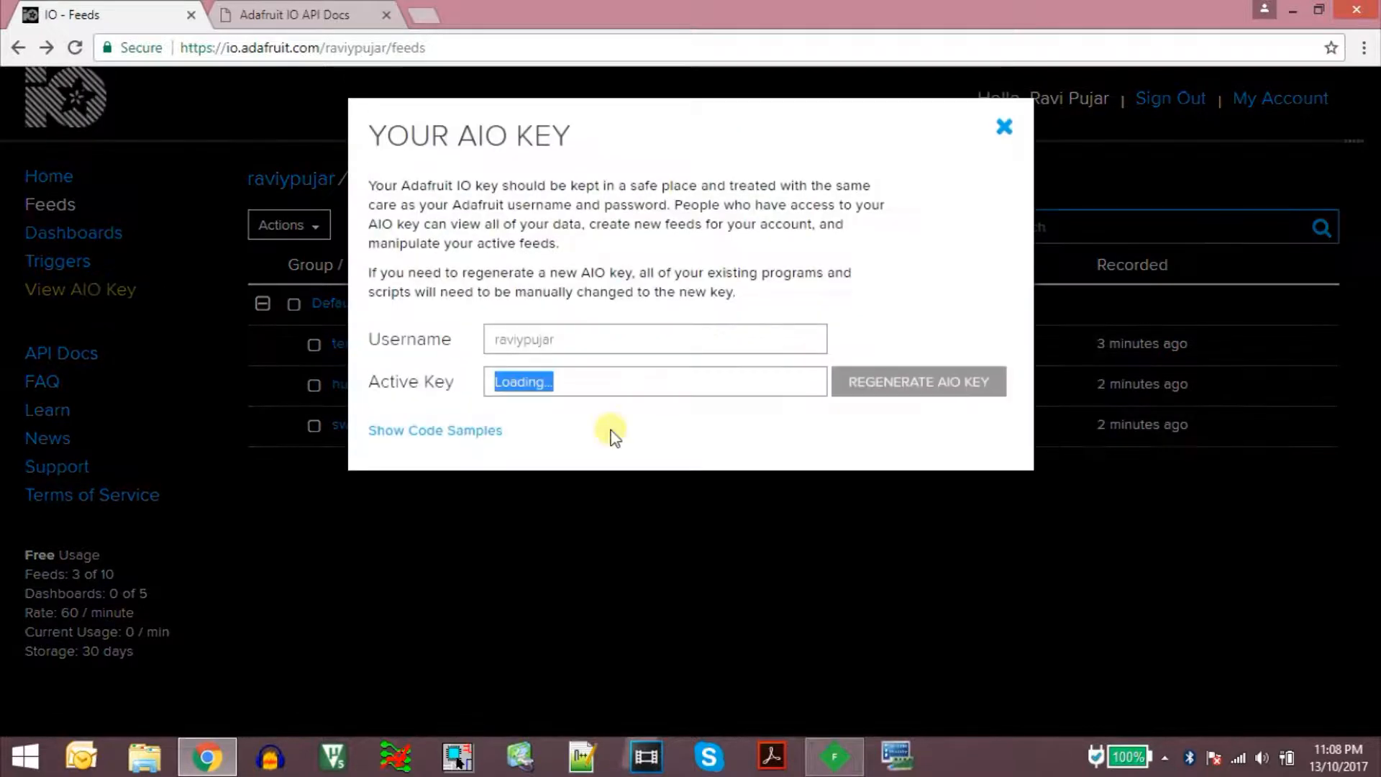
Copy the AIO key, paste it into the API docs' AIO Key field and apply it
{"action": "double_click", "coordinate": [698, 382]}
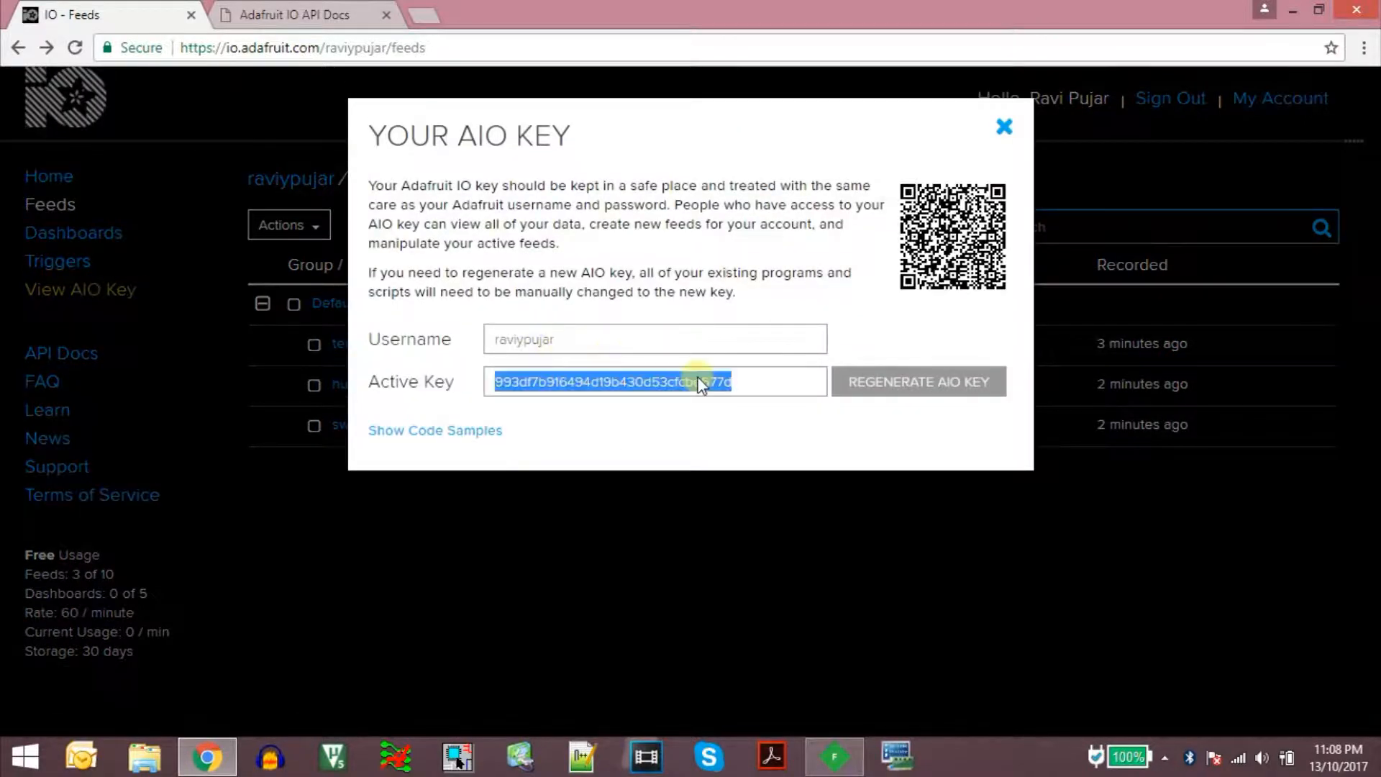
{"action": "left_click", "coordinate": [367, 14]}
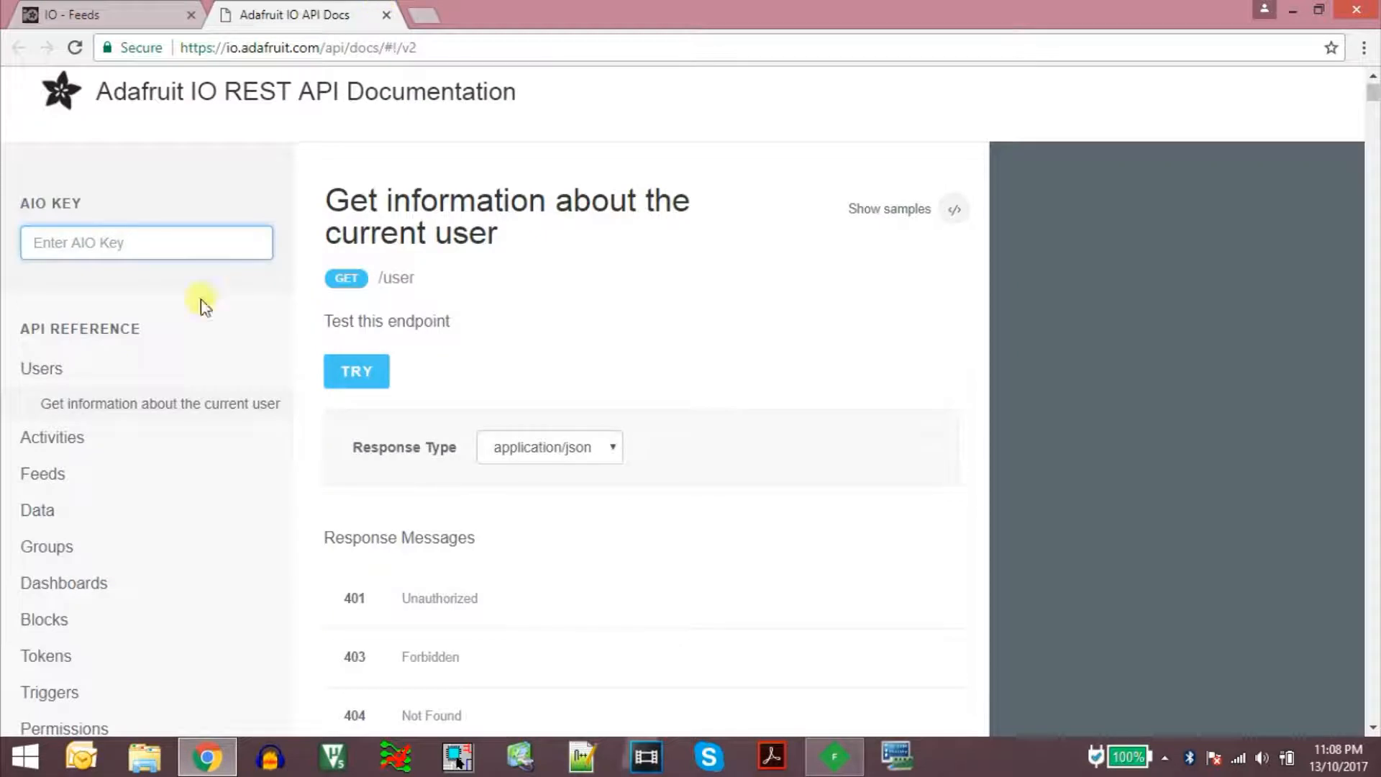
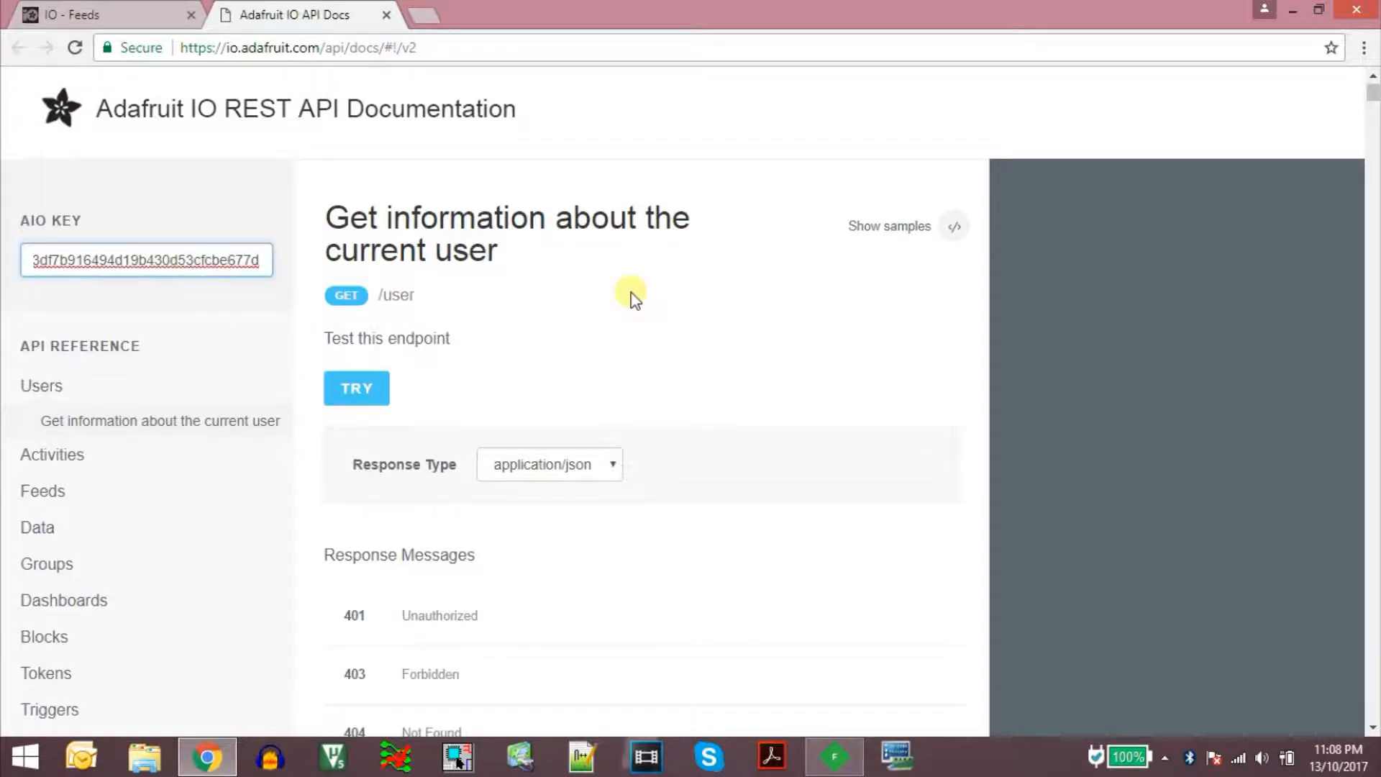
{"action": "scroll", "coordinate": [633, 299], "scroll_direction": "down", "scroll_amount": 1}
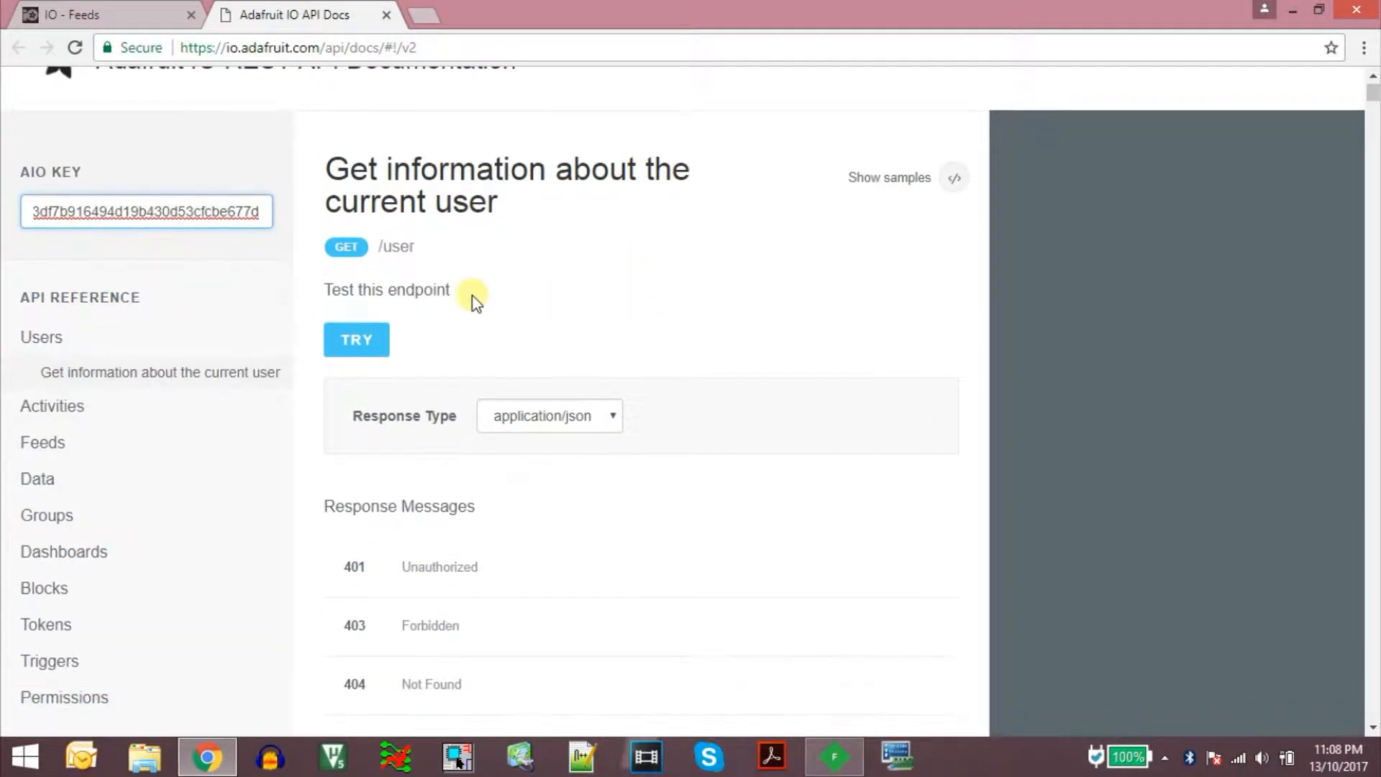
{"action": "left_click", "coordinate": [685, 317]}
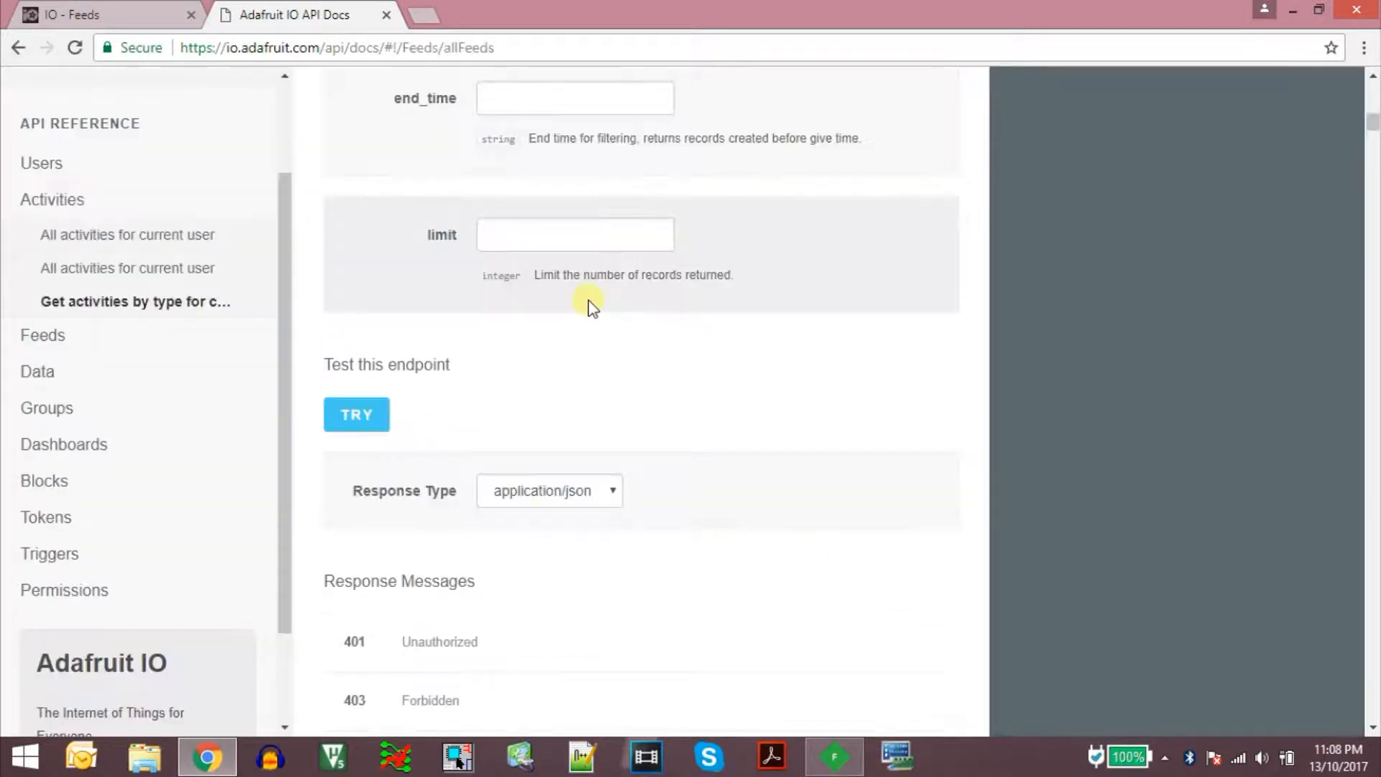
{"action": "scroll", "coordinate": [590, 306], "scroll_direction": "down", "scroll_amount": 4}
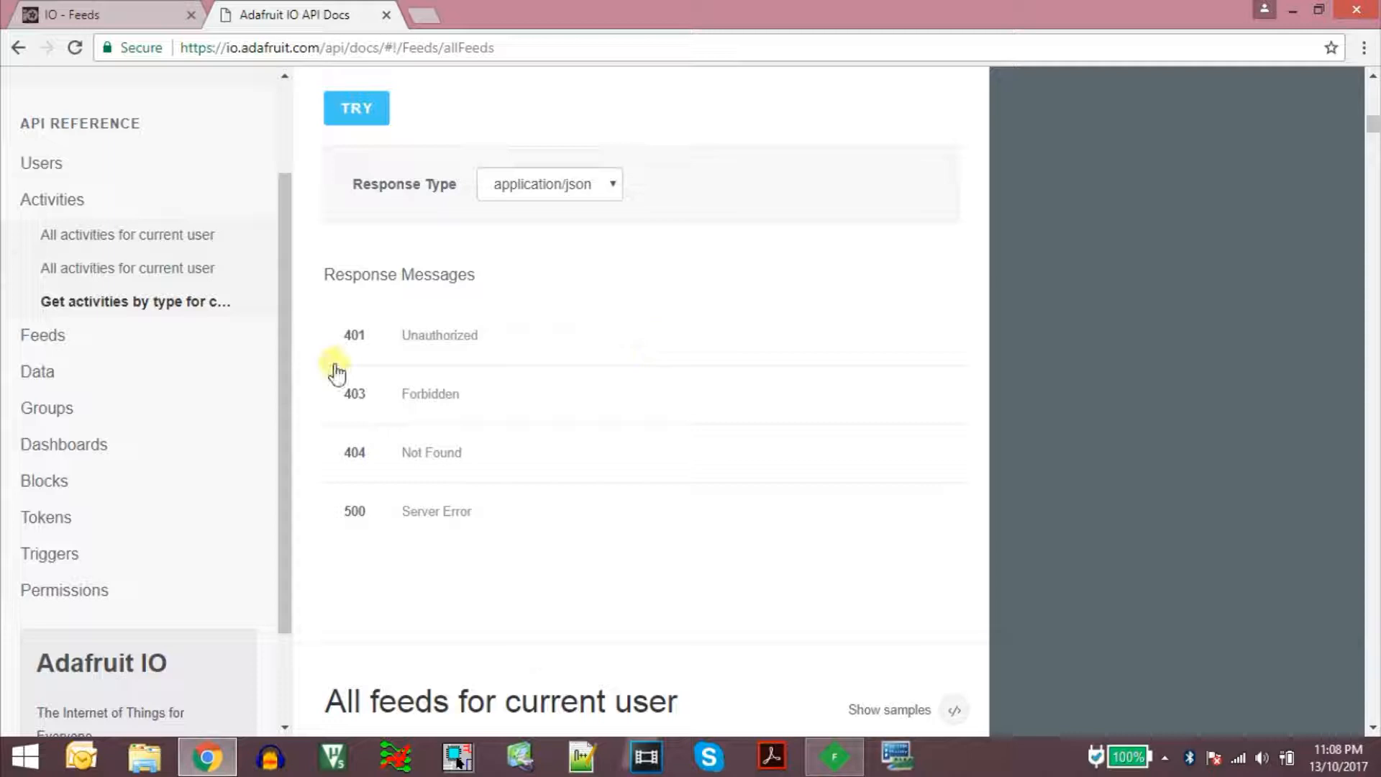
{"action": "left_click", "coordinate": [31, 336]}
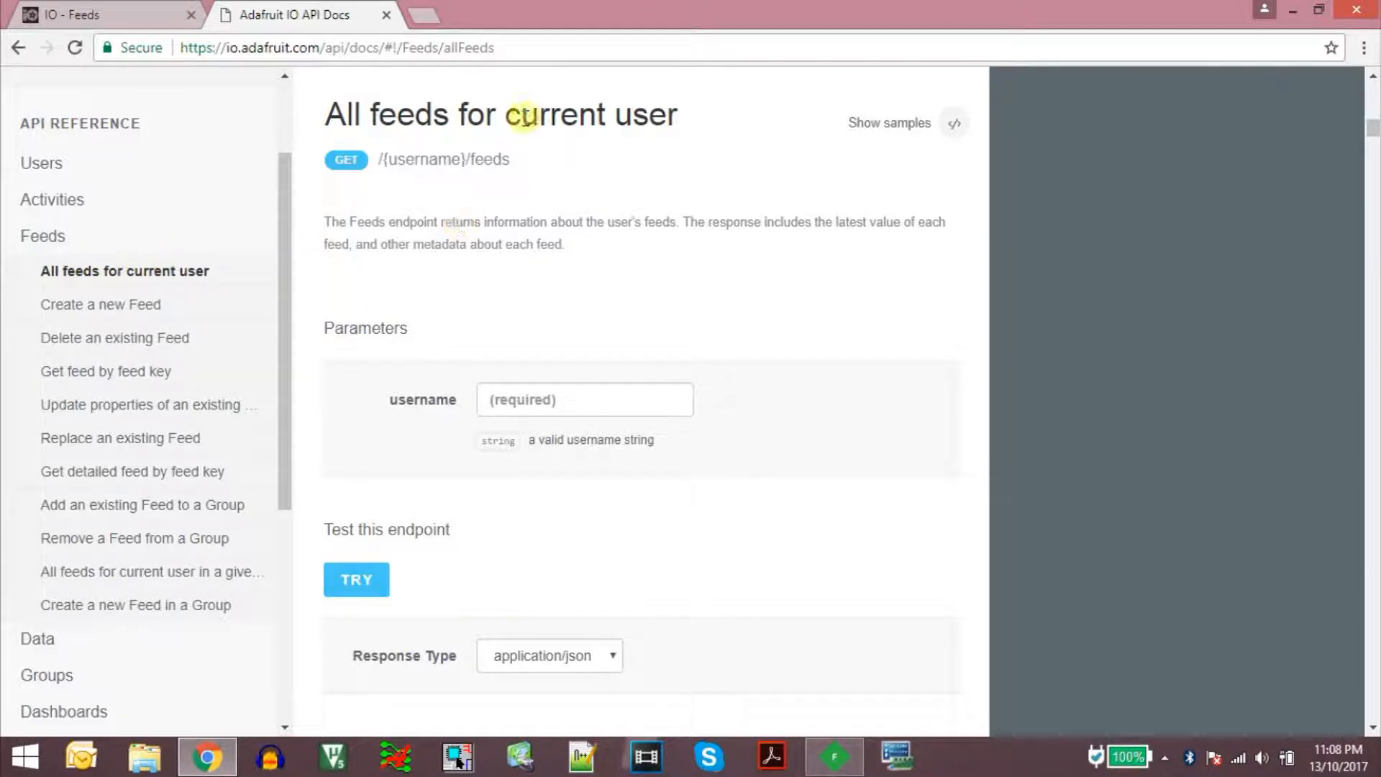
Enter the account username for the all-feeds endpoint and run its TRY test request
{"action": "left_click", "coordinate": [596, 393]}
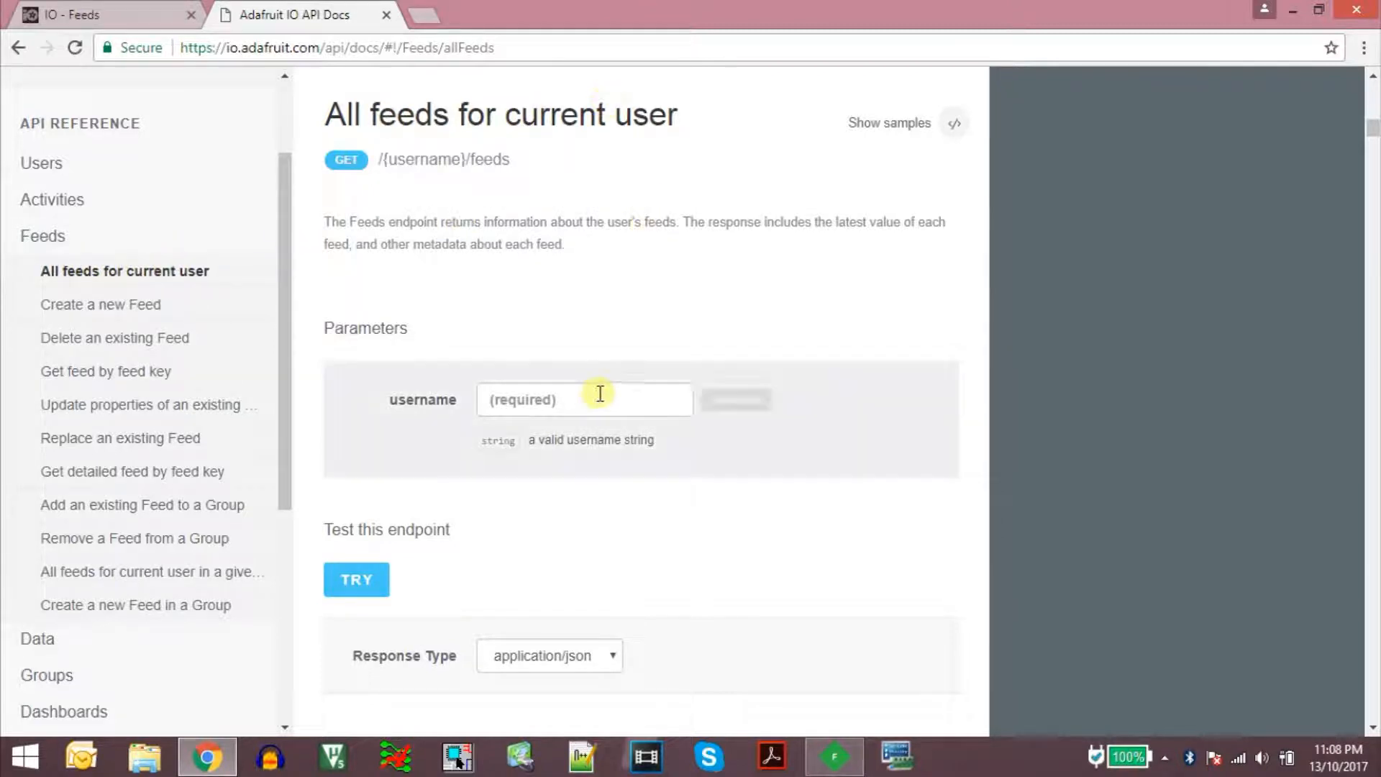
{"action": "type", "text": "raviypujar"}
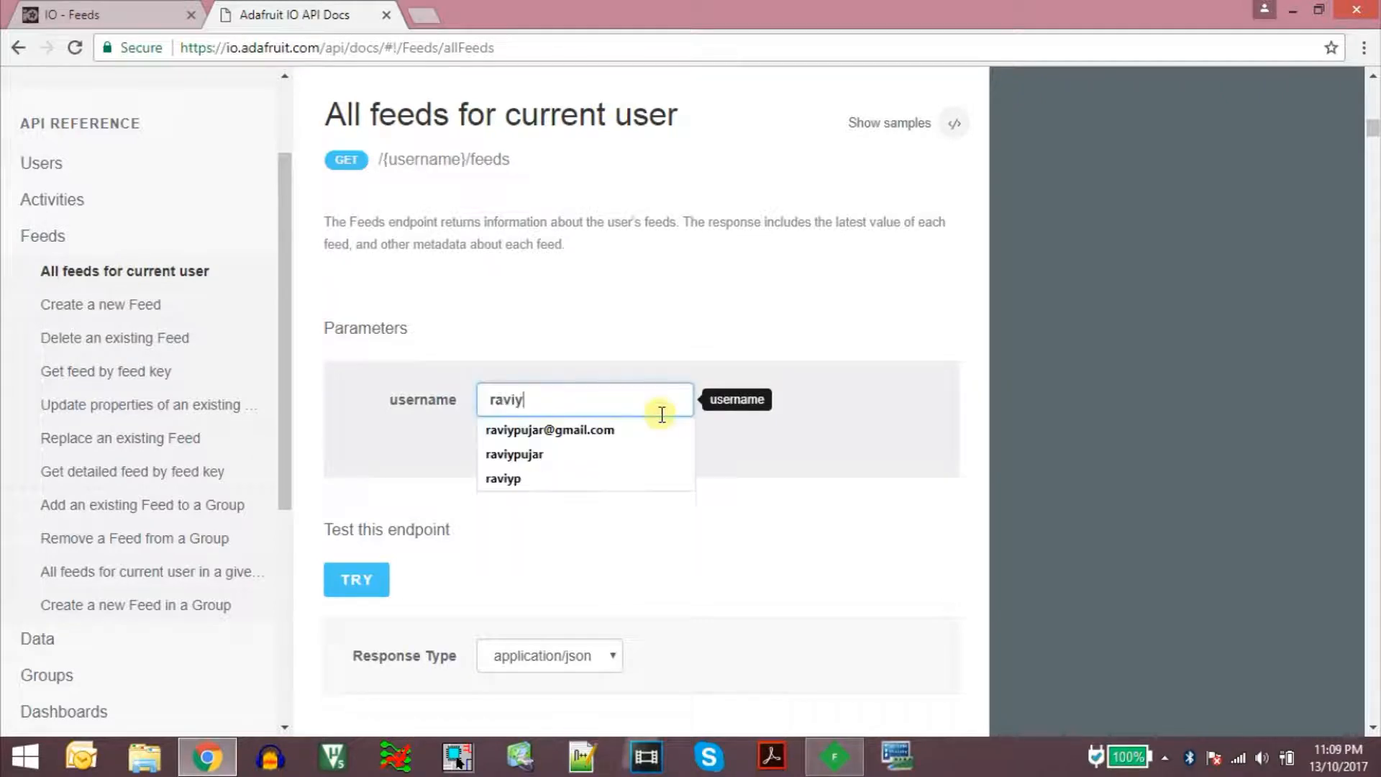
{"action": "left_click", "coordinate": [820, 314]}
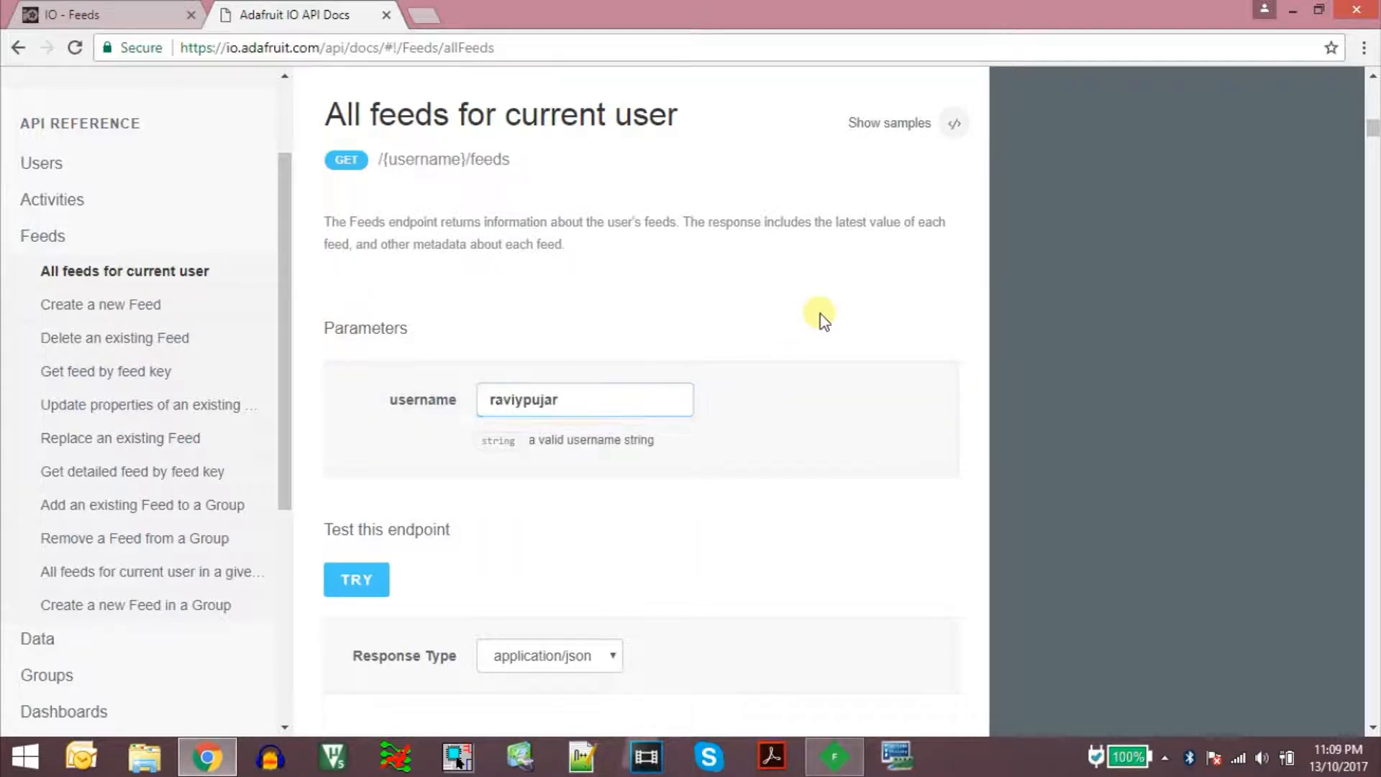
{"action": "scroll", "coordinate": [820, 314], "scroll_direction": "down", "scroll_amount": 1}
{"action": "scroll", "coordinate": [651, 282], "scroll_direction": "up", "scroll_amount": 3}
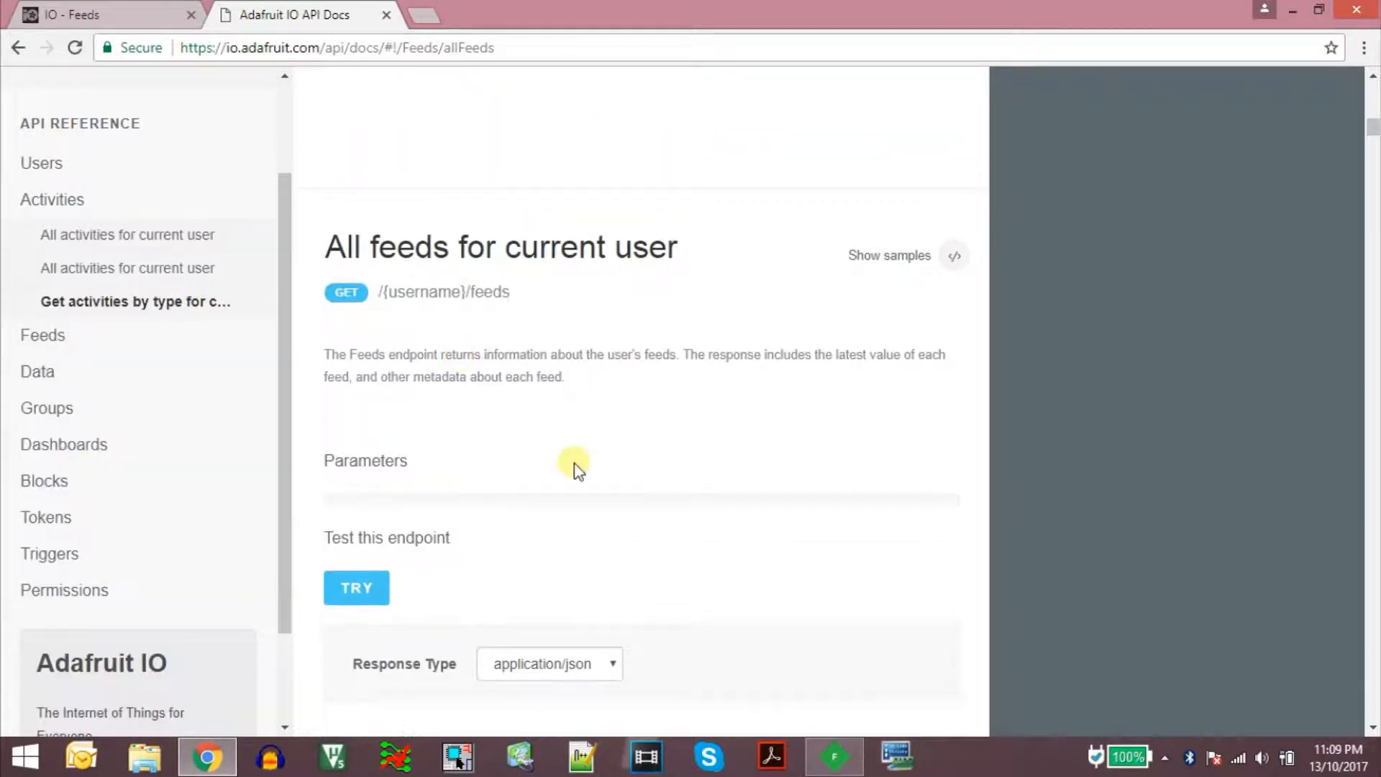
{"action": "scroll", "coordinate": [572, 468], "scroll_direction": "down", "scroll_amount": 3}
{"action": "left_click", "coordinate": [355, 487]}
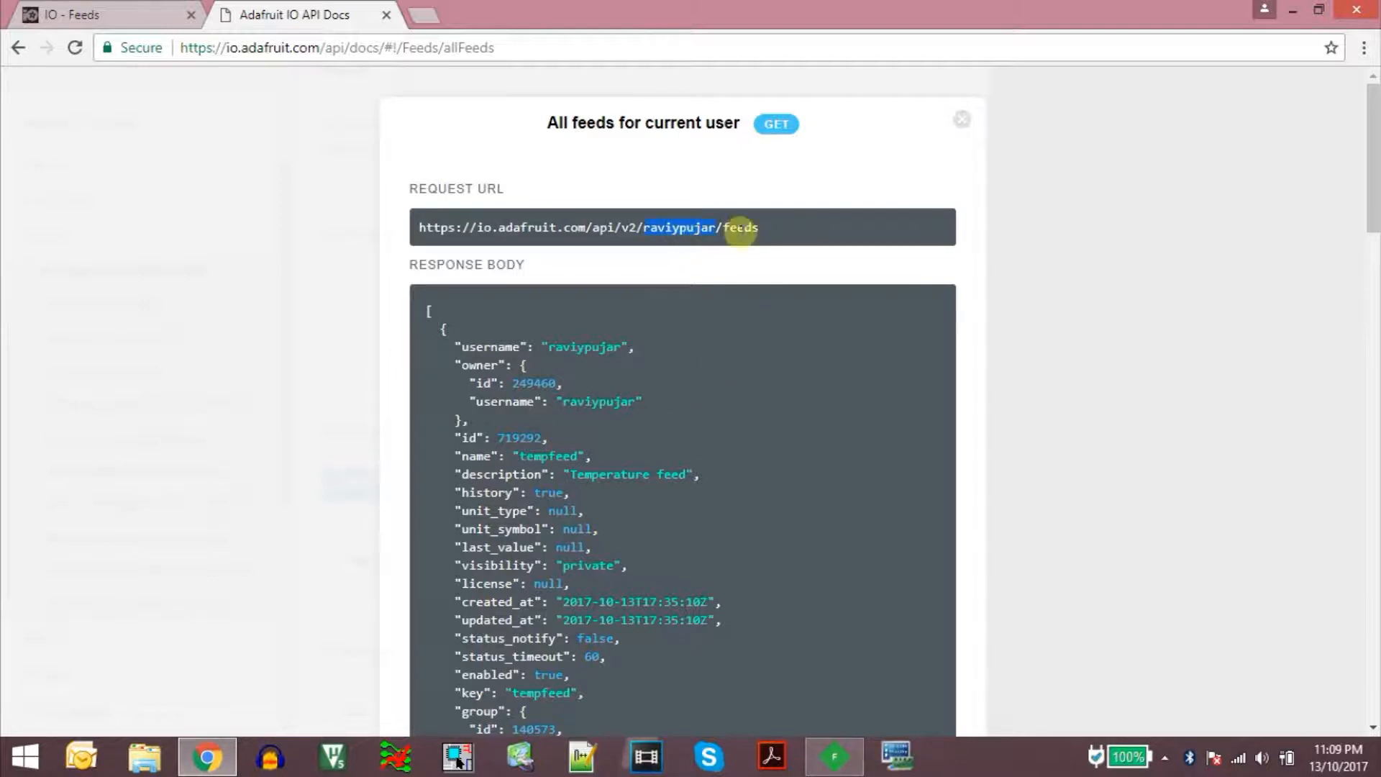
Pick out tempfeed, humidityfeed and switchfeed in the JSON response, then select the Request URL
{"action": "scroll", "coordinate": [749, 227], "scroll_direction": "down", "scroll_amount": 2}
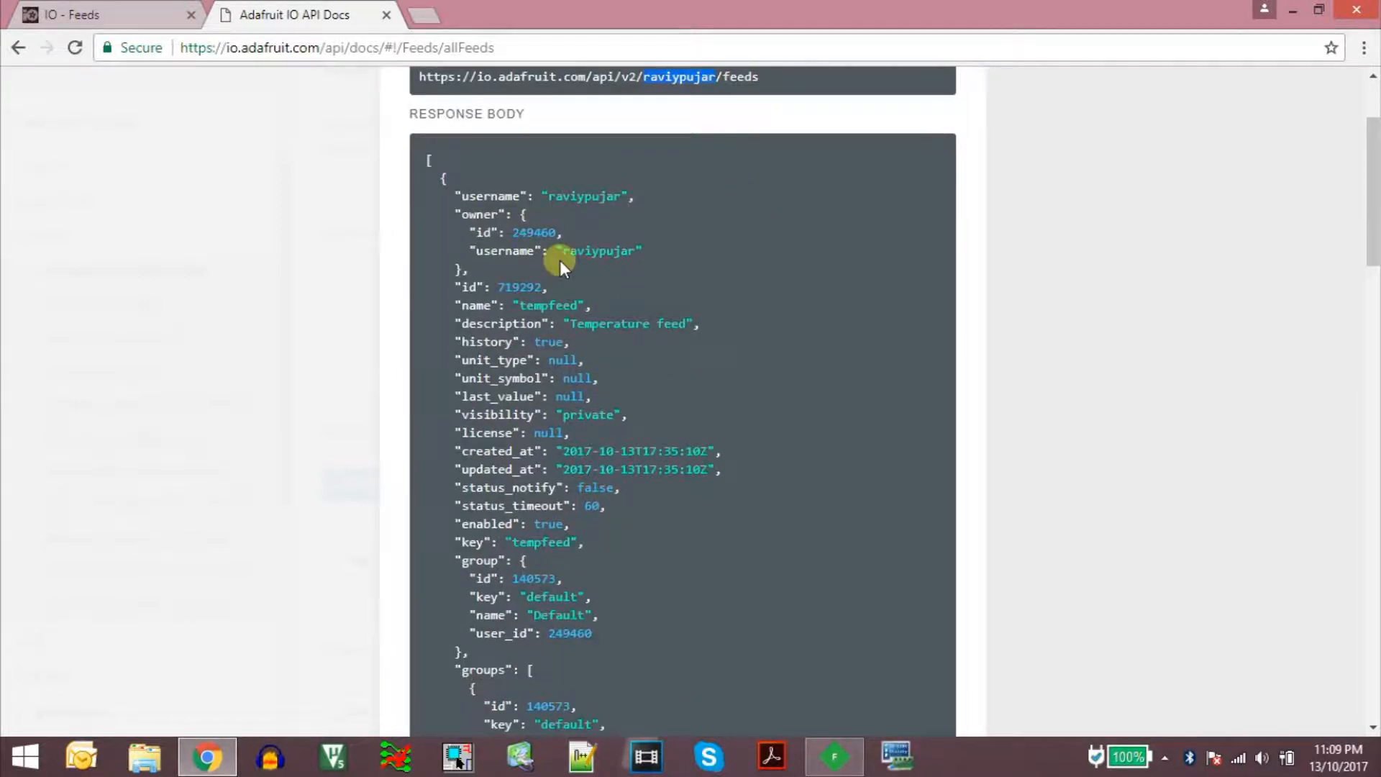
{"action": "scroll", "coordinate": [560, 261], "scroll_direction": "down", "scroll_amount": 1}
{"action": "double_click", "coordinate": [547, 237]}
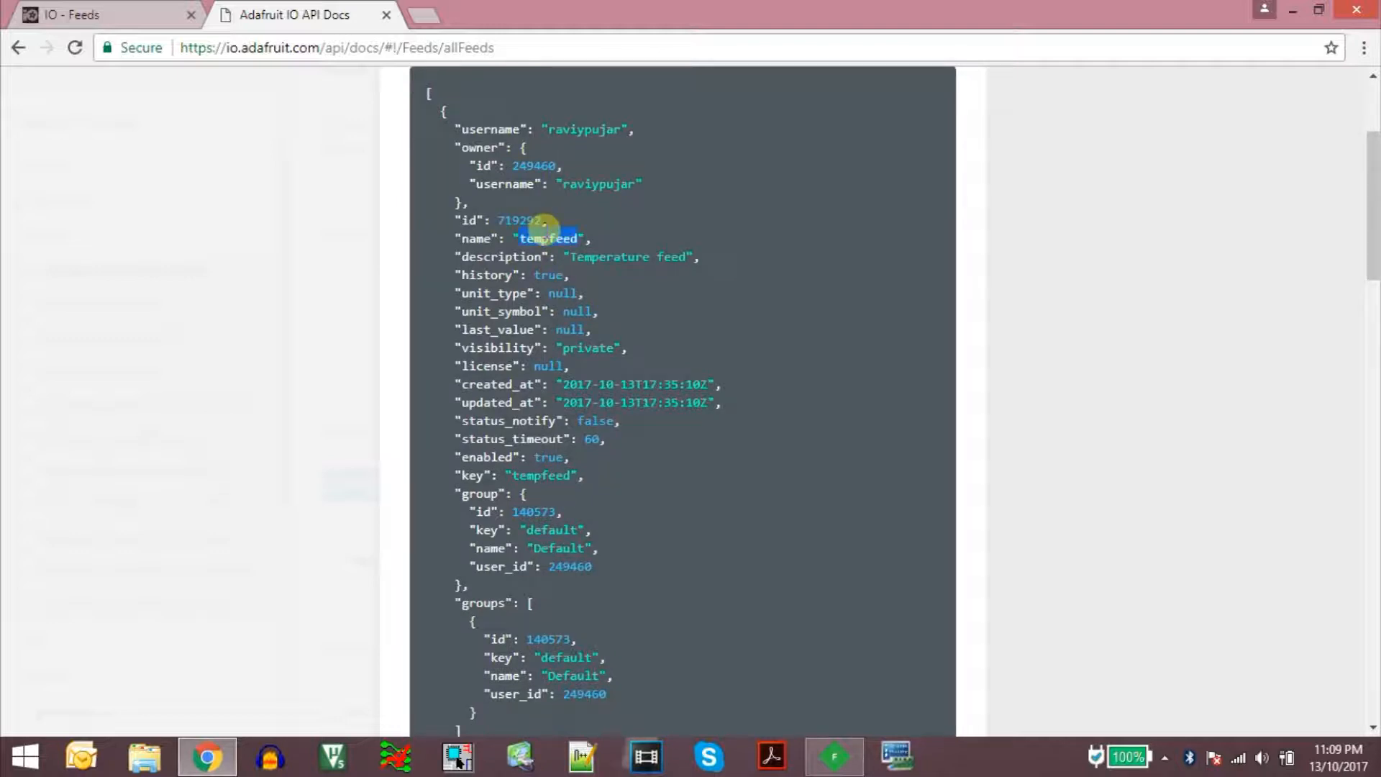
{"action": "scroll", "coordinate": [617, 259], "scroll_direction": "down", "scroll_amount": 3}
{"action": "scroll", "coordinate": [620, 253], "scroll_direction": "down", "scroll_amount": 5}
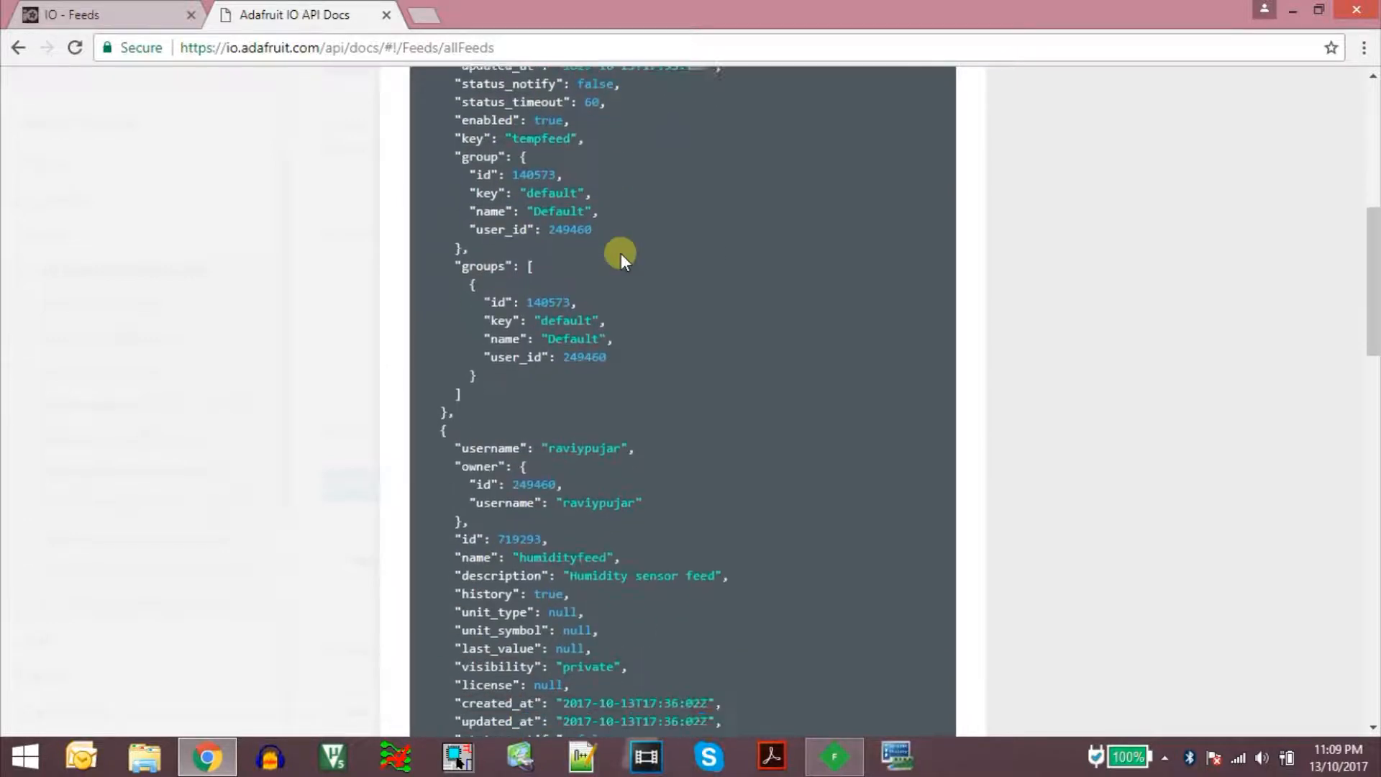
{"action": "double_click", "coordinate": [566, 414]}
{"action": "scroll", "coordinate": [568, 410], "scroll_direction": "down", "scroll_amount": 5}
{"action": "scroll", "coordinate": [570, 410], "scroll_direction": "down", "scroll_amount": 5}
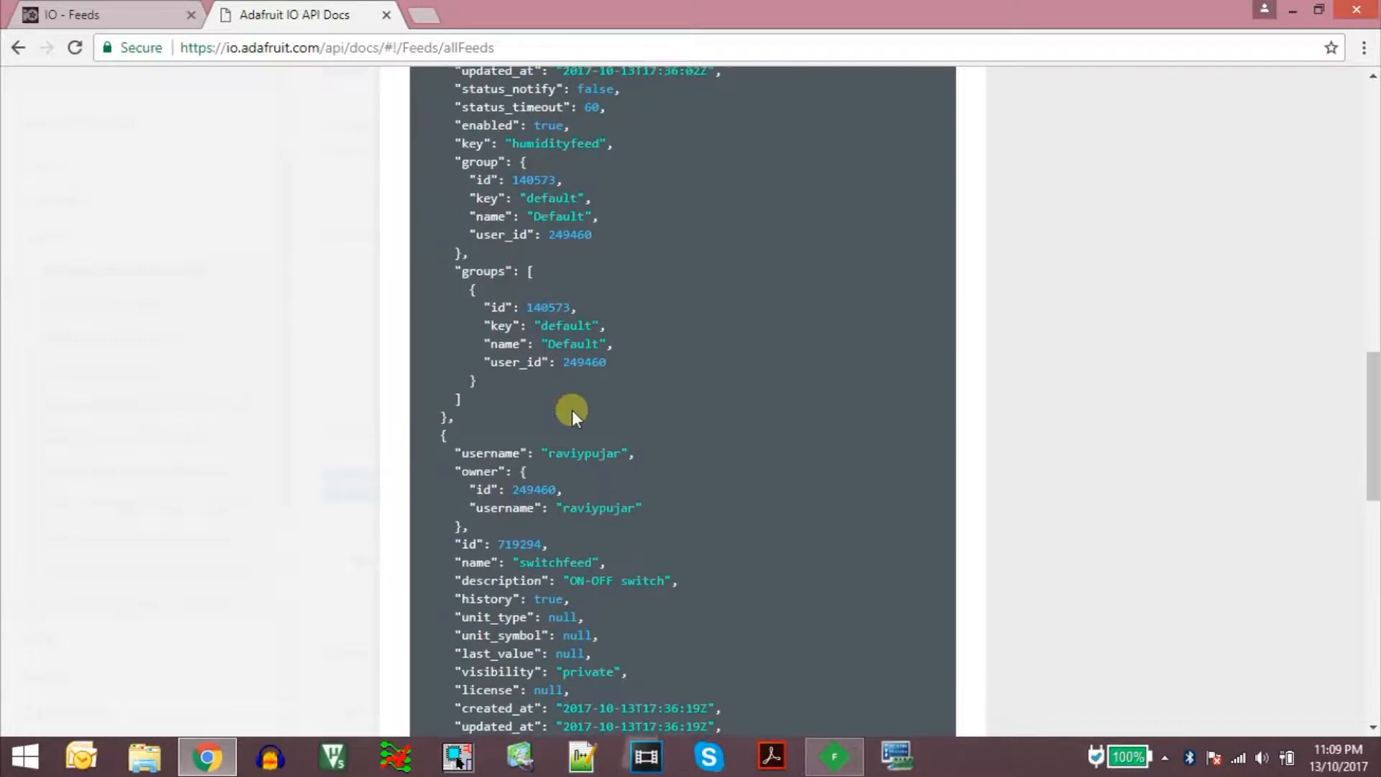
{"action": "double_click", "coordinate": [565, 419]}
{"action": "scroll", "coordinate": [752, 334], "scroll_direction": "up", "scroll_amount": 2}
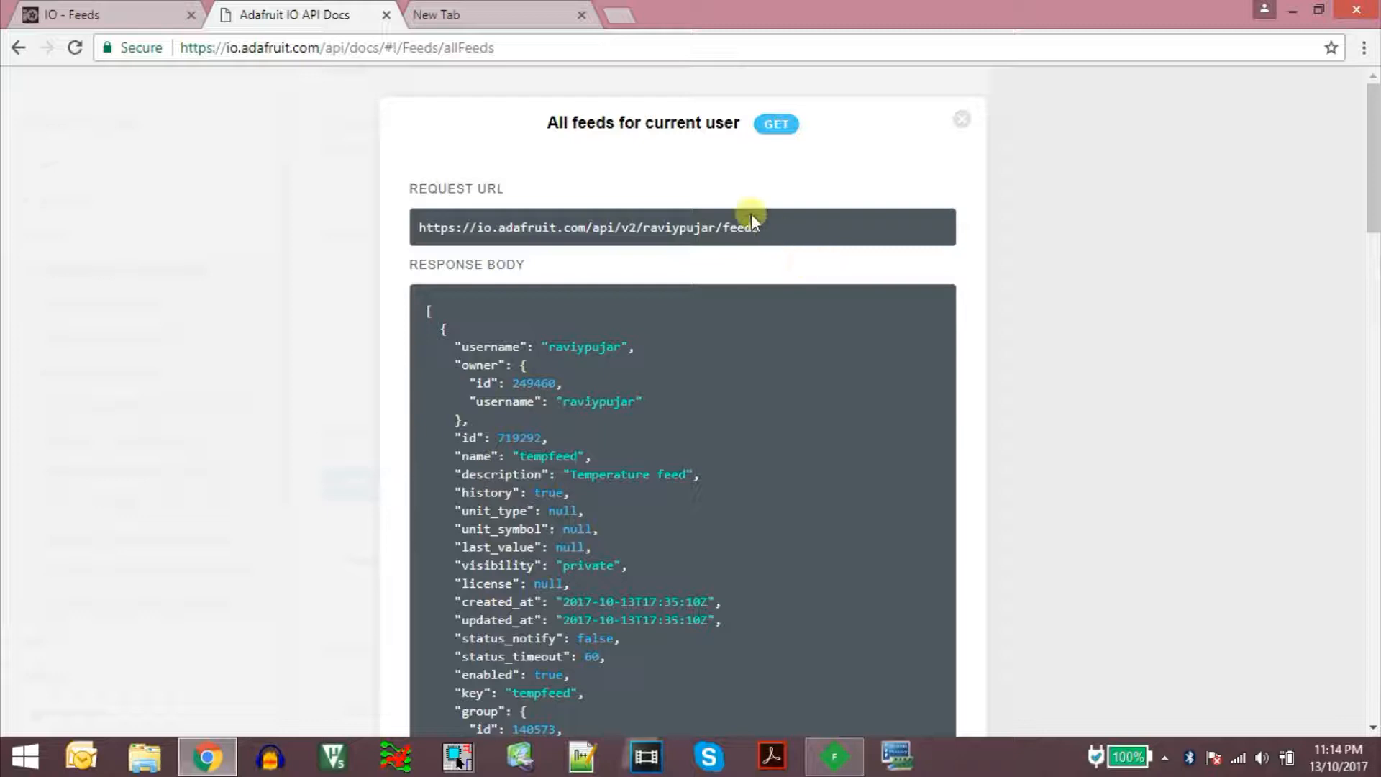
{"action": "left_click_drag", "start_coordinate": [753, 222], "coordinate": [420, 226]}
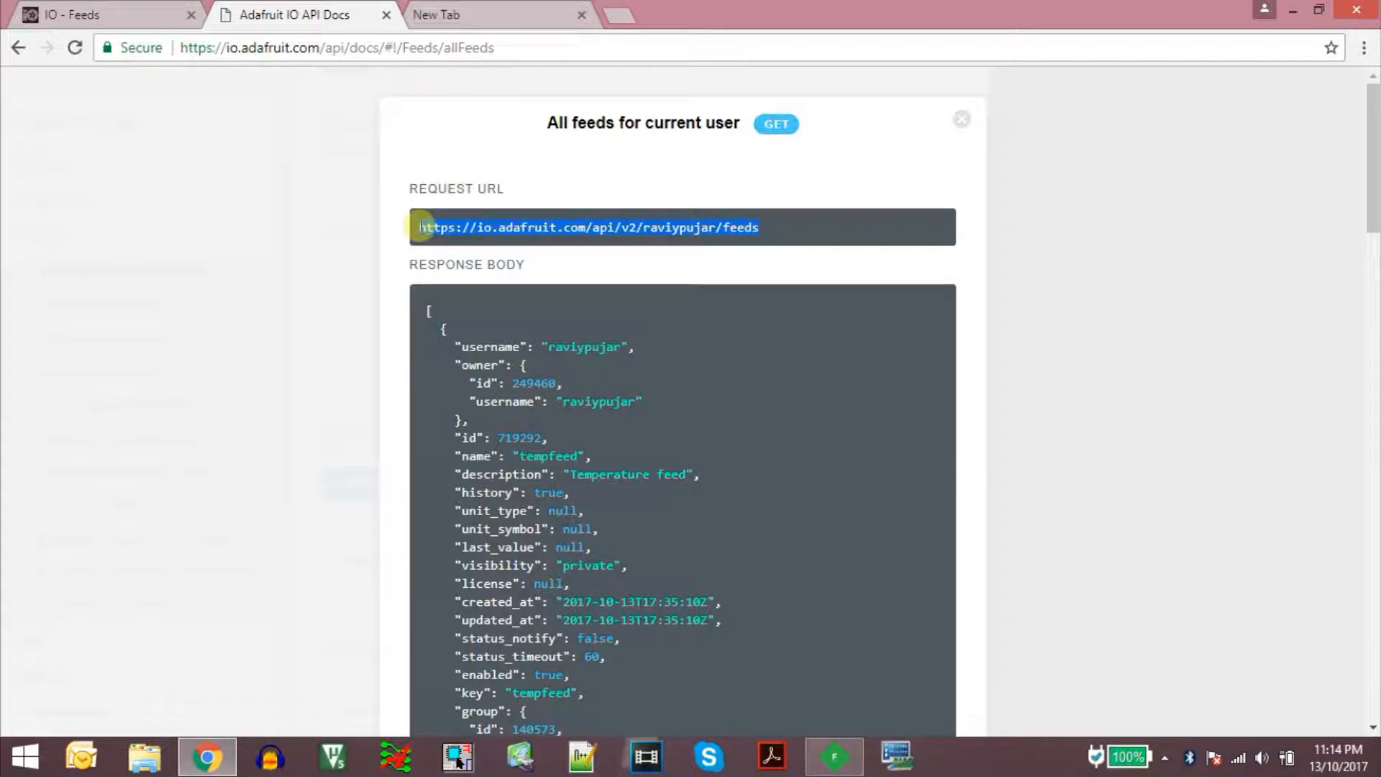
Paste the request URL into the new tab and append '?X-AIO-Key='
{"action": "key", "text": "ctrl+c"}
{"action": "left_click", "coordinate": [436, 15]}
{"action": "key", "text": "ctrl+v"}
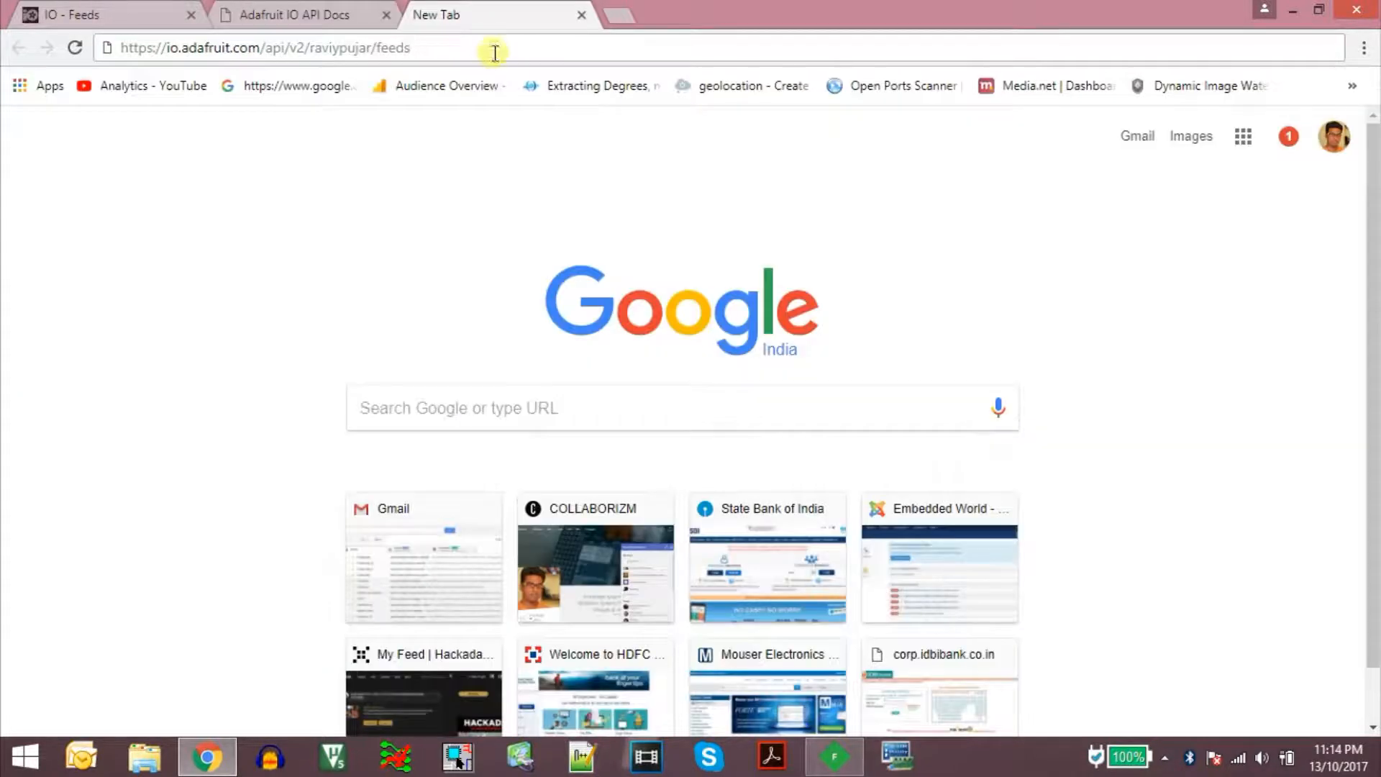
{"action": "key", "text": "ctrl+a"}
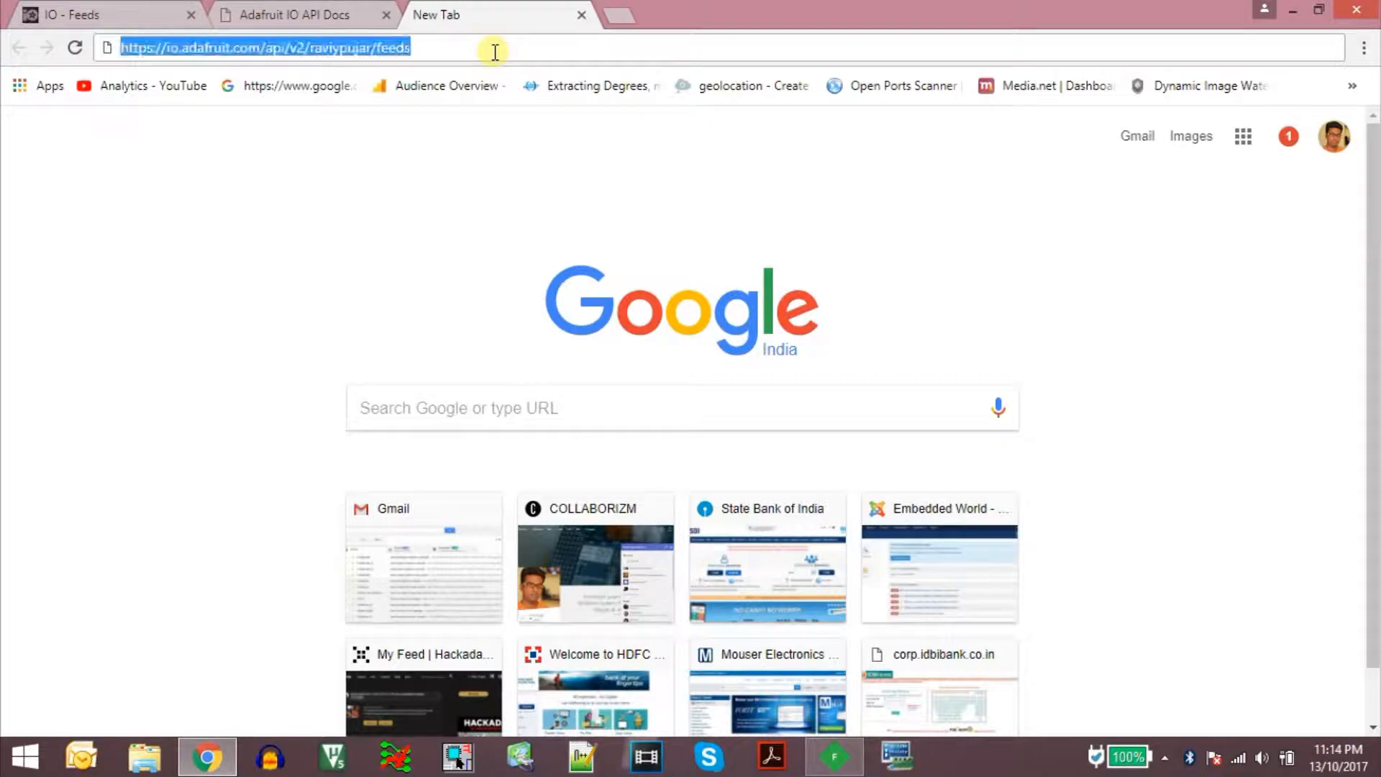
{"action": "key", "text": "ctrl+v"}
{"action": "type", "text": "?"}
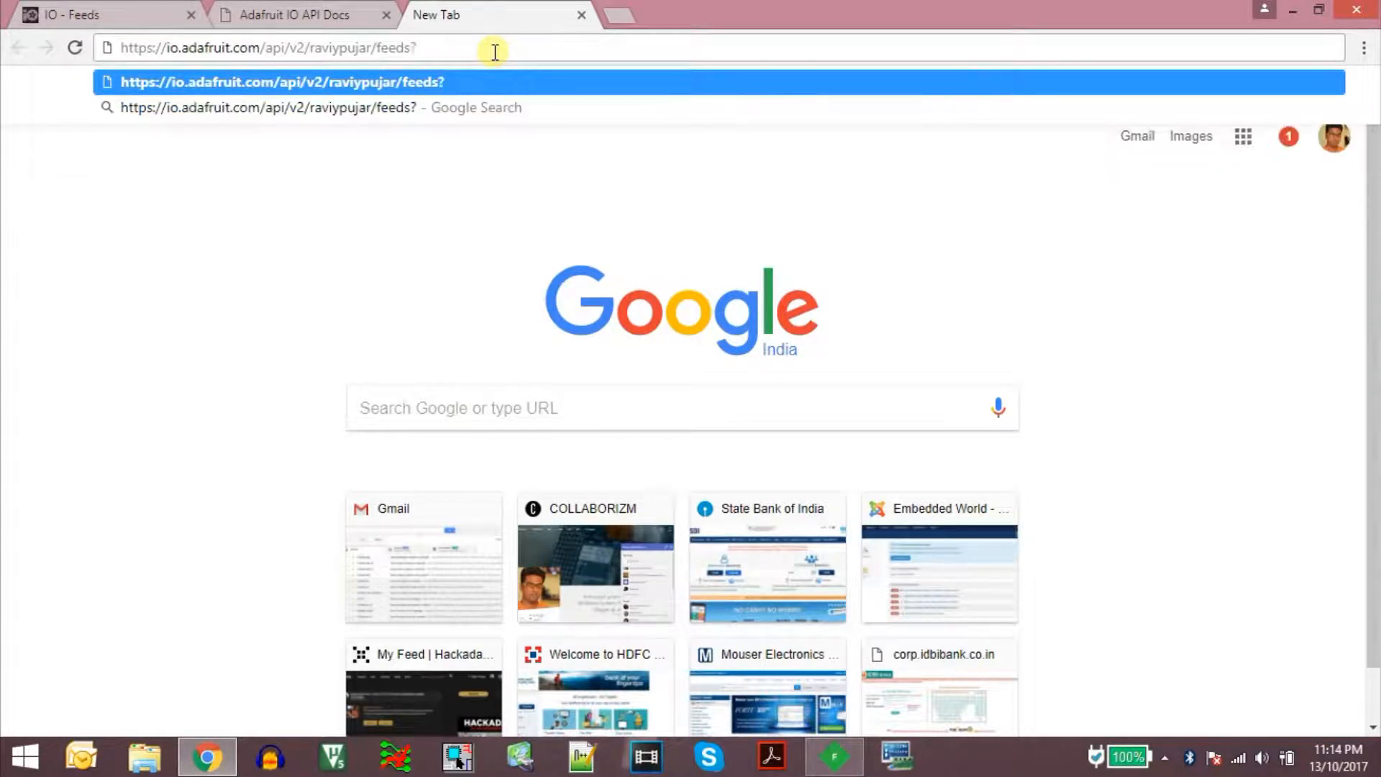
{"action": "type", "text": "-"}
{"action": "key", "text": "BackSpace"}
{"action": "type", "text": "X-"}
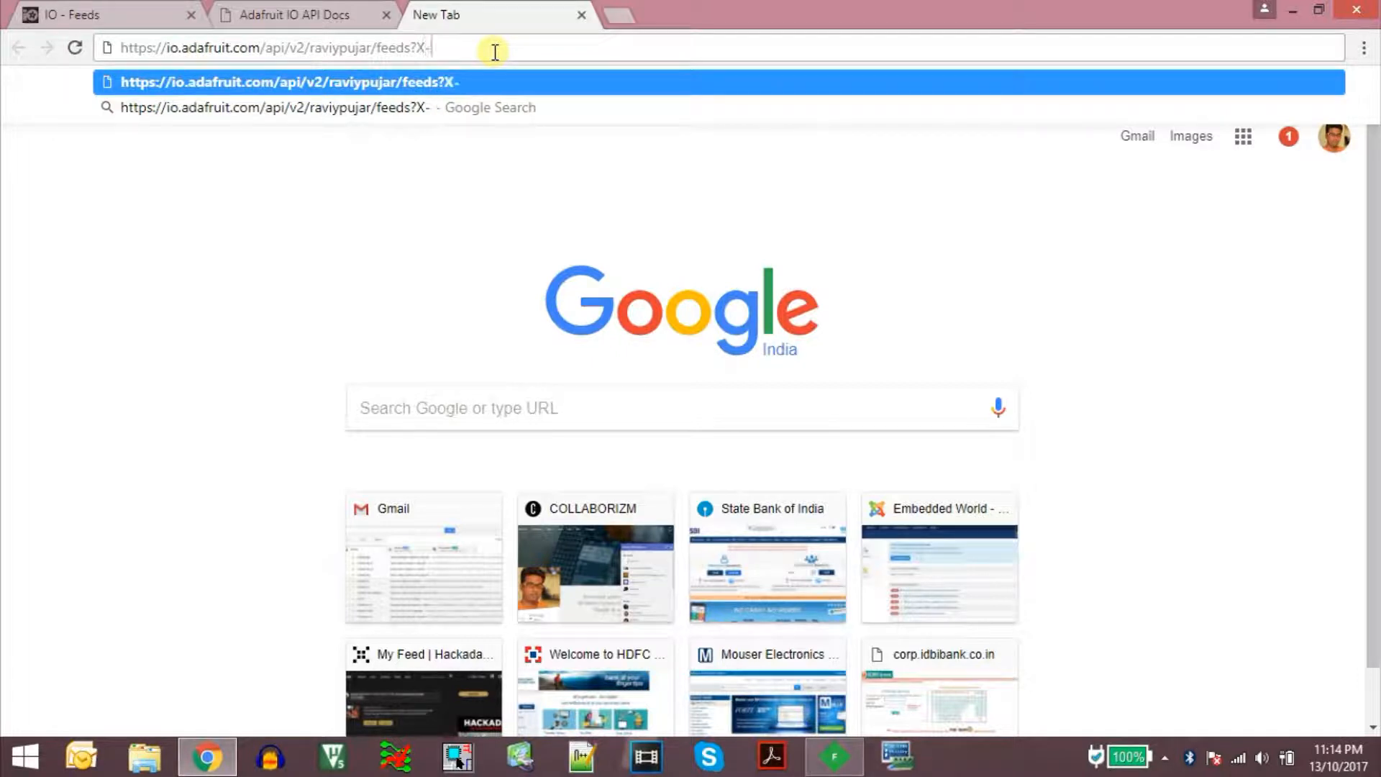
{"action": "type", "text": "AI"}
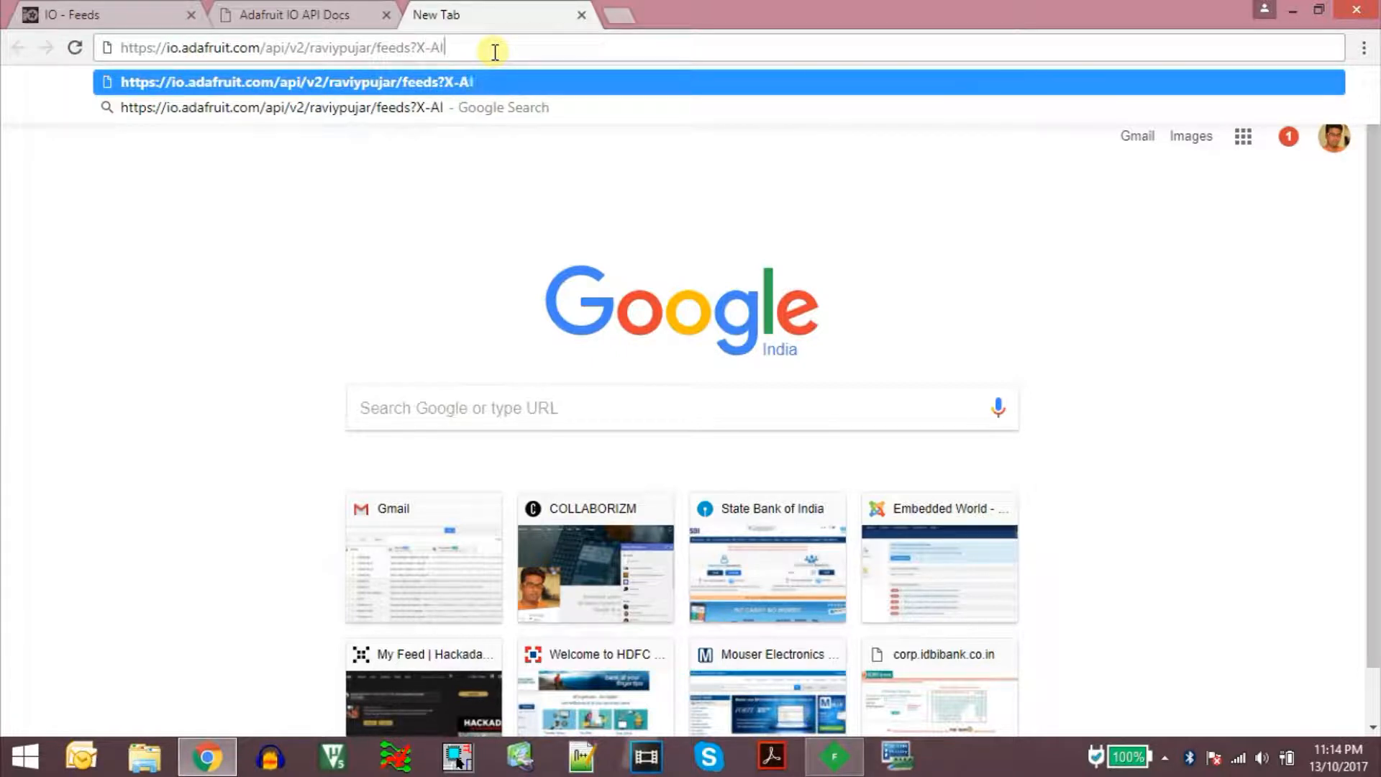
{"action": "type", "text": "O-Key="}
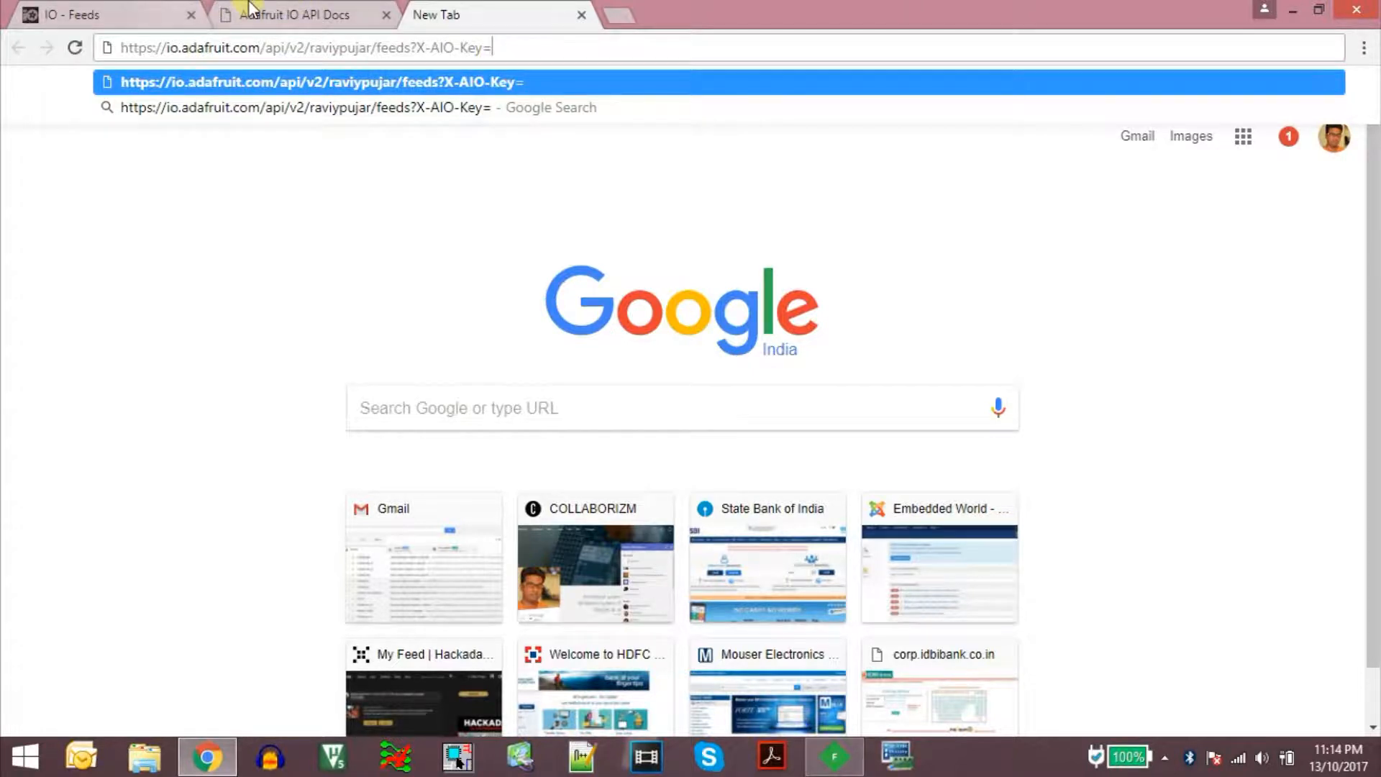
Append the copied AIO key to the URL and load the raw feeds JSON
{"action": "left_click", "coordinate": [291, 15]}
{"action": "left_click", "coordinate": [143, 15]}
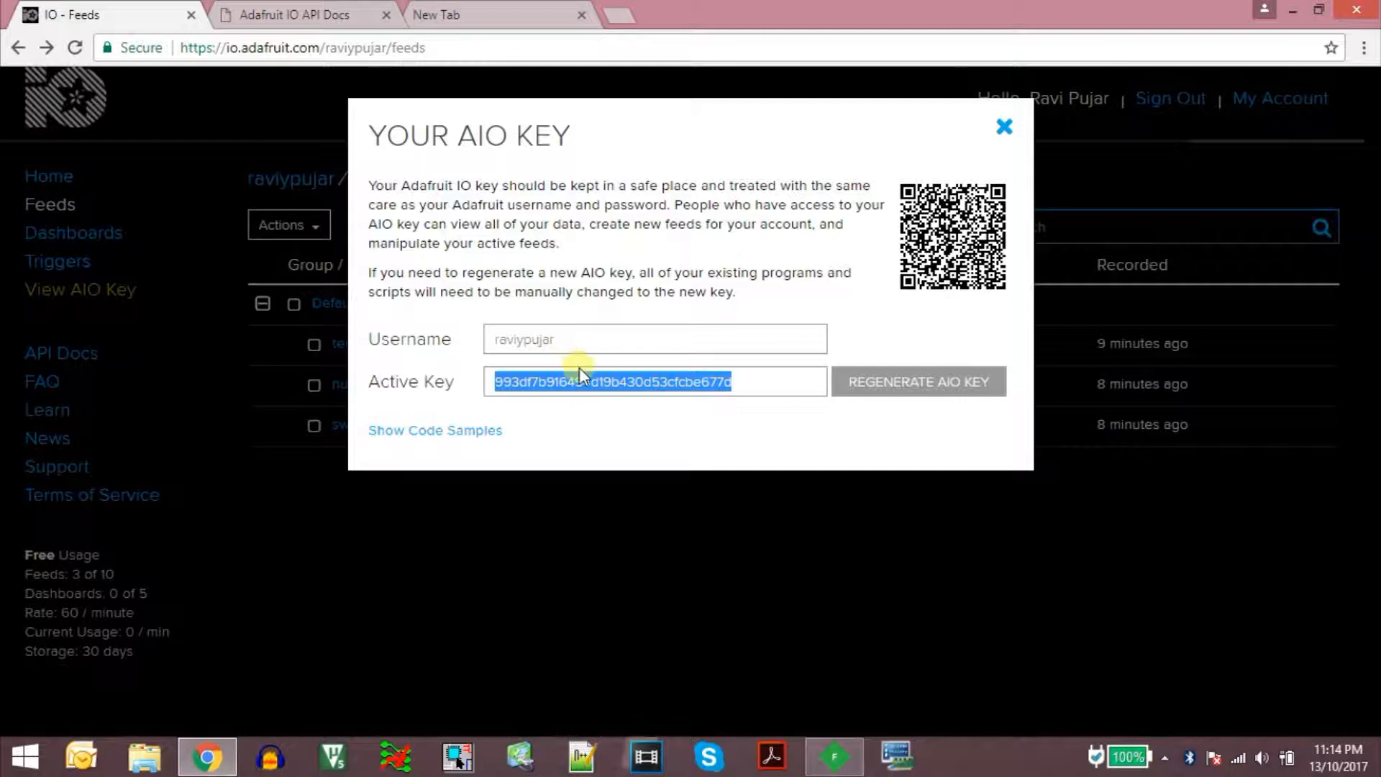
{"action": "key", "text": "ctrl+c"}
{"action": "left_click", "coordinate": [475, 14]}
{"action": "key", "text": "ctrl+v"}
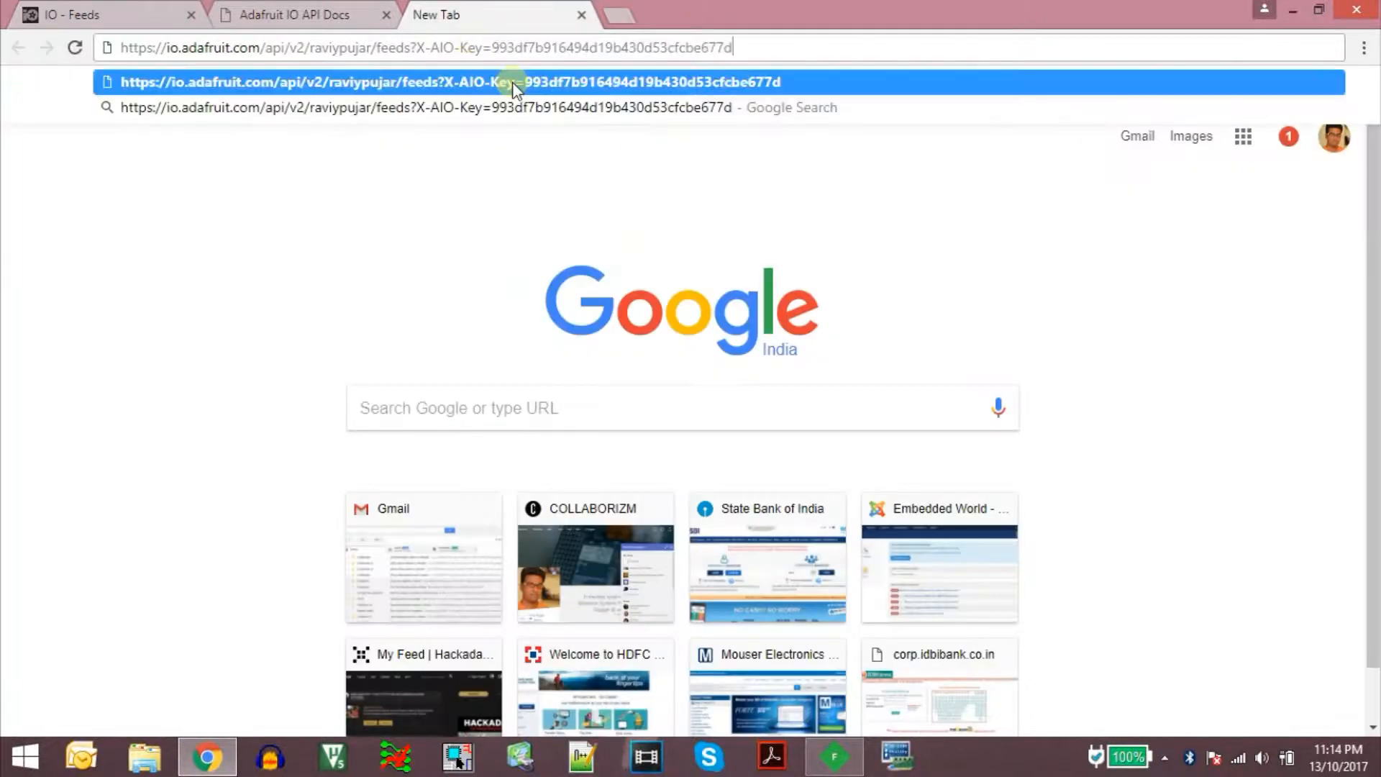
{"action": "key", "text": "Return"}
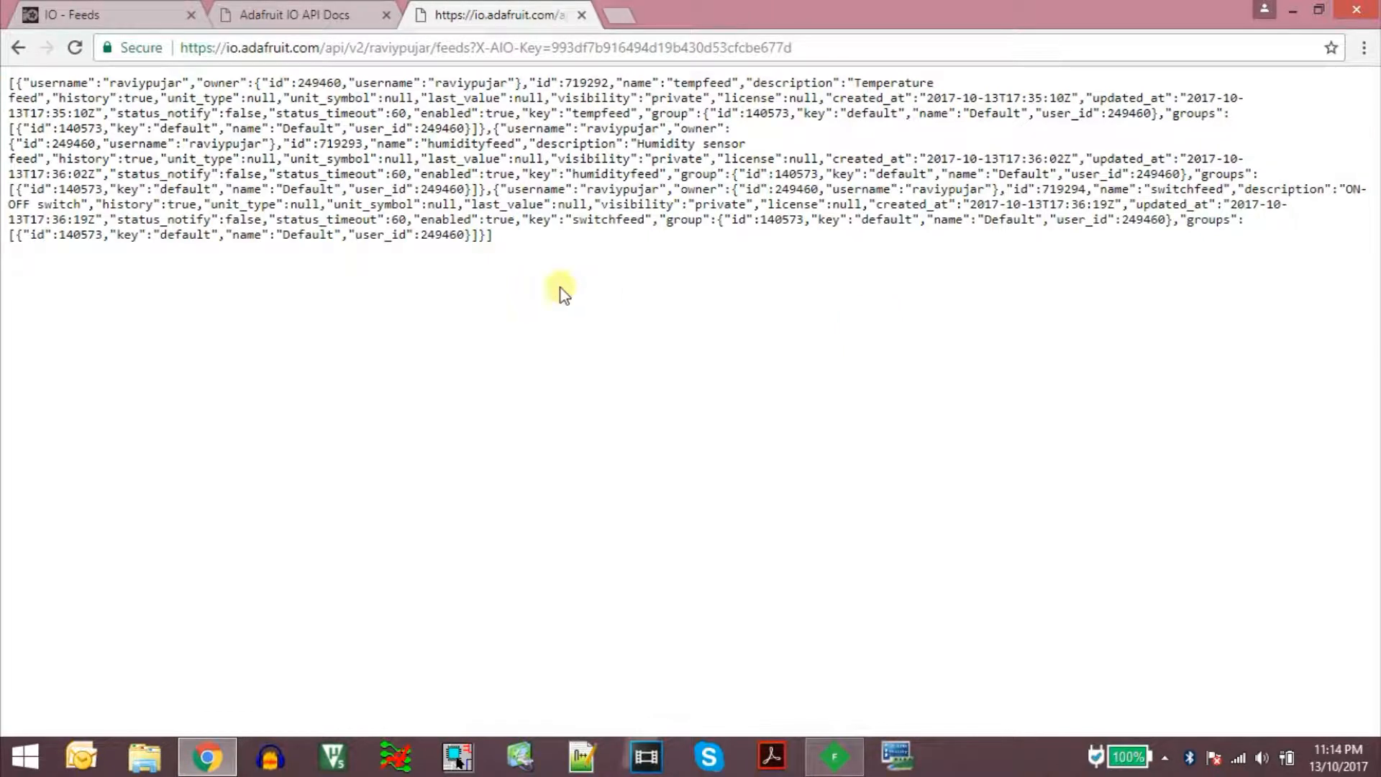
Search the feeds JSON page for the word 'key'
{"action": "left_click_drag", "start_coordinate": [204, 98], "coordinate": [503, 264]}
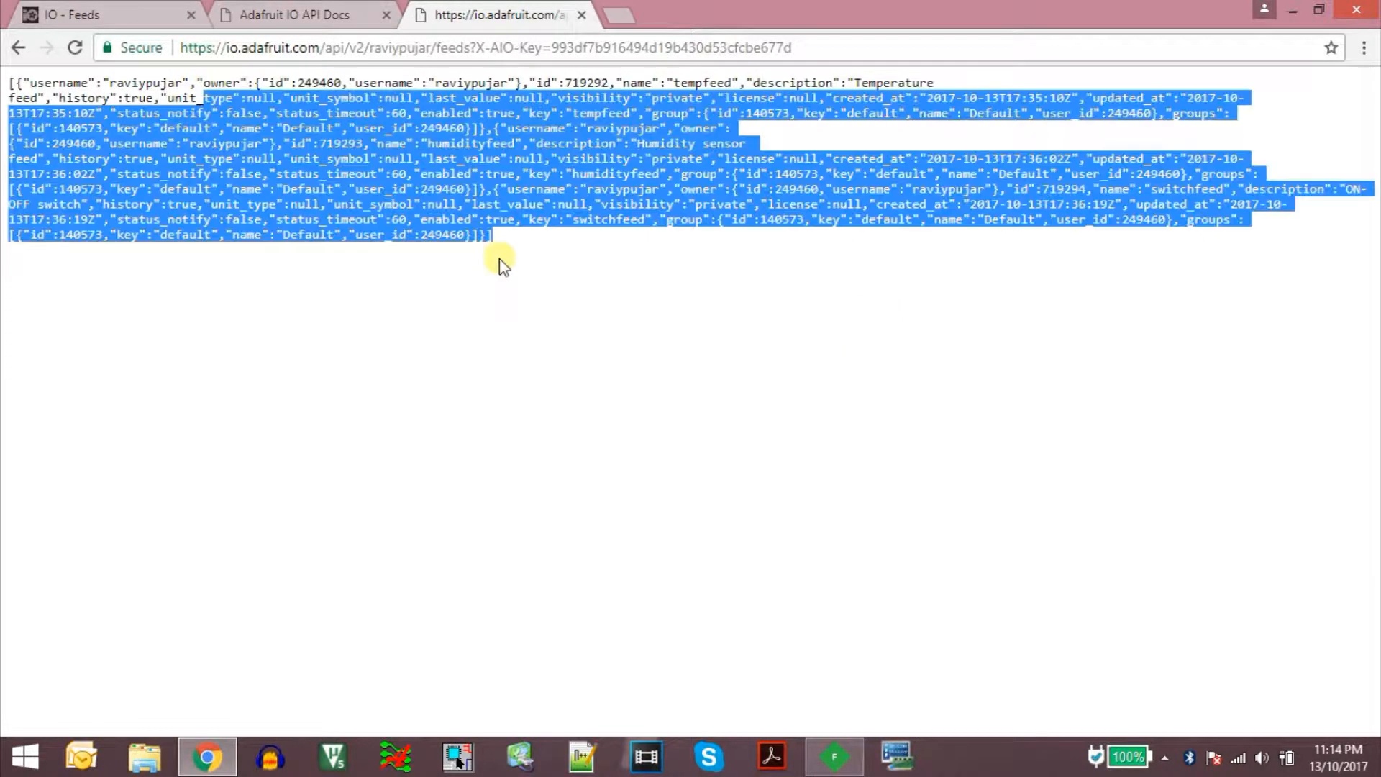
{"action": "left_click", "coordinate": [538, 266]}
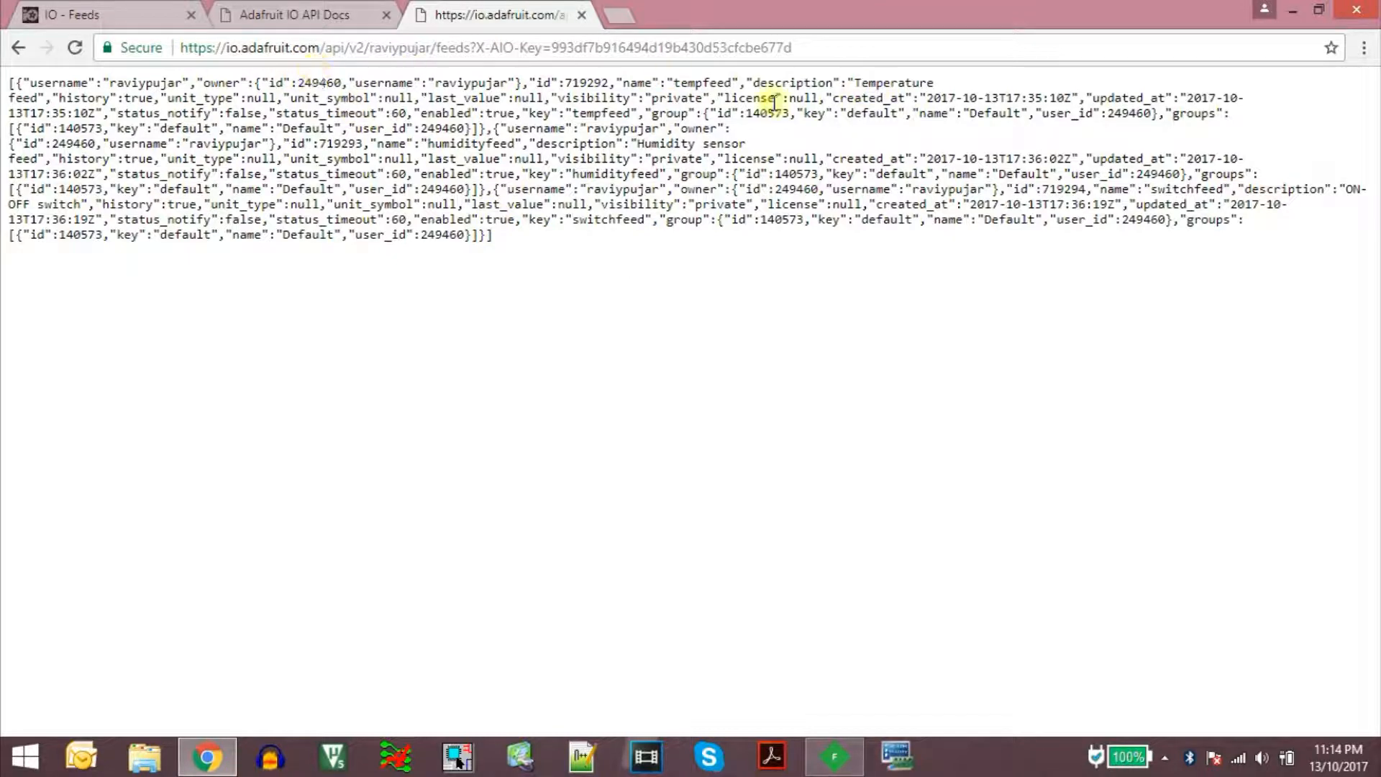
{"action": "key", "text": "ctrl+f"}
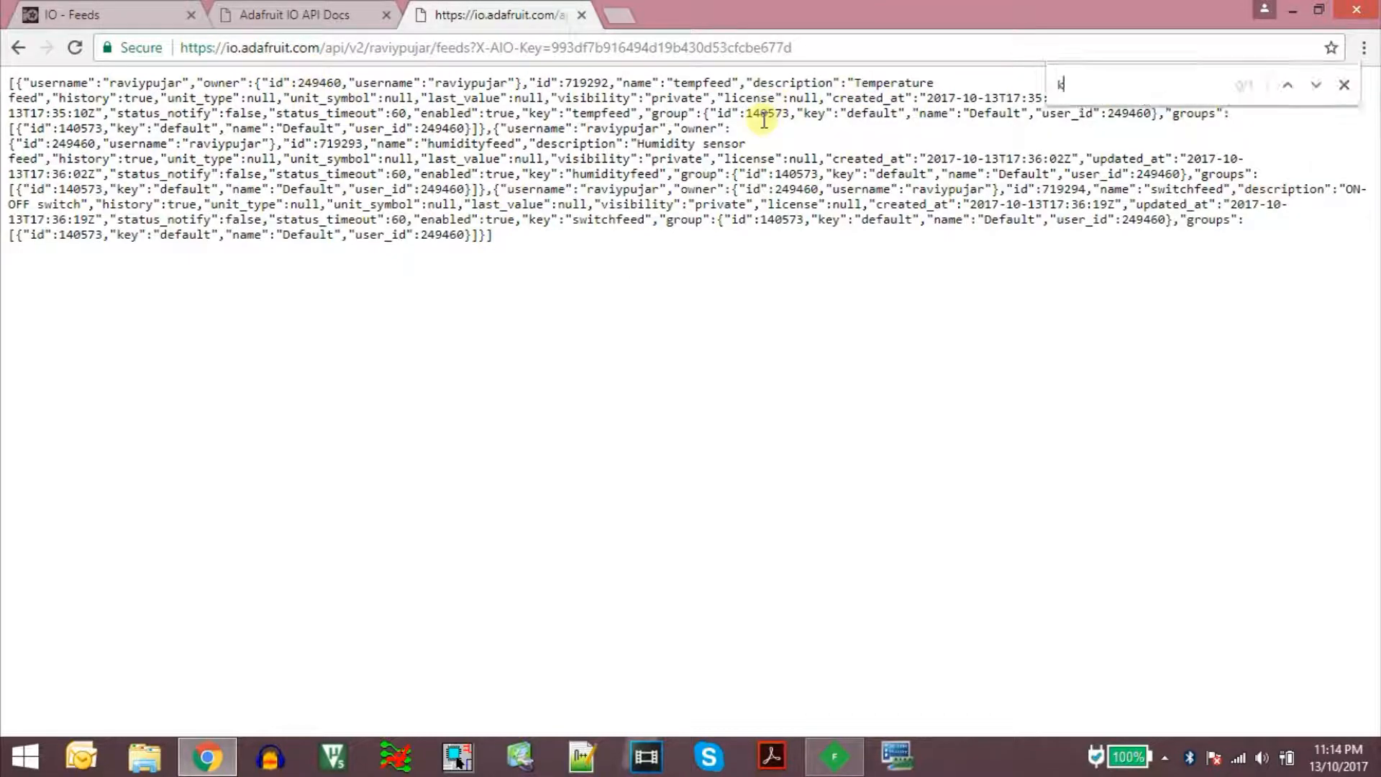
{"action": "type", "text": "key"}
Highlight the tempfeed, humidityfeed and switchfeed key values, then copy the page URL
{"action": "double_click", "coordinate": [600, 113]}
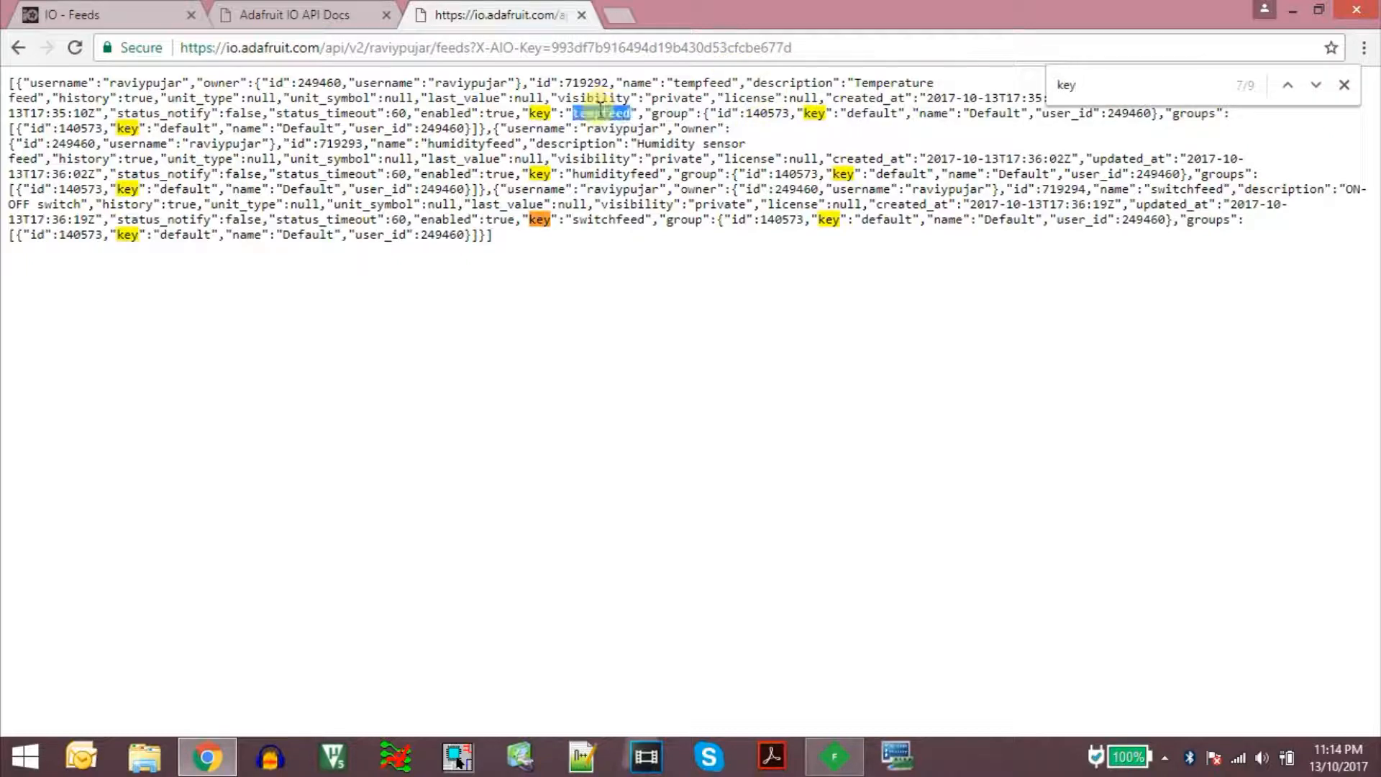
{"action": "double_click", "coordinate": [618, 174]}
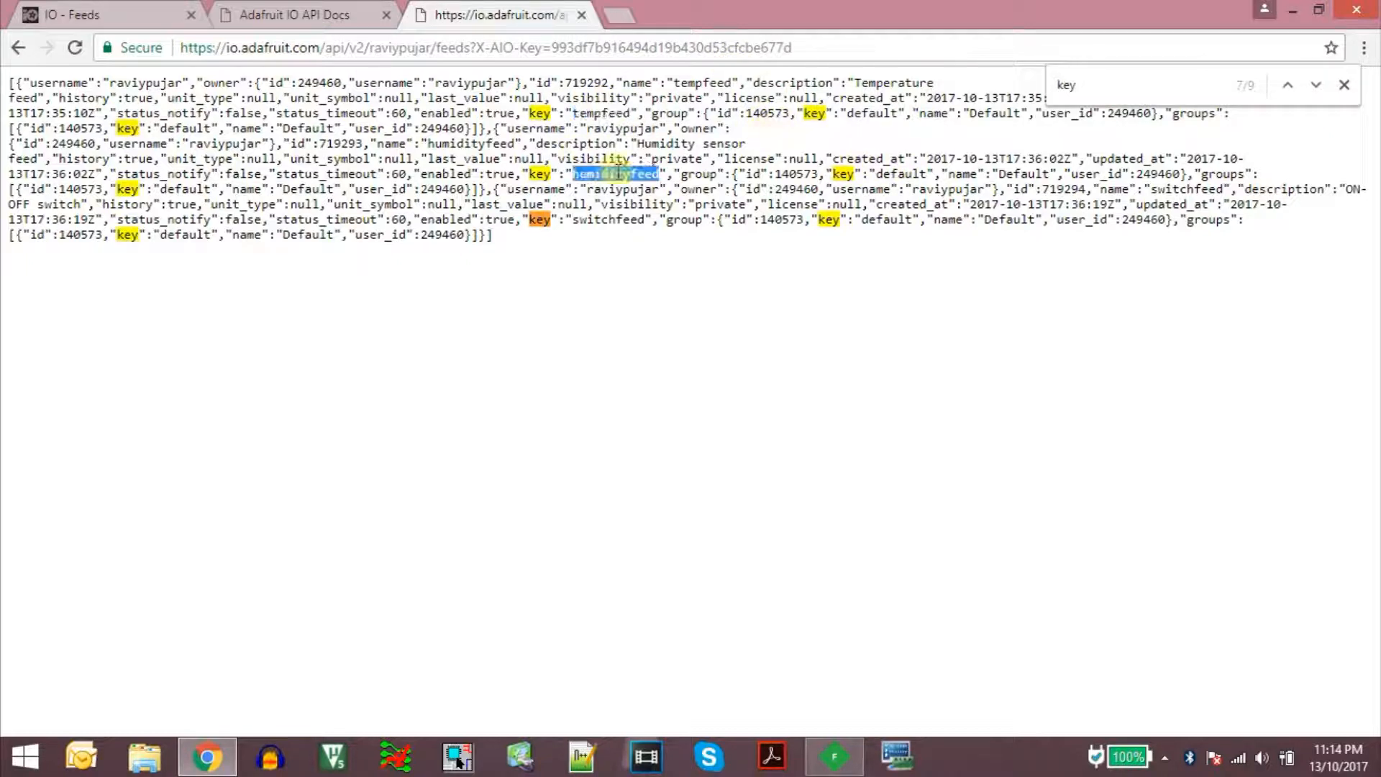
{"action": "double_click", "coordinate": [600, 219]}
{"action": "left_click", "coordinate": [600, 220]}
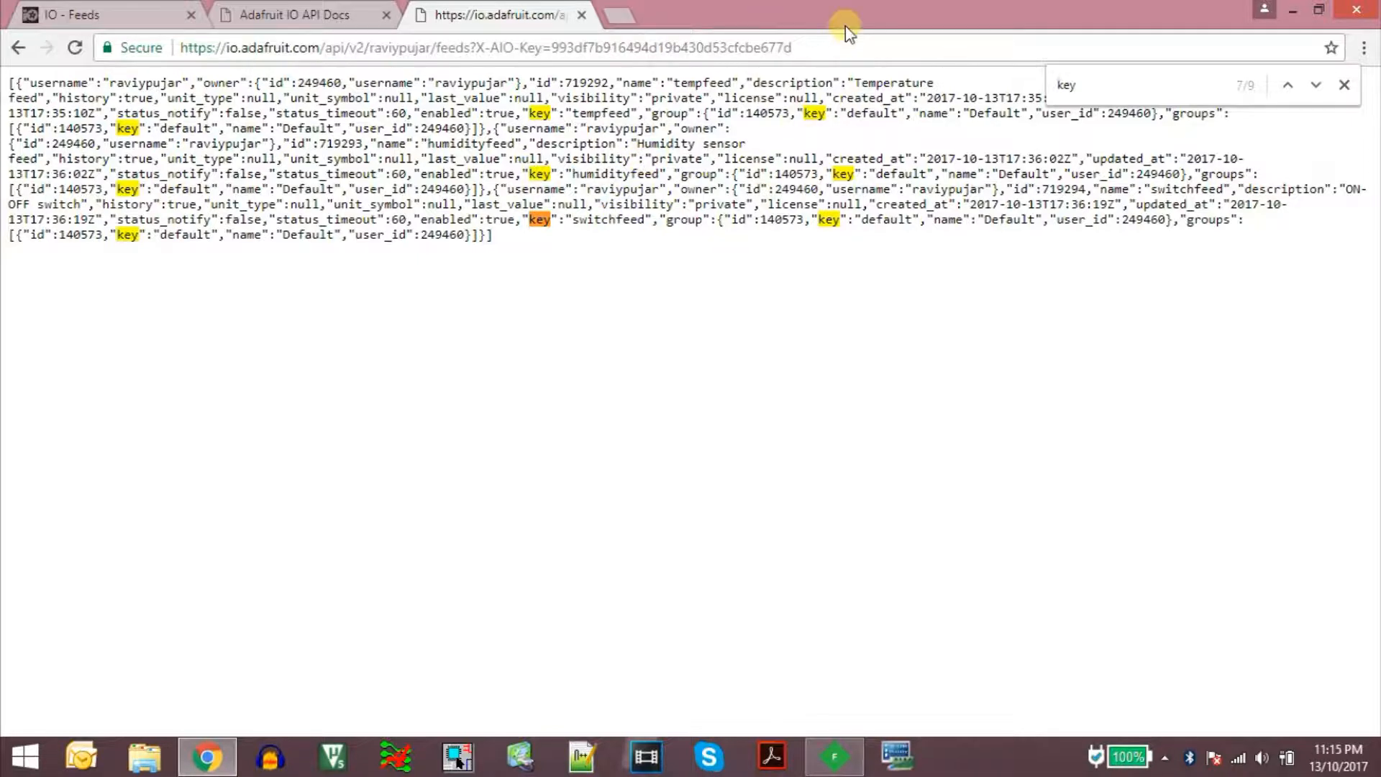
{"action": "left_click", "coordinate": [835, 45]}
{"action": "key", "text": "alt+Tab"}
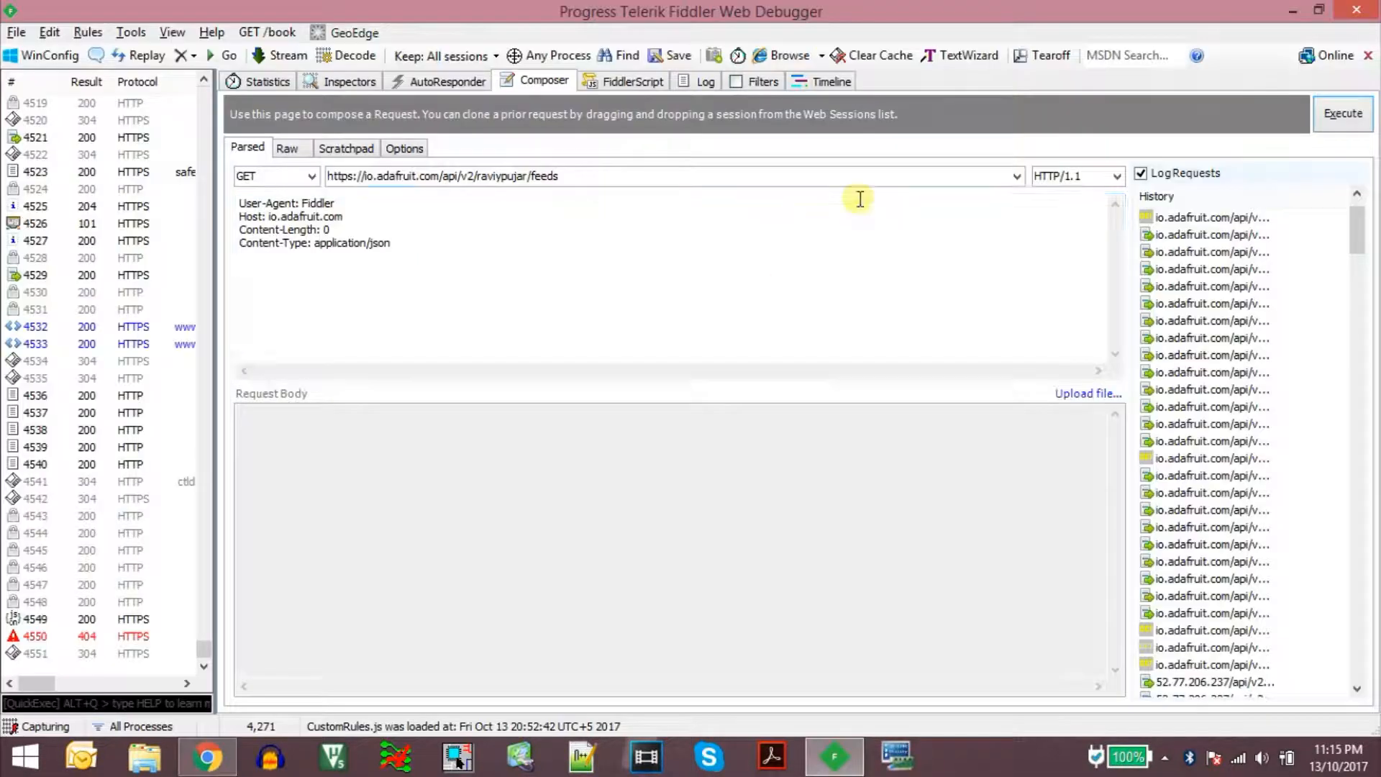
Paste the keyed feeds URL into Fiddler's Composer, execute it and inspect the session
{"action": "left_click", "coordinate": [869, 176]}
{"action": "left_click", "coordinate": [871, 176]}
{"action": "left_click", "coordinate": [870, 177]}
{"action": "key", "text": "ctrl+v"}
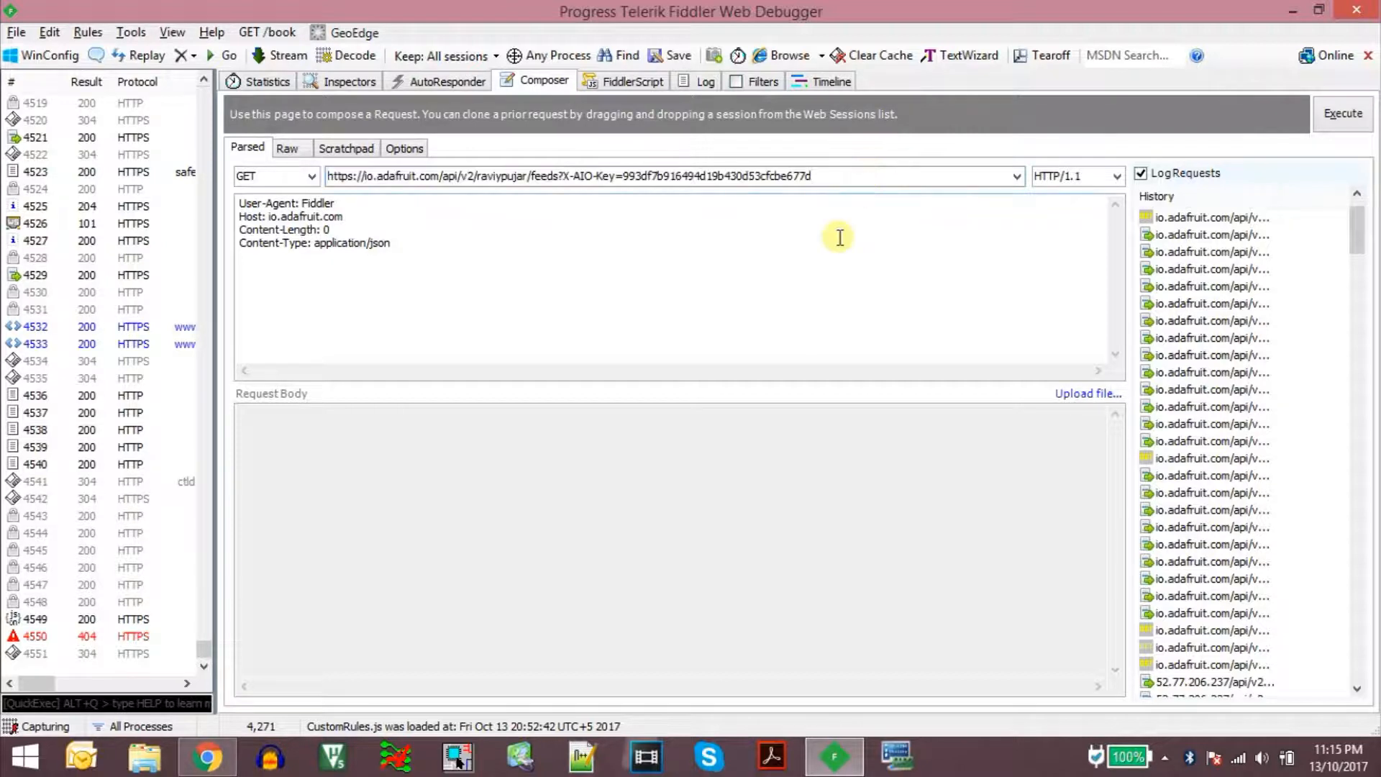
{"action": "key", "text": "ctrl+shift+Left"}
{"action": "key", "text": "ctrl+shift+Left"}
{"action": "key", "text": "ctrl+shift+Left"}
{"action": "key", "text": "ctrl+shift+Left"}
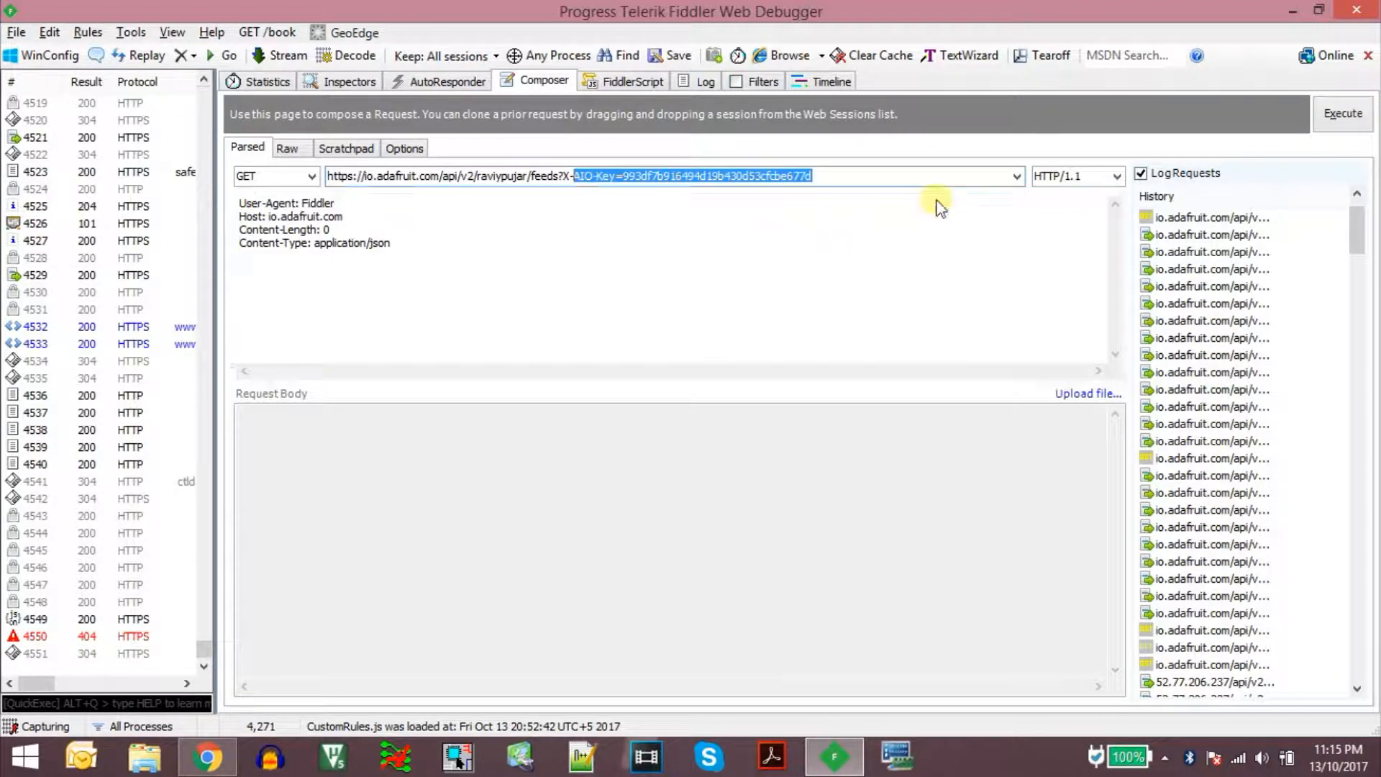
{"action": "left_click", "coordinate": [1342, 112]}
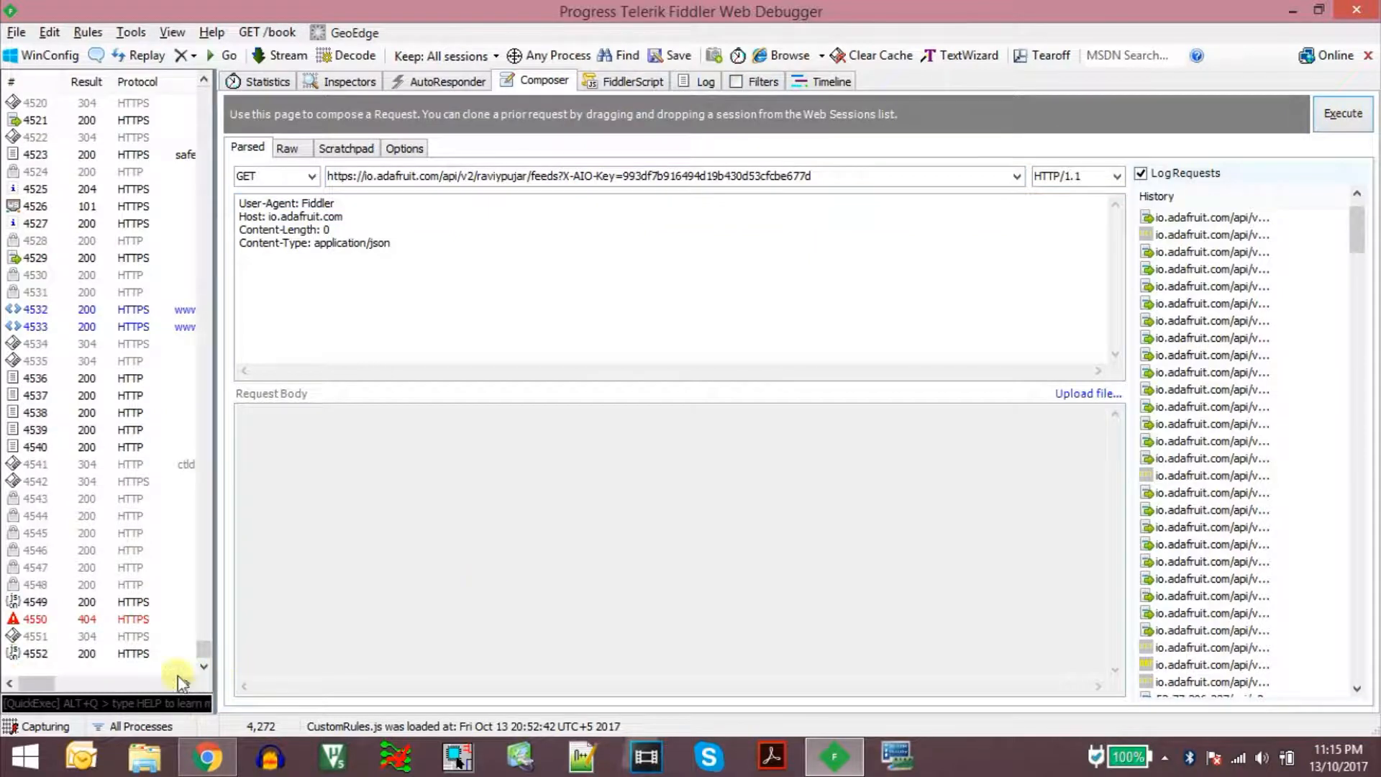
{"action": "double_click", "coordinate": [123, 655]}
{"action": "scroll", "coordinate": [497, 531], "scroll_direction": "up", "scroll_amount": 5}
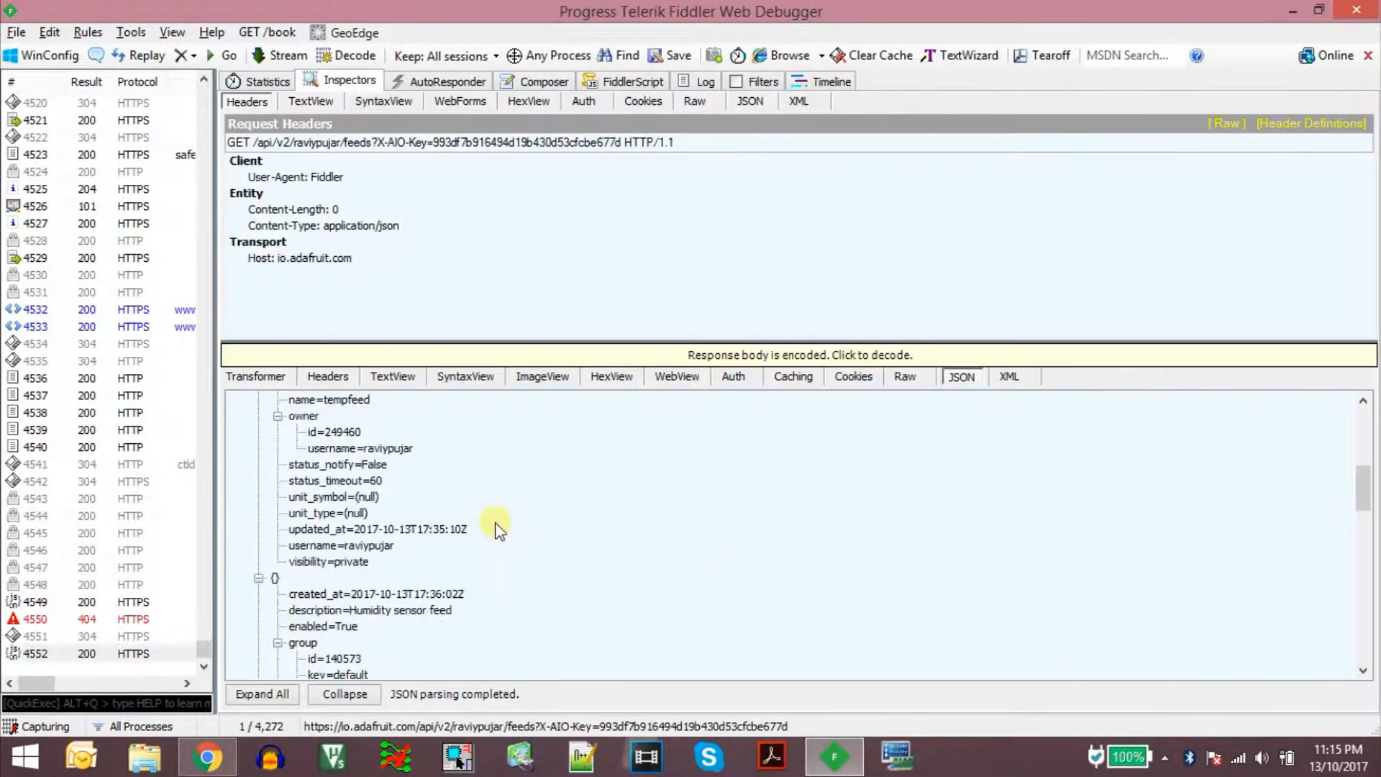
{"action": "scroll", "coordinate": [497, 530], "scroll_direction": "down", "scroll_amount": 4}
{"action": "scroll", "coordinate": [493, 531], "scroll_direction": "up", "scroll_amount": 3}
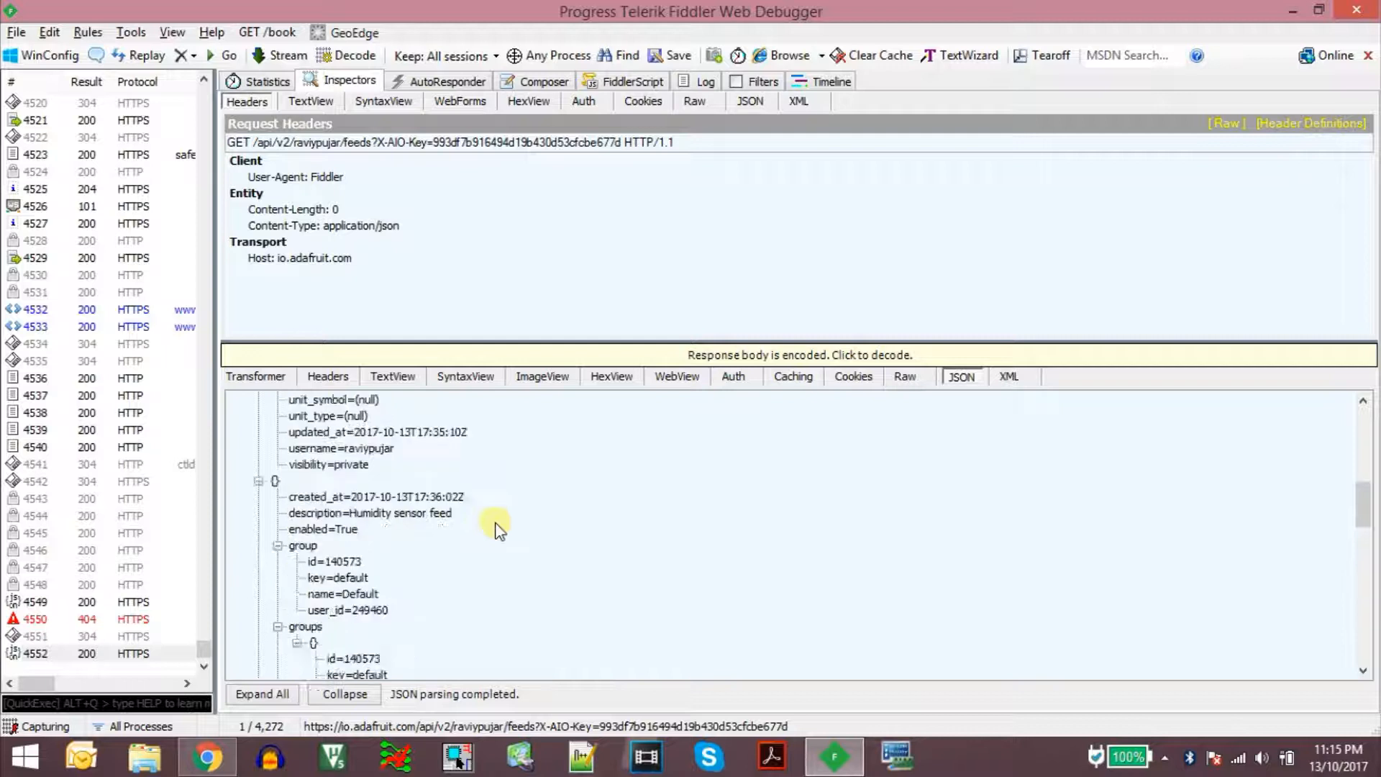
Move the AIO key from the URL query into an X-AIO-Key header and re-execute
{"action": "left_click", "coordinate": [540, 81]}
{"action": "left_click", "coordinate": [564, 176]}
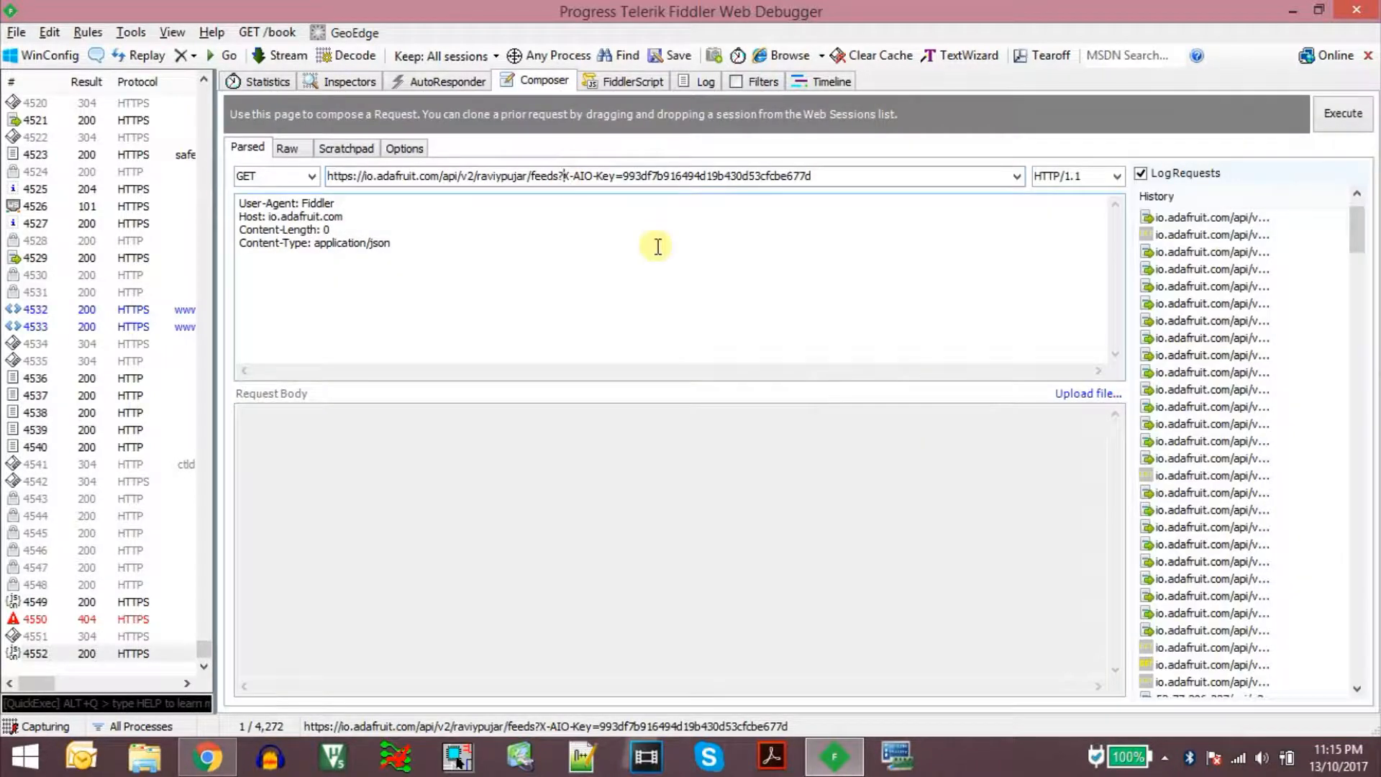
{"action": "key", "text": "shift+End"}
{"action": "key", "text": "ctrl+c"}
{"action": "key", "text": "BackSpace"}
{"action": "key", "text": "BackSpace"}
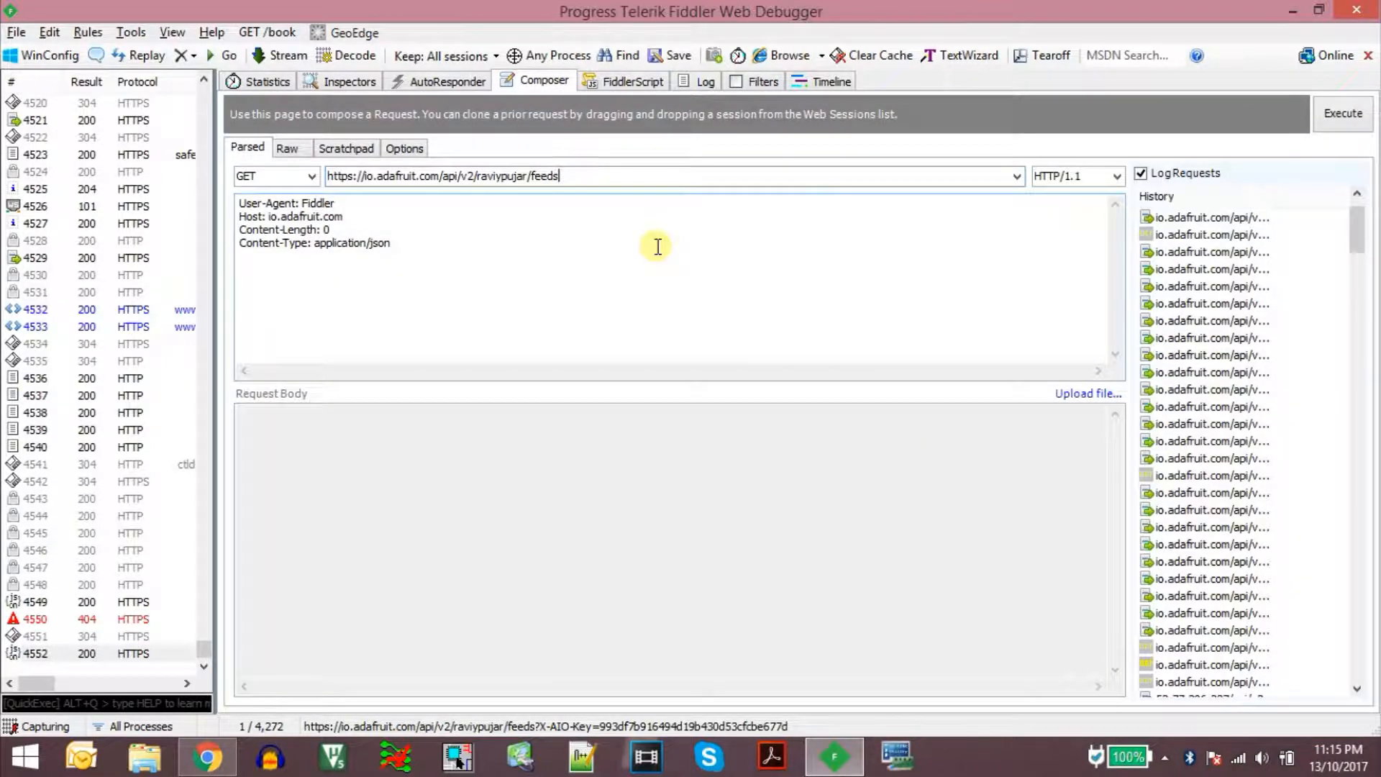
{"action": "left_click", "coordinate": [444, 285]}
{"action": "key", "text": "ctrl+v"}
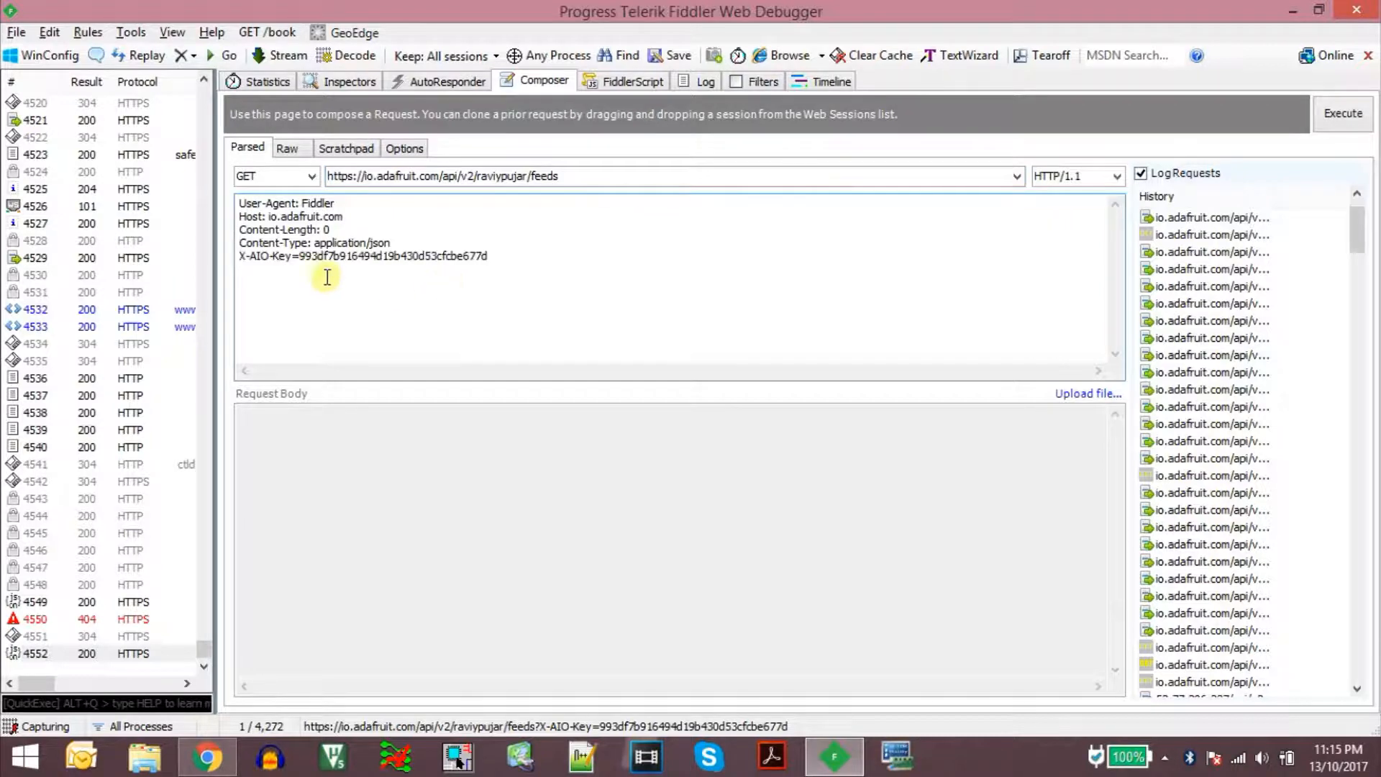
{"action": "left_click", "coordinate": [303, 258]}
{"action": "key", "text": "BackSpace"}
{"action": "type", "text": ":"}
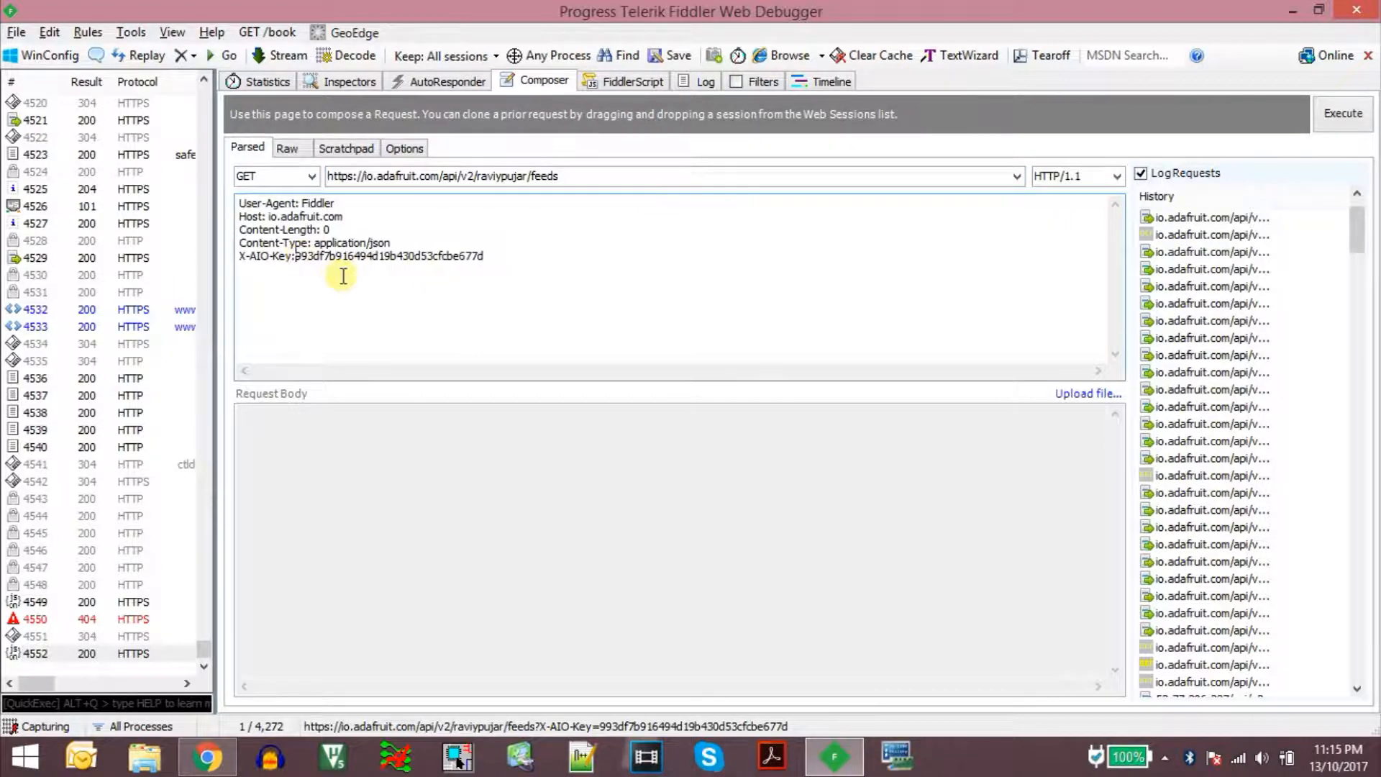
{"action": "left_click", "coordinate": [1341, 119]}
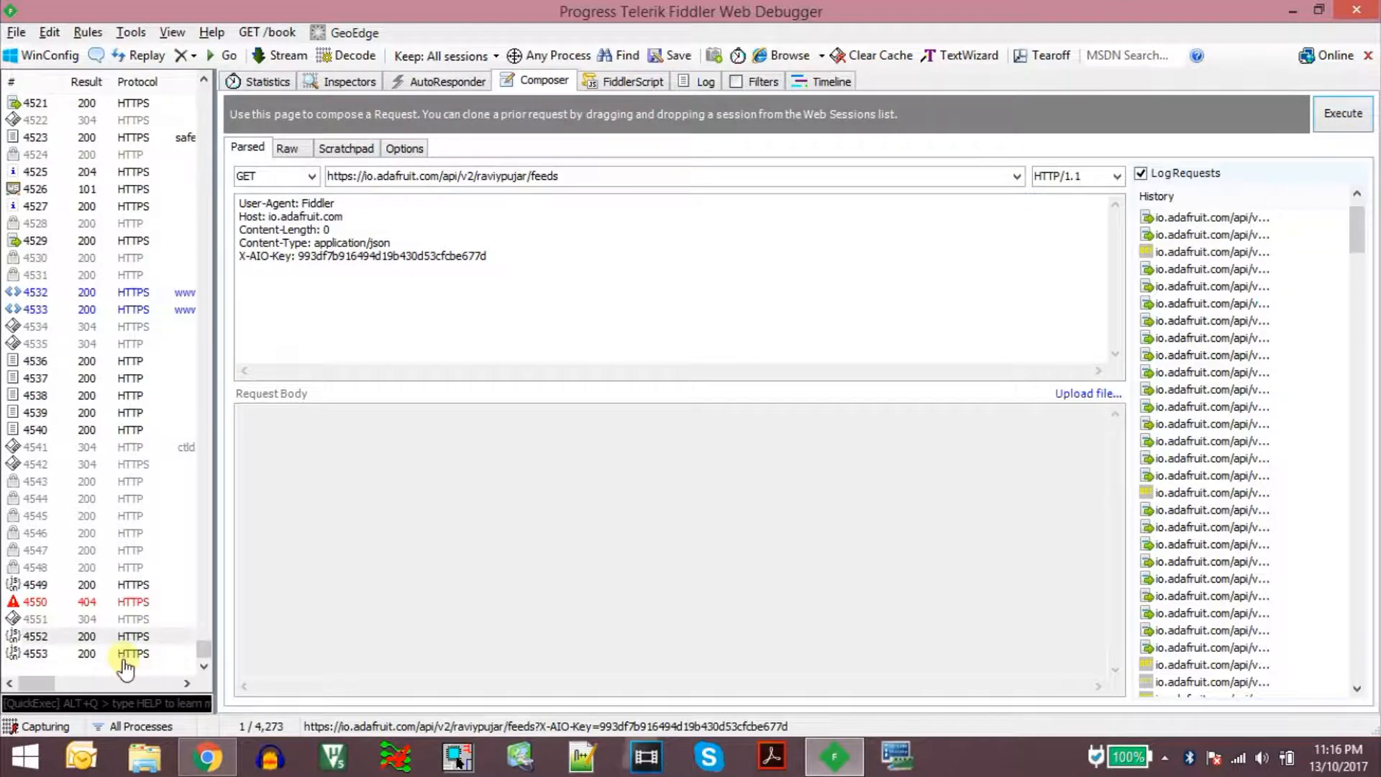
Inspect the new session's headers and JSON response, noting the user_id entry
{"action": "double_click", "coordinate": [122, 654]}
{"action": "left_click", "coordinate": [327, 545]}
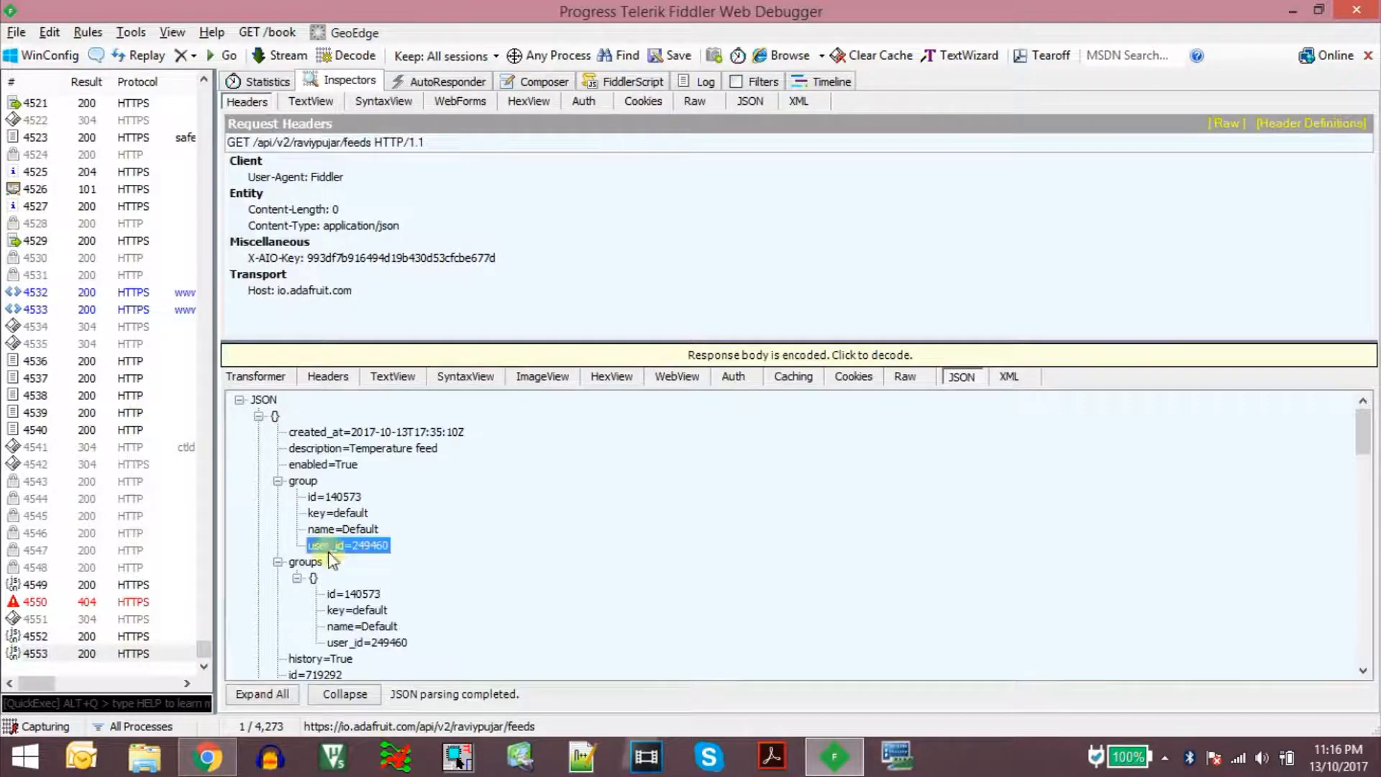
{"action": "left_click", "coordinate": [516, 81]}
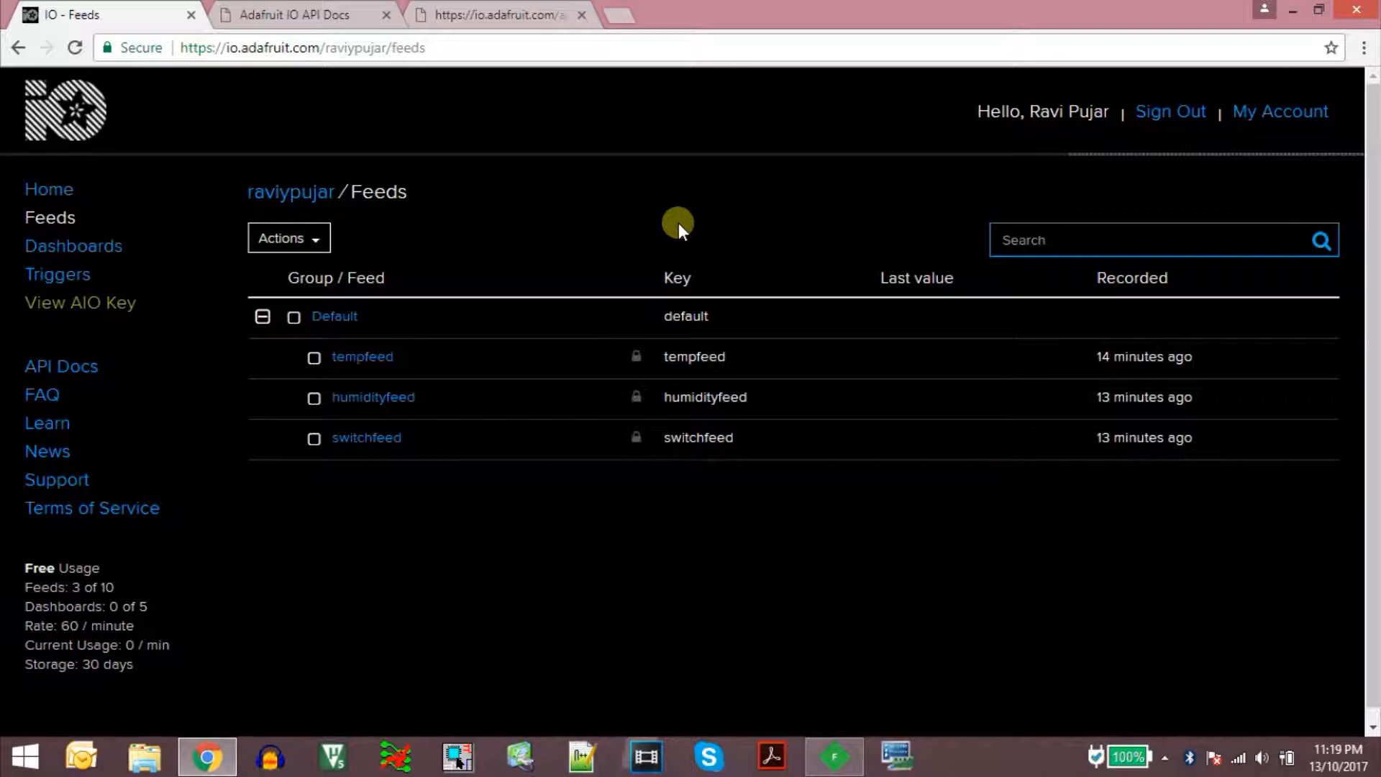
{"action": "scroll", "coordinate": [679, 222], "scroll_direction": "down", "scroll_amount": 1}
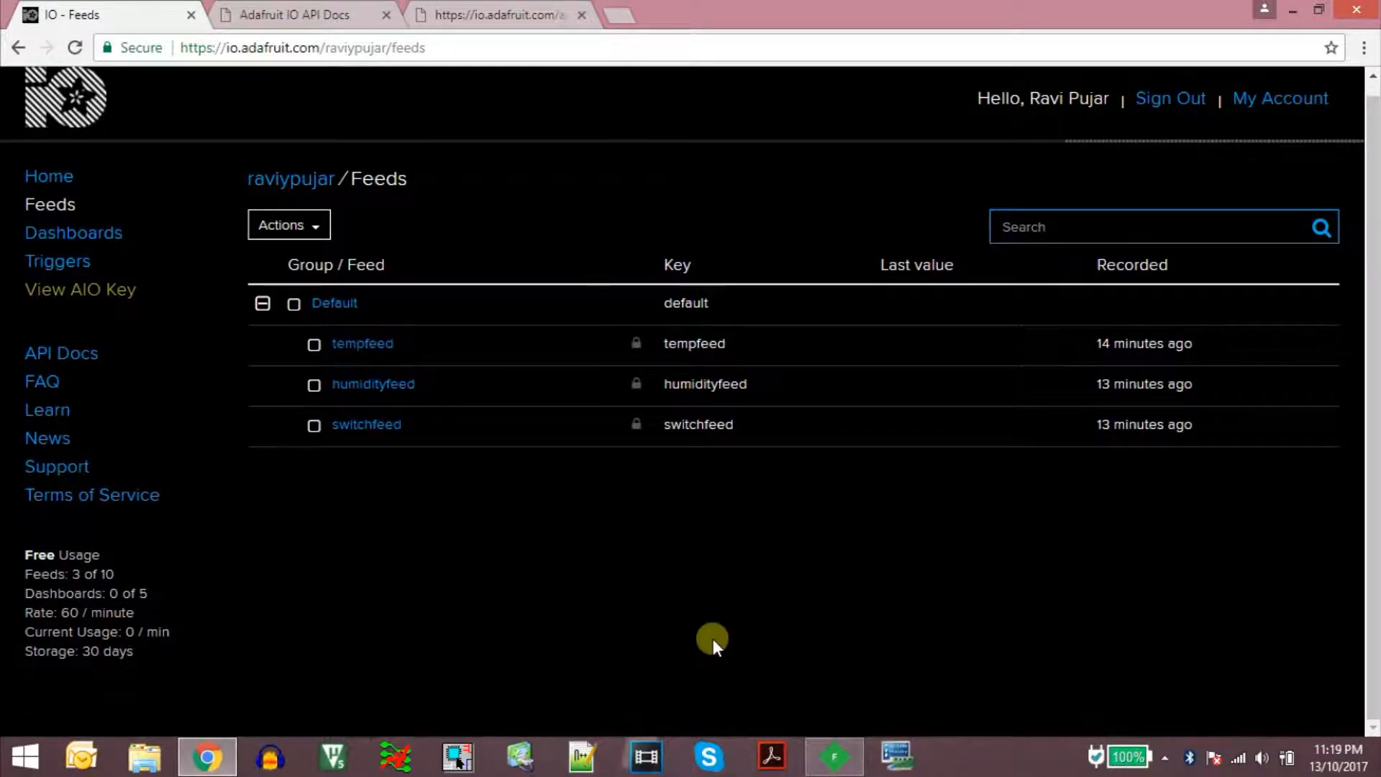
{"action": "left_click", "coordinate": [834, 757]}
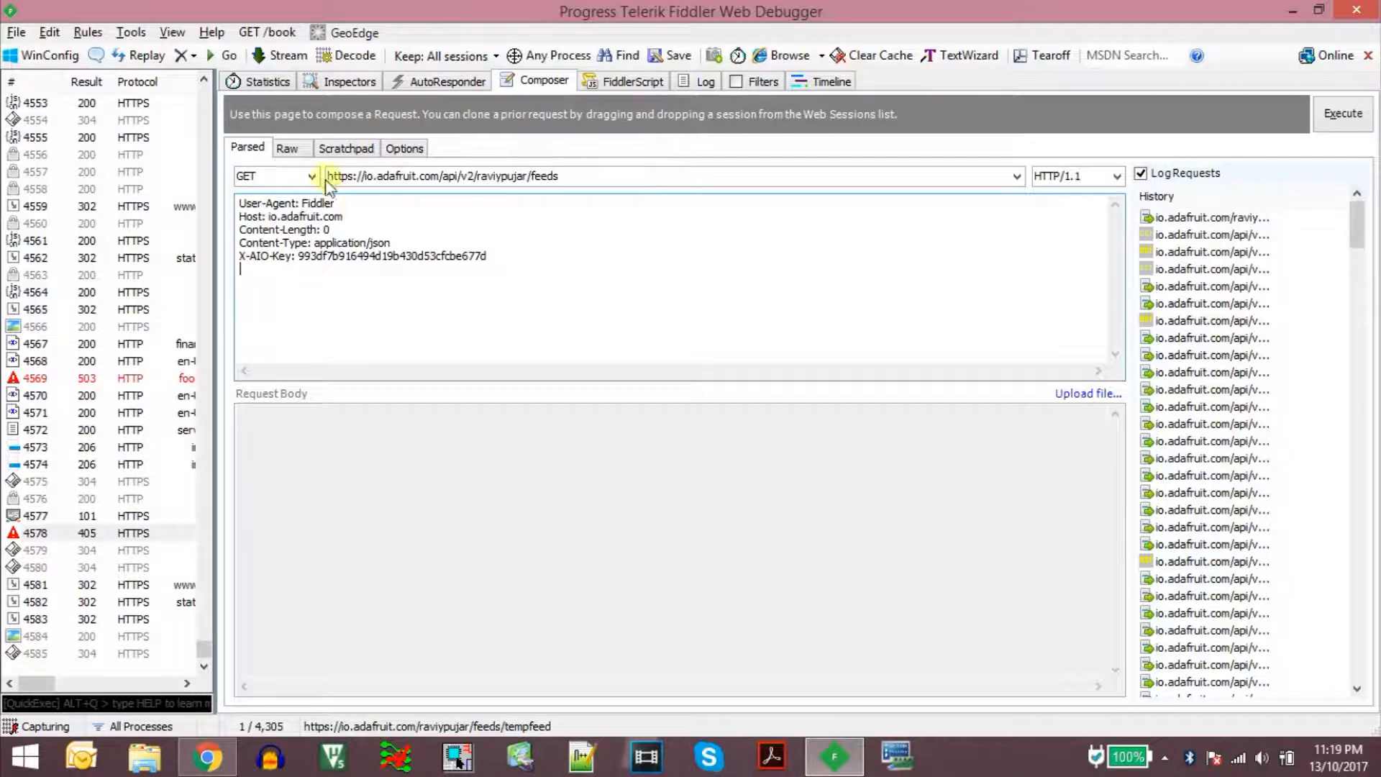
Compose a POST to the tempfeed data URL with body {"datum":{"value":"10"}}
{"action": "left_click", "coordinate": [311, 176]}
{"action": "left_click", "coordinate": [259, 206]}
{"action": "left_click", "coordinate": [592, 463]}
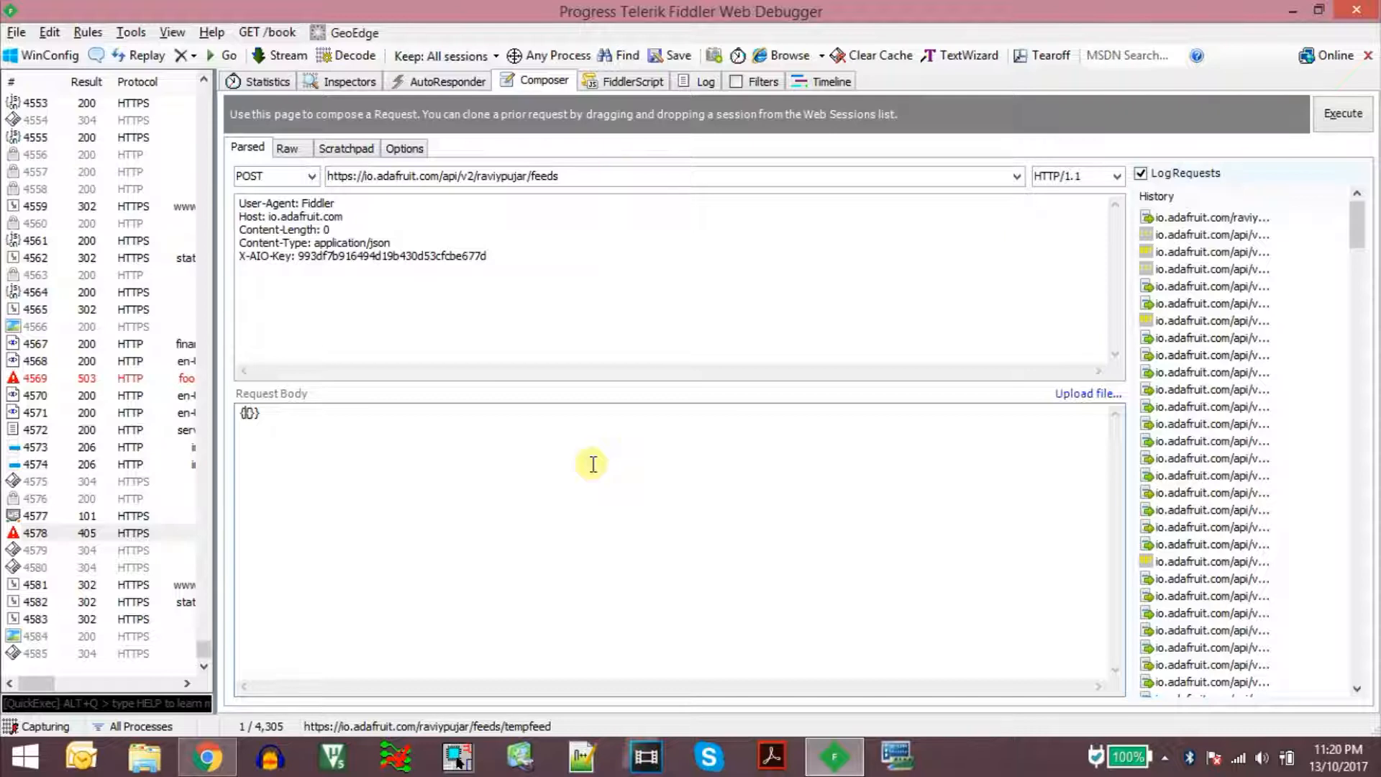
{"action": "type", "text": "\""}
{"action": "type", "text": "\""}
{"action": "type", "text": "datum"}
{"action": "type", "text": "\":{\""}
{"action": "type", "text": "value"}
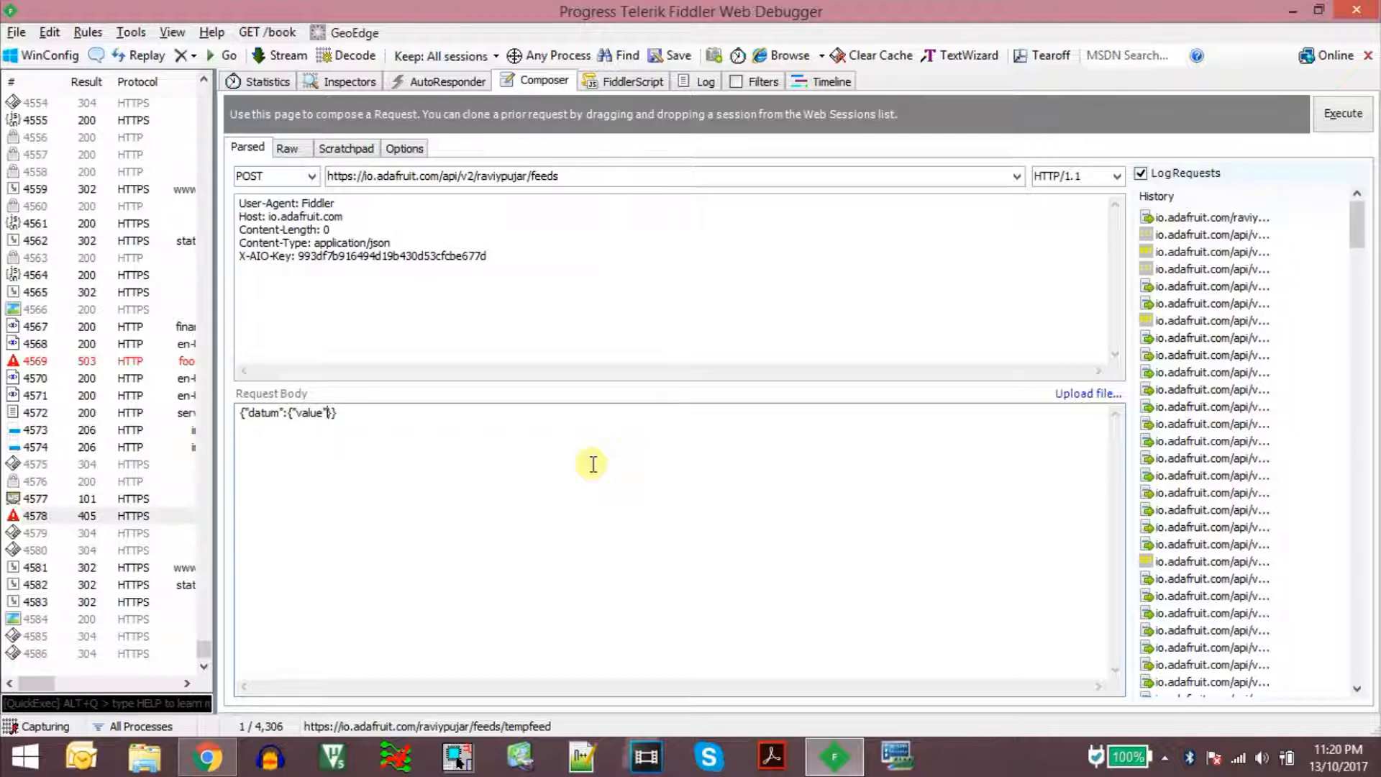
{"action": "type", "text": "\":\"10"}
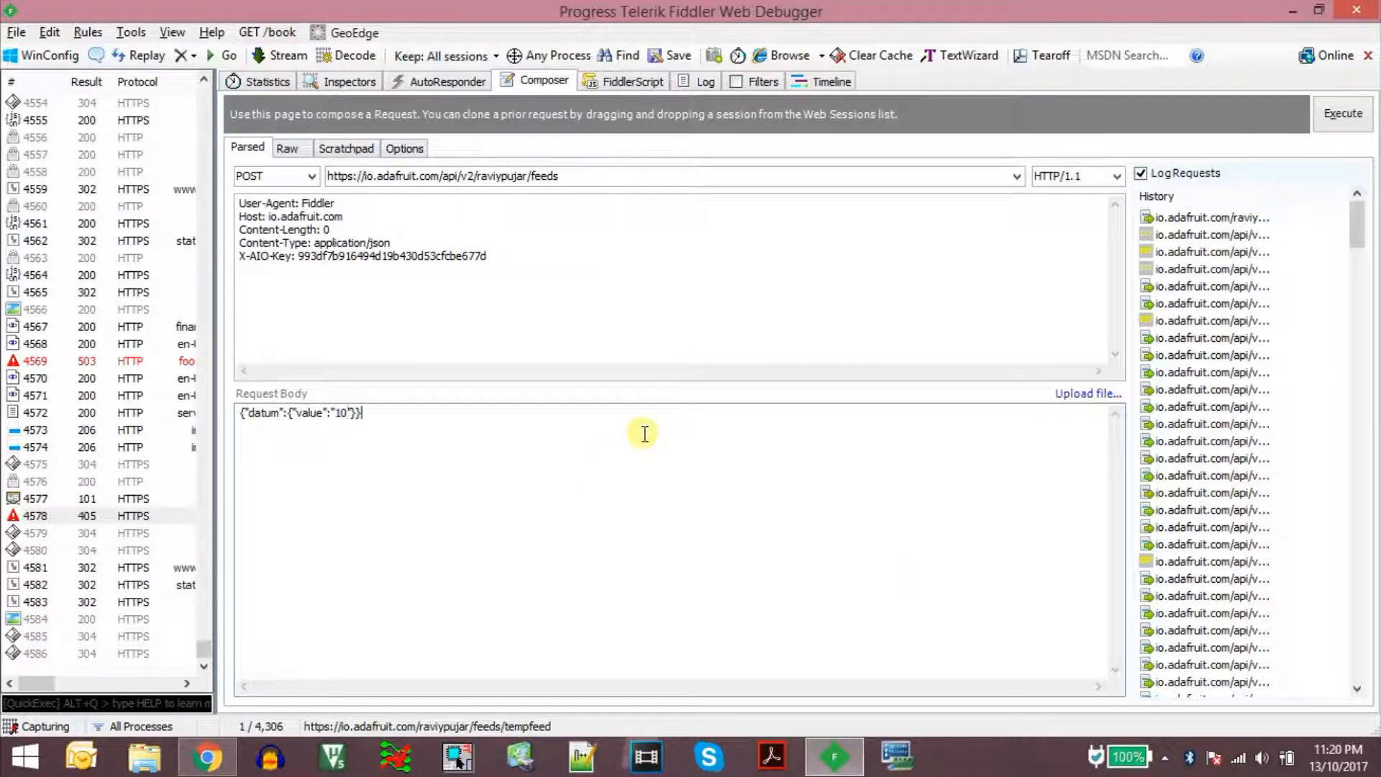
{"action": "left_click", "coordinate": [608, 177]}
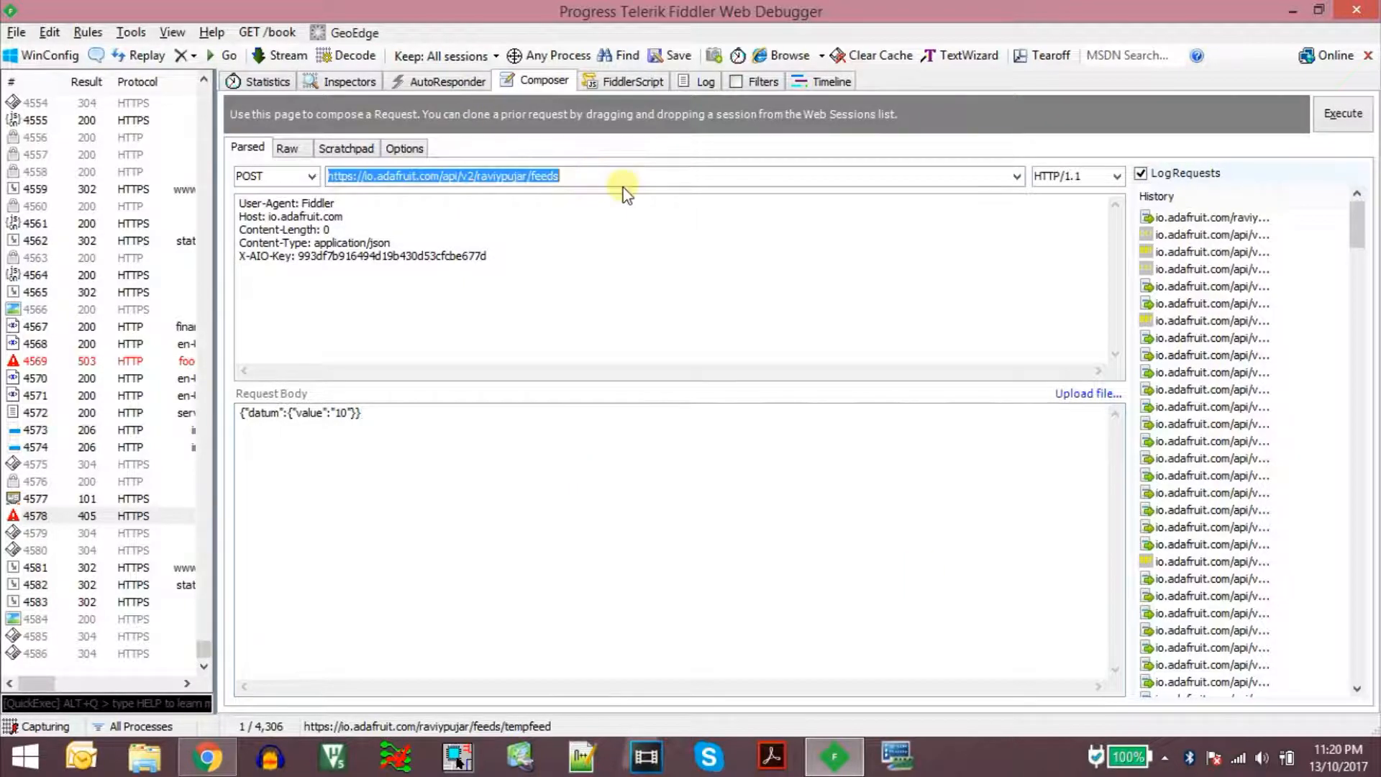
{"action": "left_click", "coordinate": [653, 176]}
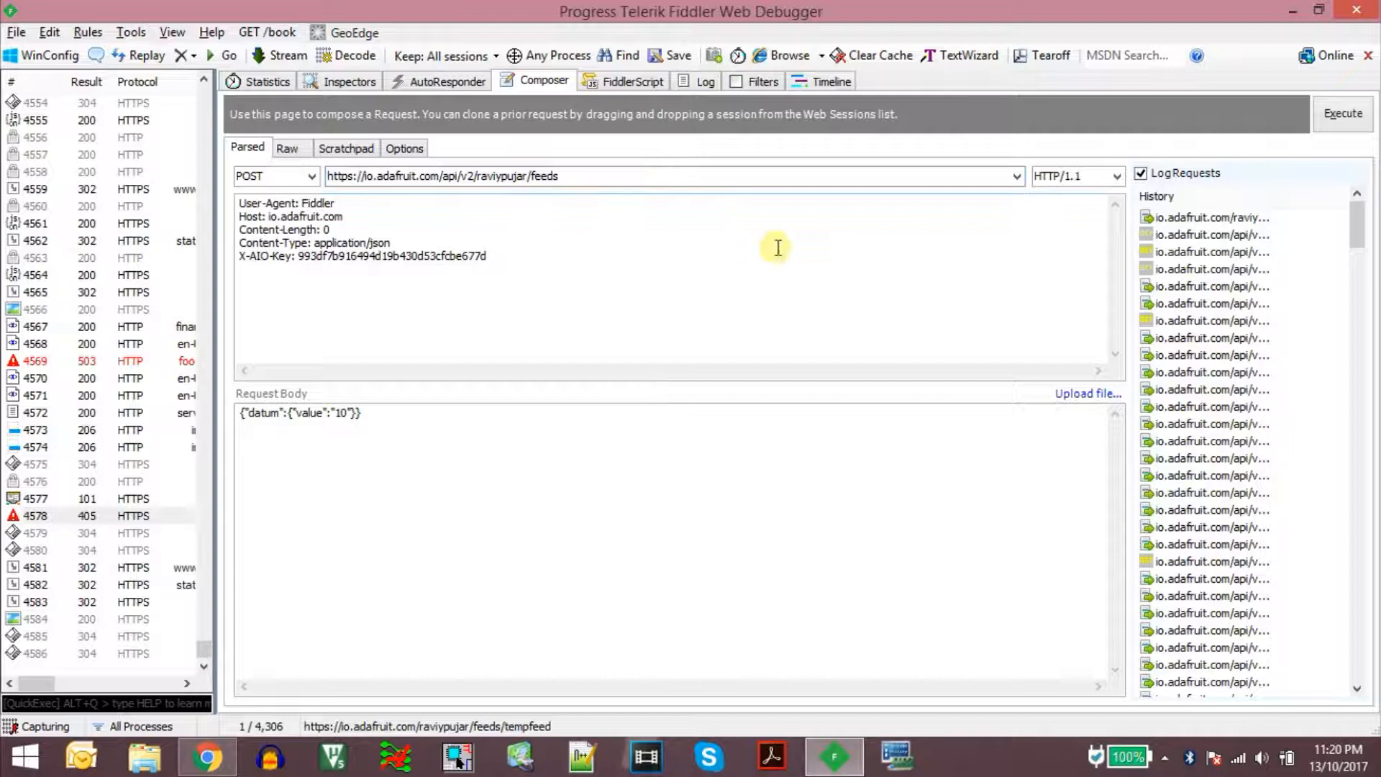
{"action": "type", "text": "tempfeed/data"}
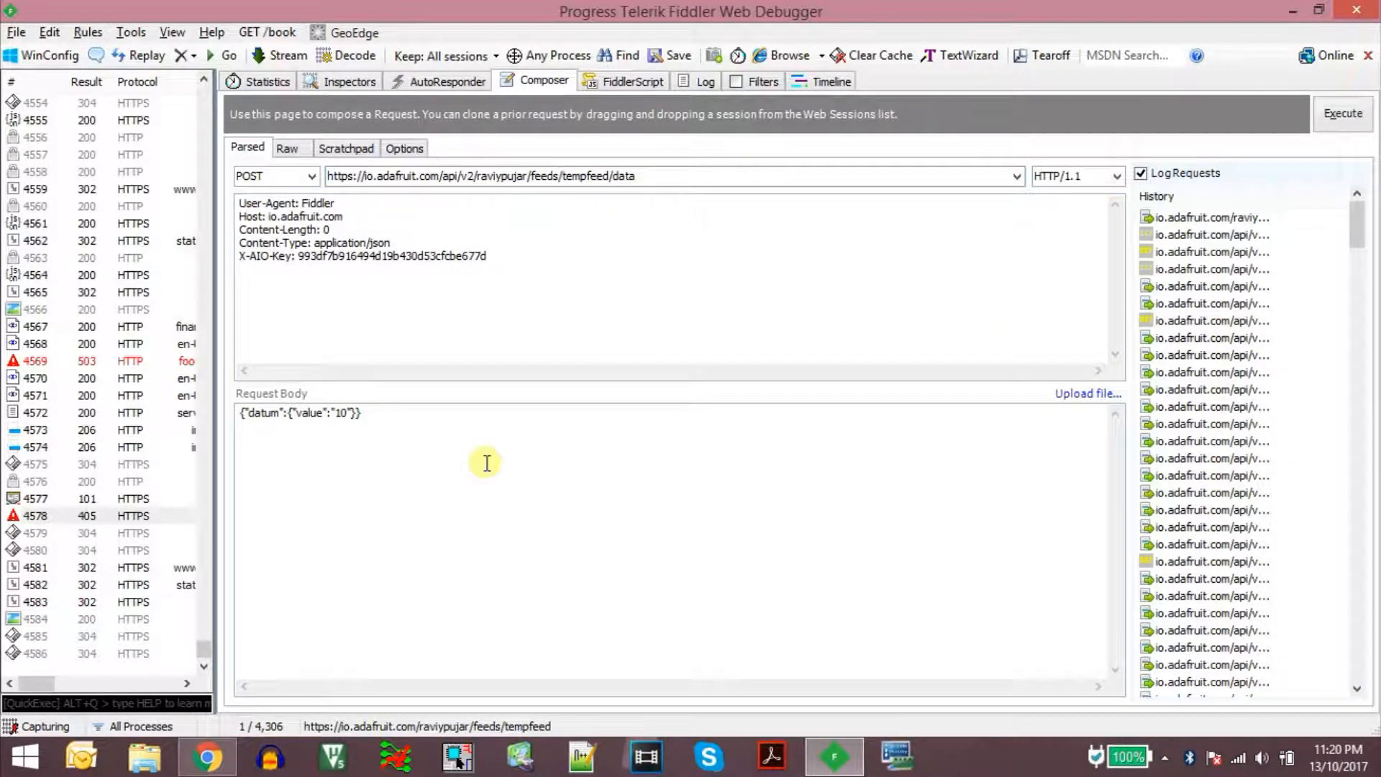
{"action": "left_click", "coordinate": [441, 423]}
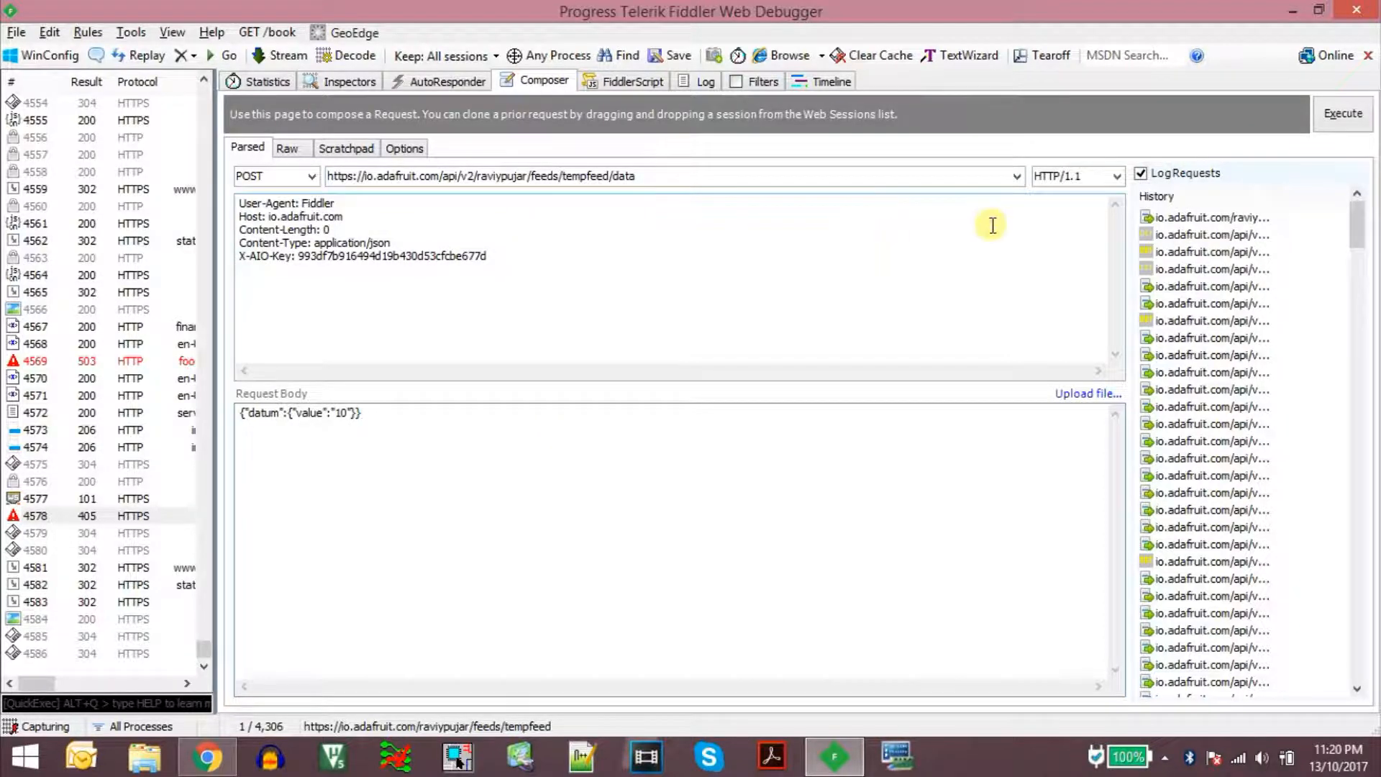
Execute the request and confirm the response JSON records value 10
{"action": "left_click", "coordinate": [1343, 115]}
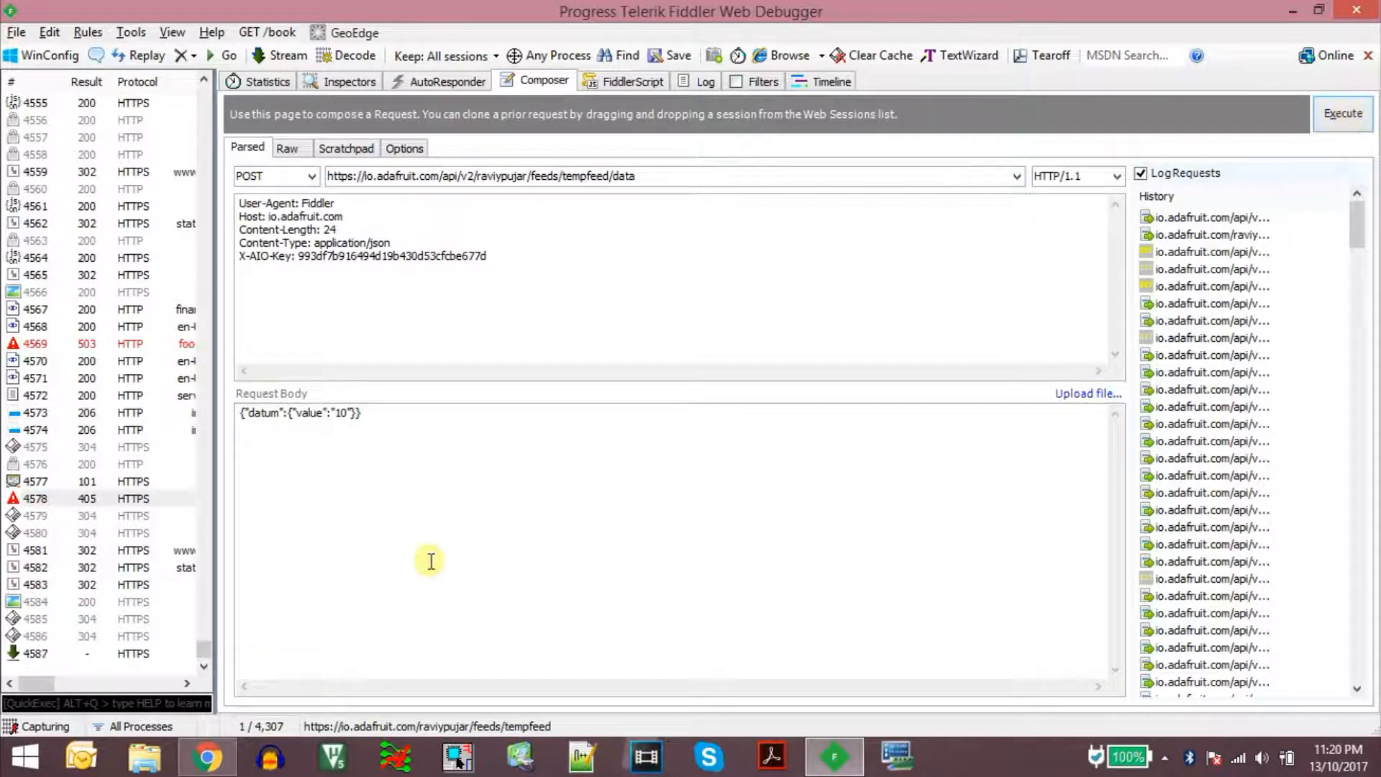
{"action": "double_click", "coordinate": [107, 653]}
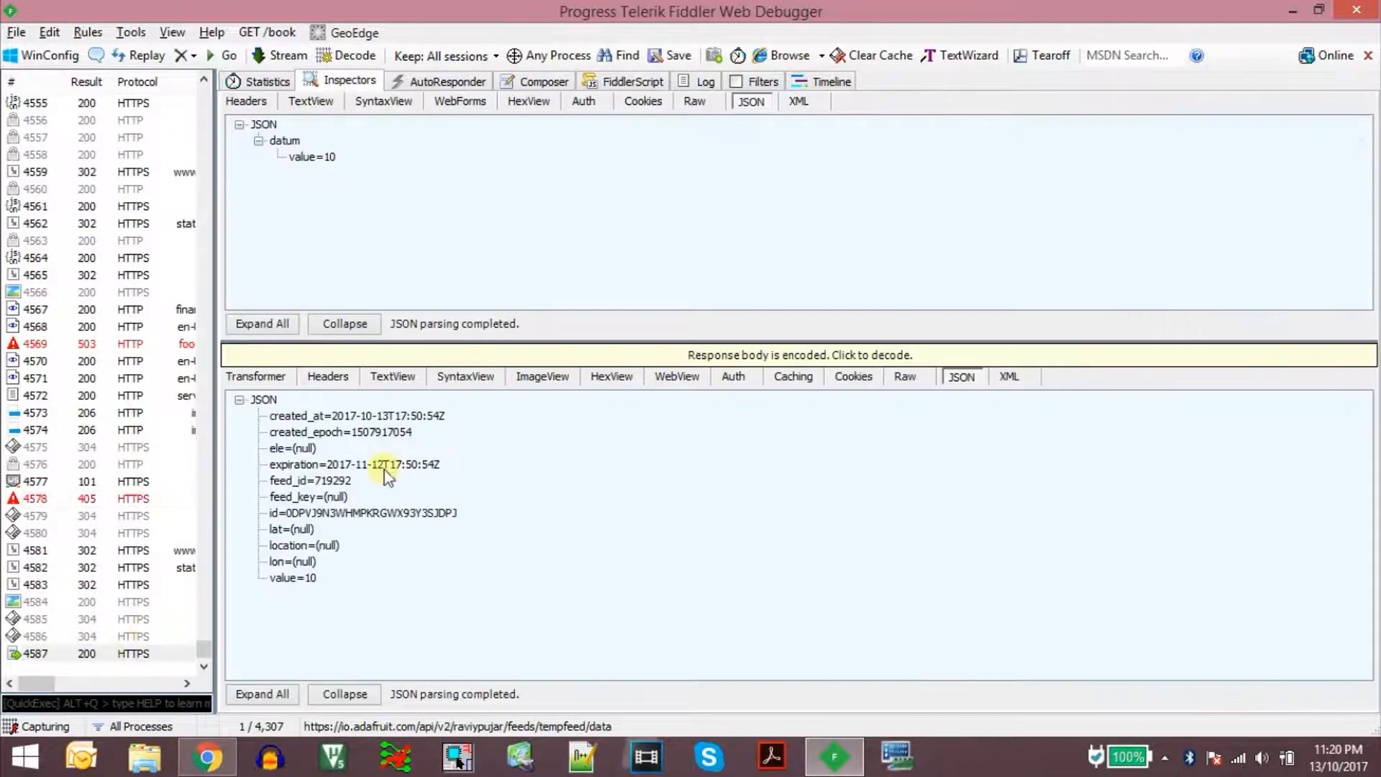
{"action": "left_click", "coordinate": [385, 466]}
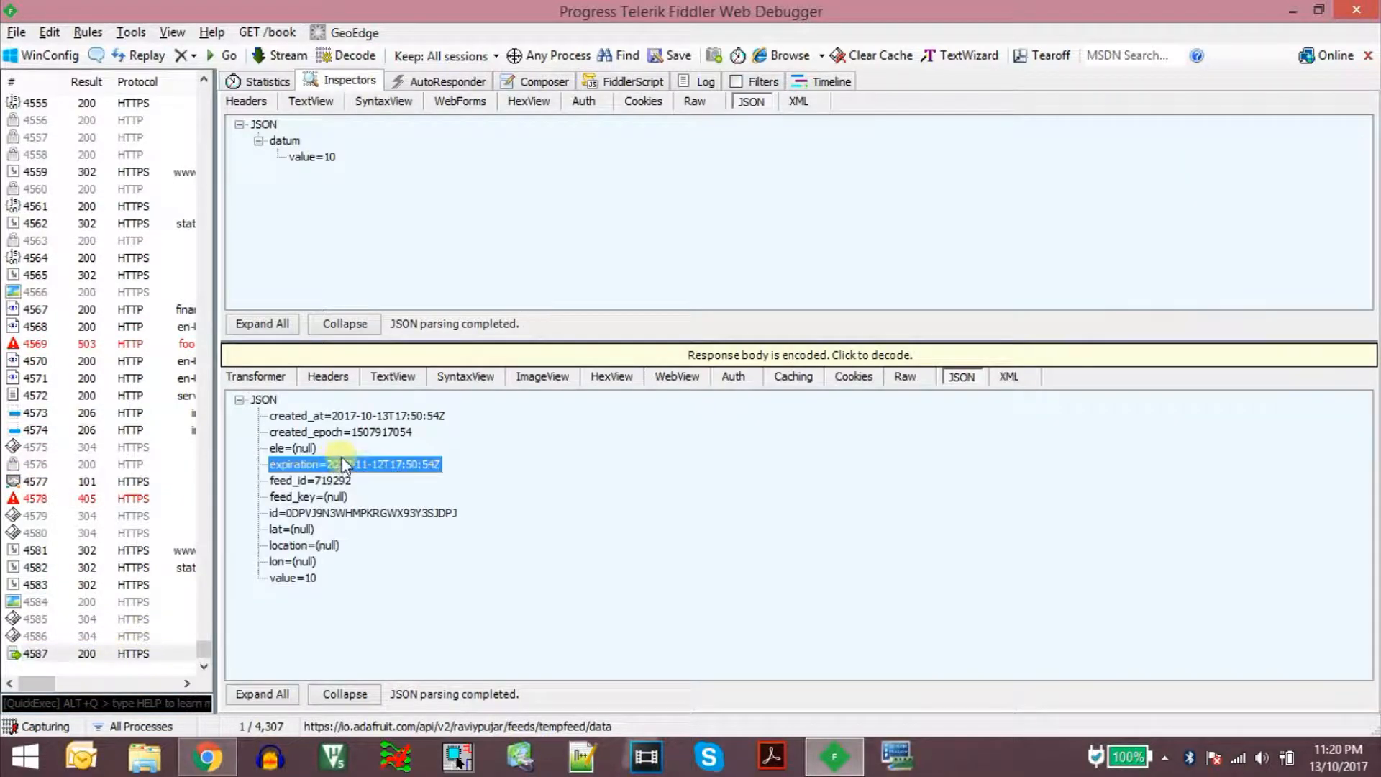
{"action": "left_click", "coordinate": [537, 80]}
{"action": "key", "text": "alt+Tab"}
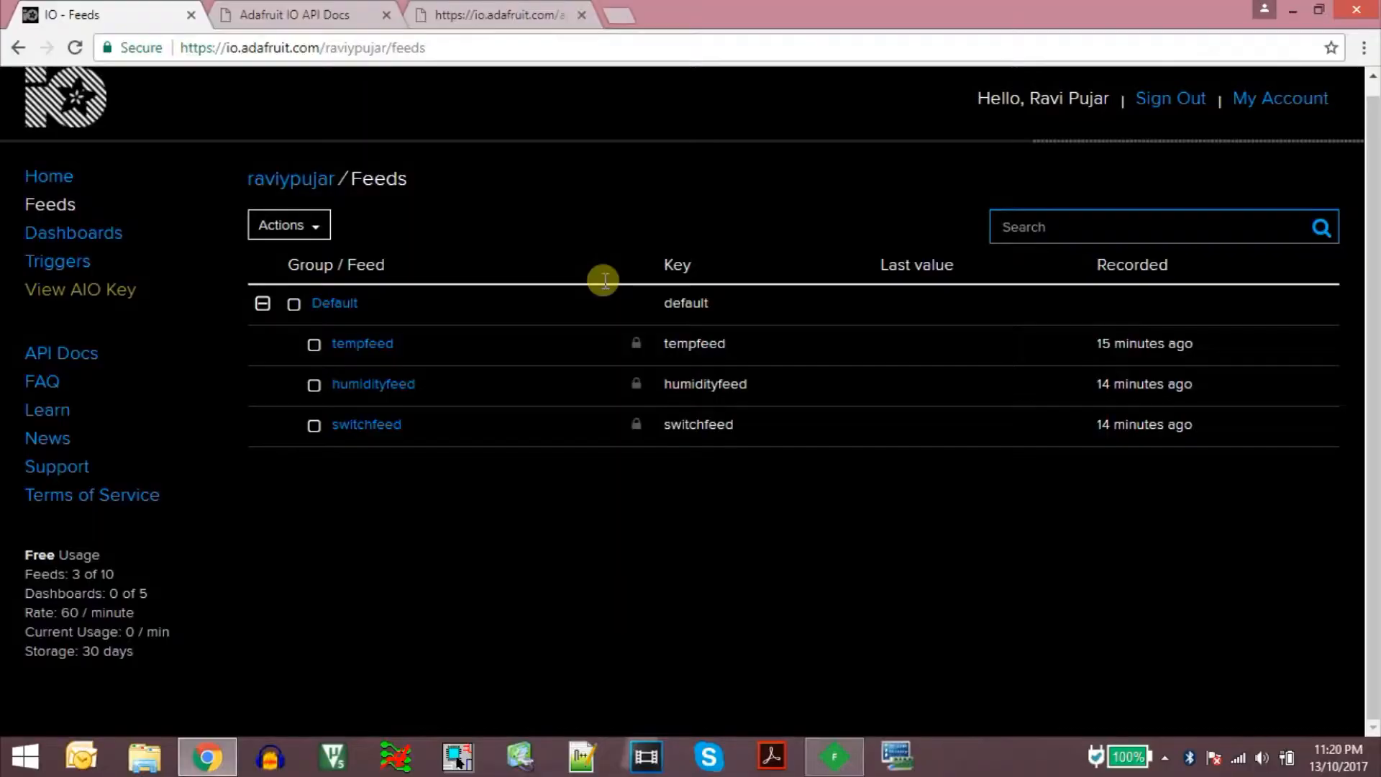
Open the tempfeed feed and find its single data row with value 10
{"action": "left_click", "coordinate": [365, 344]}
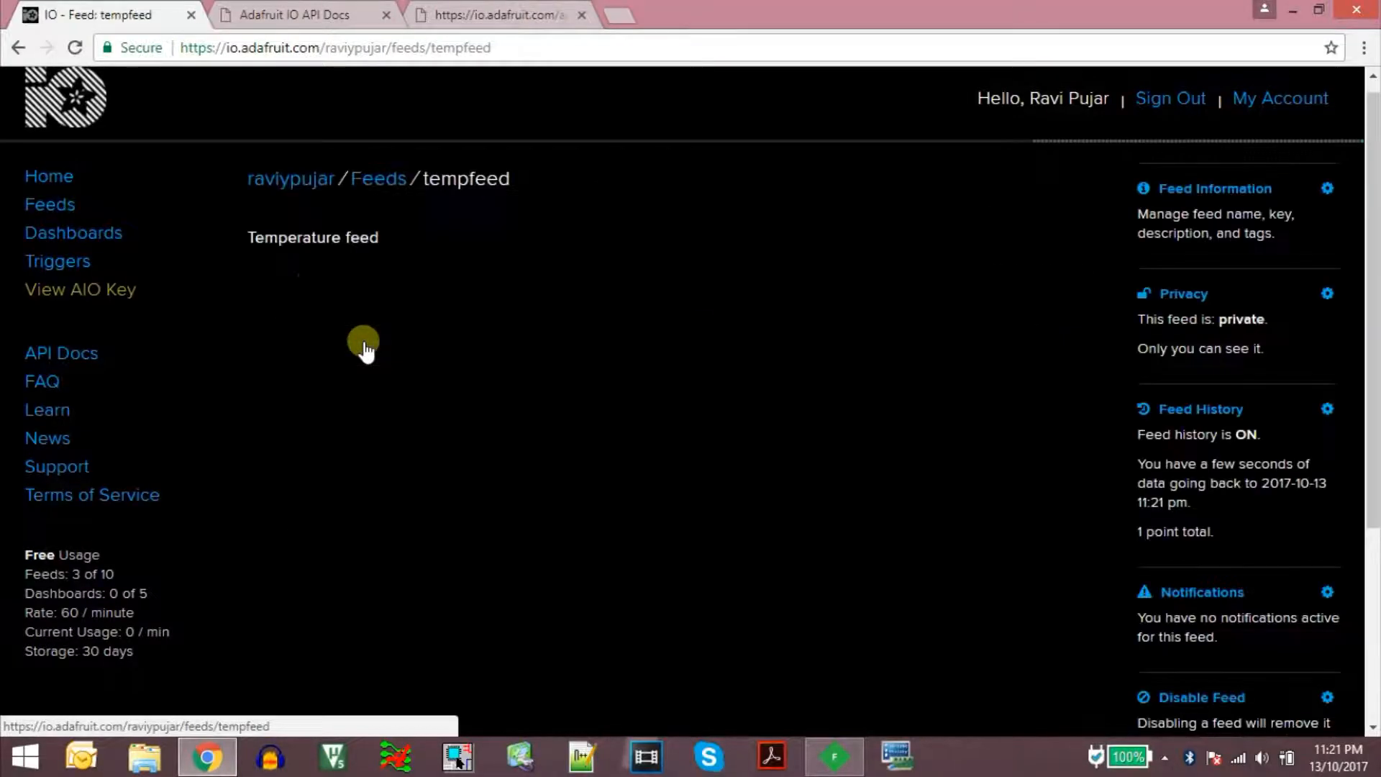
{"action": "scroll", "coordinate": [525, 406], "scroll_direction": "down", "scroll_amount": 4}
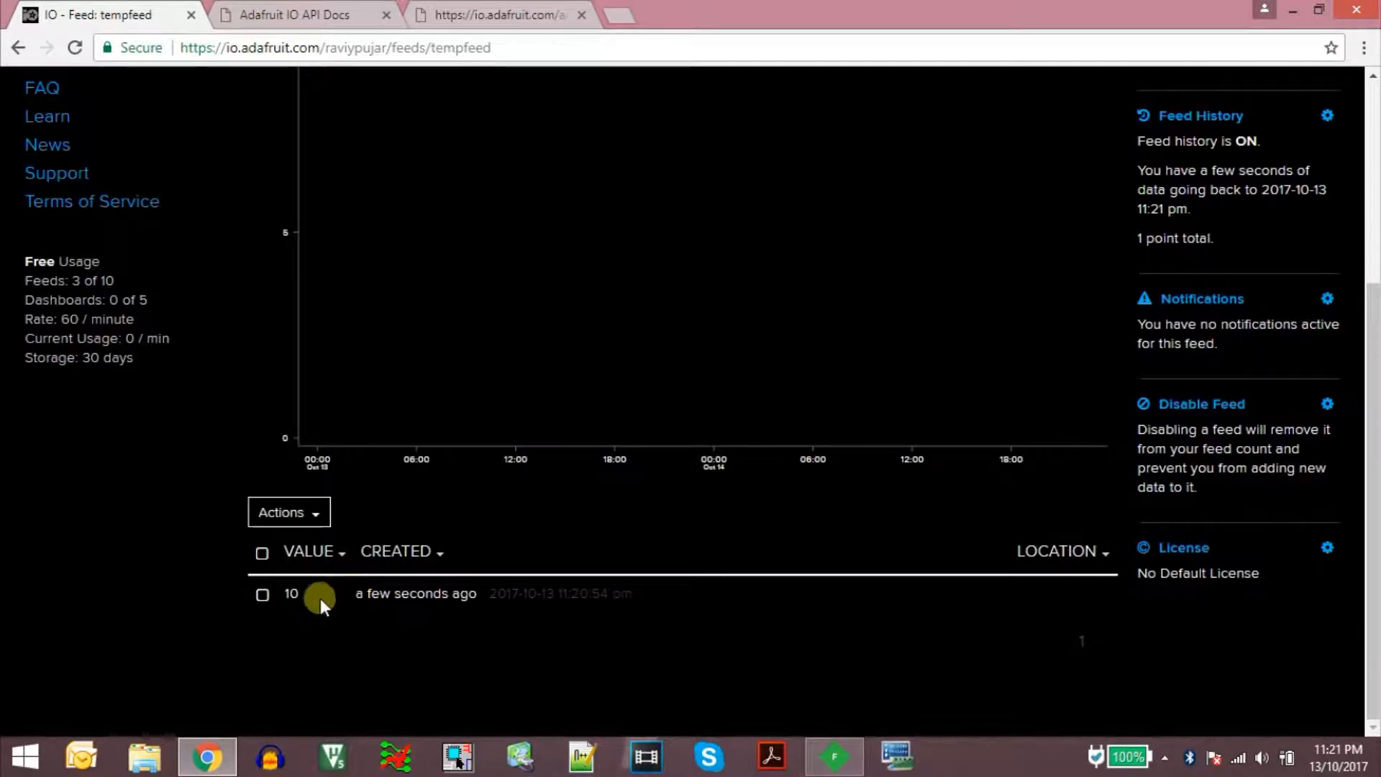
{"action": "double_click", "coordinate": [291, 595]}
{"action": "left_click", "coordinate": [573, 588]}
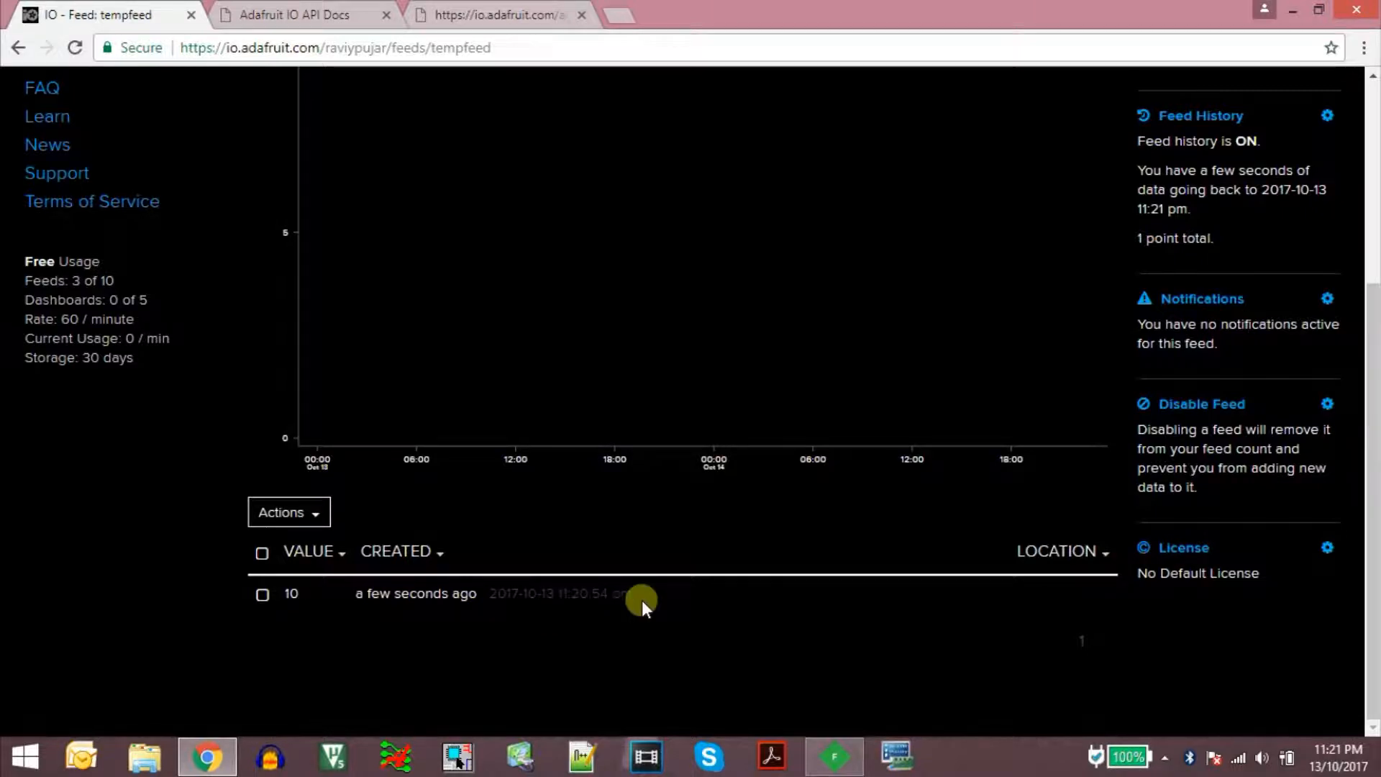
{"action": "scroll", "coordinate": [642, 600], "scroll_direction": "up", "scroll_amount": 2}
Change the body value from 10 to 25, execute, and check the response's created_at
{"action": "key", "text": "alt+Tab"}
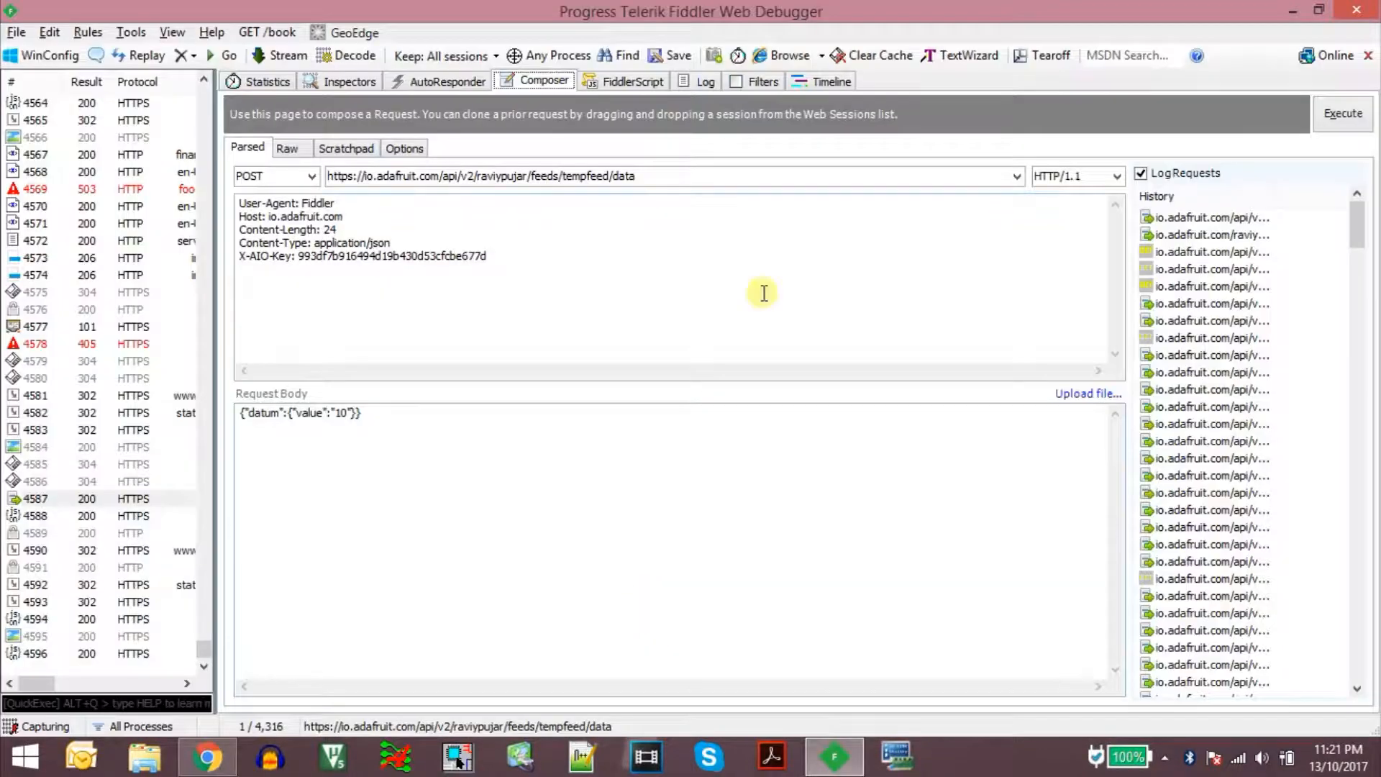
{"action": "double_click", "coordinate": [348, 413]}
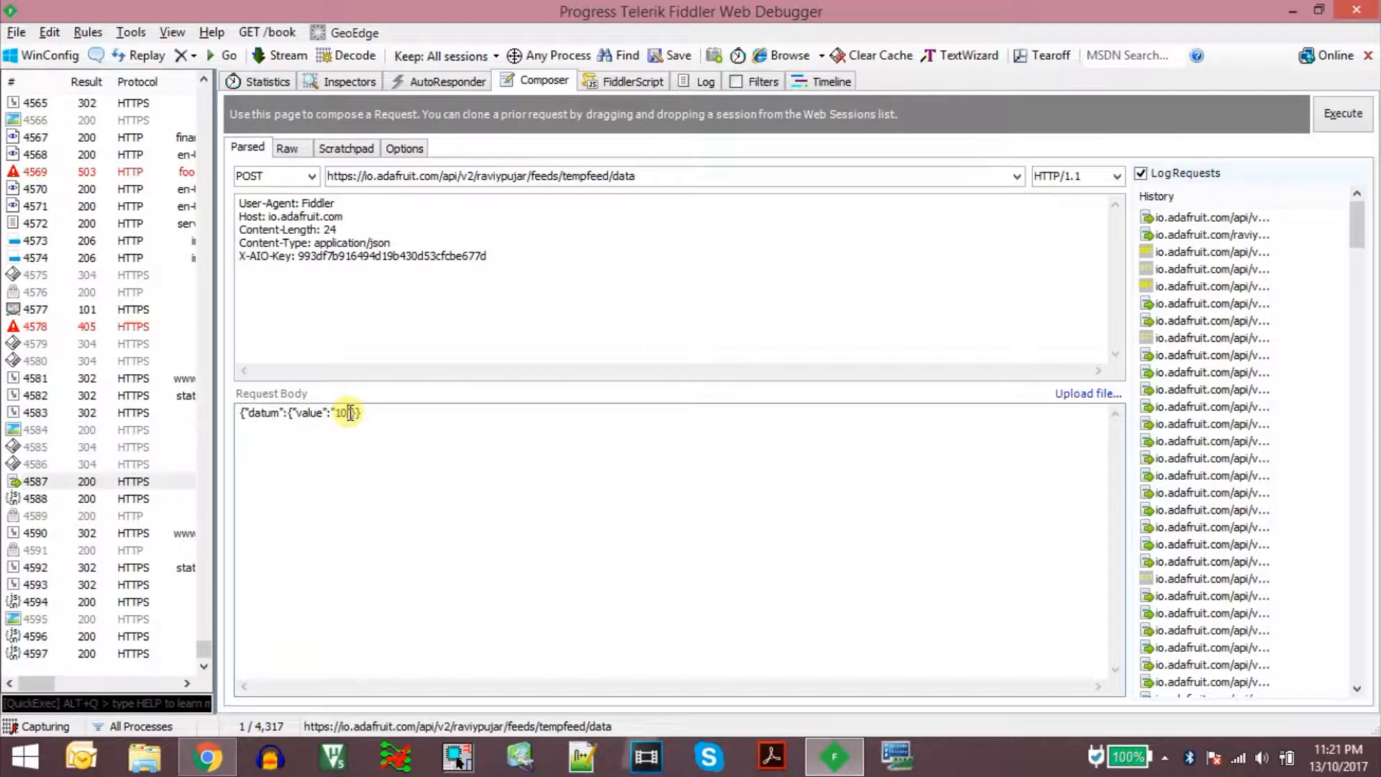
{"action": "type", "text": "25"}
{"action": "left_click", "coordinate": [1343, 114]}
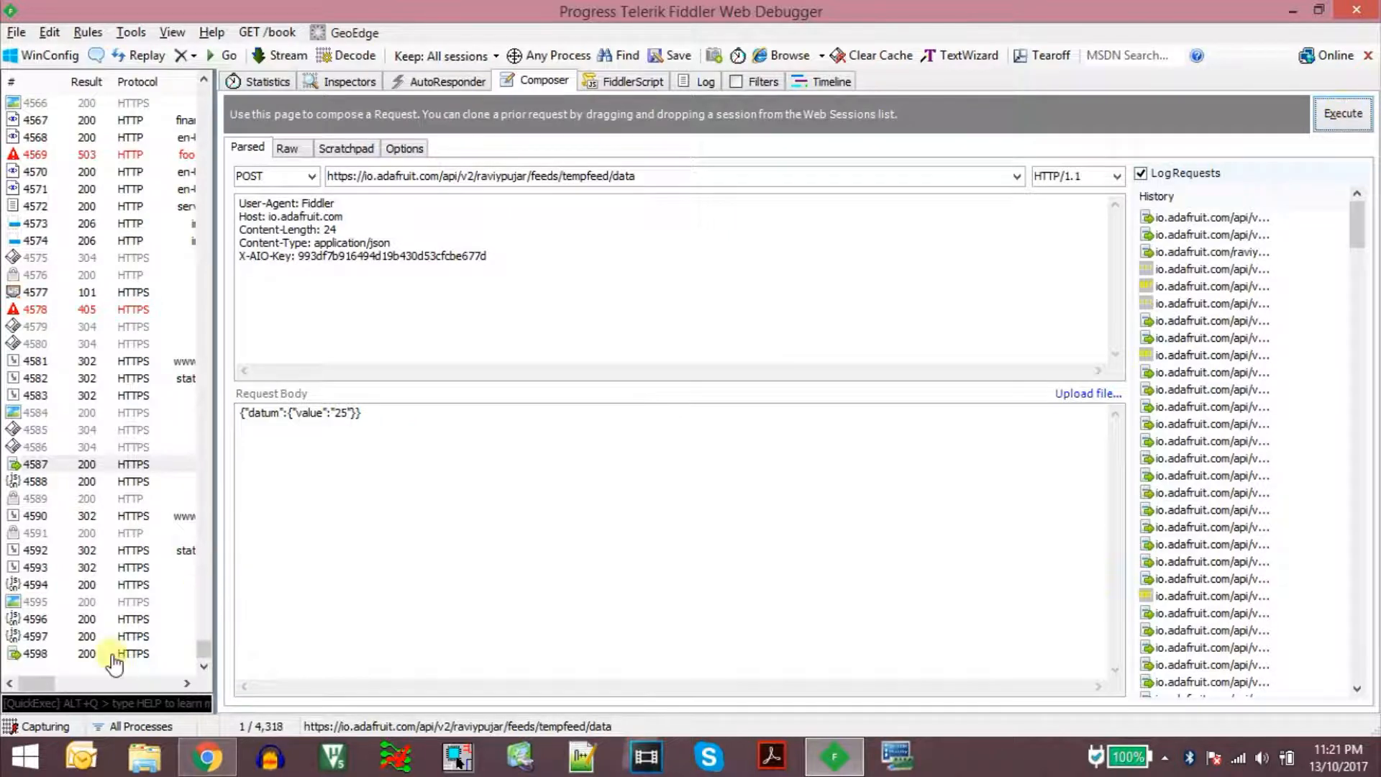
{"action": "double_click", "coordinate": [115, 653]}
{"action": "left_click", "coordinate": [401, 420]}
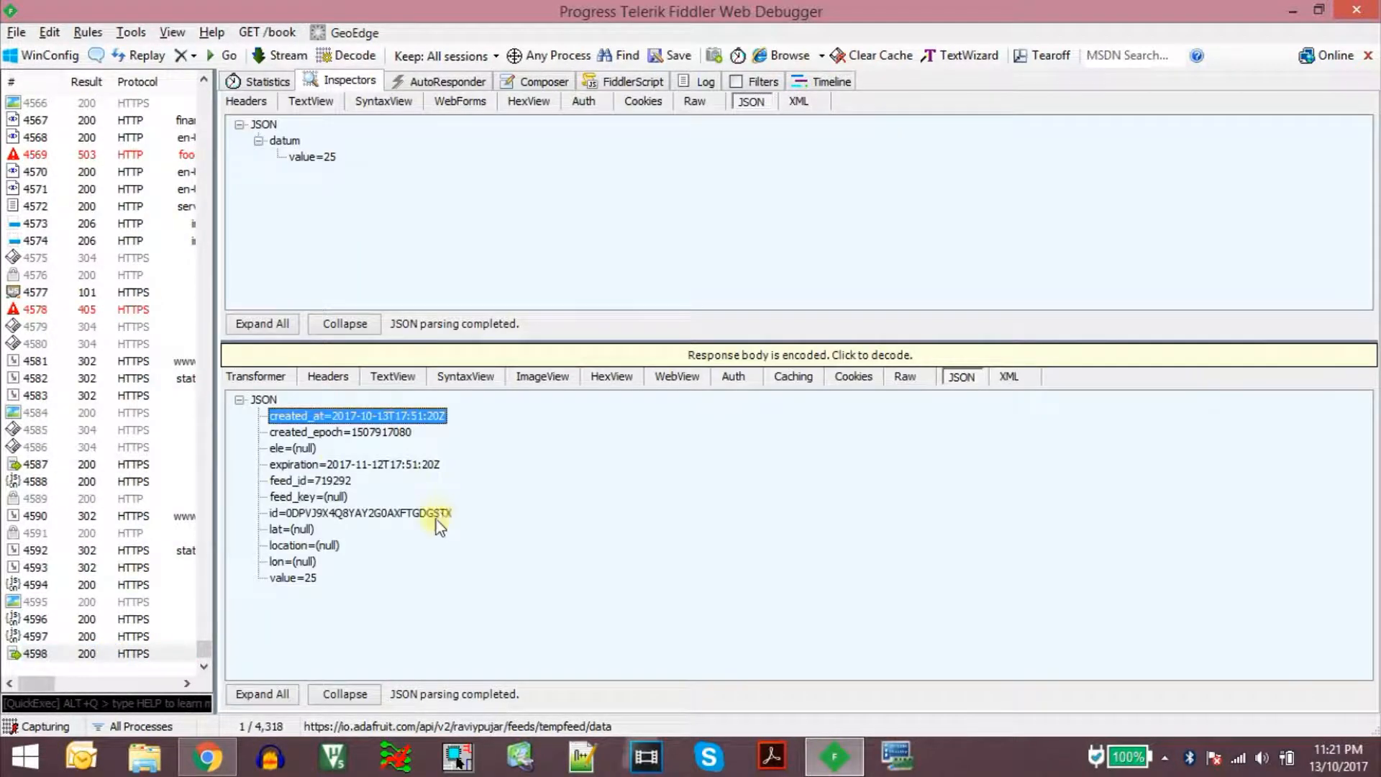
{"action": "key", "text": "alt+Tab"}
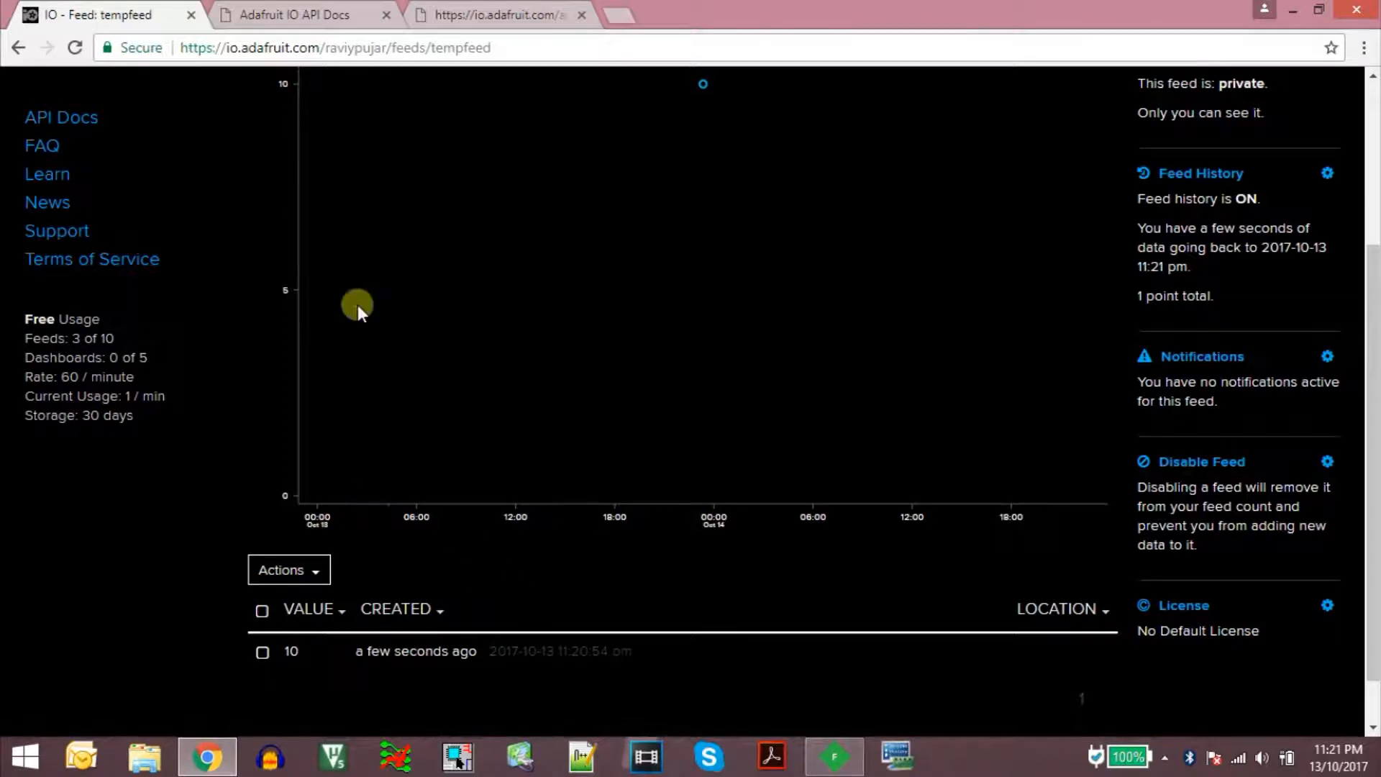
Reload tempfeed and locate the newly recorded value 25
{"action": "left_click", "coordinate": [72, 48]}
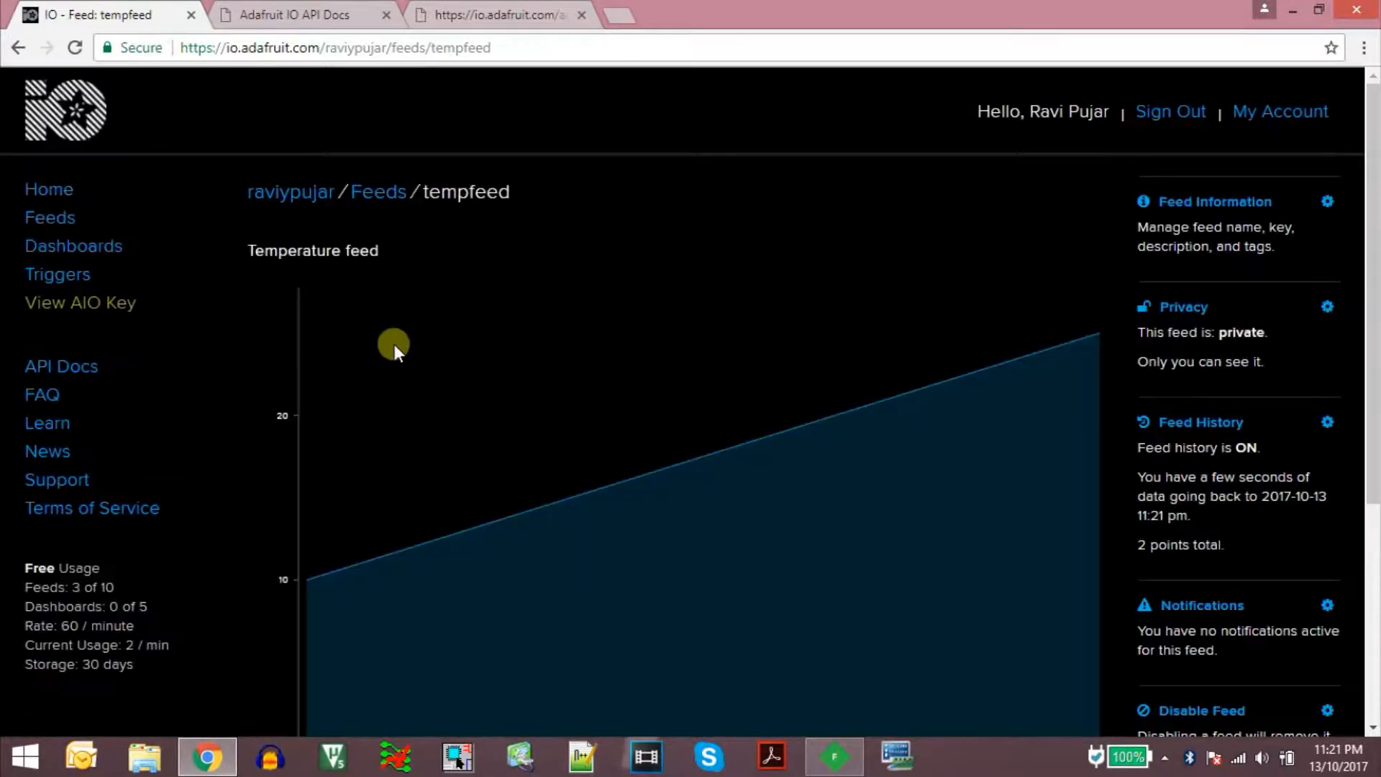
{"action": "scroll", "coordinate": [584, 358], "scroll_direction": "down", "scroll_amount": 5}
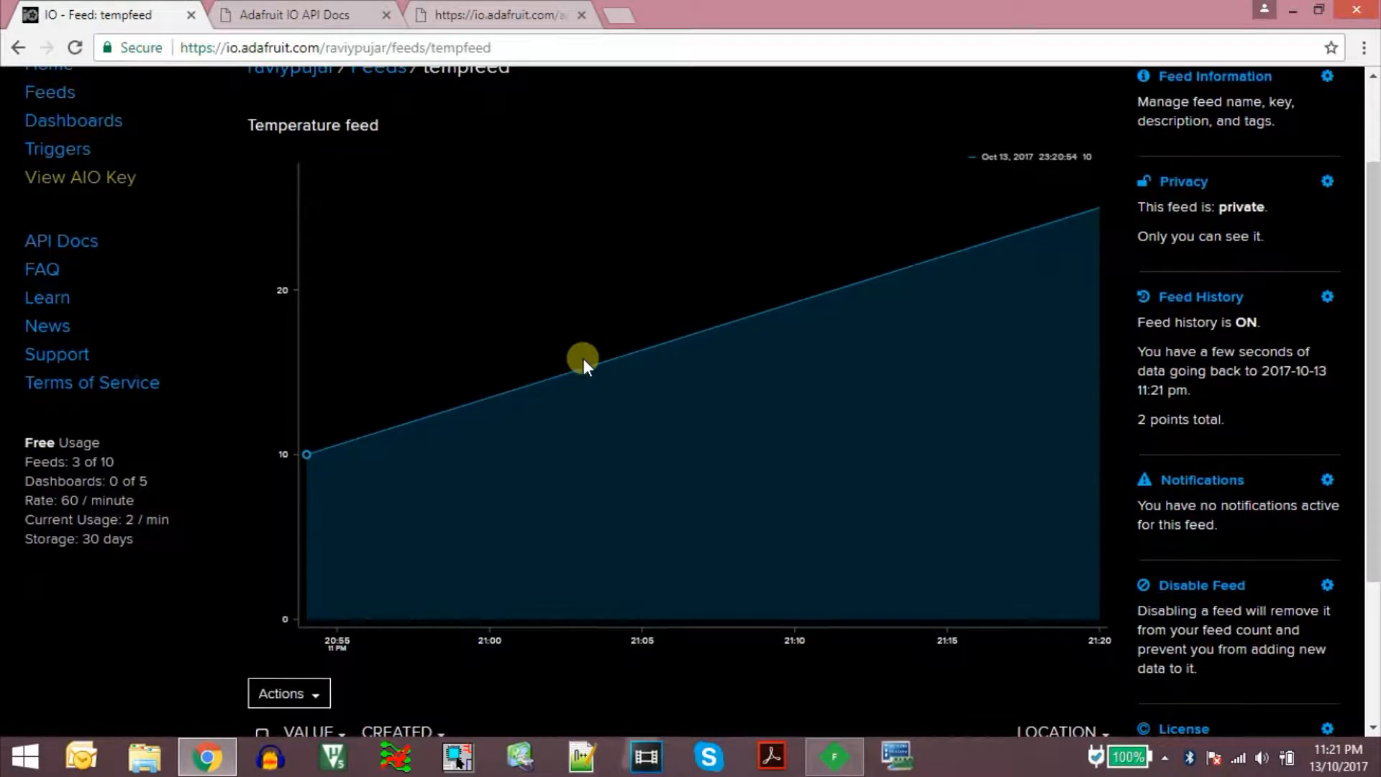
{"action": "double_click", "coordinate": [293, 557]}
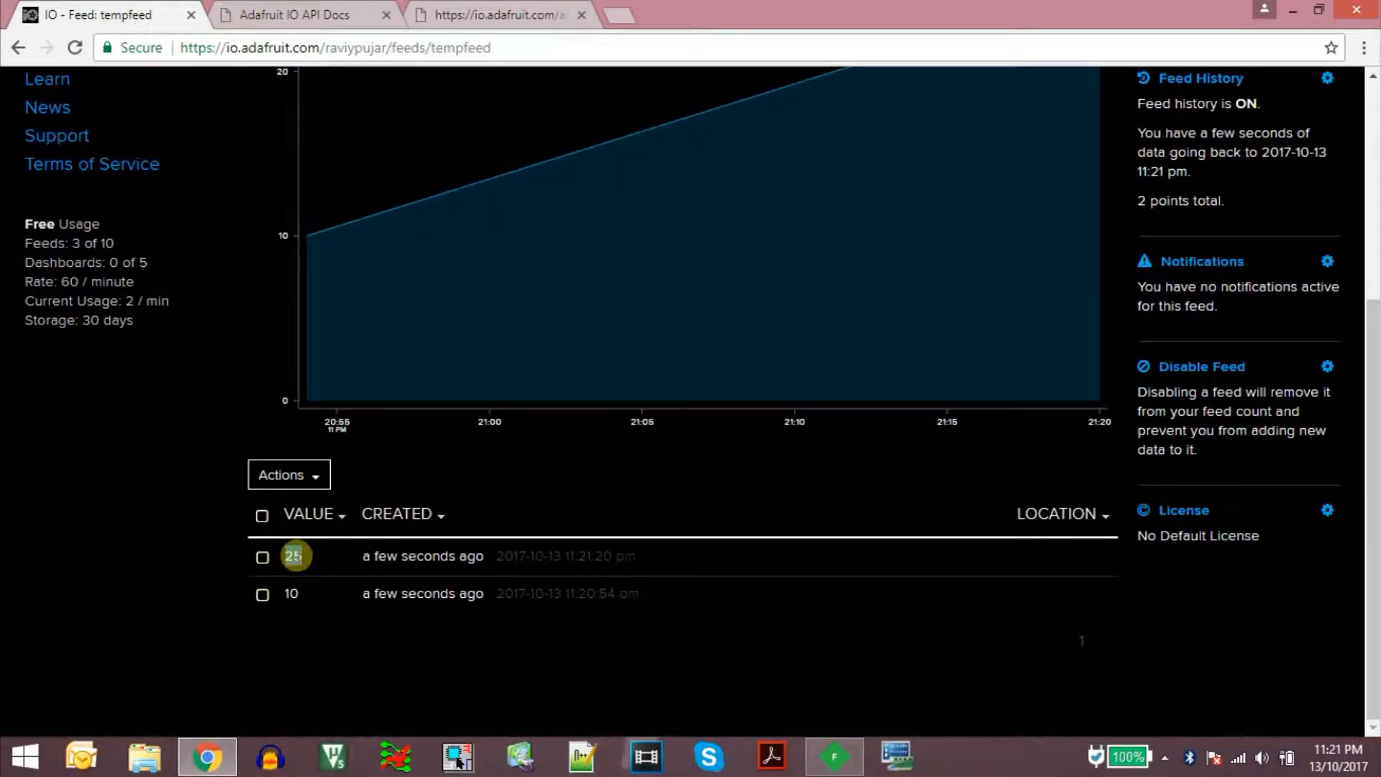
{"action": "scroll", "coordinate": [505, 590], "scroll_direction": "up", "scroll_amount": 5}
Open the switchfeed feed page from the Feeds list and view its empty chart
{"action": "left_click", "coordinate": [56, 221]}
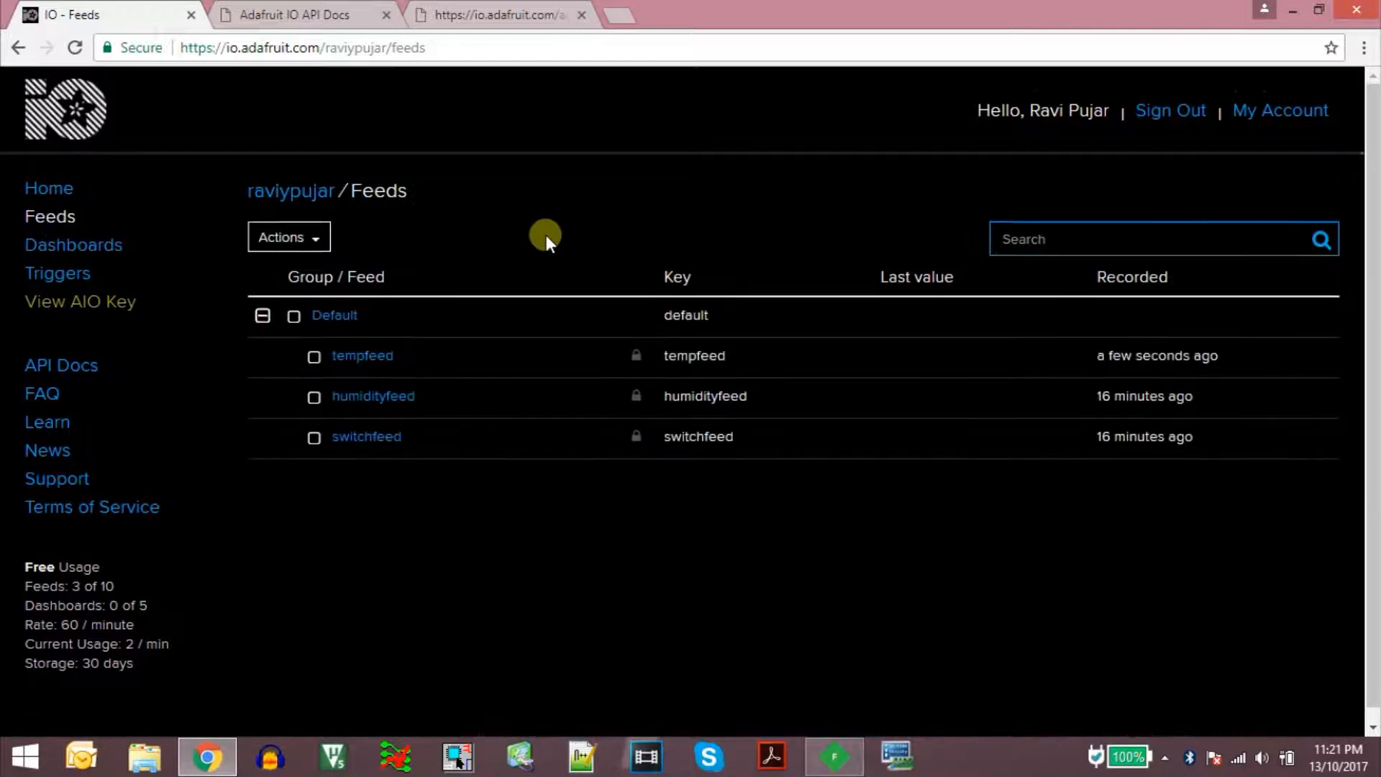
{"action": "left_click", "coordinate": [386, 428]}
{"action": "scroll", "coordinate": [633, 348], "scroll_direction": "down", "scroll_amount": 3}
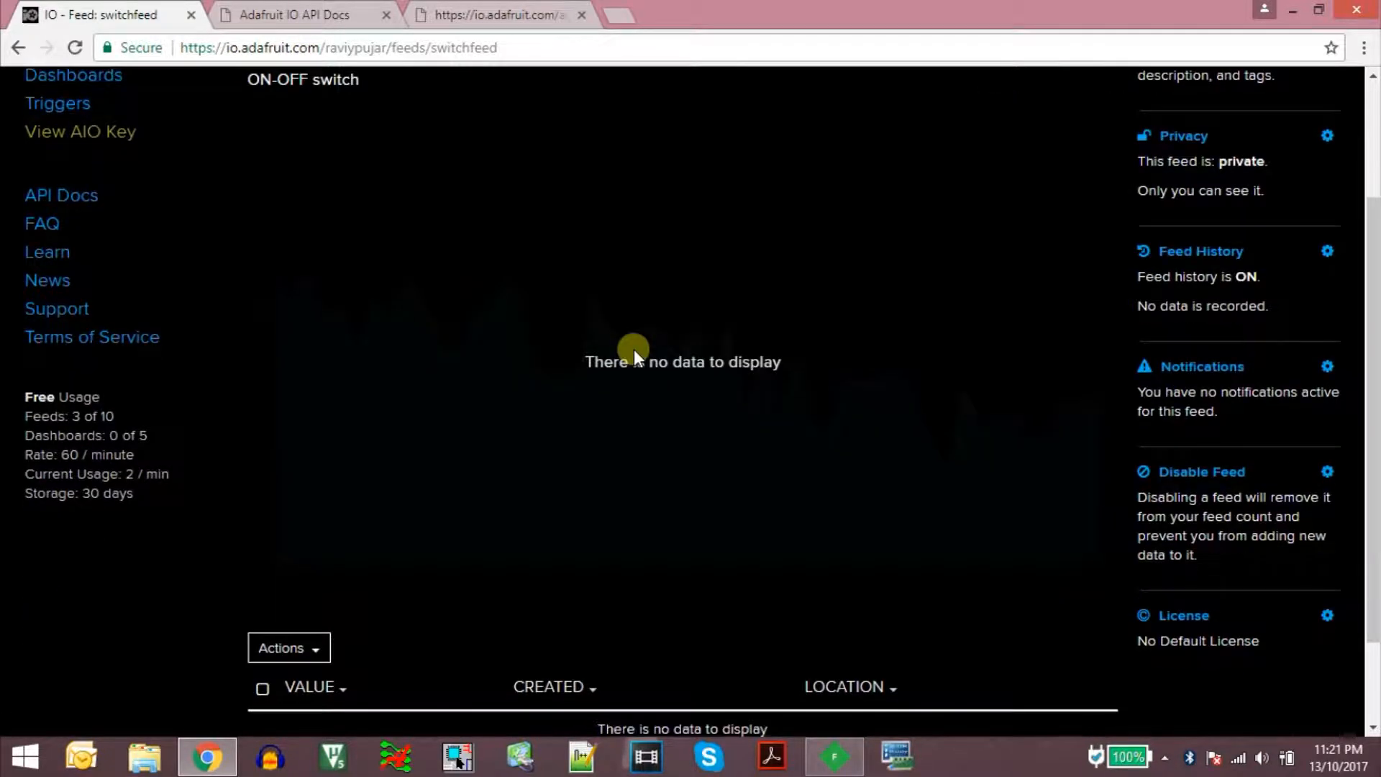
{"action": "scroll", "coordinate": [633, 348], "scroll_direction": "down", "scroll_amount": 1}
{"action": "key", "text": "alt+Tab"}
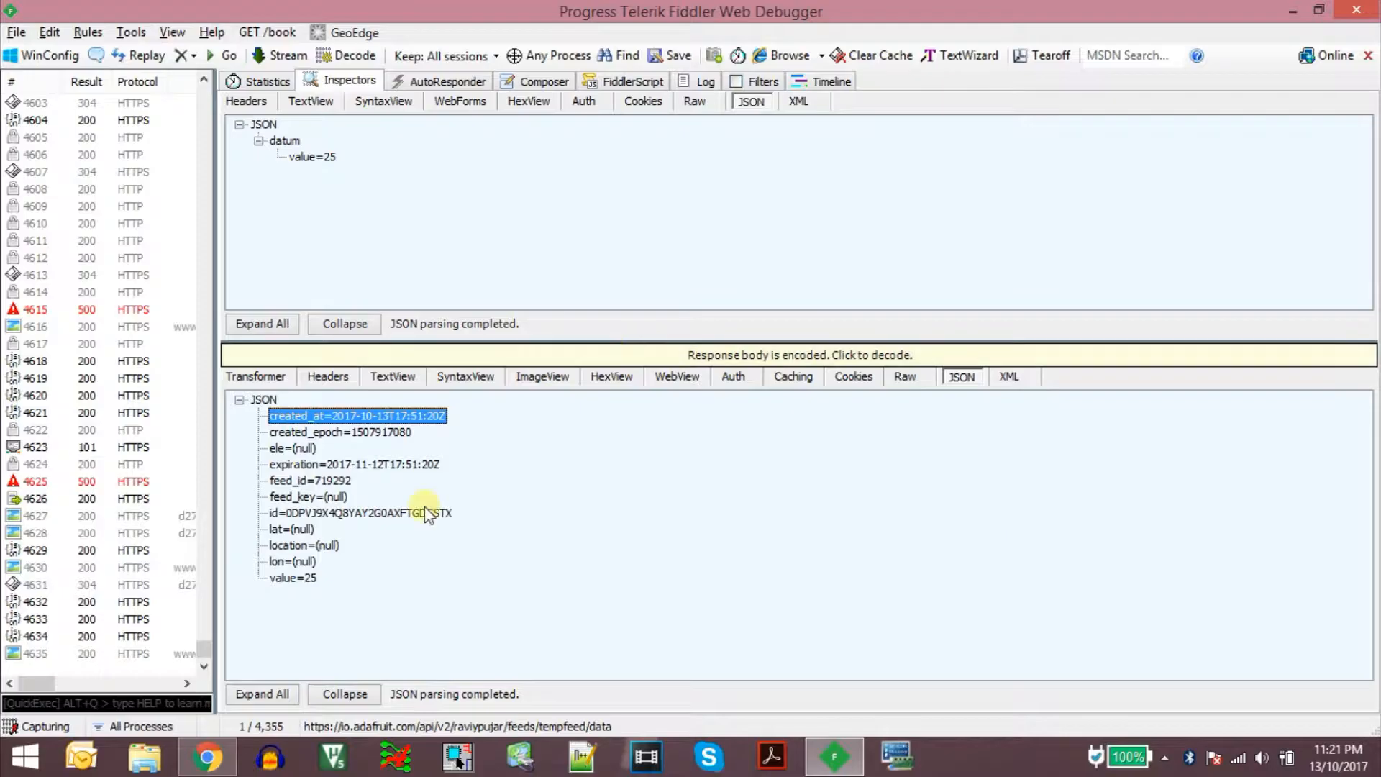
Retarget the URL to switchfeed, change the body value to ON, and send it
{"action": "left_click", "coordinate": [545, 81]}
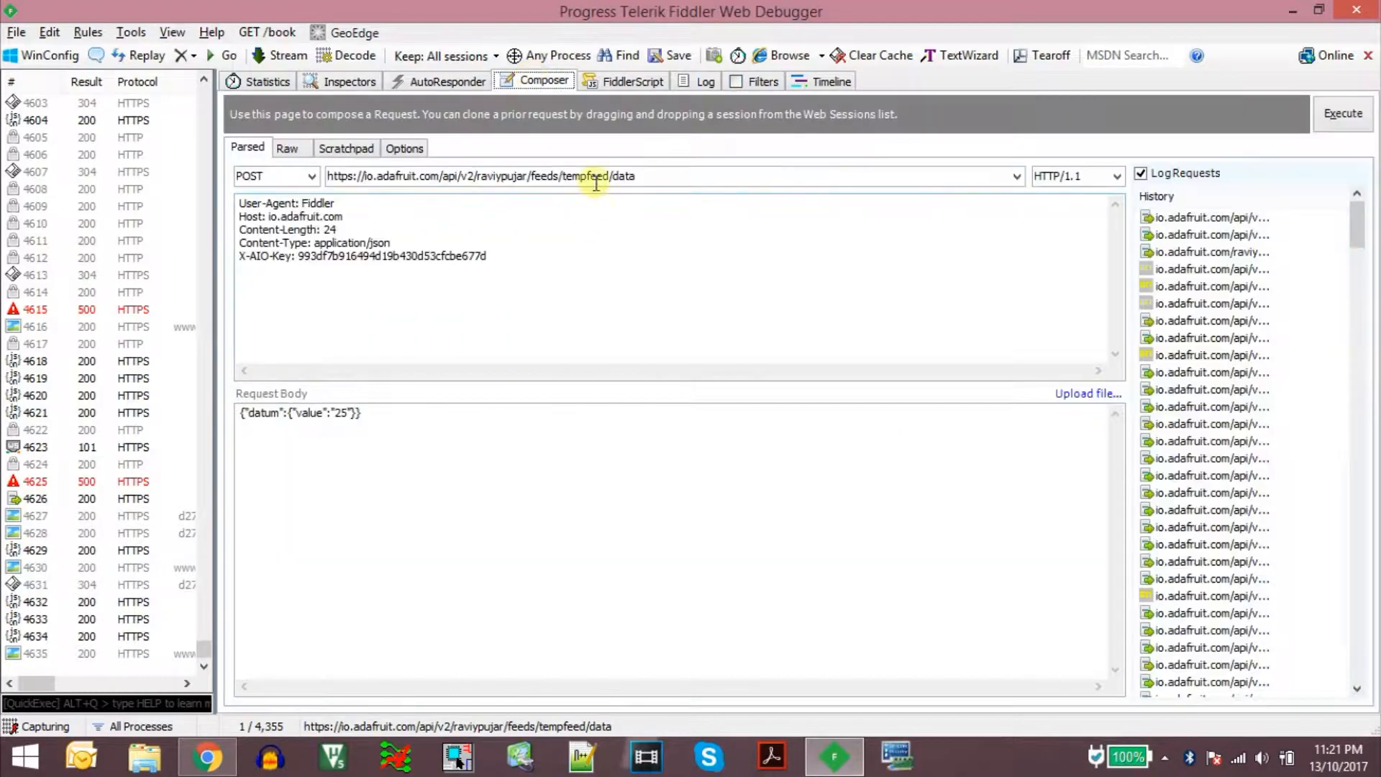
{"action": "left_click", "coordinate": [596, 181]}
{"action": "left_click", "coordinate": [585, 176]}
{"action": "key", "text": "BackSpace"}
{"action": "key", "text": "BackSpace"}
{"action": "key", "text": "BackSpace"}
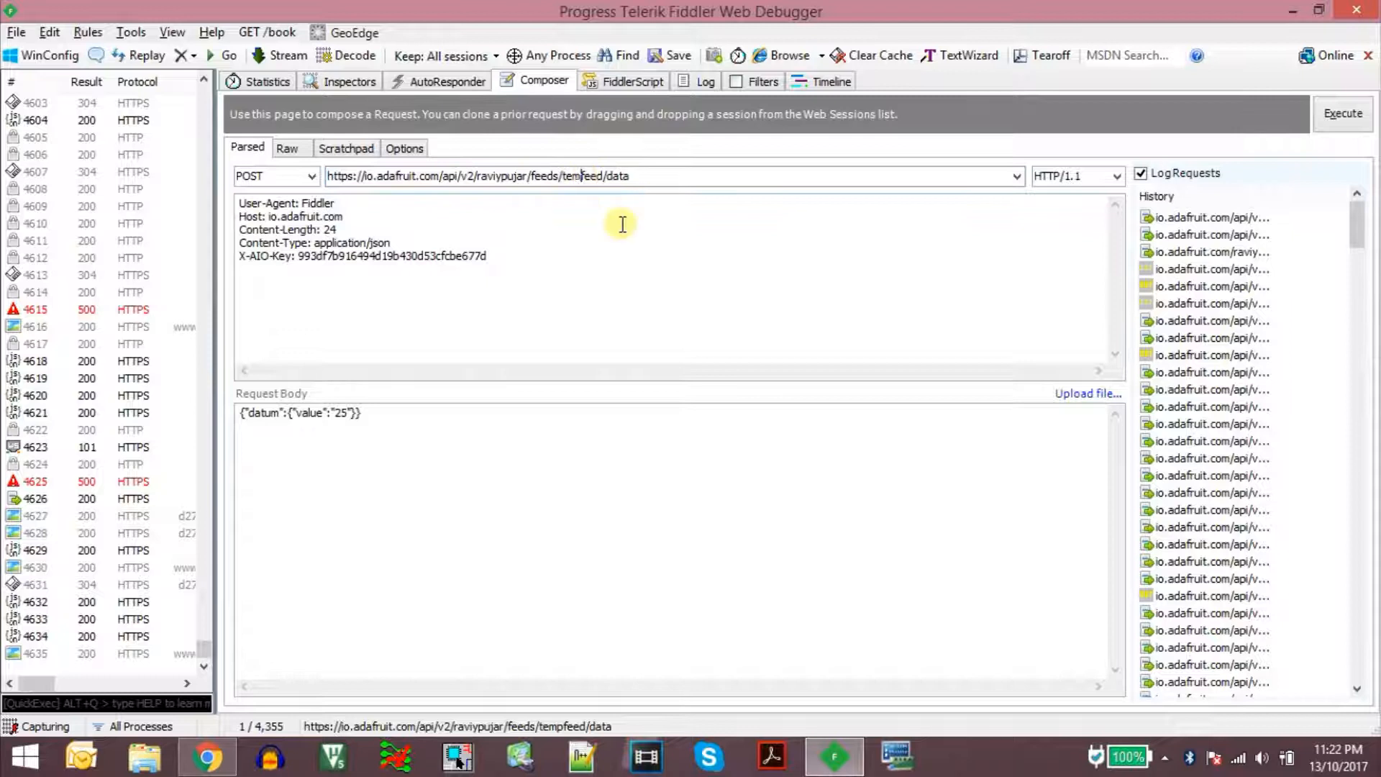
{"action": "key", "text": "BackSpace"}
{"action": "type", "text": "switch"}
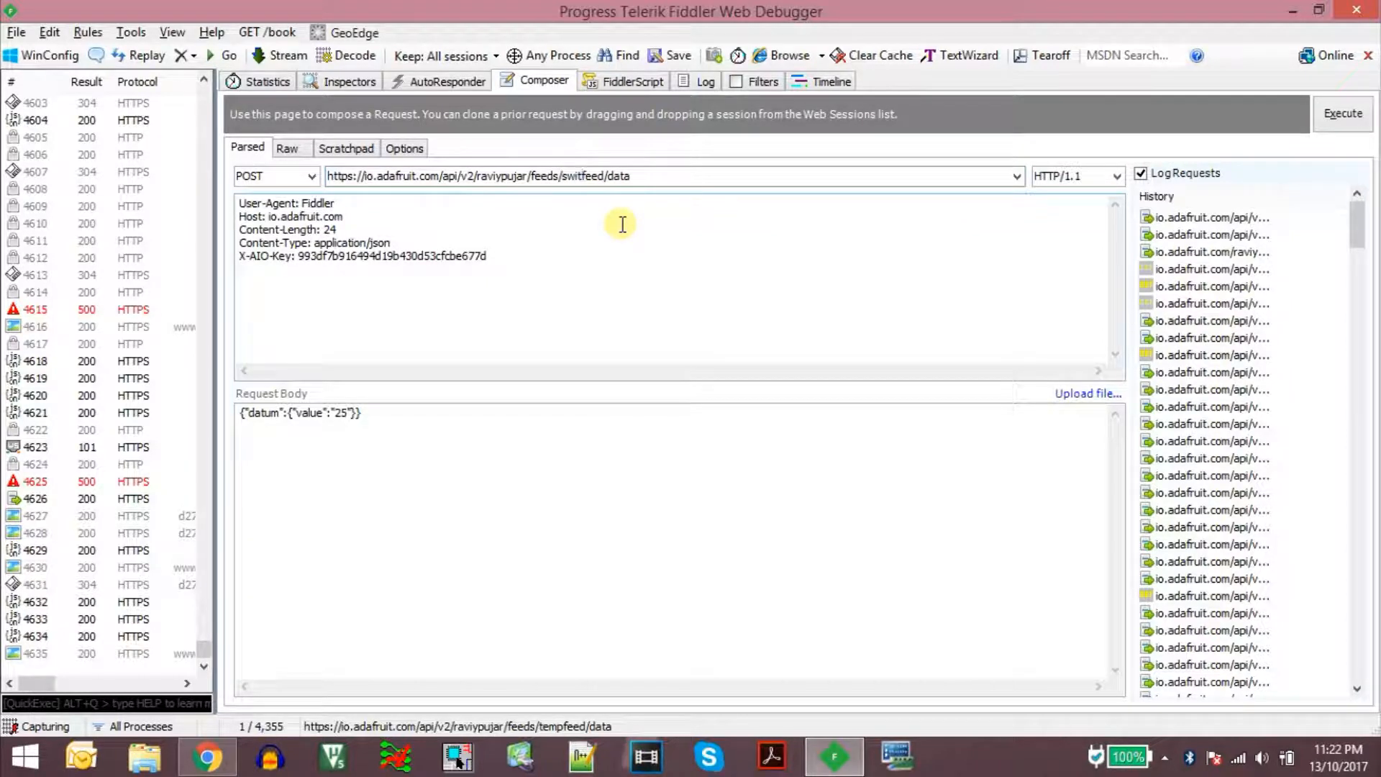
{"action": "left_click", "coordinate": [400, 412]}
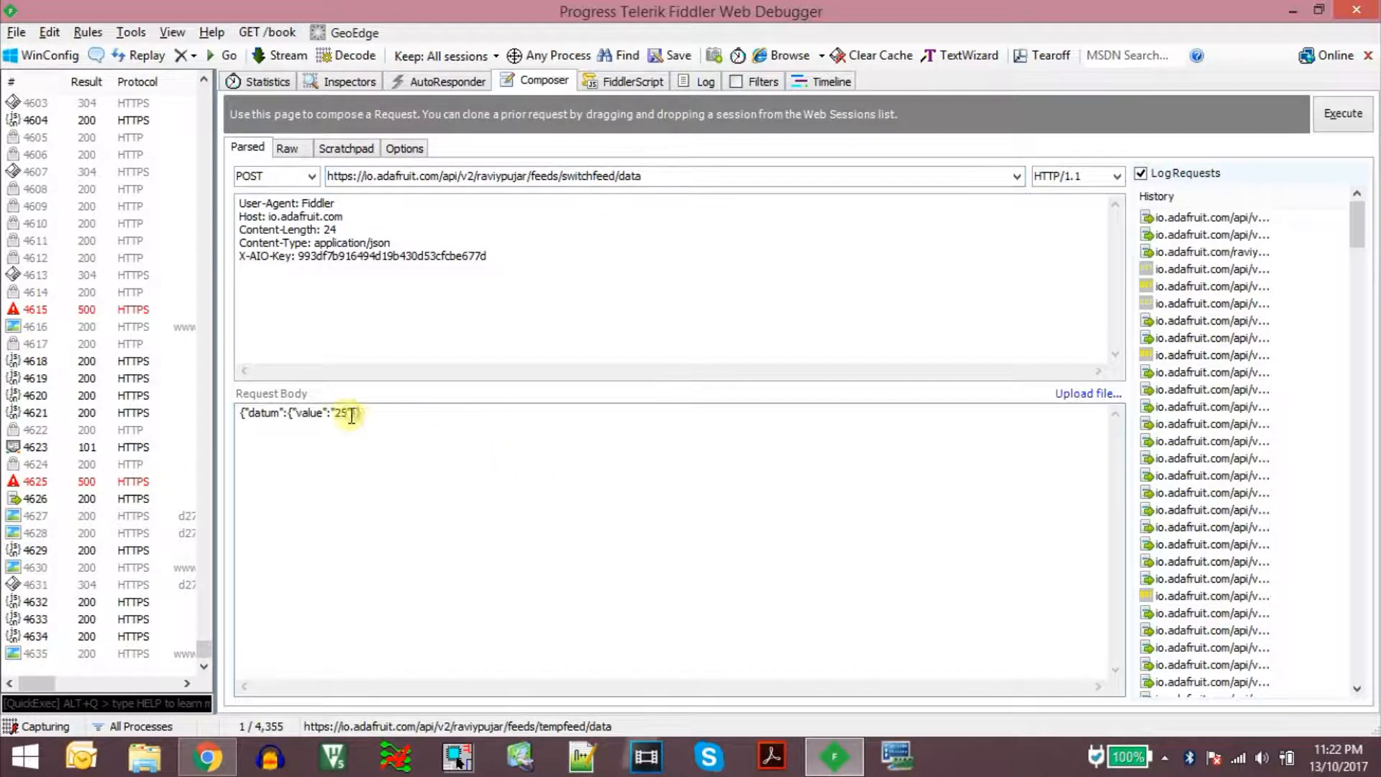
{"action": "key", "text": "BackSpace"}
{"action": "key", "text": "BackSpace"}
{"action": "type", "text": "ON"}
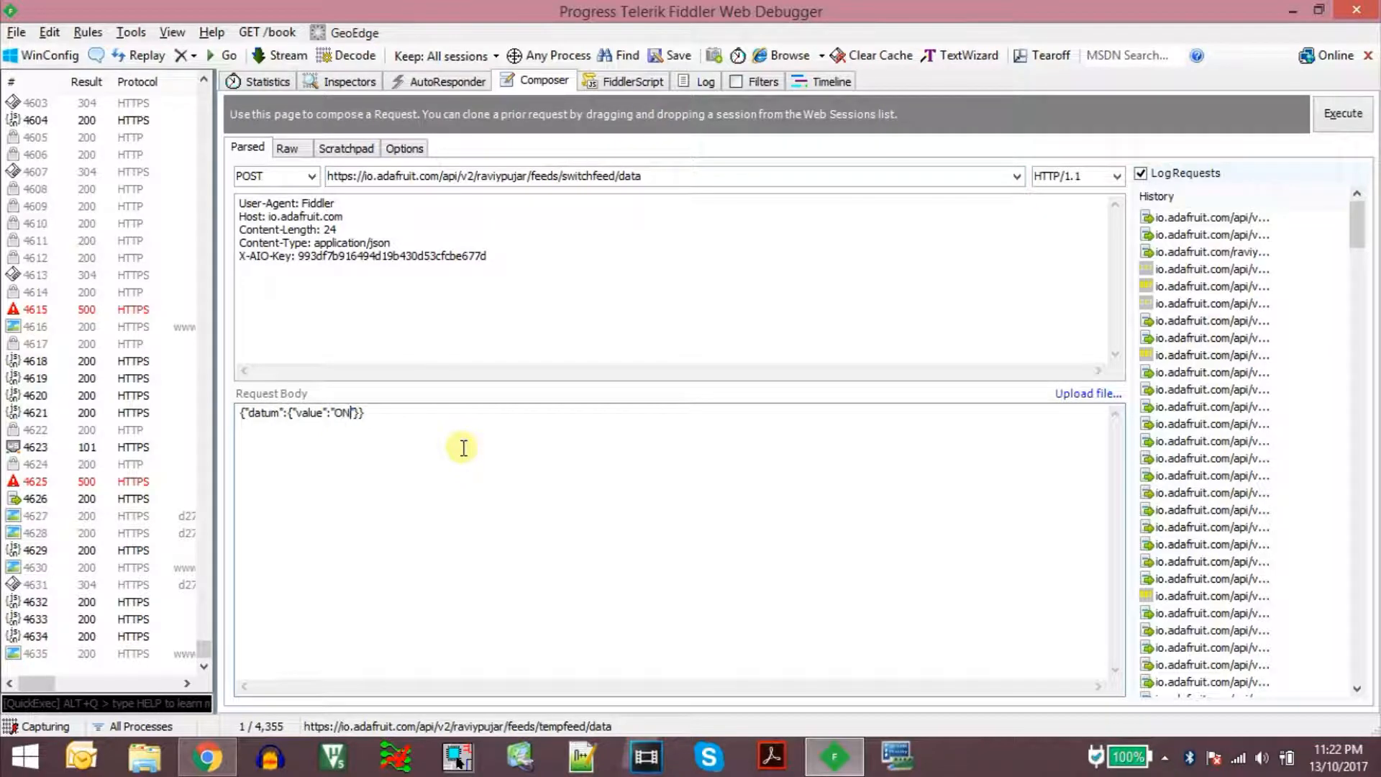
{"action": "left_click", "coordinate": [1342, 114]}
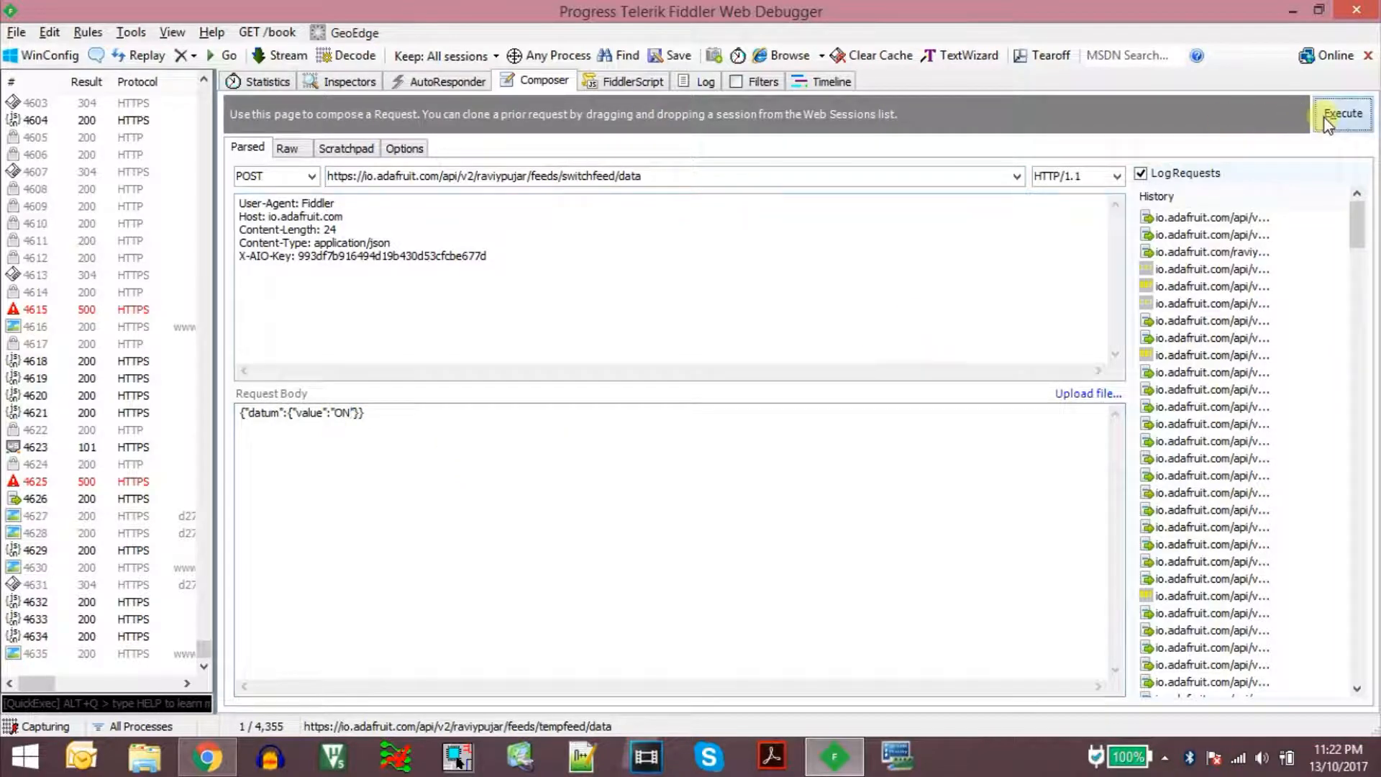
{"action": "key", "text": "alt+Tab"}
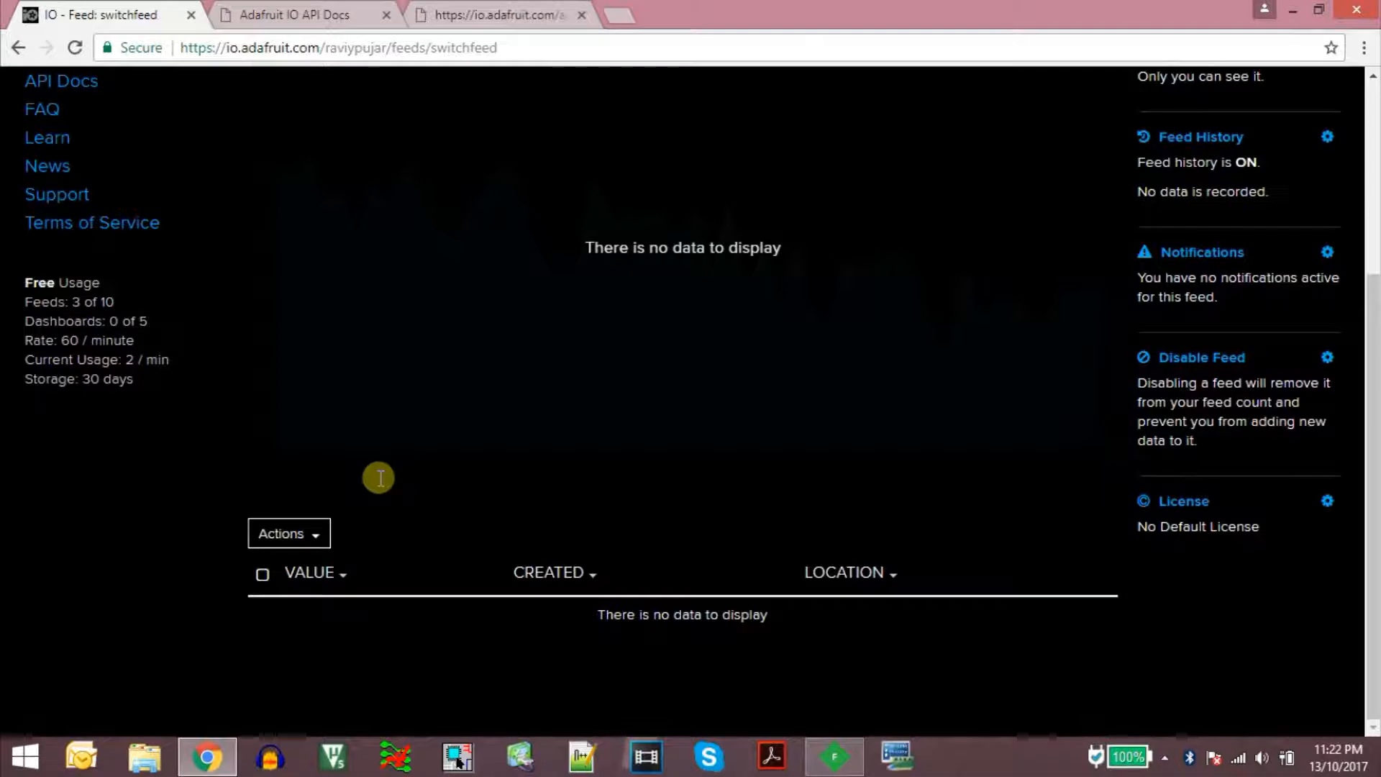
Reload switchfeed and confirm the ON data point is listed
{"action": "left_click", "coordinate": [75, 47]}
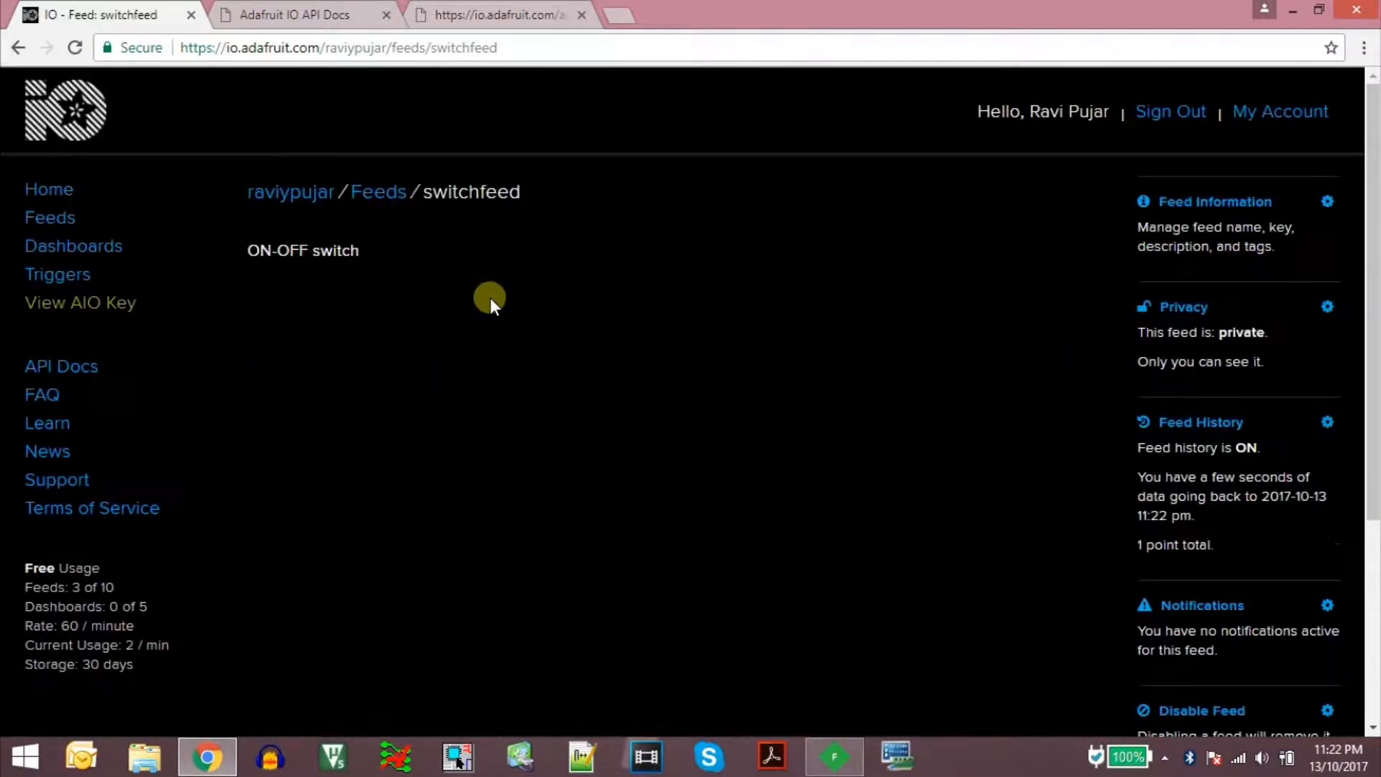
{"action": "scroll", "coordinate": [490, 297], "scroll_direction": "down", "scroll_amount": 1}
{"action": "scroll", "coordinate": [490, 297], "scroll_direction": "down", "scroll_amount": 1}
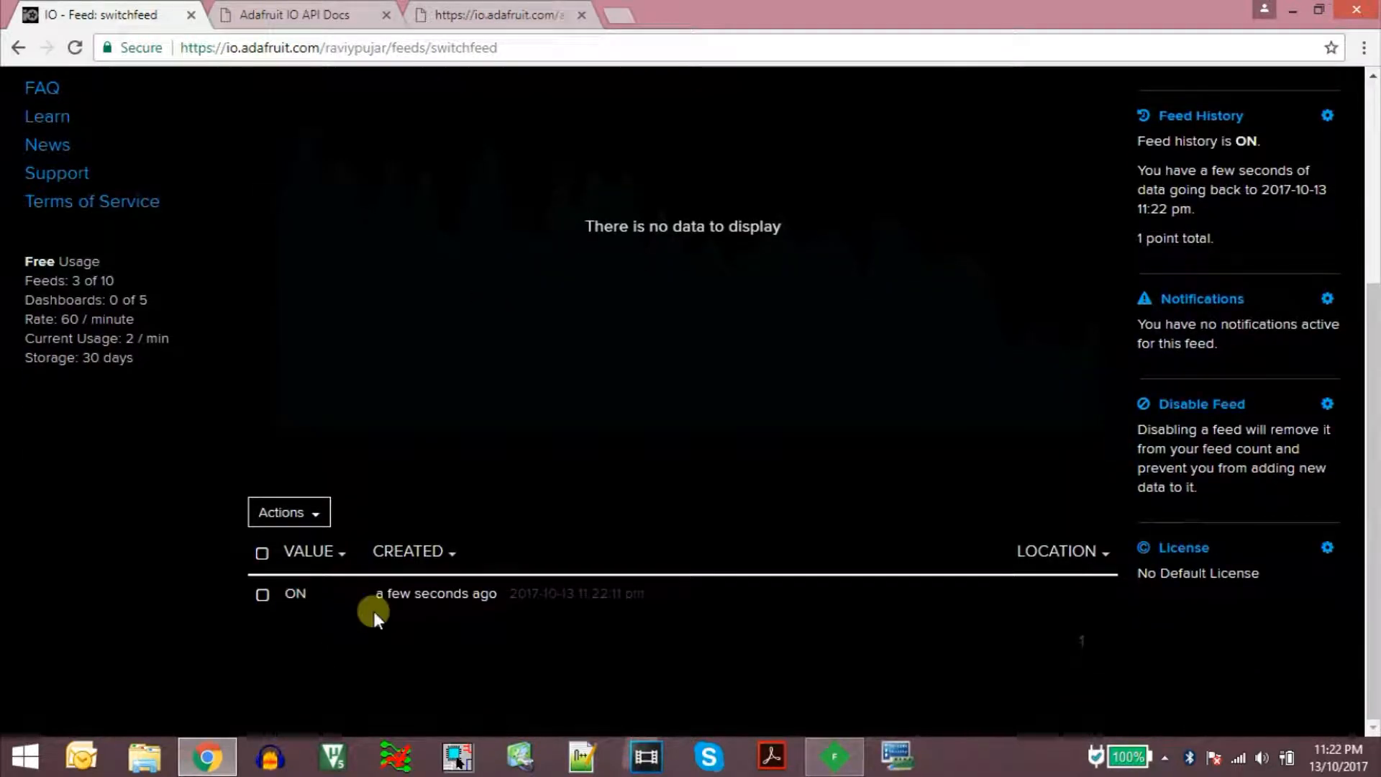
Change the request body value from ON to OFF and execute it
{"action": "key", "text": "alt+Tab"}
{"action": "left_click", "coordinate": [349, 413]}
{"action": "key", "text": "BackSpace"}
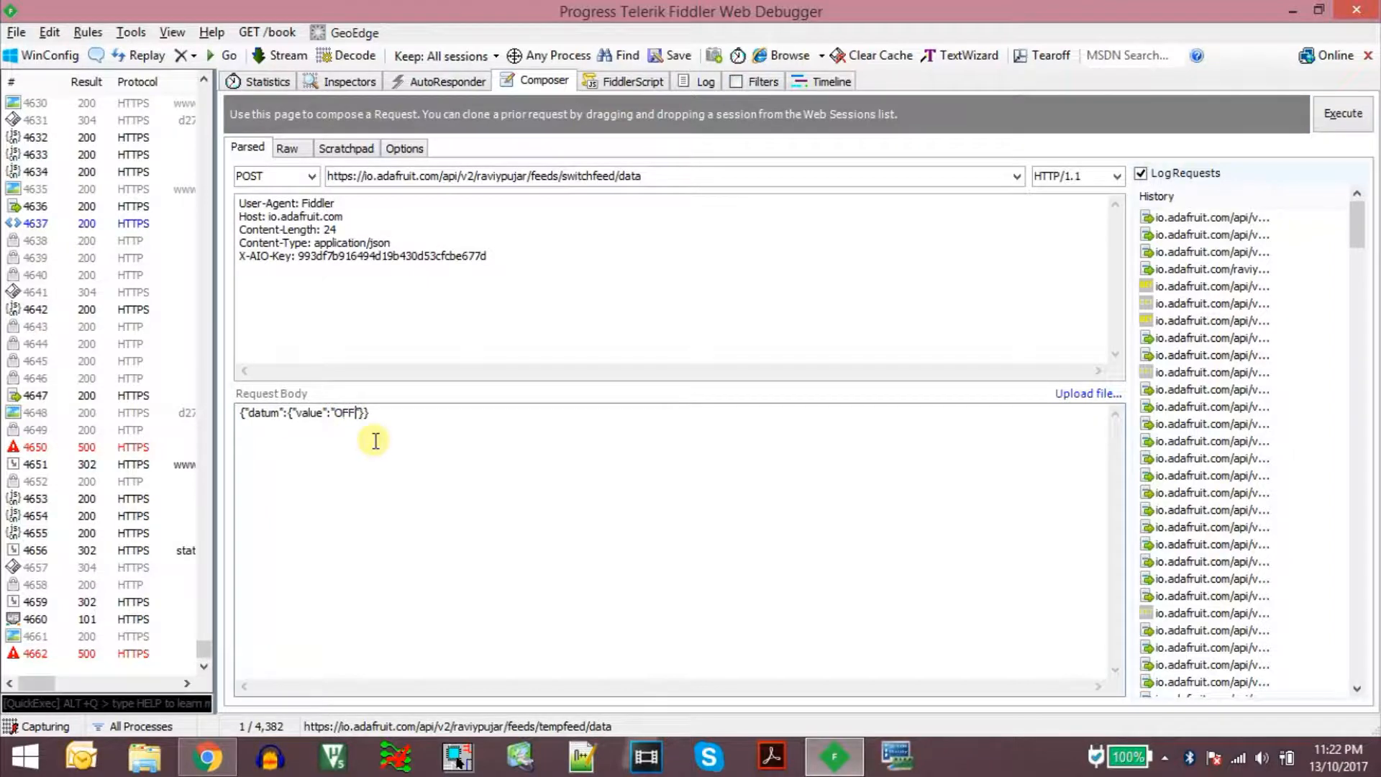
{"action": "left_click", "coordinate": [1343, 115]}
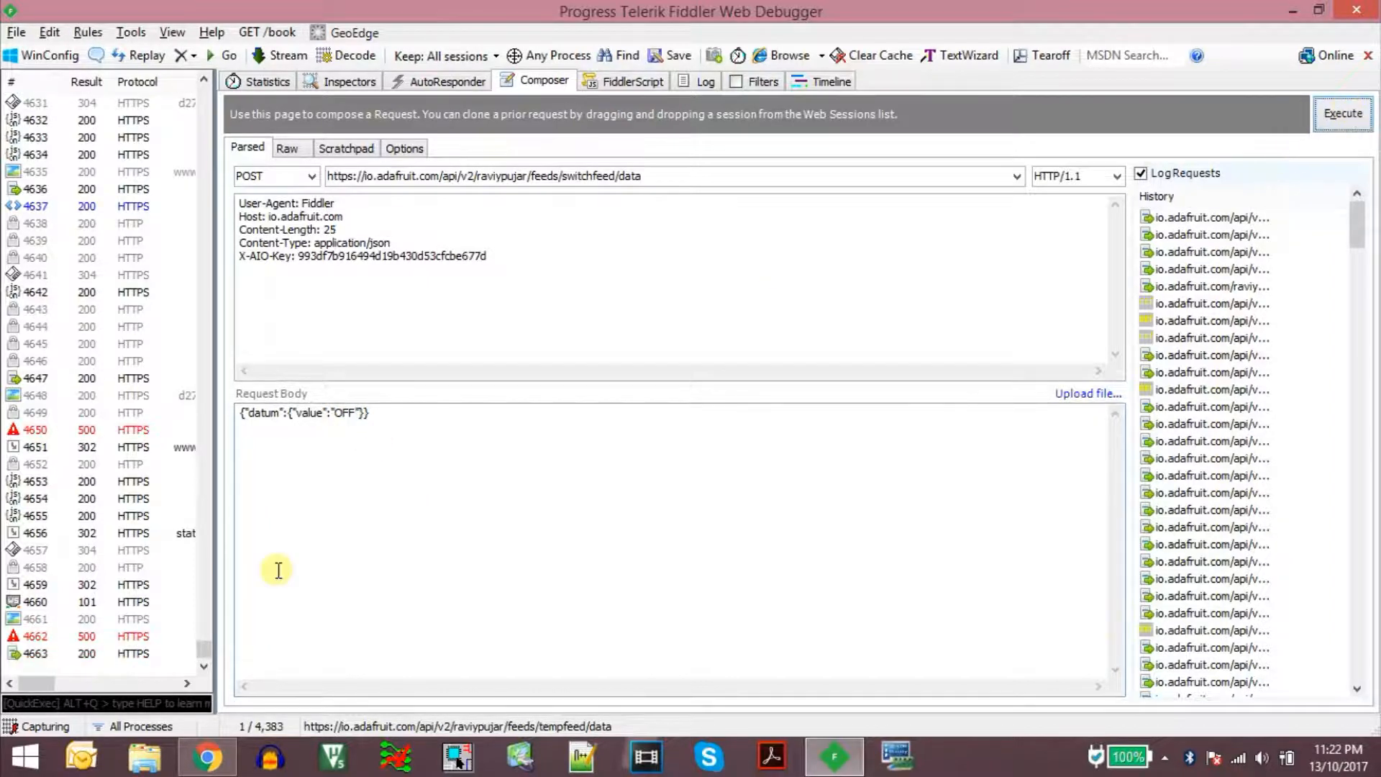
{"action": "key", "text": "alt+Tab"}
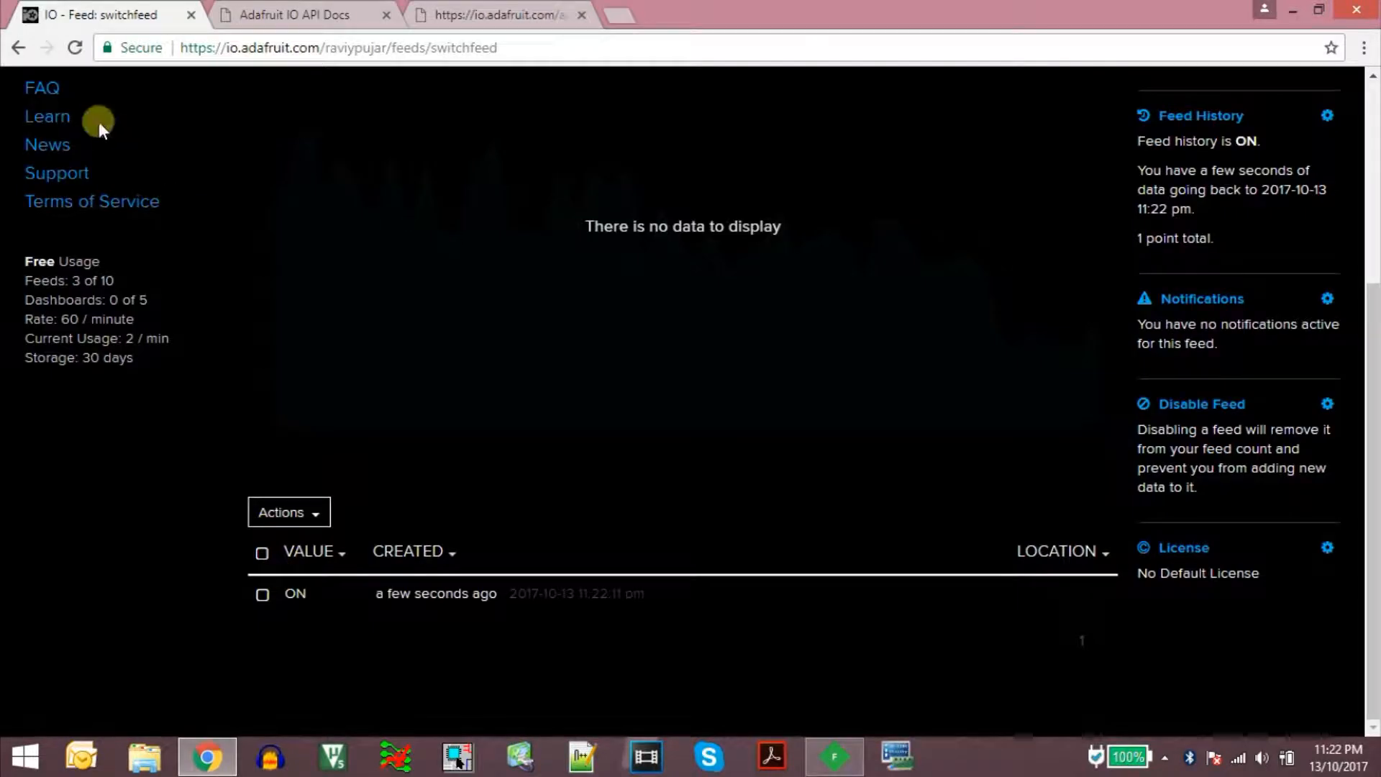
Reload switchfeed to see both OFF and ON rows, then go to Dashboards
{"action": "left_click", "coordinate": [75, 48]}
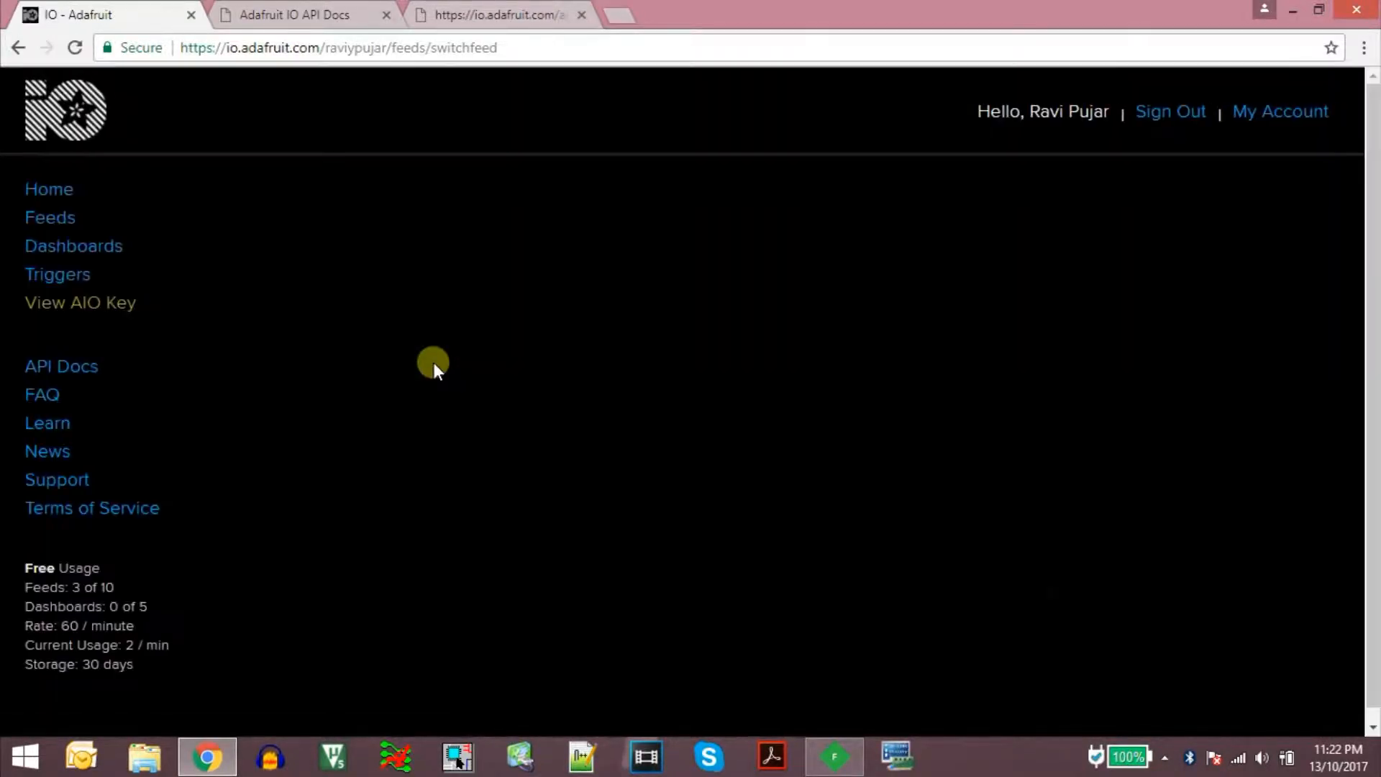
{"action": "scroll", "coordinate": [594, 449], "scroll_direction": "down", "scroll_amount": 5}
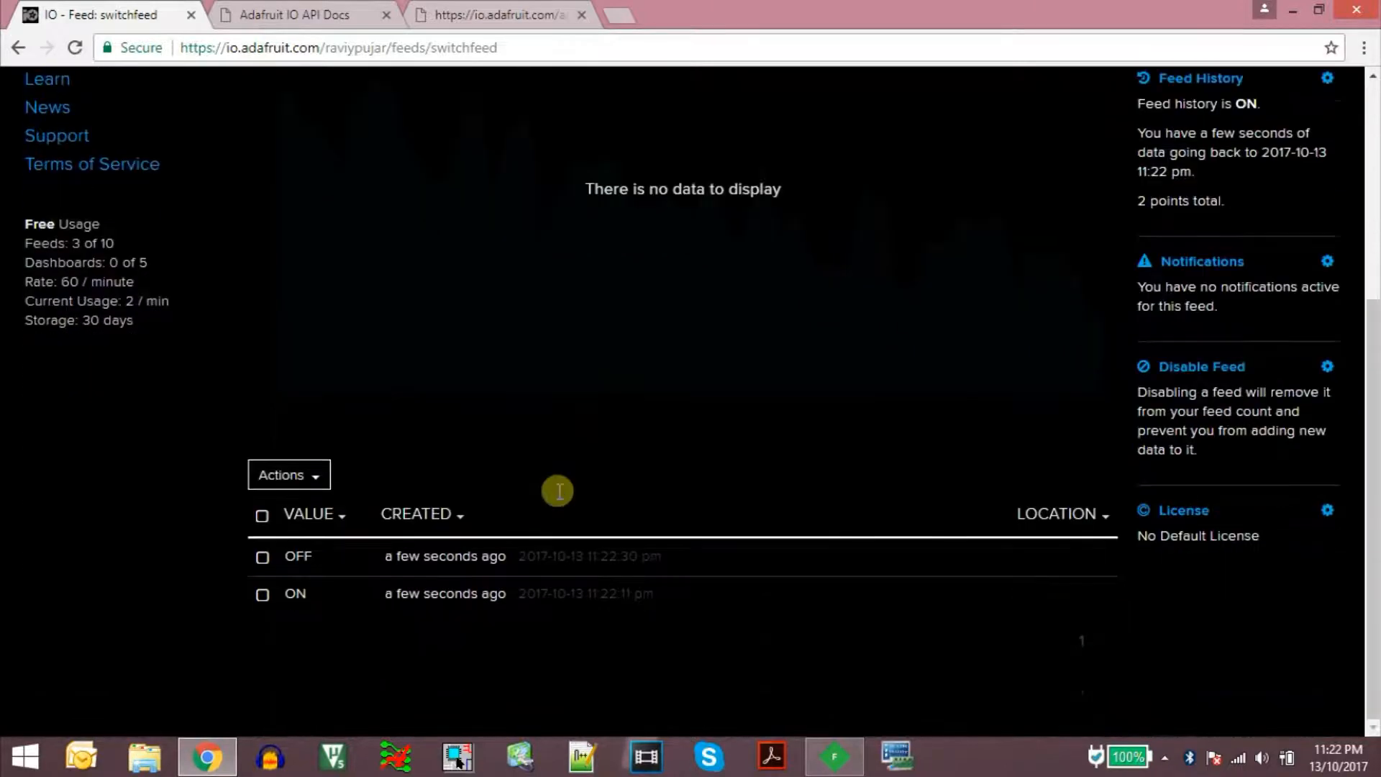
{"action": "scroll", "coordinate": [494, 384], "scroll_direction": "up", "scroll_amount": 5}
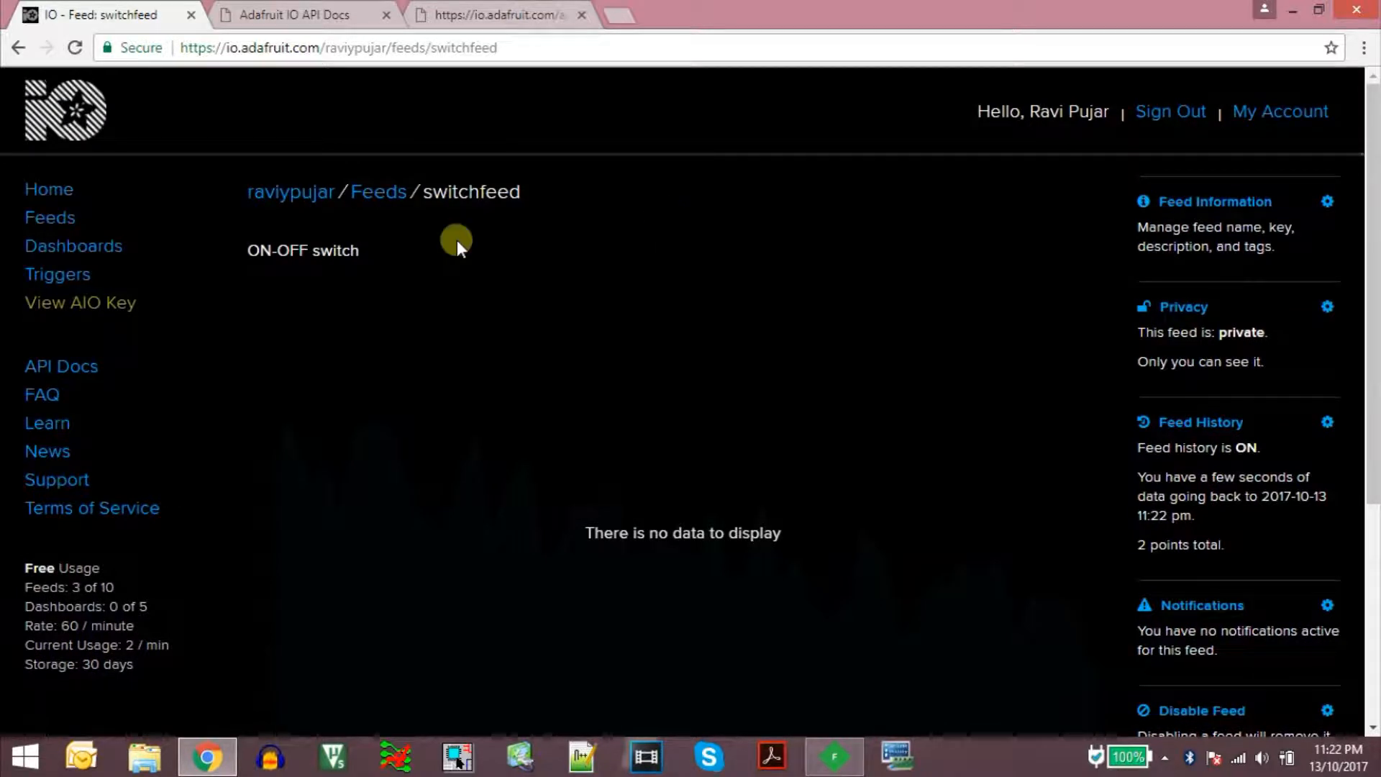
{"action": "left_click", "coordinate": [115, 252]}
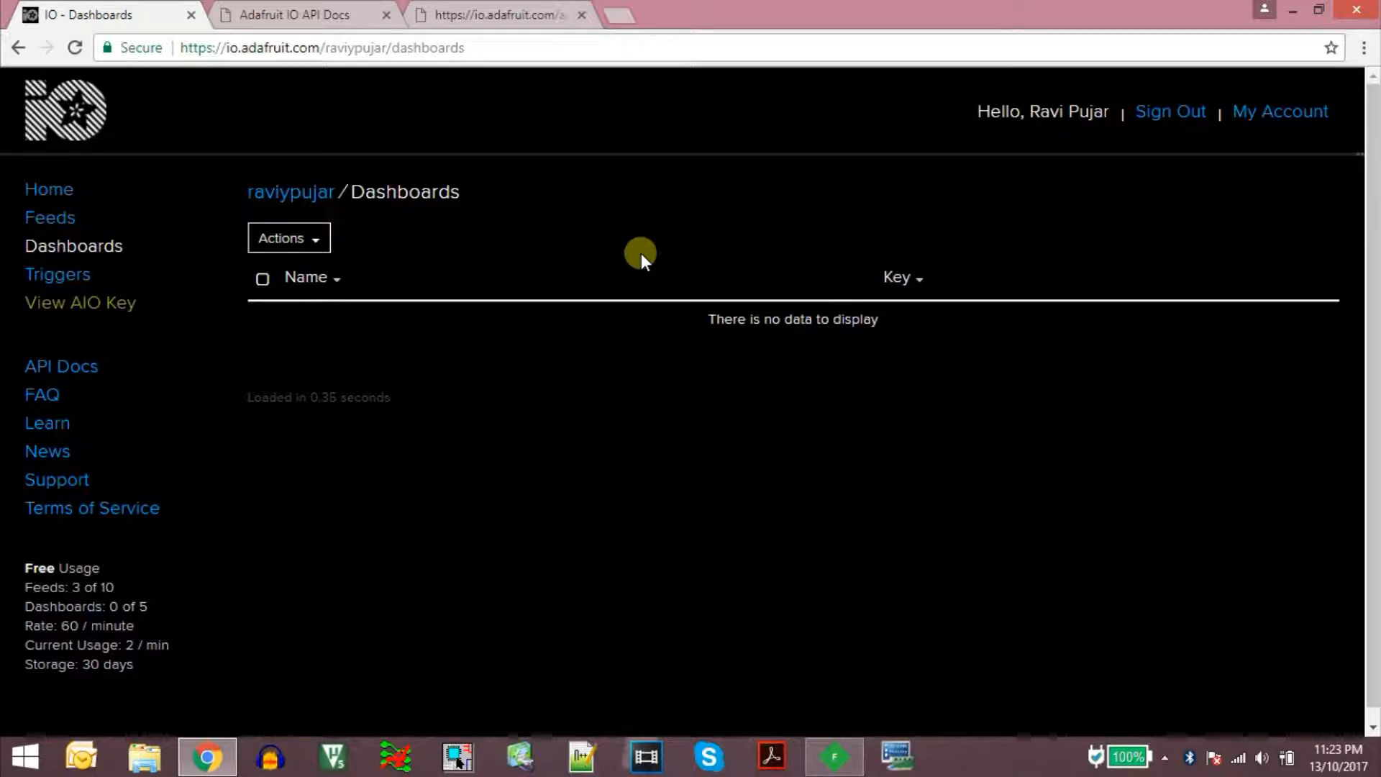
Create a dashboard named valetron and open its empty page
{"action": "left_click", "coordinate": [268, 243]}
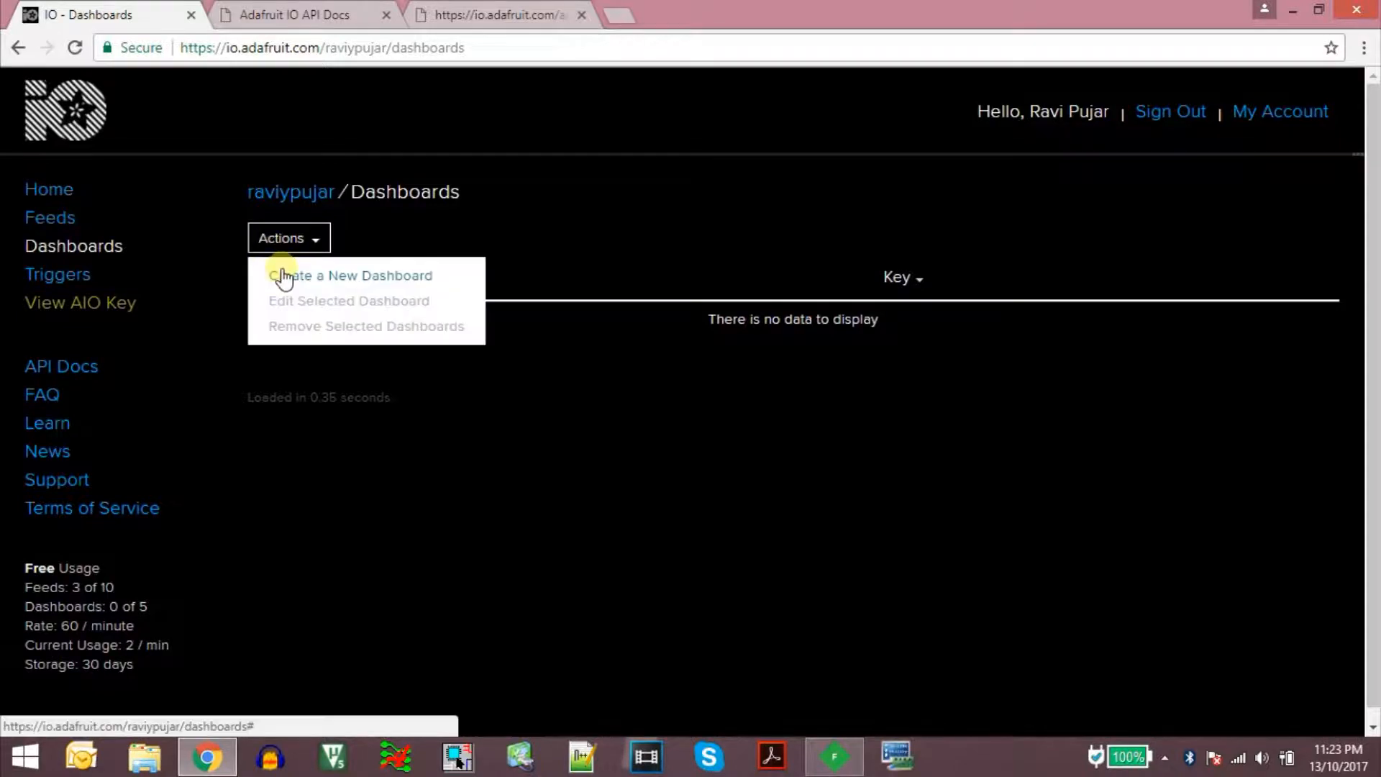
{"action": "left_click", "coordinate": [292, 277]}
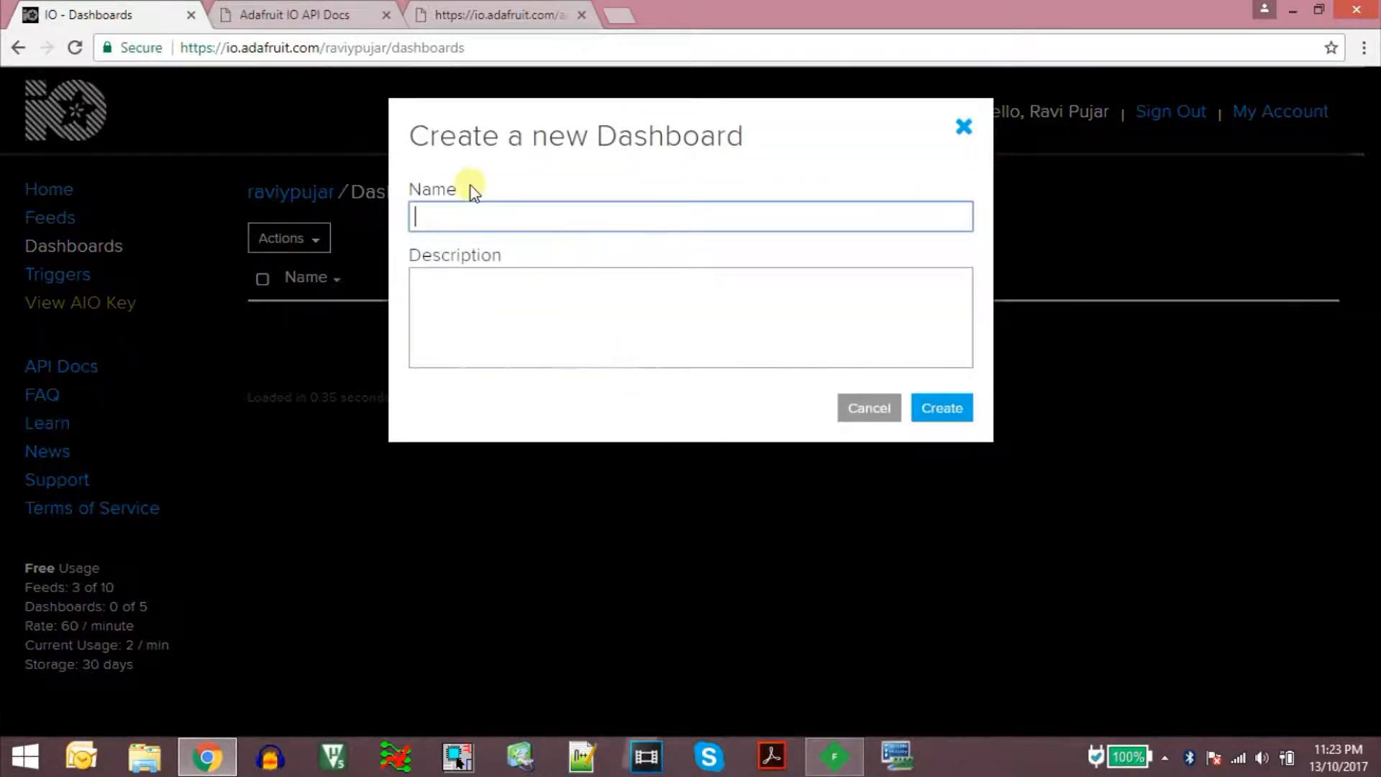
{"action": "type", "text": "valetron"}
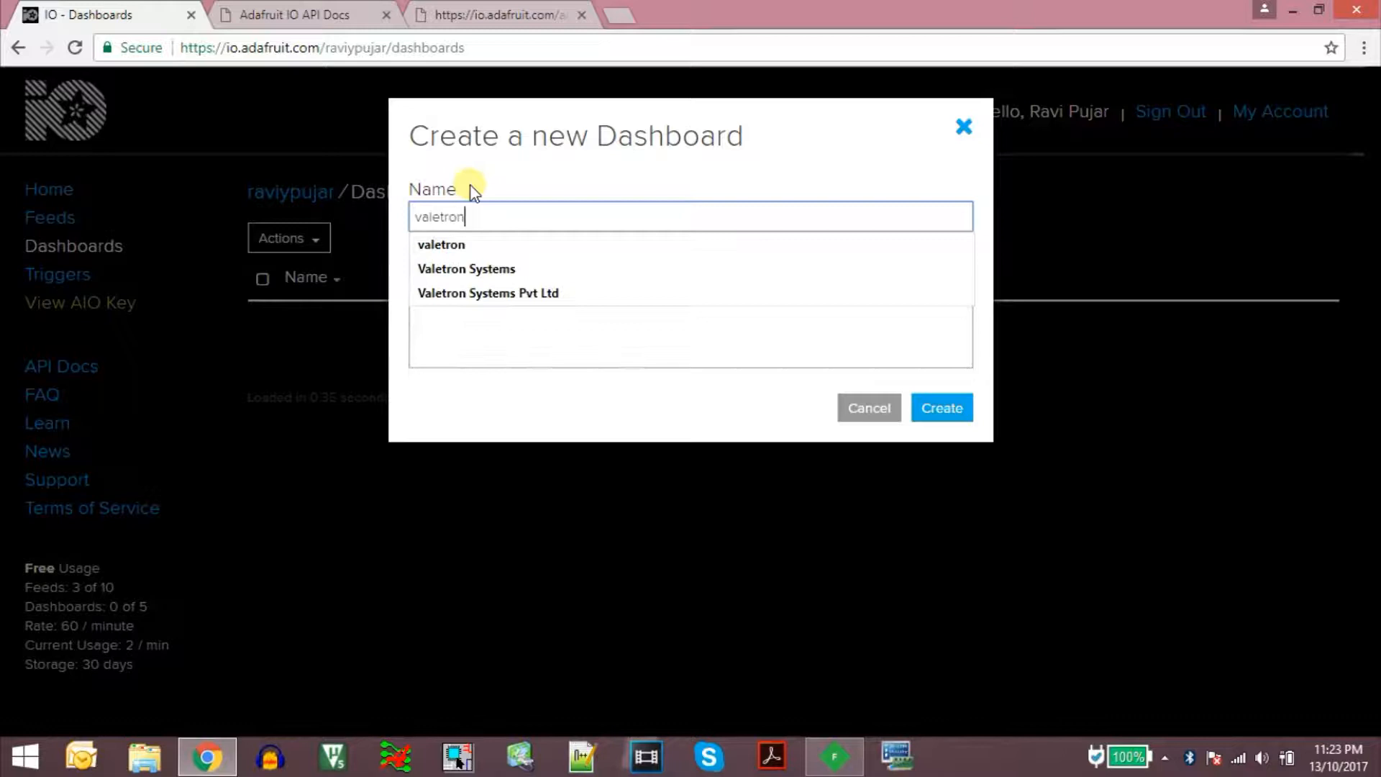
{"action": "left_click", "coordinate": [446, 245]}
{"action": "left_click", "coordinate": [561, 331]}
{"action": "left_click", "coordinate": [930, 424]}
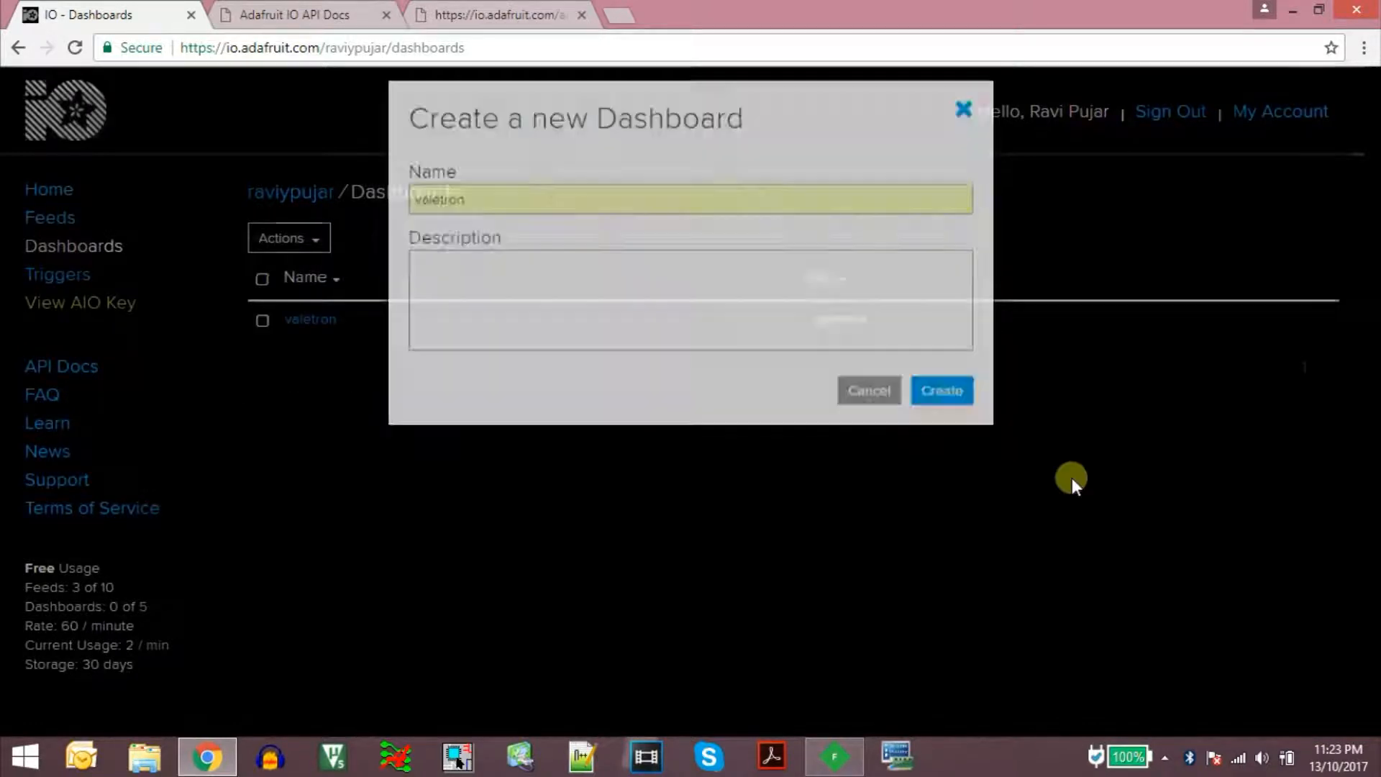
{"action": "left_click", "coordinate": [307, 319]}
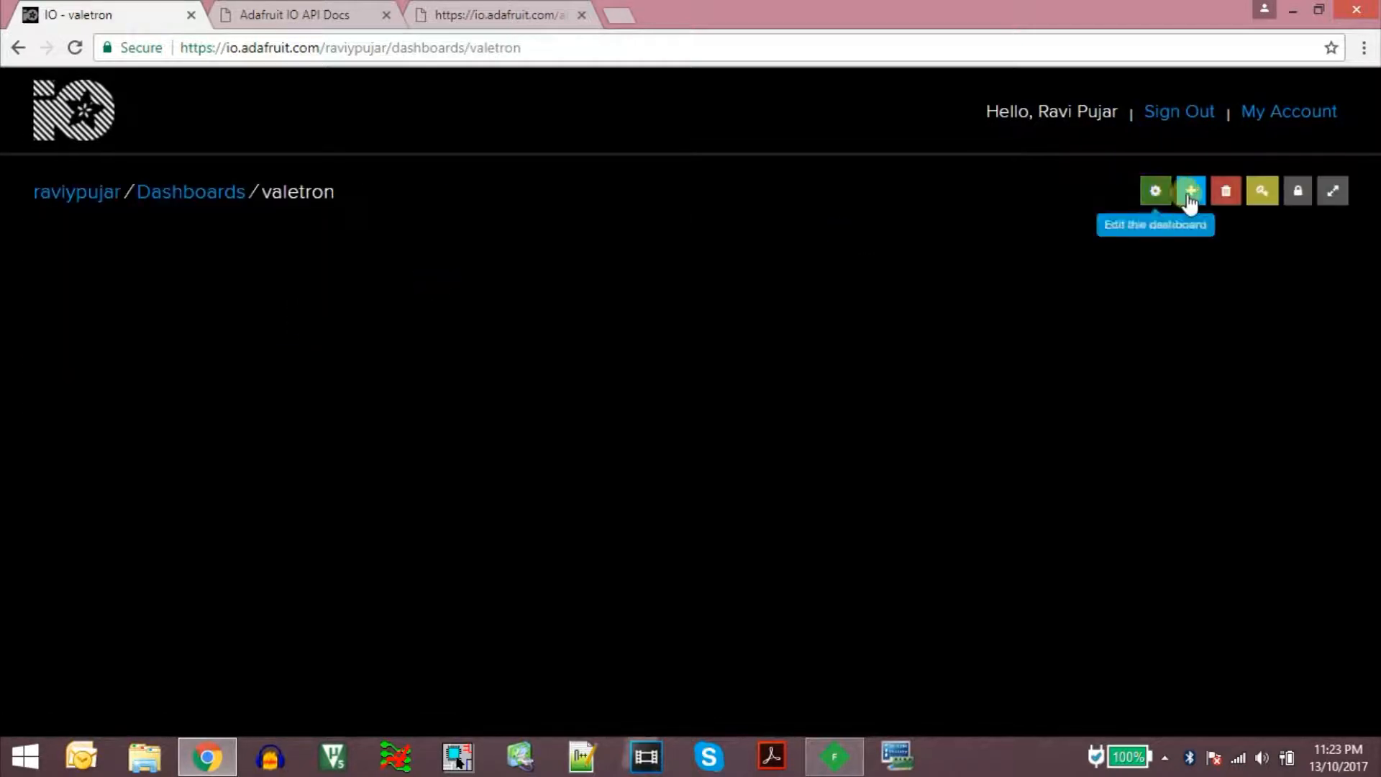
Add a Stream block fed by tempfeed to the valetron dashboard
{"action": "left_click", "coordinate": [1192, 192]}
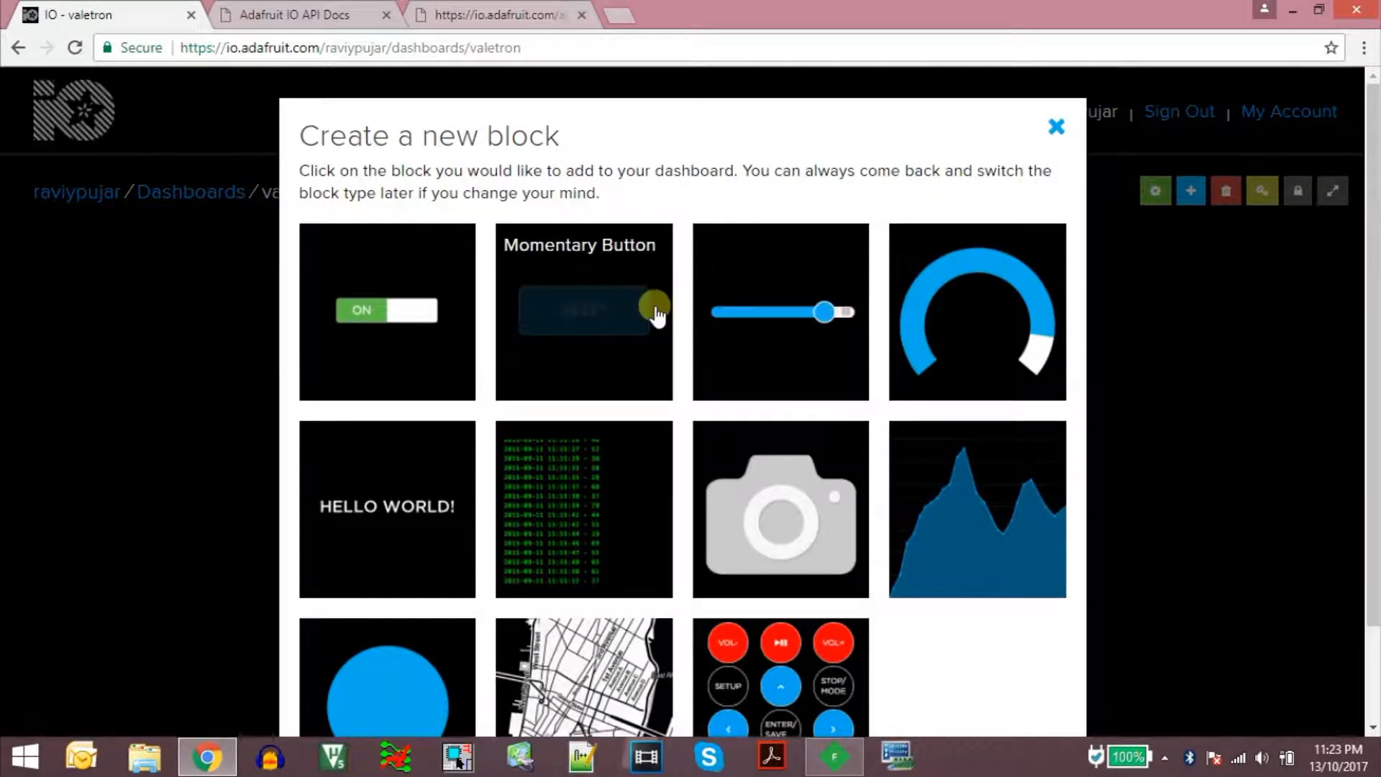
{"action": "scroll", "coordinate": [617, 354], "scroll_direction": "down", "scroll_amount": 1}
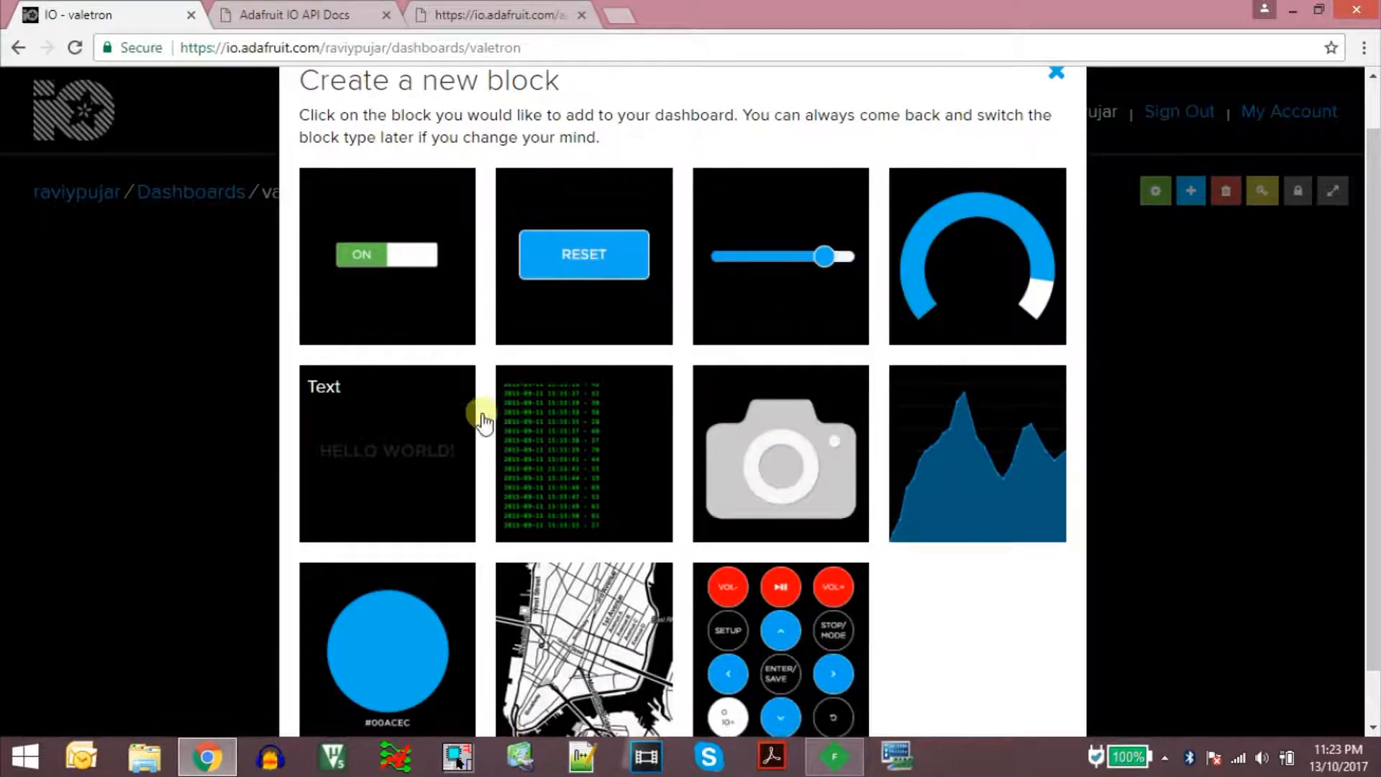
{"action": "scroll", "coordinate": [518, 431], "scroll_direction": "down", "scroll_amount": 1}
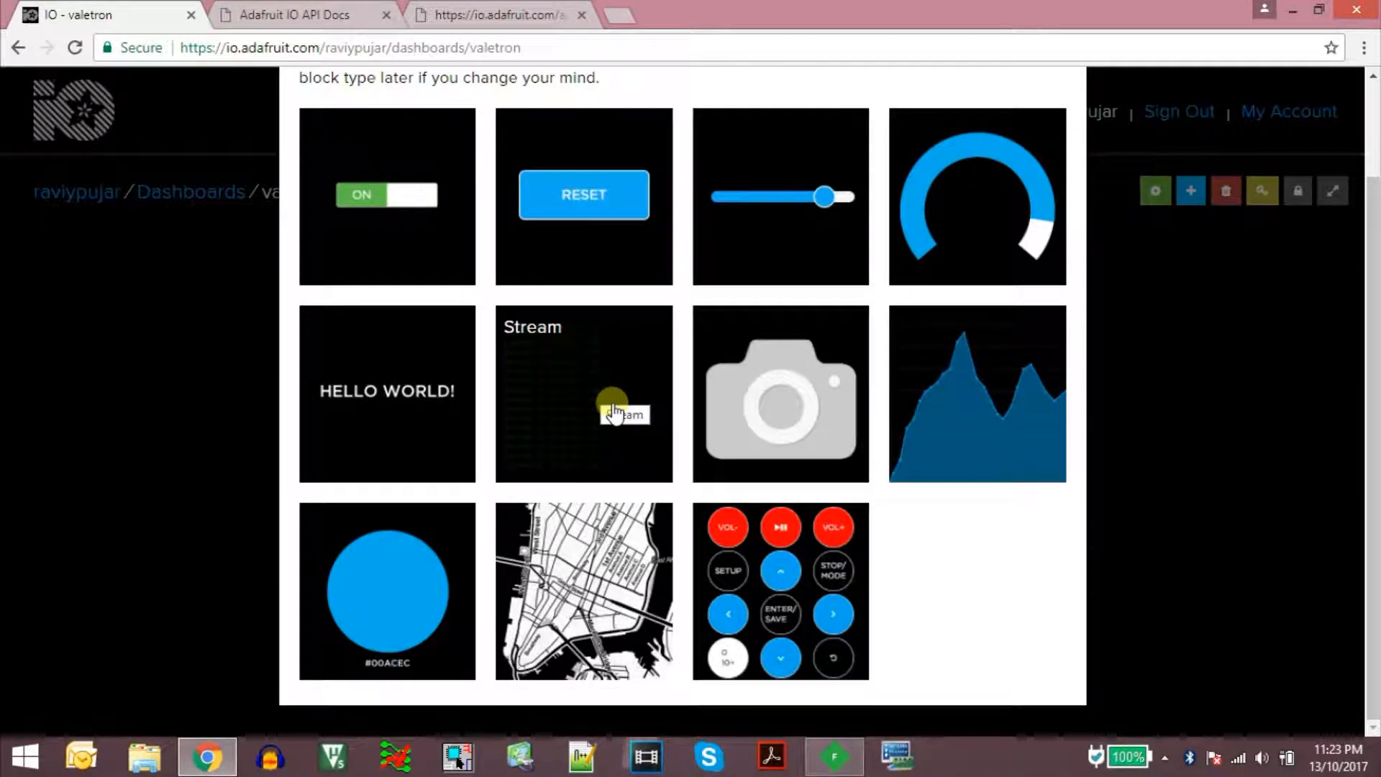
{"action": "left_click", "coordinate": [575, 405]}
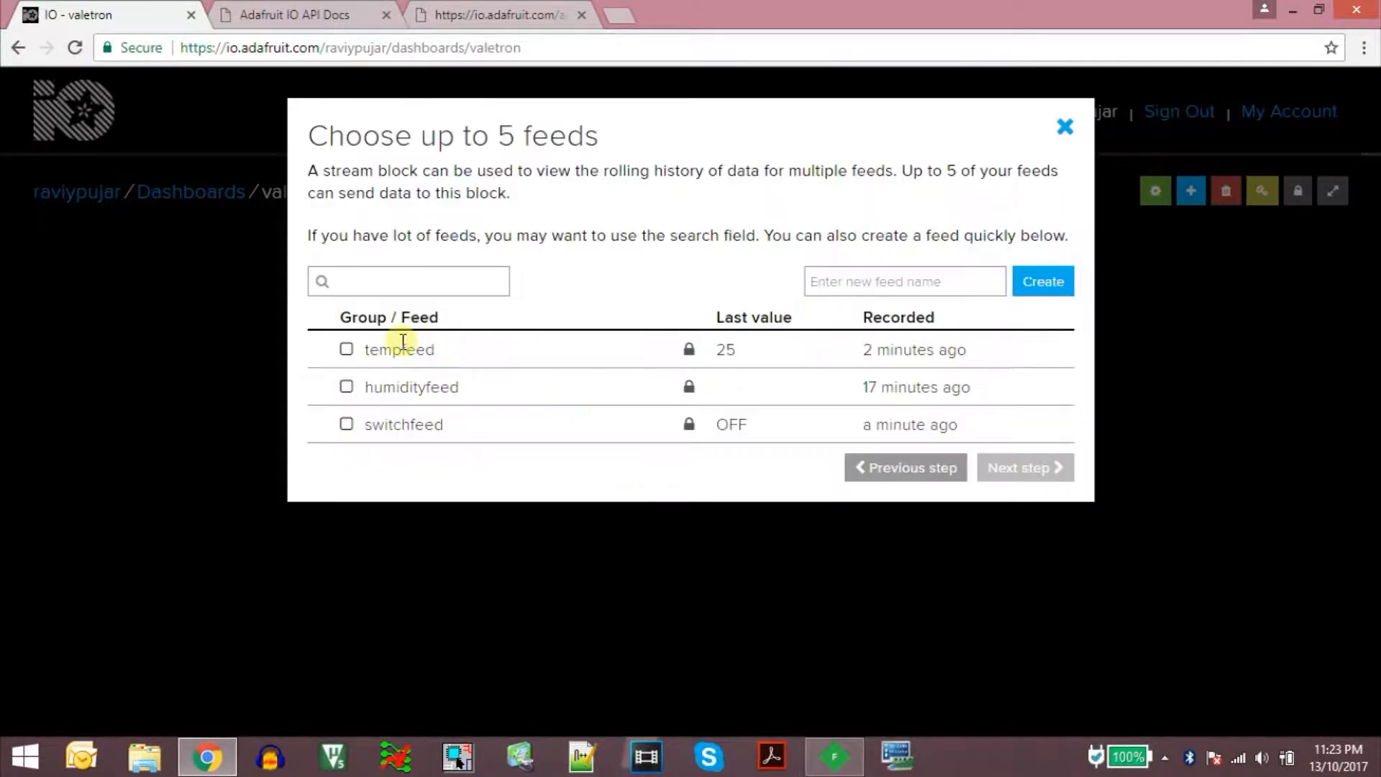
{"action": "left_click", "coordinate": [347, 351]}
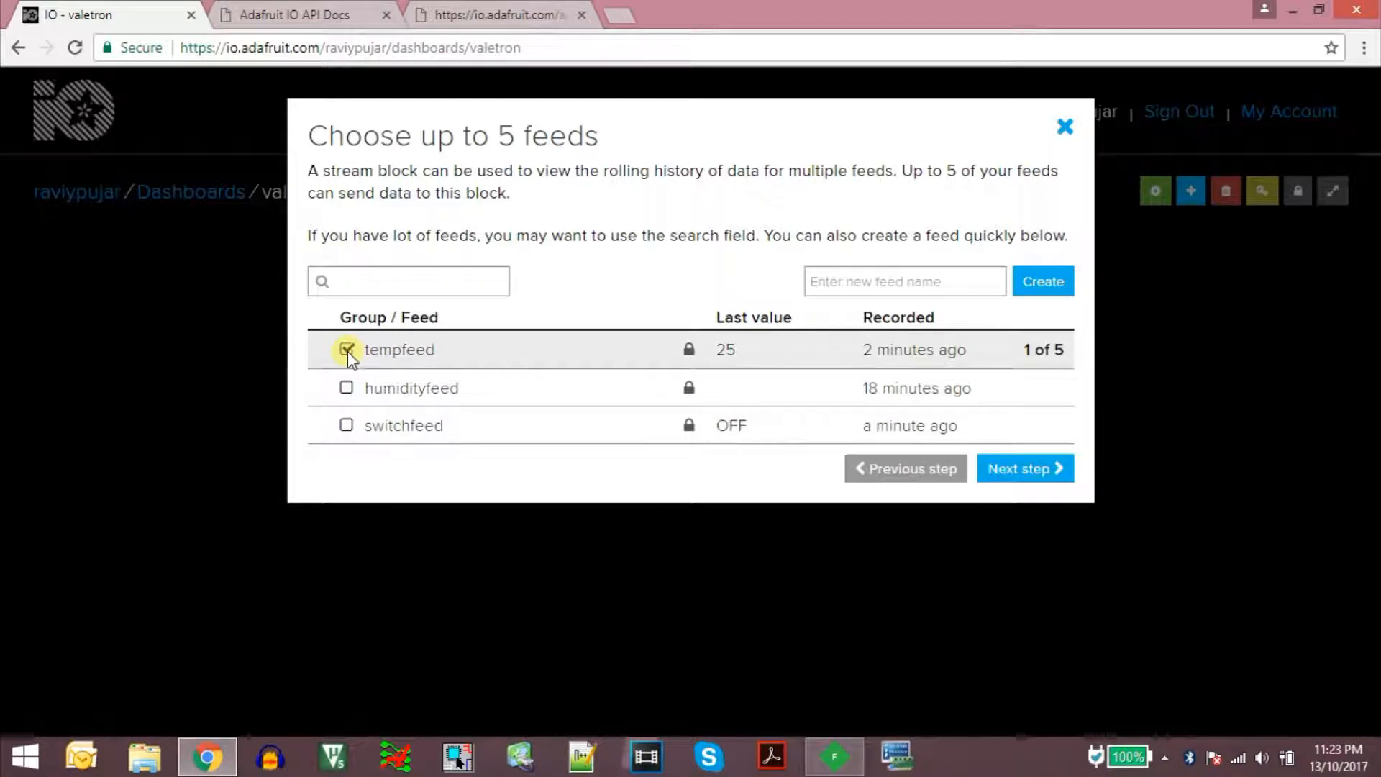
{"action": "left_click", "coordinate": [1024, 471]}
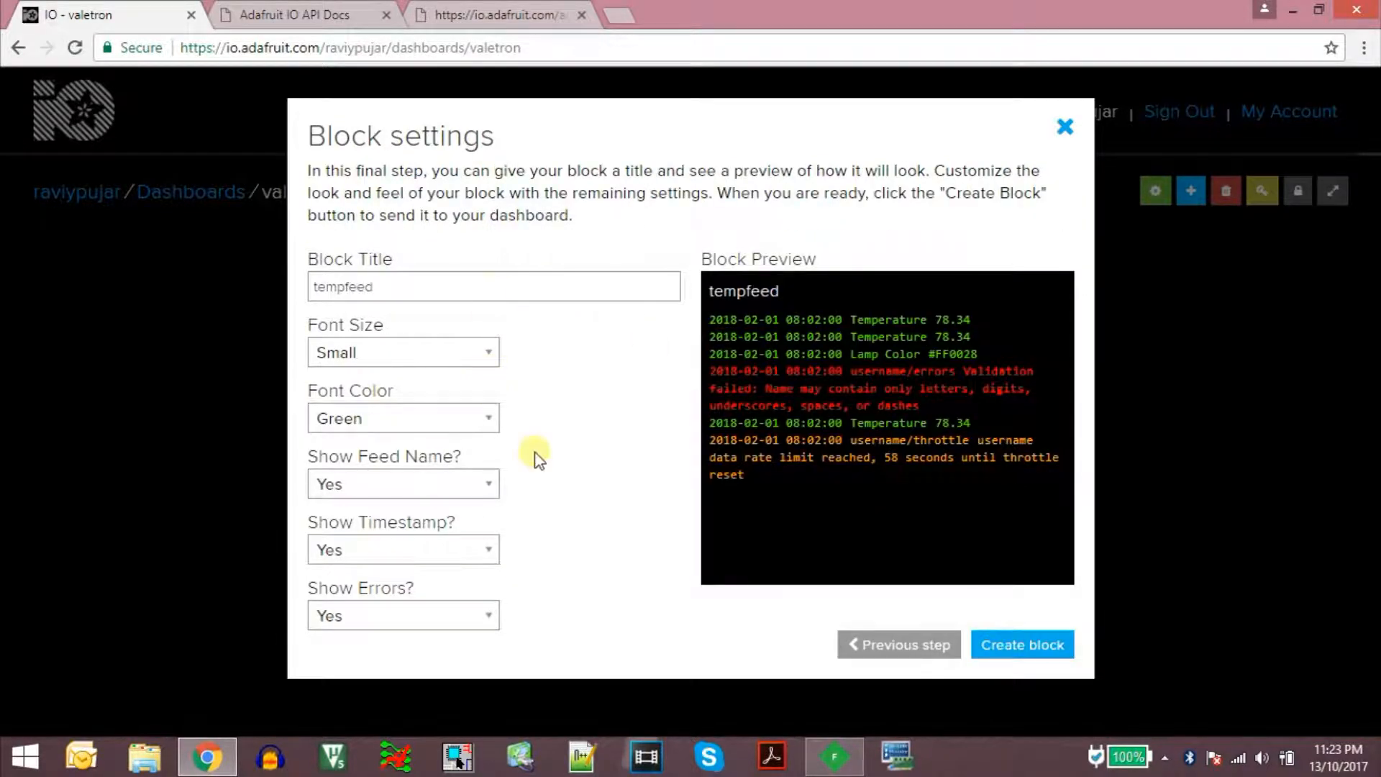
{"action": "left_click", "coordinate": [1023, 645]}
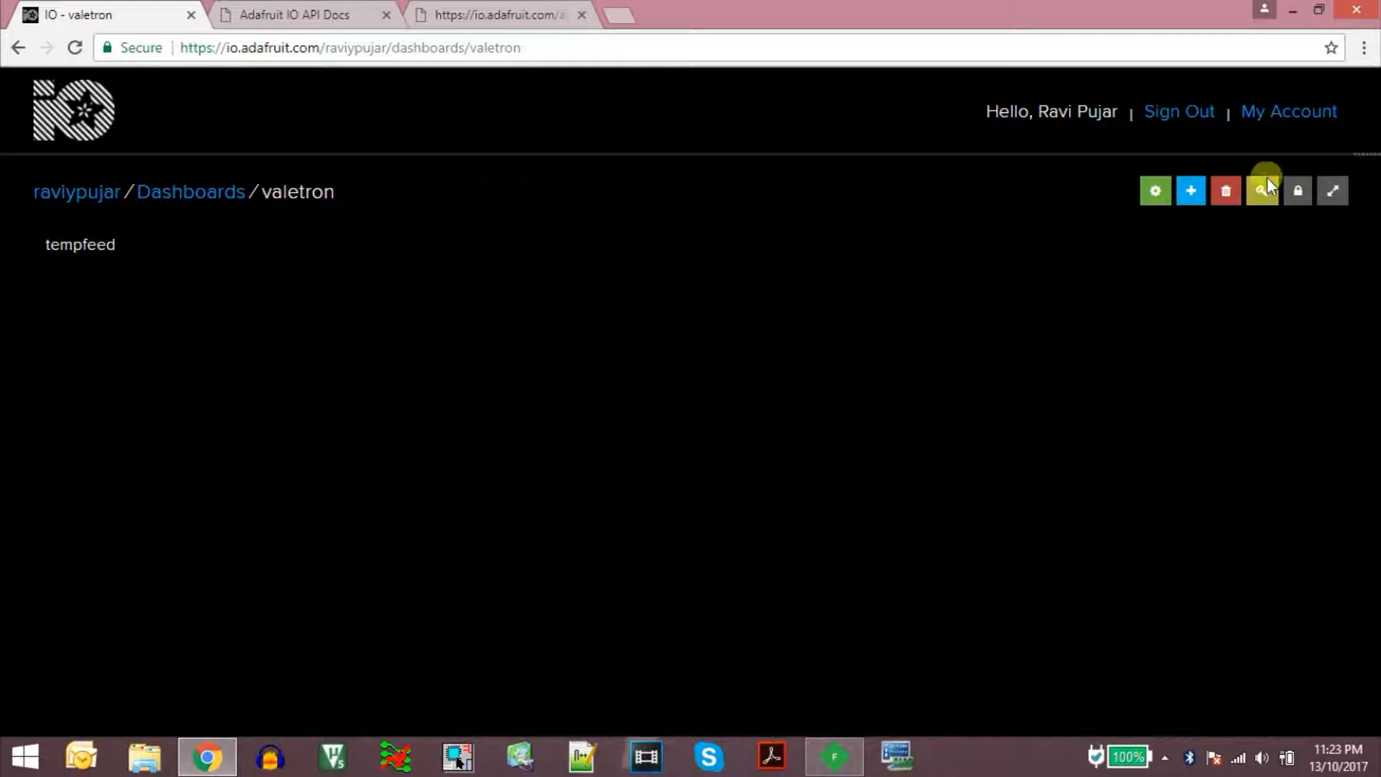
Add a Stream block fed by humidityfeed
{"action": "left_click", "coordinate": [1191, 191]}
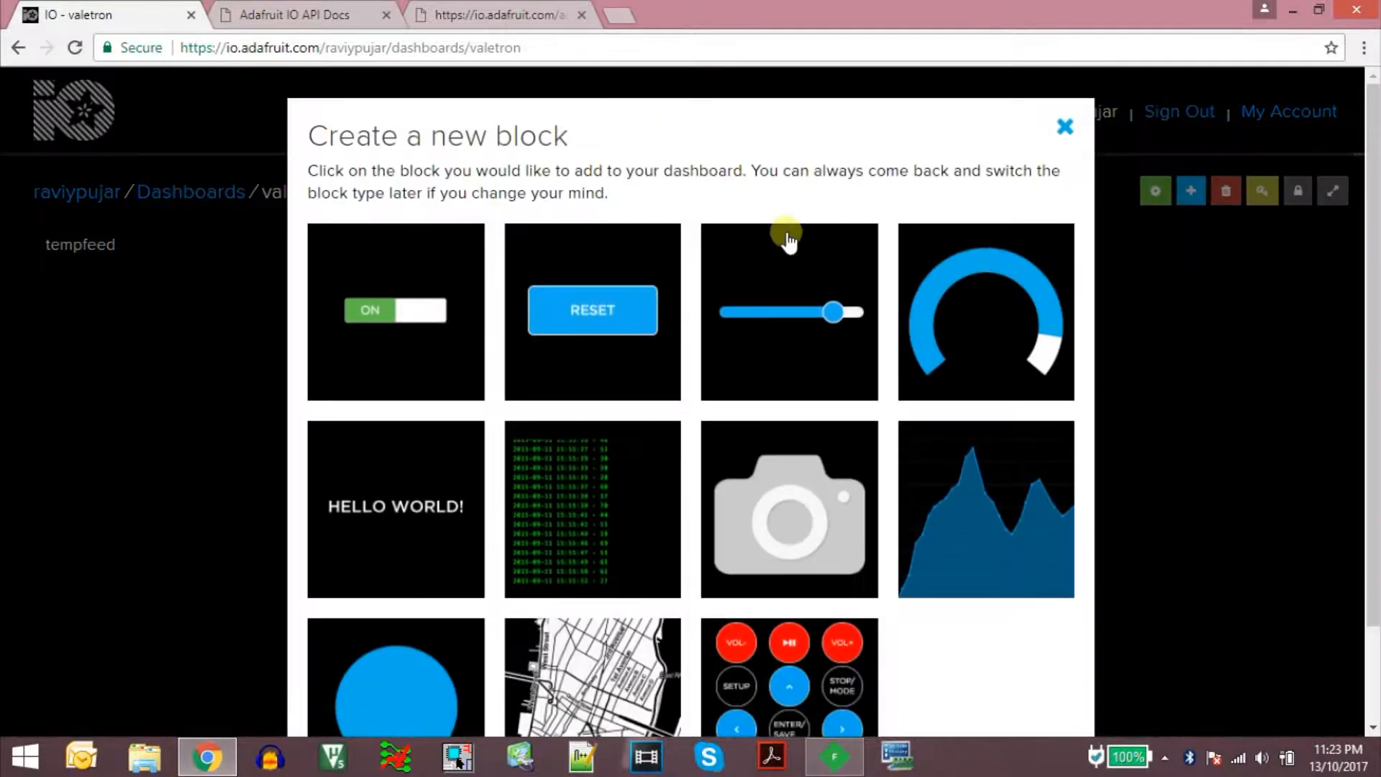
{"action": "left_click", "coordinate": [641, 513]}
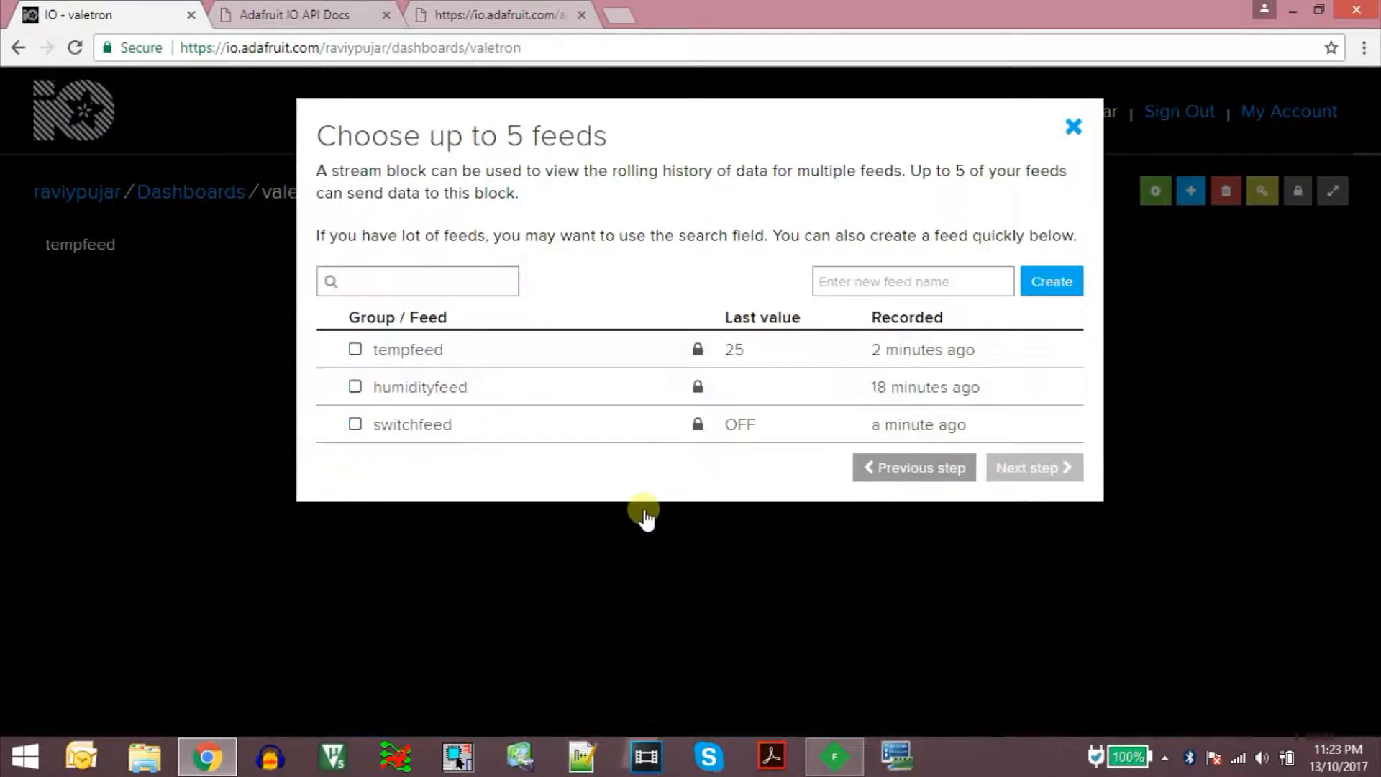
{"action": "left_click", "coordinate": [355, 387]}
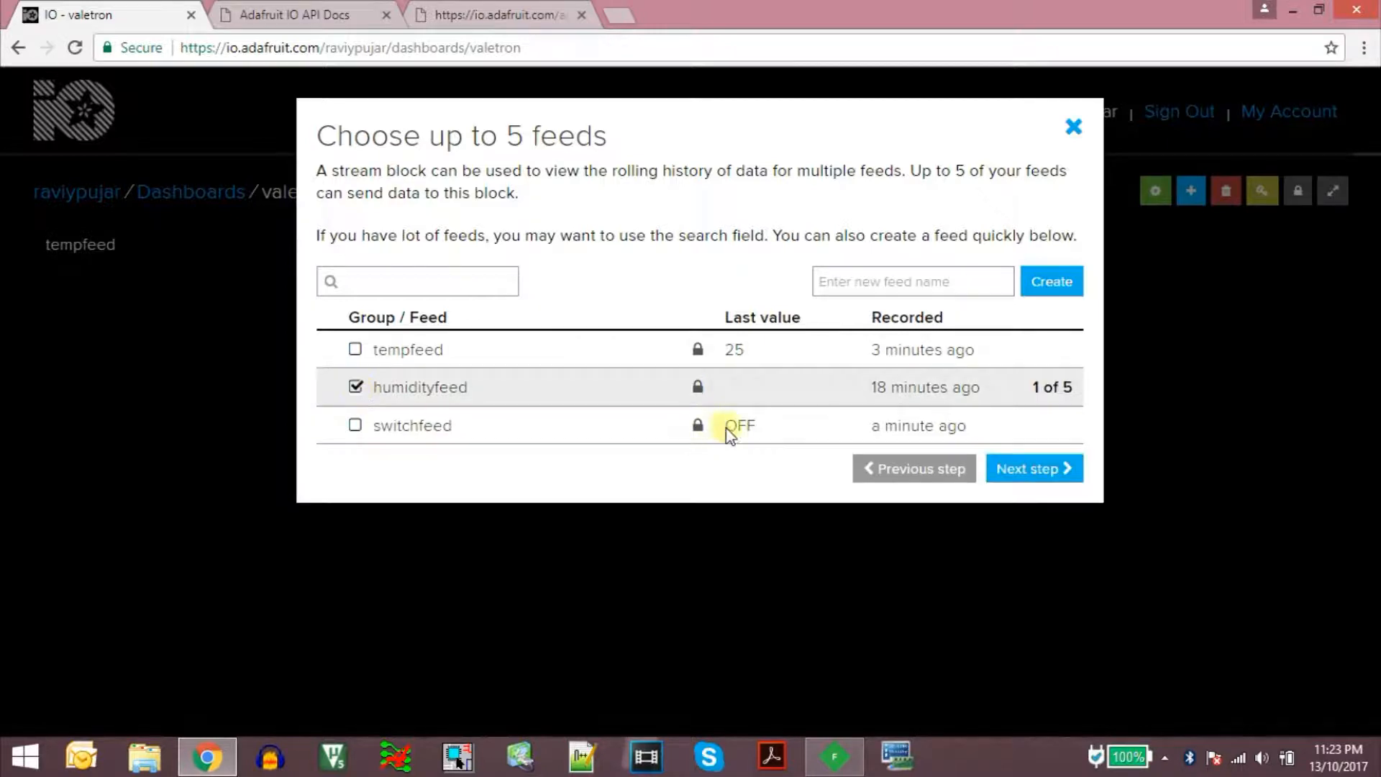
{"action": "left_click", "coordinate": [1021, 471]}
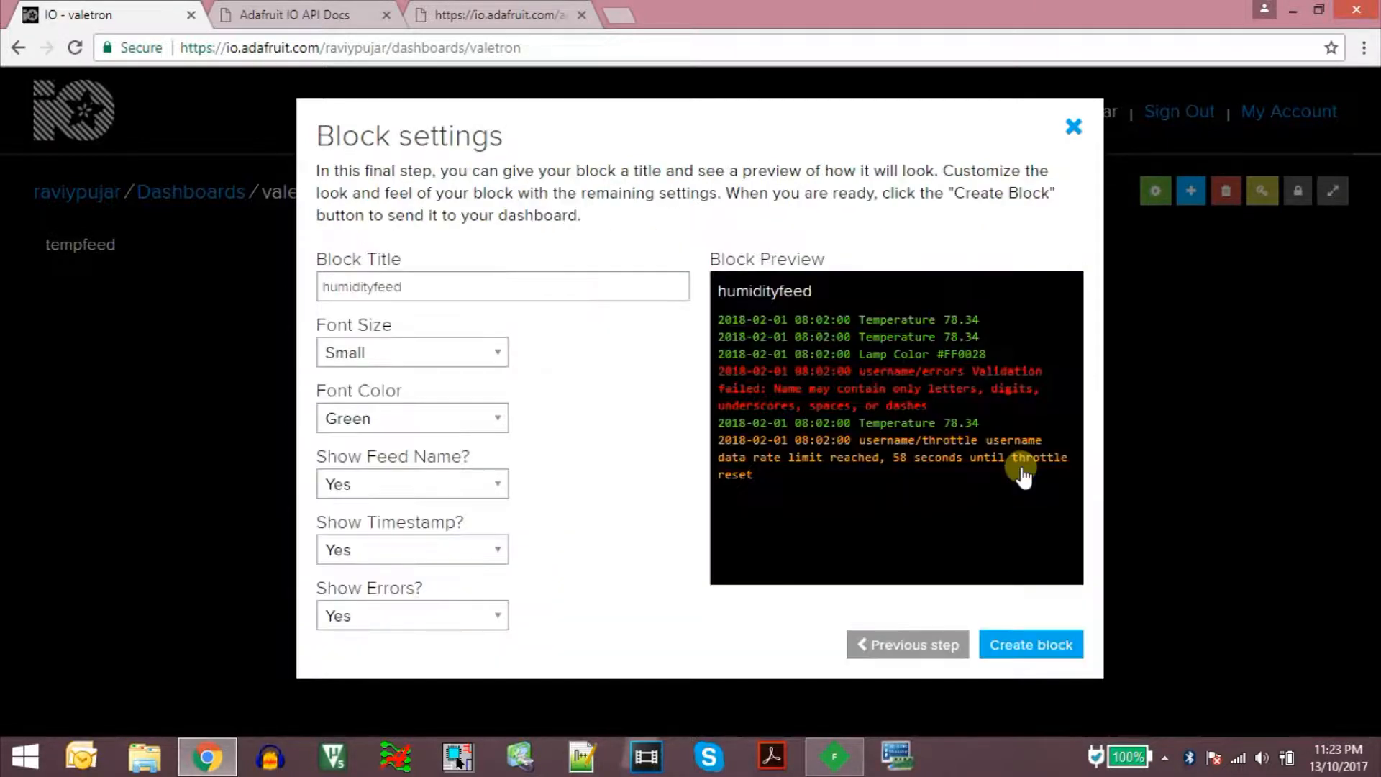
{"action": "left_click", "coordinate": [1017, 633]}
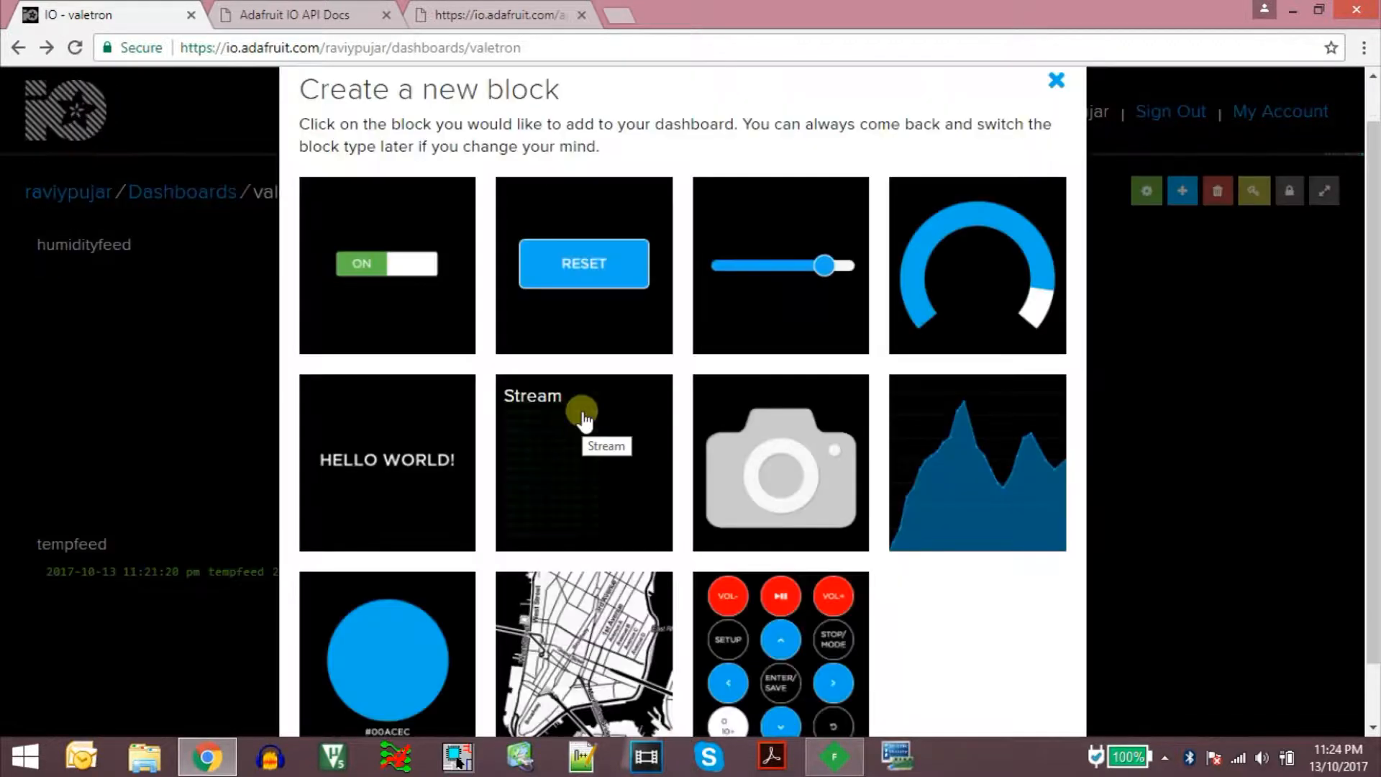
Add a Stream block fed by switchfeed, showing its ON and OFF values
{"action": "scroll", "coordinate": [584, 417], "scroll_direction": "down", "scroll_amount": 1}
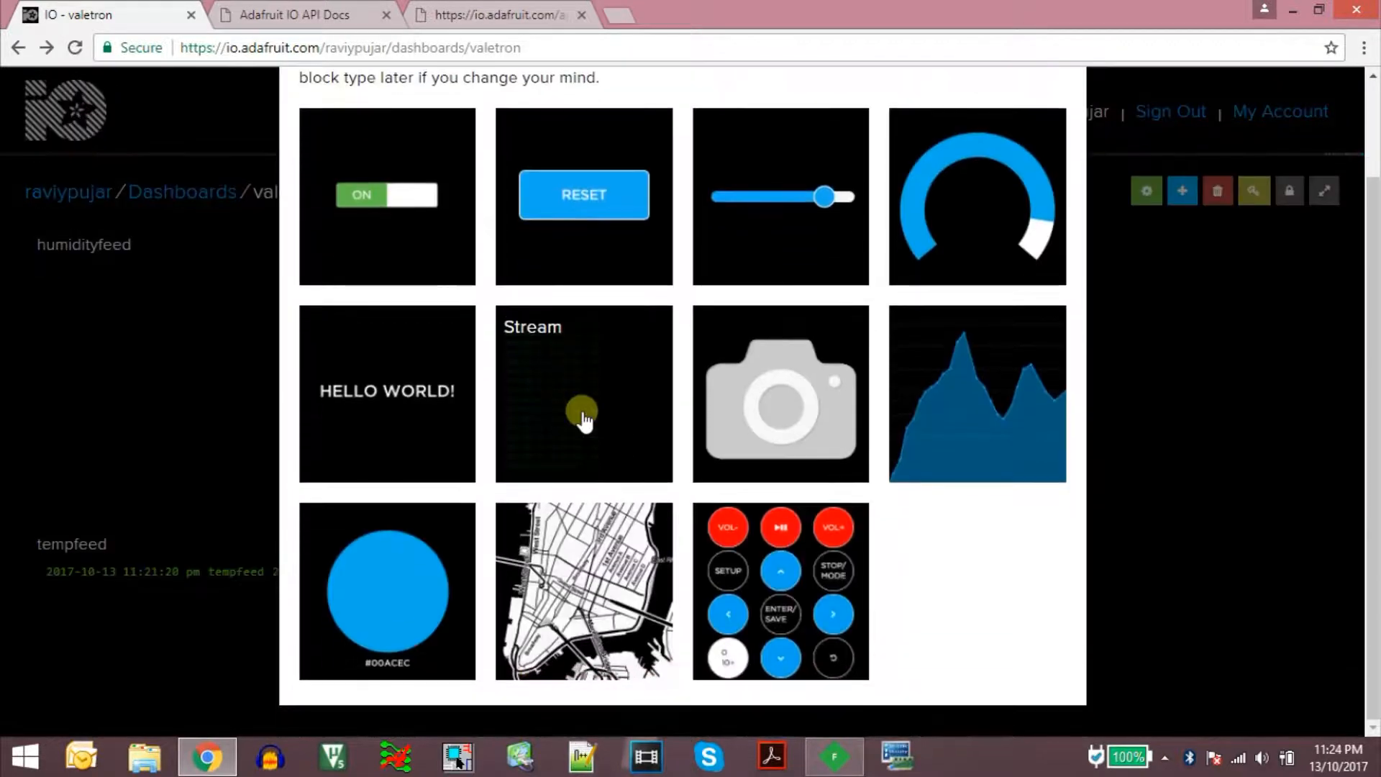
{"action": "left_click", "coordinate": [587, 373]}
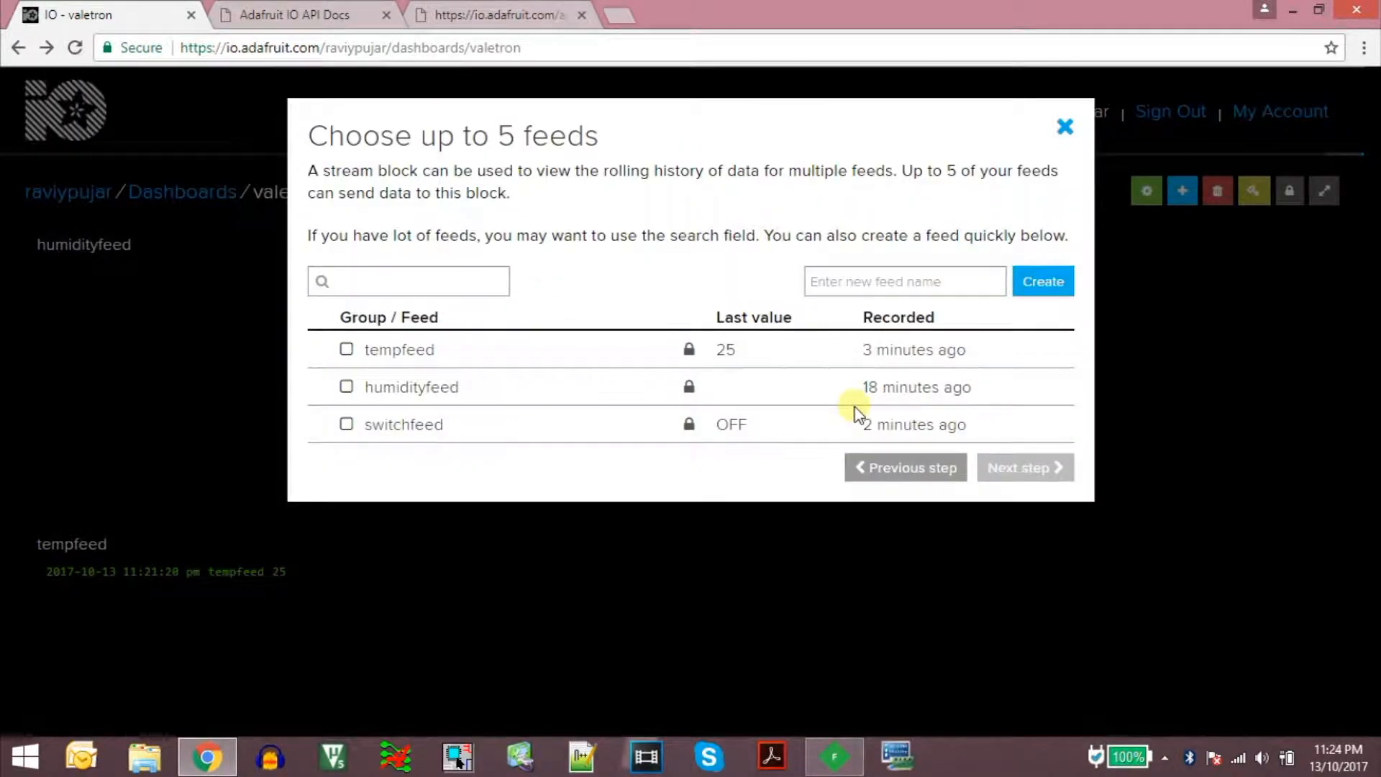
{"action": "left_click", "coordinate": [346, 424]}
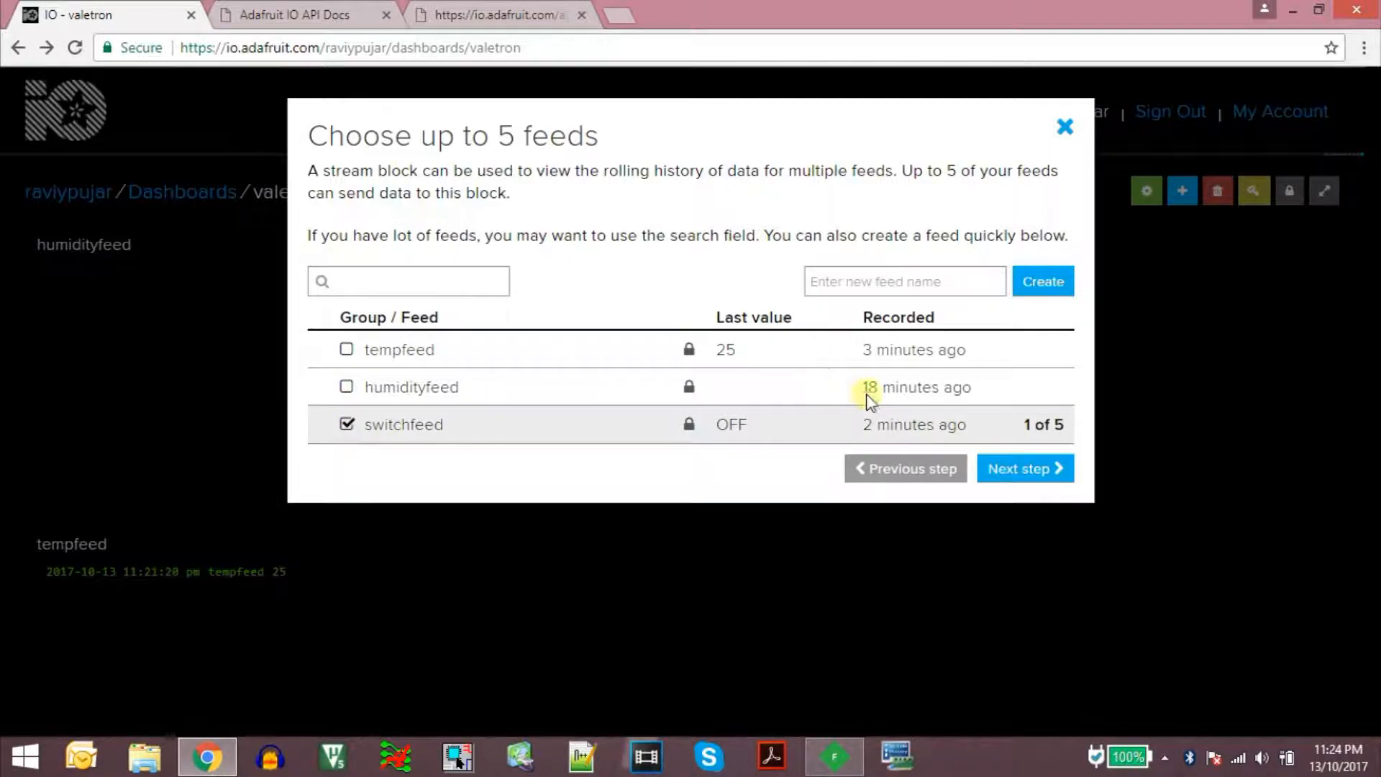
{"action": "left_click", "coordinate": [1034, 475]}
{"action": "left_click", "coordinate": [1022, 645]}
{"action": "scroll", "coordinate": [786, 452], "scroll_direction": "down", "scroll_amount": 3}
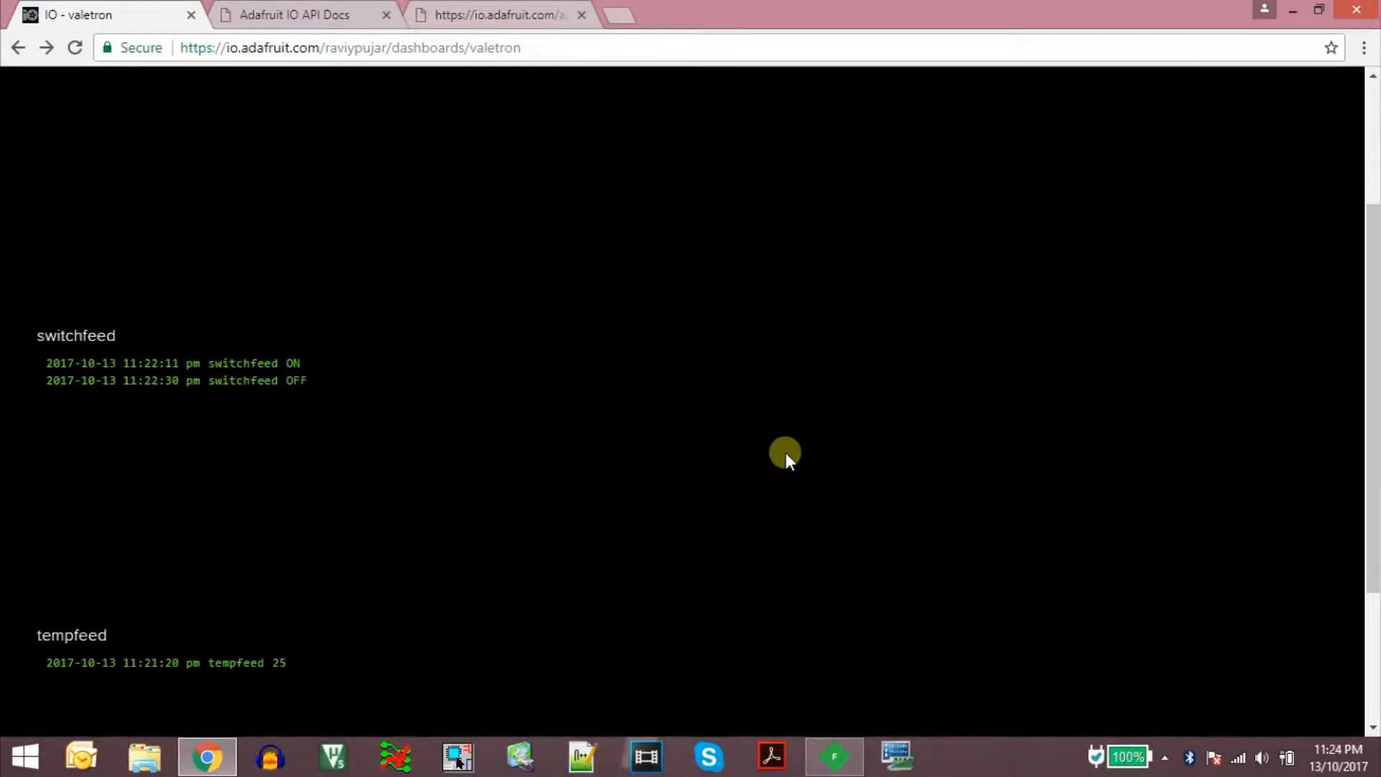
{"action": "scroll", "coordinate": [437, 381], "scroll_direction": "down", "scroll_amount": 2}
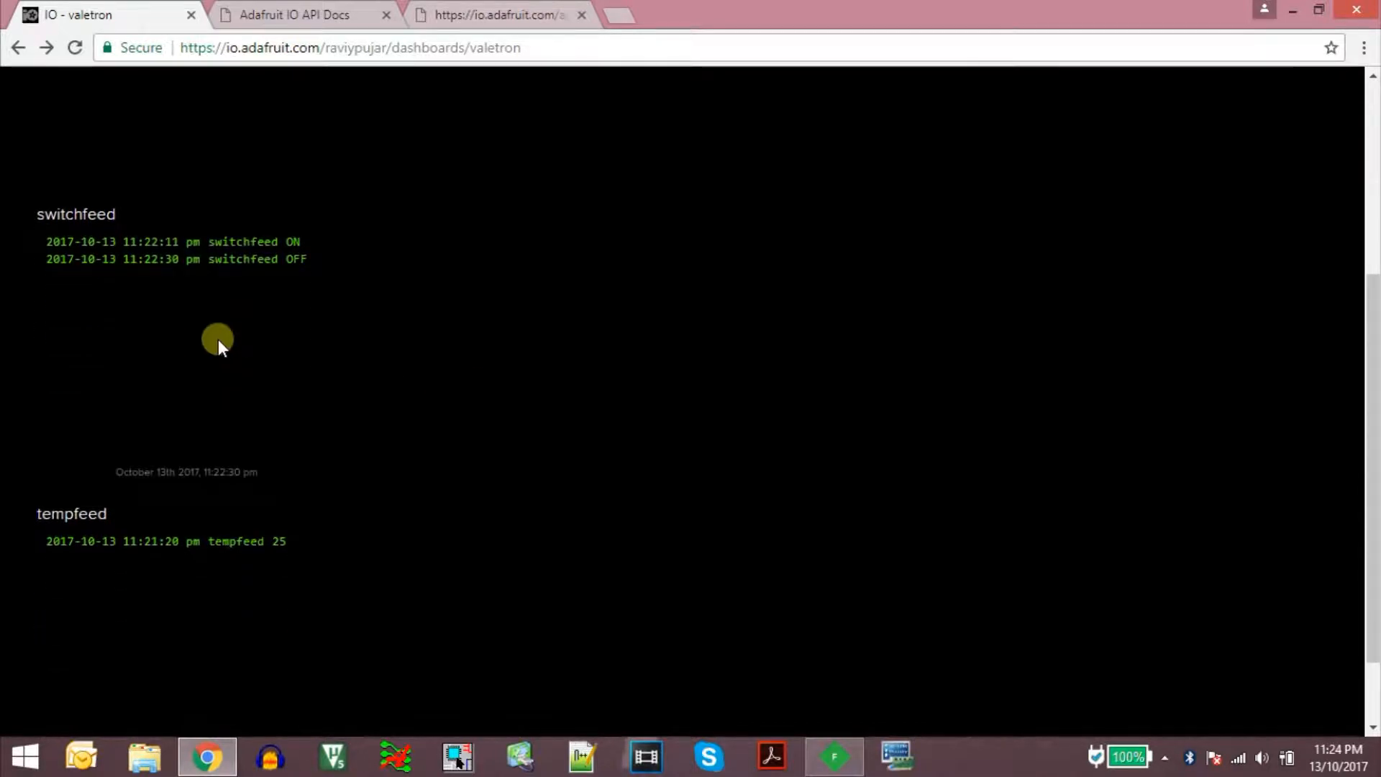
{"action": "scroll", "coordinate": [452, 404], "scroll_direction": "up", "scroll_amount": 5}
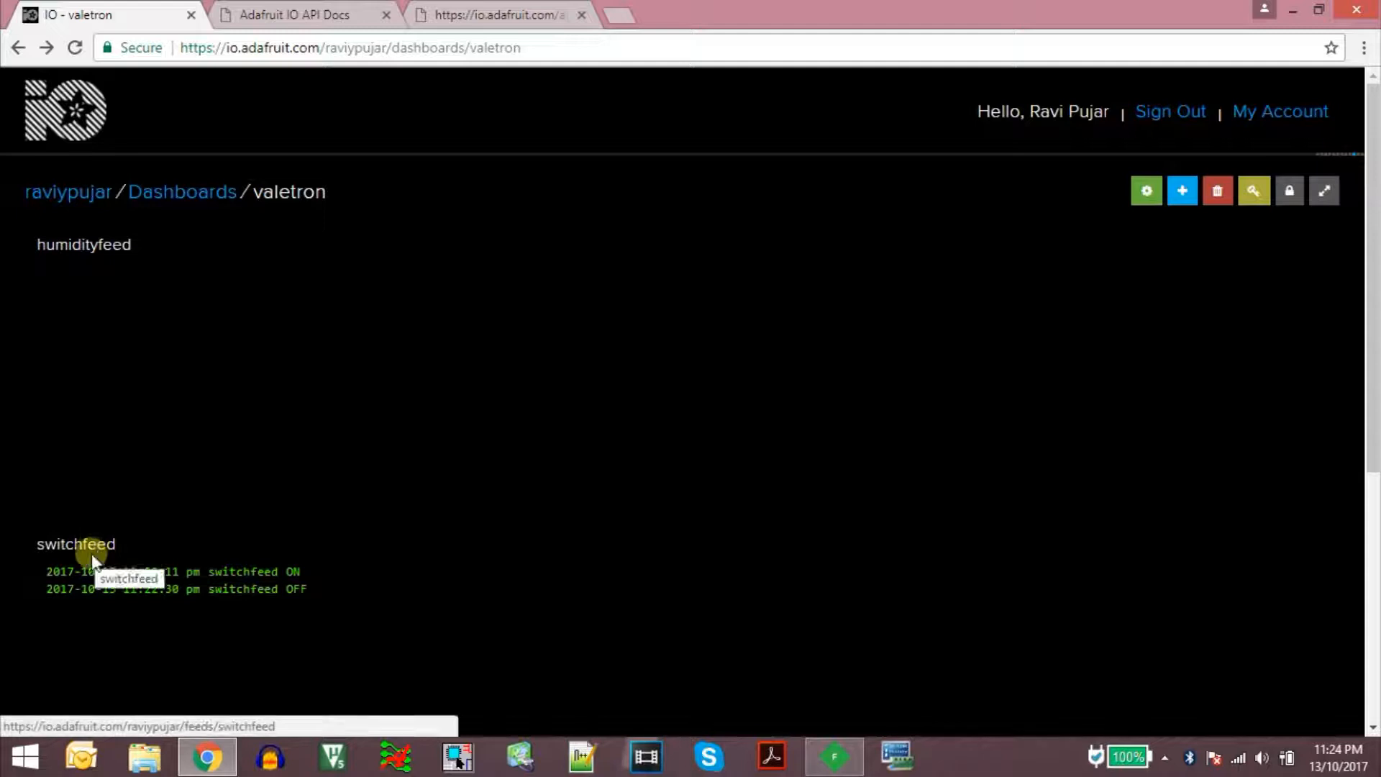
Drag the switchfeed and tempfeed blocks into the top row beside humidityfeed, then finish editing
{"action": "left_click", "coordinate": [1149, 193]}
{"action": "left_click_drag", "start_coordinate": [93, 546], "coordinate": [577, 317]}
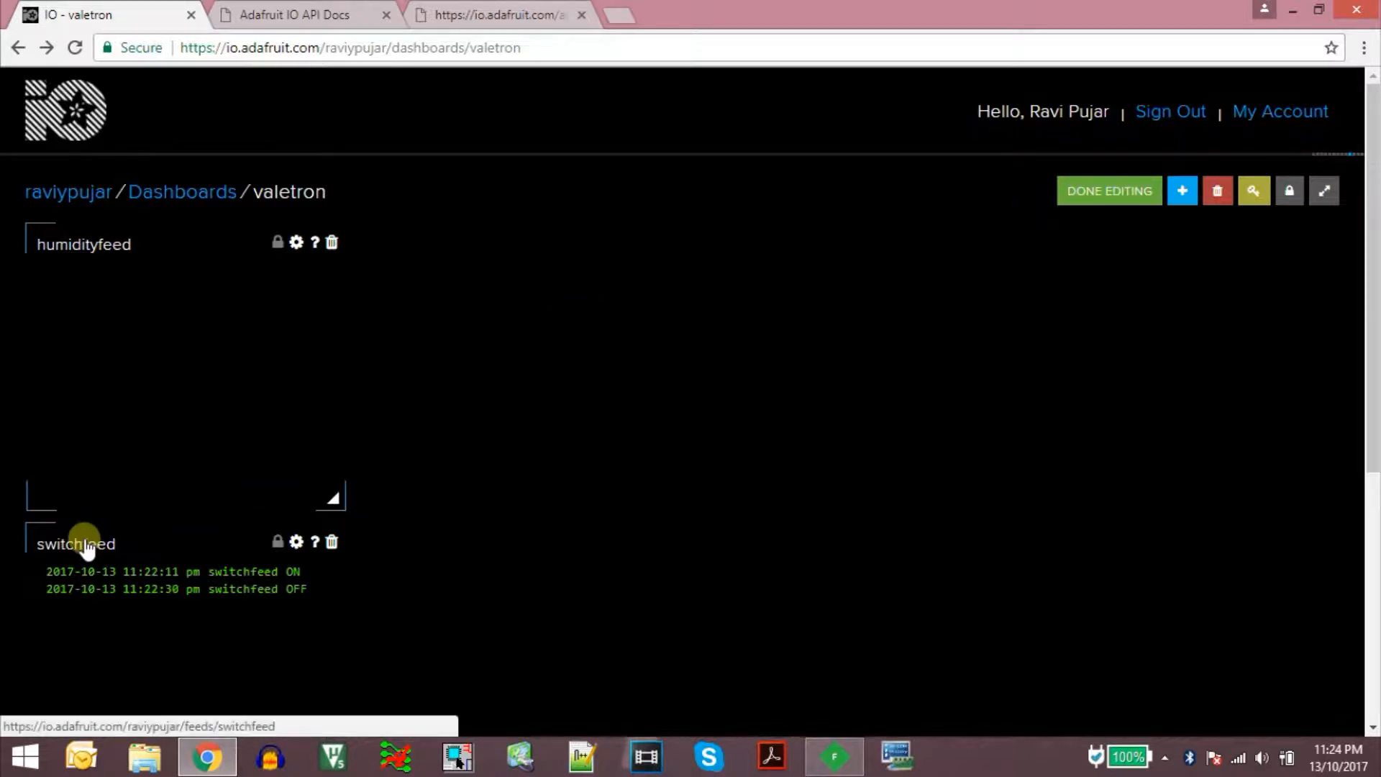
{"action": "left_click_drag", "start_coordinate": [133, 541], "coordinate": [572, 225]}
{"action": "scroll", "coordinate": [573, 228], "scroll_direction": "down", "scroll_amount": 3}
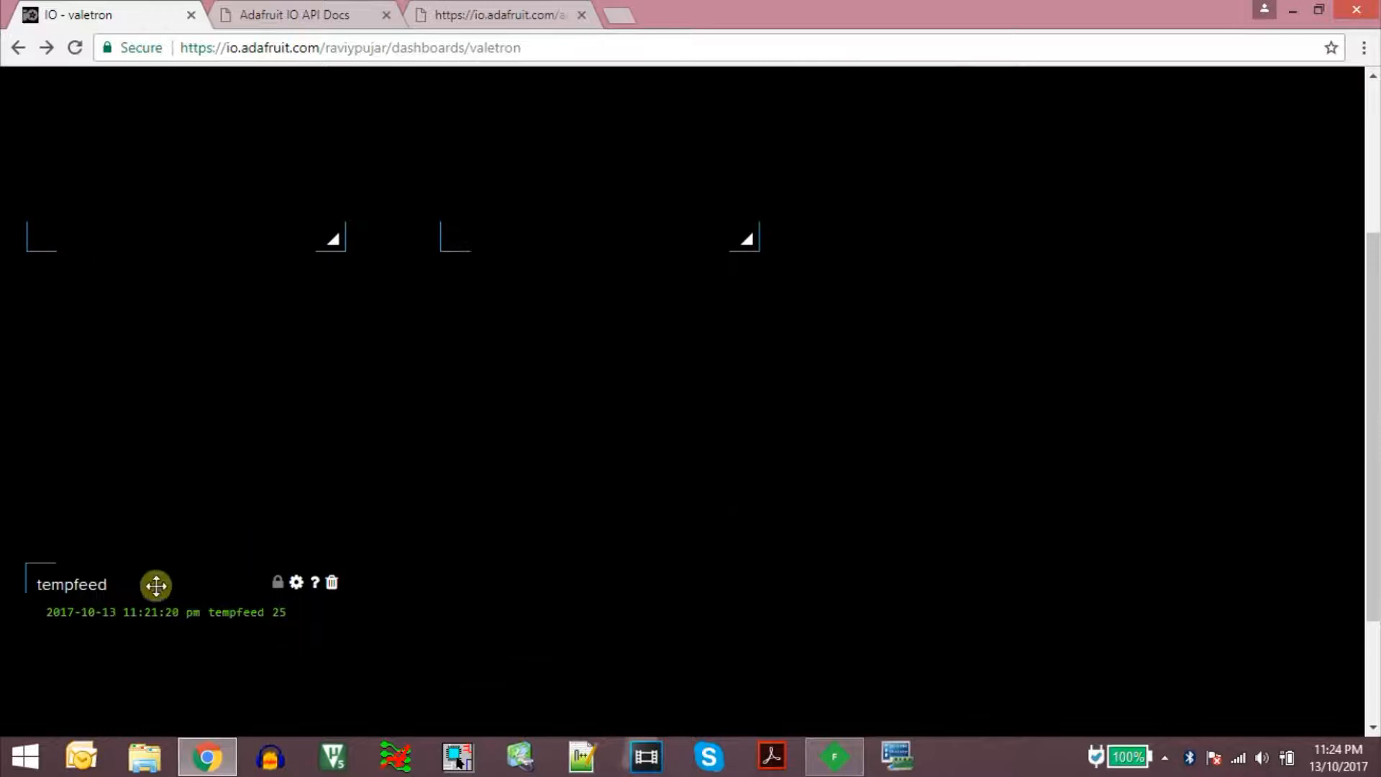
{"action": "left_click_drag", "start_coordinate": [148, 572], "coordinate": [1034, 299]}
{"action": "scroll", "coordinate": [935, 359], "scroll_direction": "up", "scroll_amount": 3}
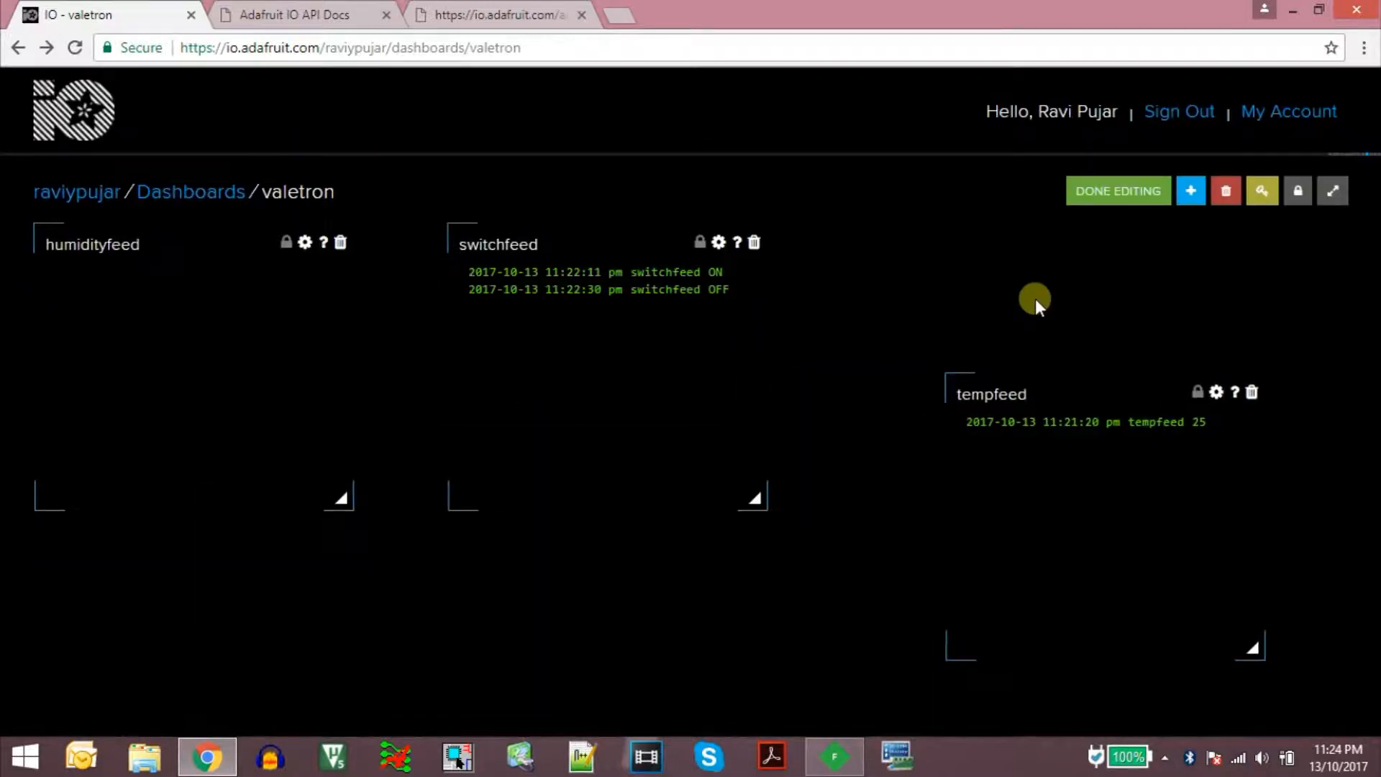
{"action": "left_click_drag", "start_coordinate": [1036, 374], "coordinate": [914, 231]}
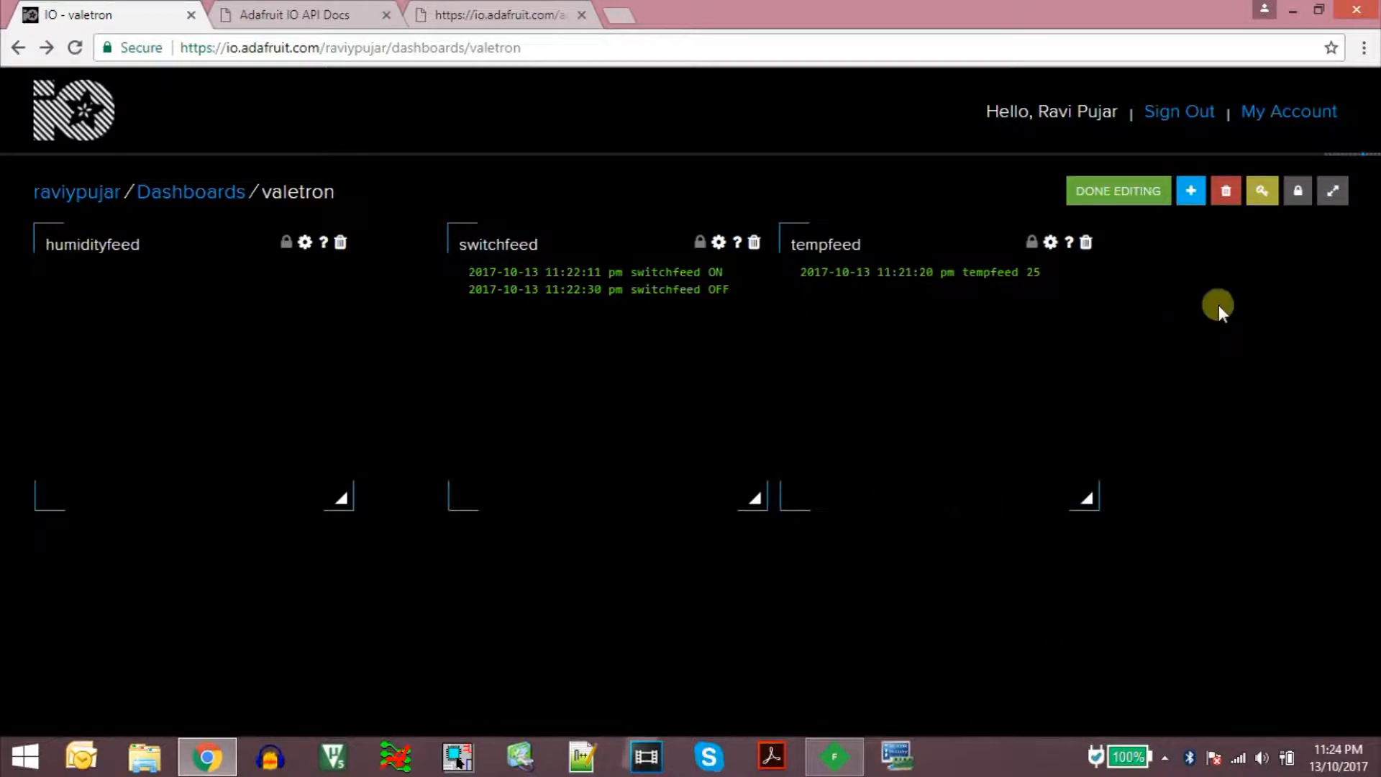
{"action": "left_click", "coordinate": [1151, 194]}
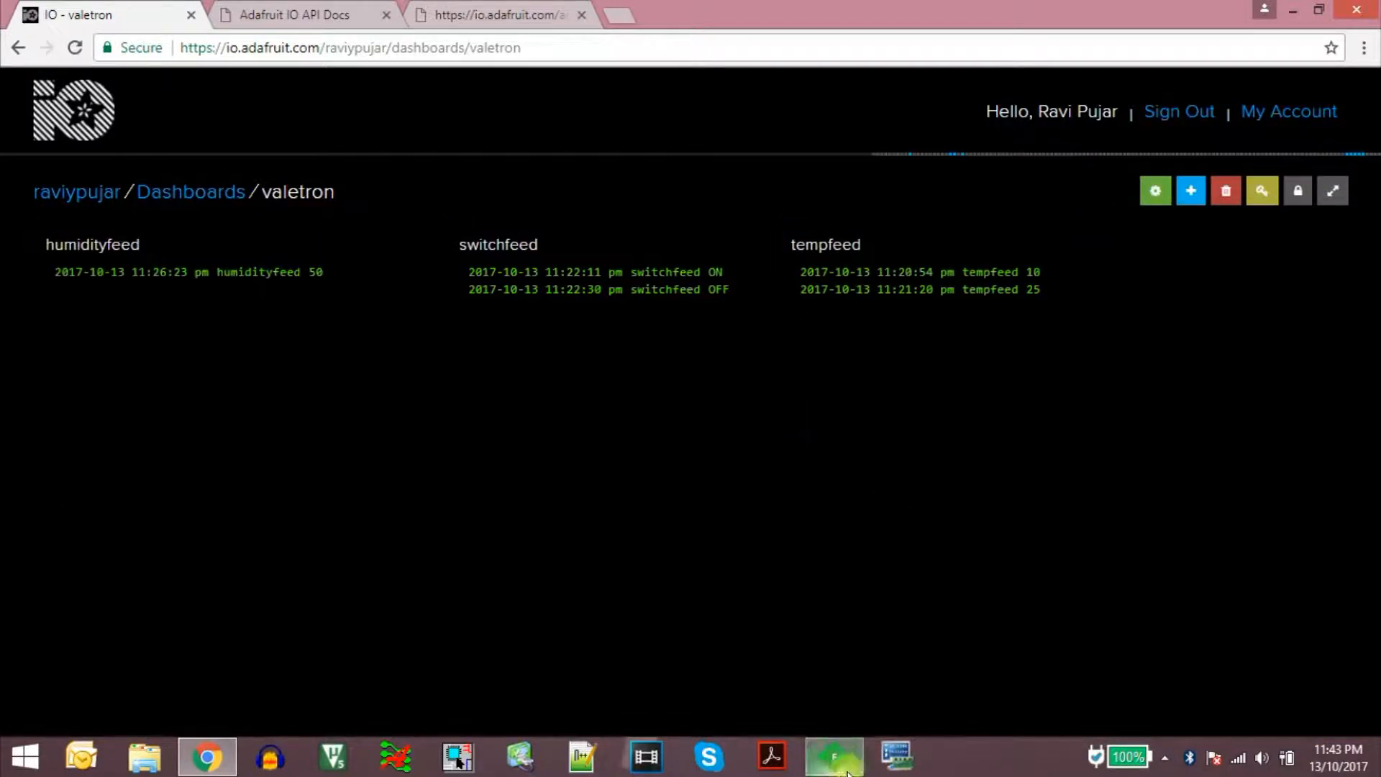
In Fiddler, post the humidity value 50 to humidityfeed
{"action": "left_click", "coordinate": [835, 757]}
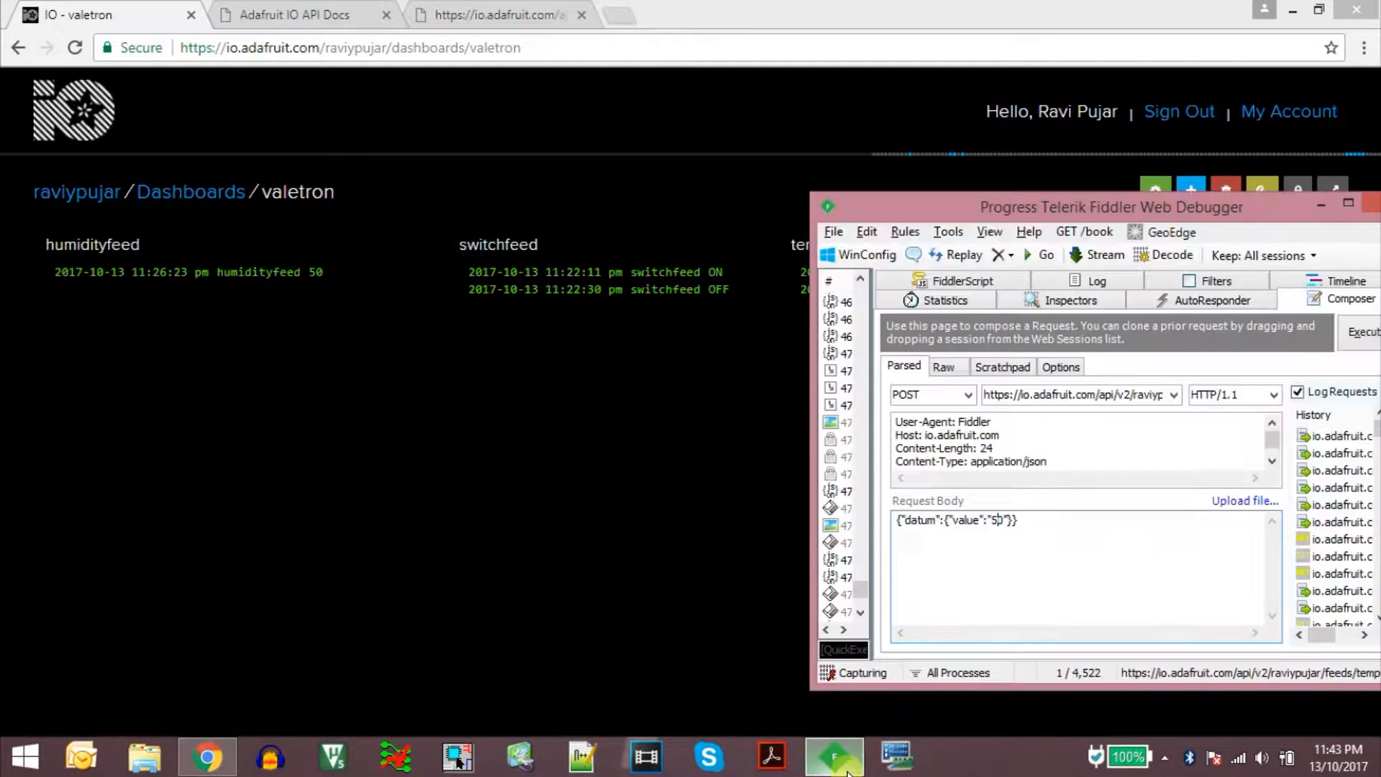
{"action": "mouse_move", "coordinate": [1056, 208]}
{"action": "left_mouse_down"}
{"action": "mouse_move", "coordinate": [1097, 177]}
{"action": "mouse_move", "coordinate": [1048, 220]}
{"action": "left_mouse_up"}
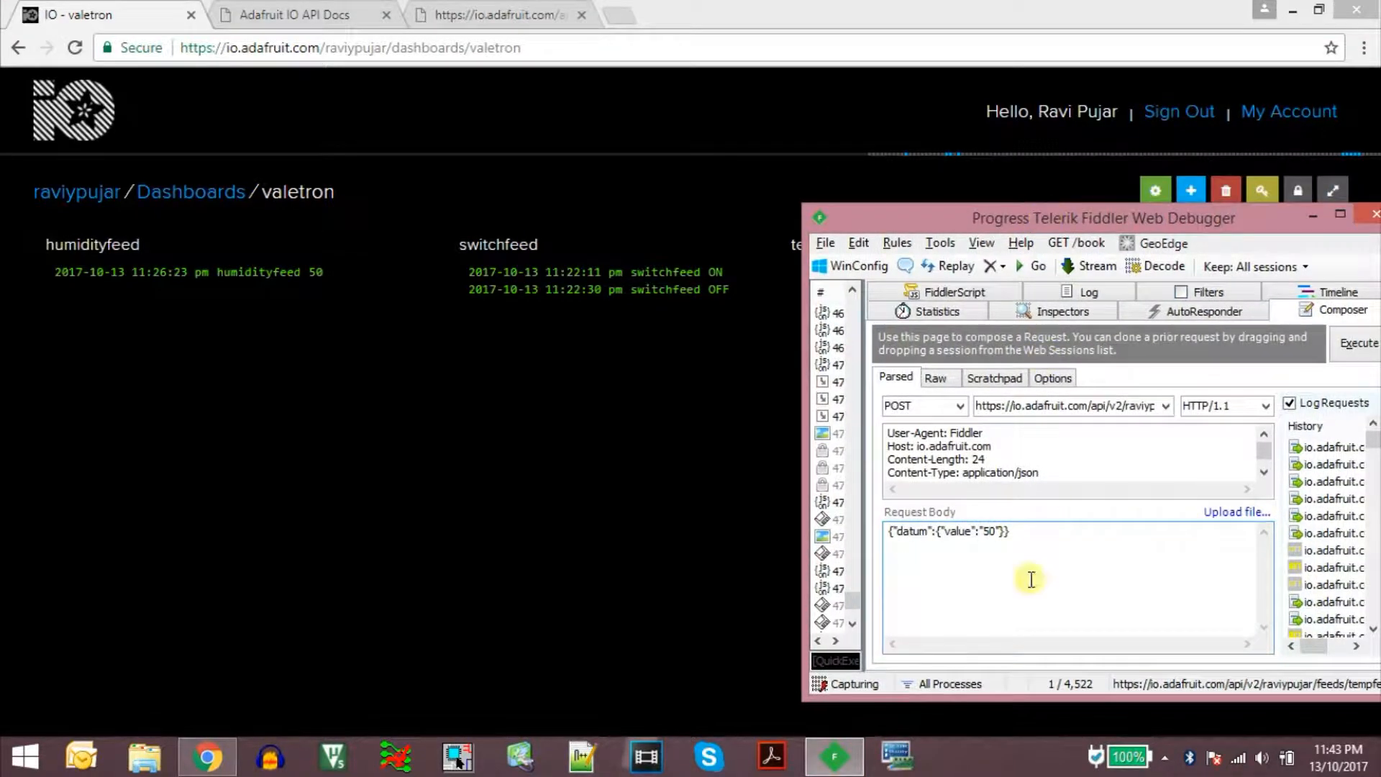
{"action": "left_click", "coordinate": [1126, 403]}
{"action": "left_click", "coordinate": [1126, 403]}
{"action": "left_click", "coordinate": [1363, 351]}
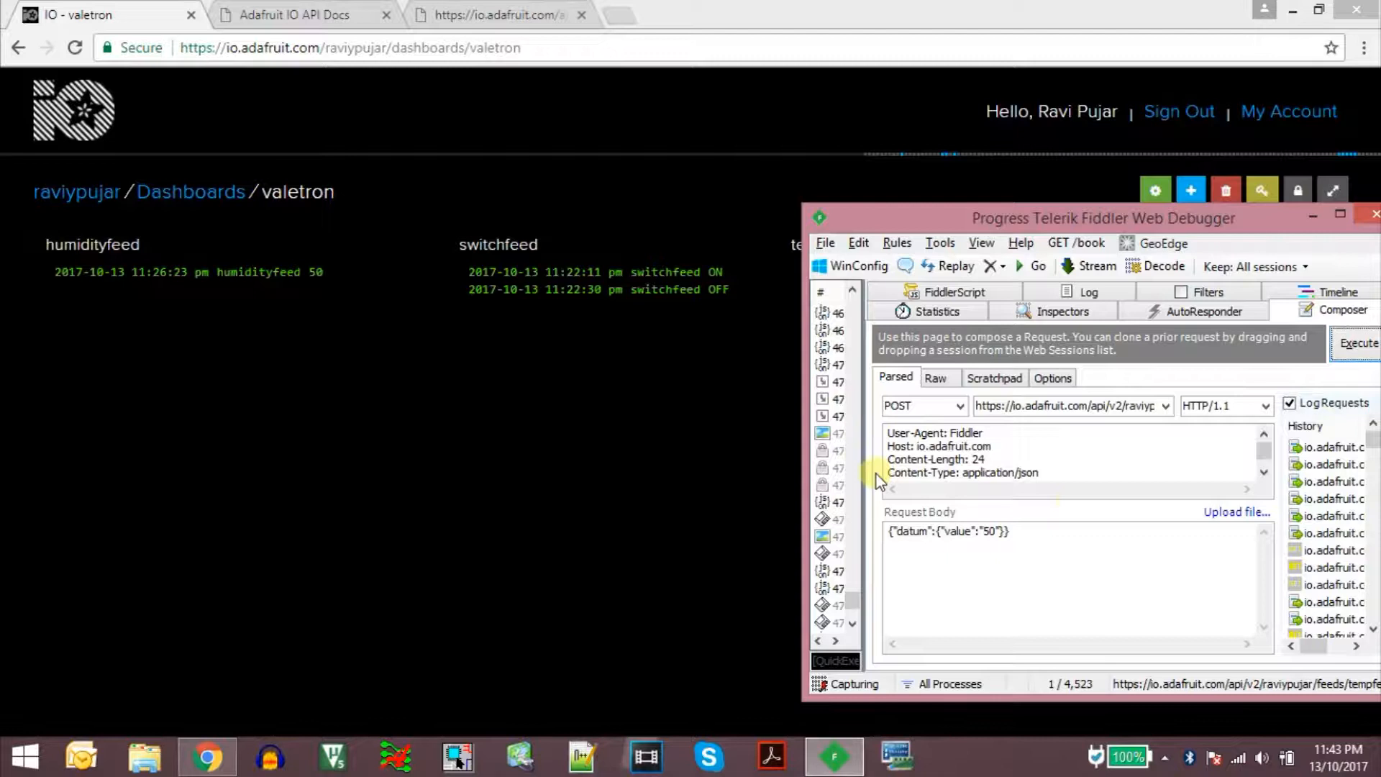
Change the request body value to 25, post it again, and return to the dashboard
{"action": "left_click_drag", "start_coordinate": [831, 213], "coordinate": [408, 194]}
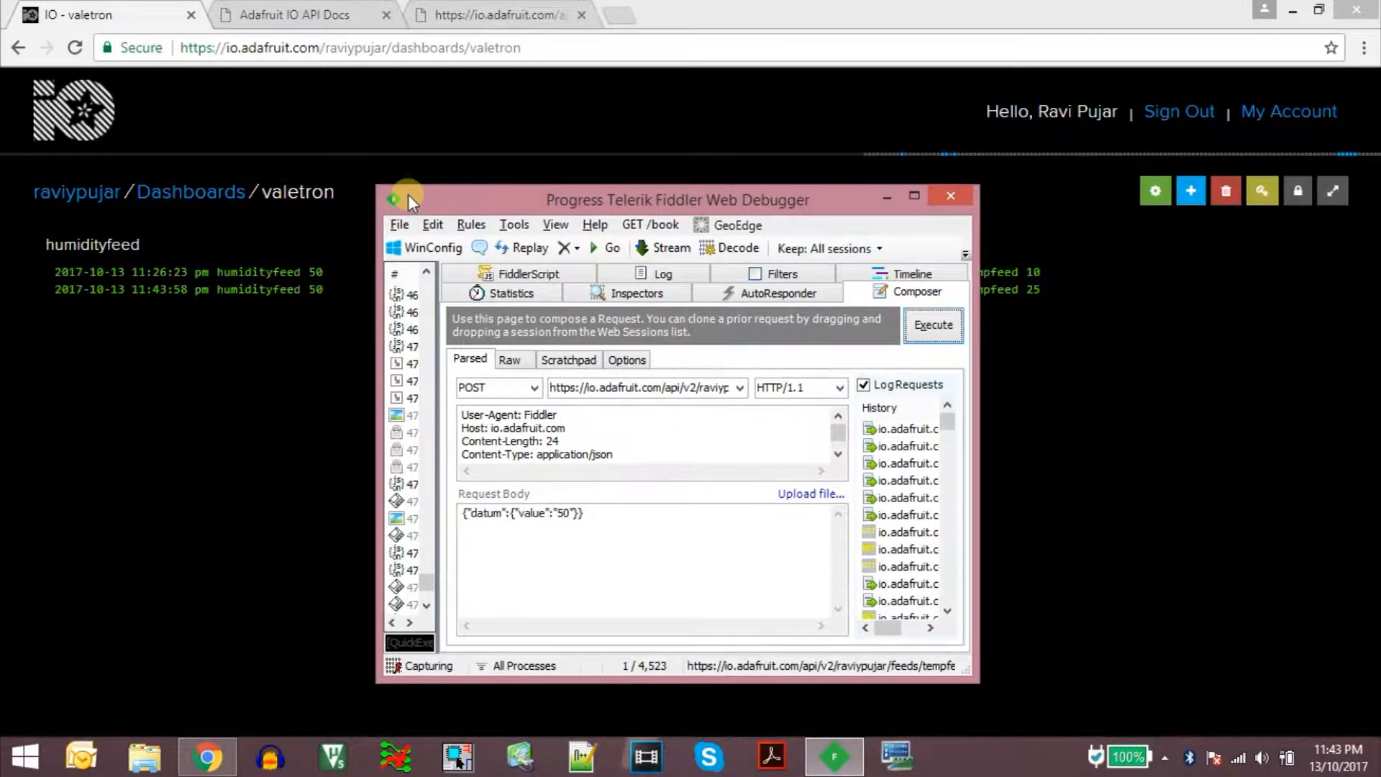
{"action": "double_click", "coordinate": [570, 511]}
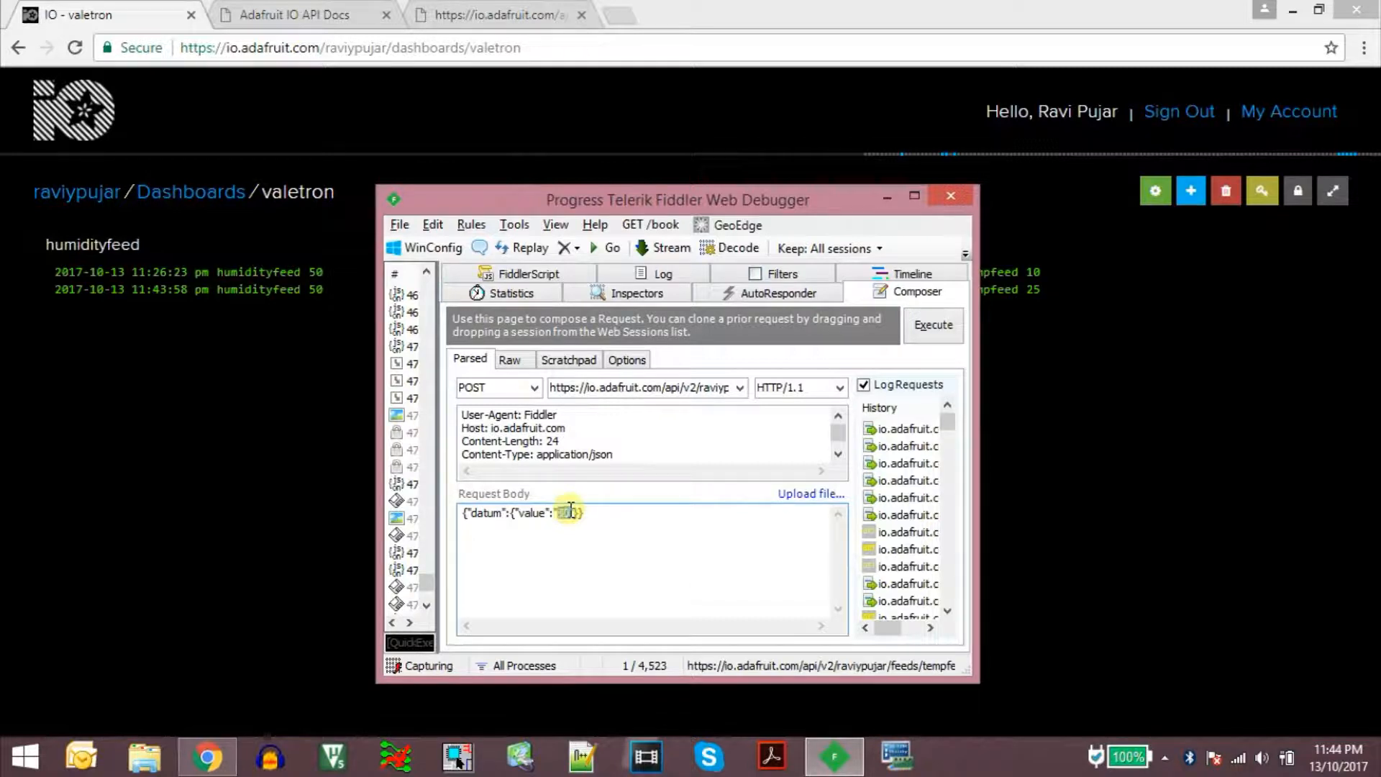
{"action": "left_click", "coordinate": [931, 325]}
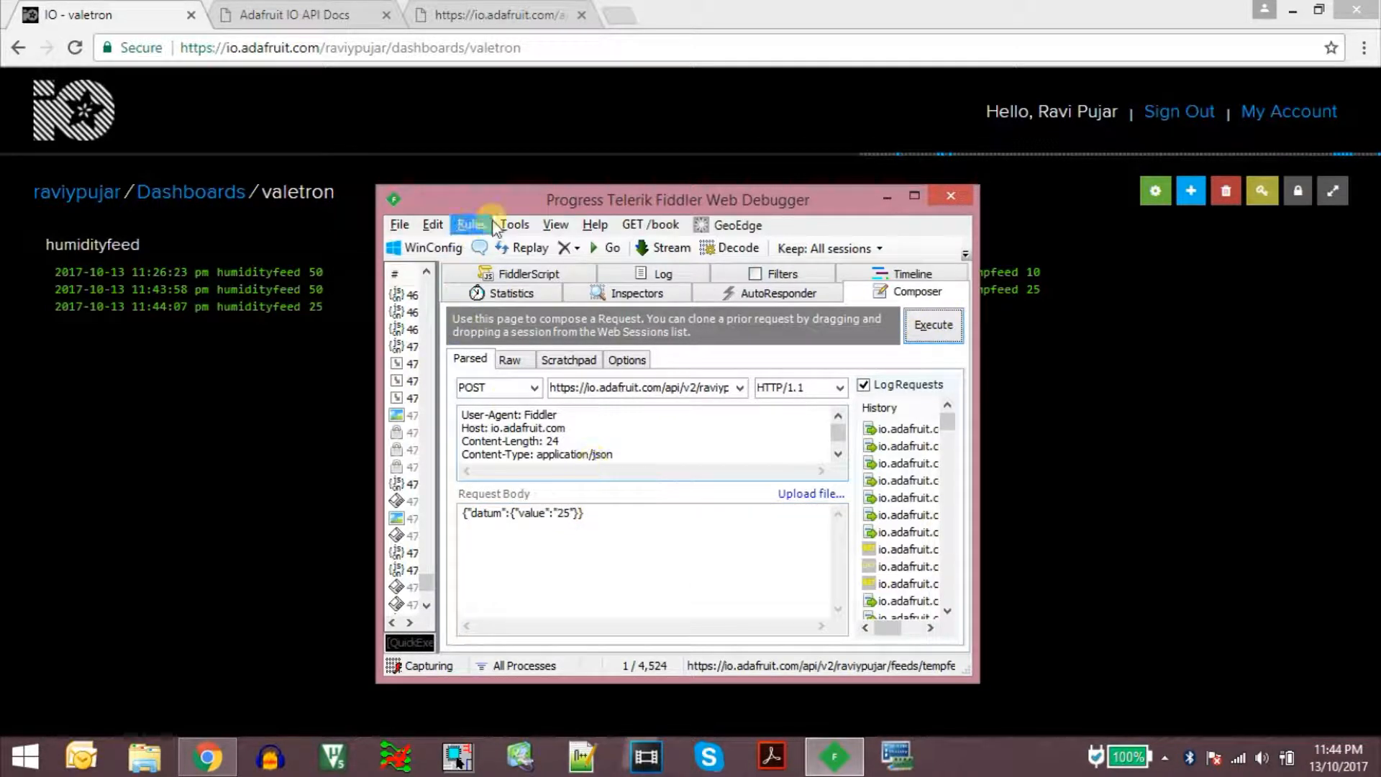
{"action": "left_click_drag", "start_coordinate": [655, 212], "coordinate": [1111, 140]}
{"action": "left_click", "coordinate": [1222, 245]}
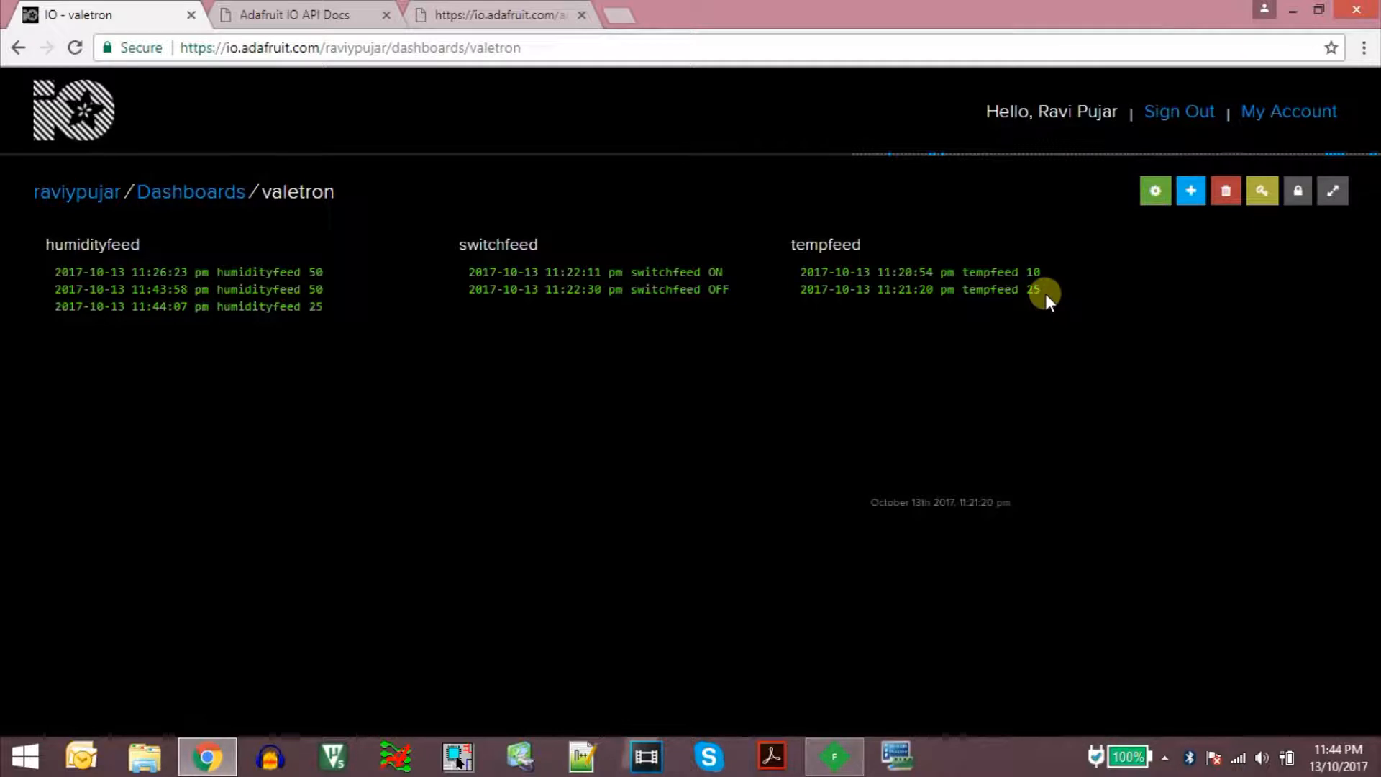
Create a Gauge block for humidityfeed (range 0–100), now showing 25
{"action": "left_click", "coordinate": [1192, 194]}
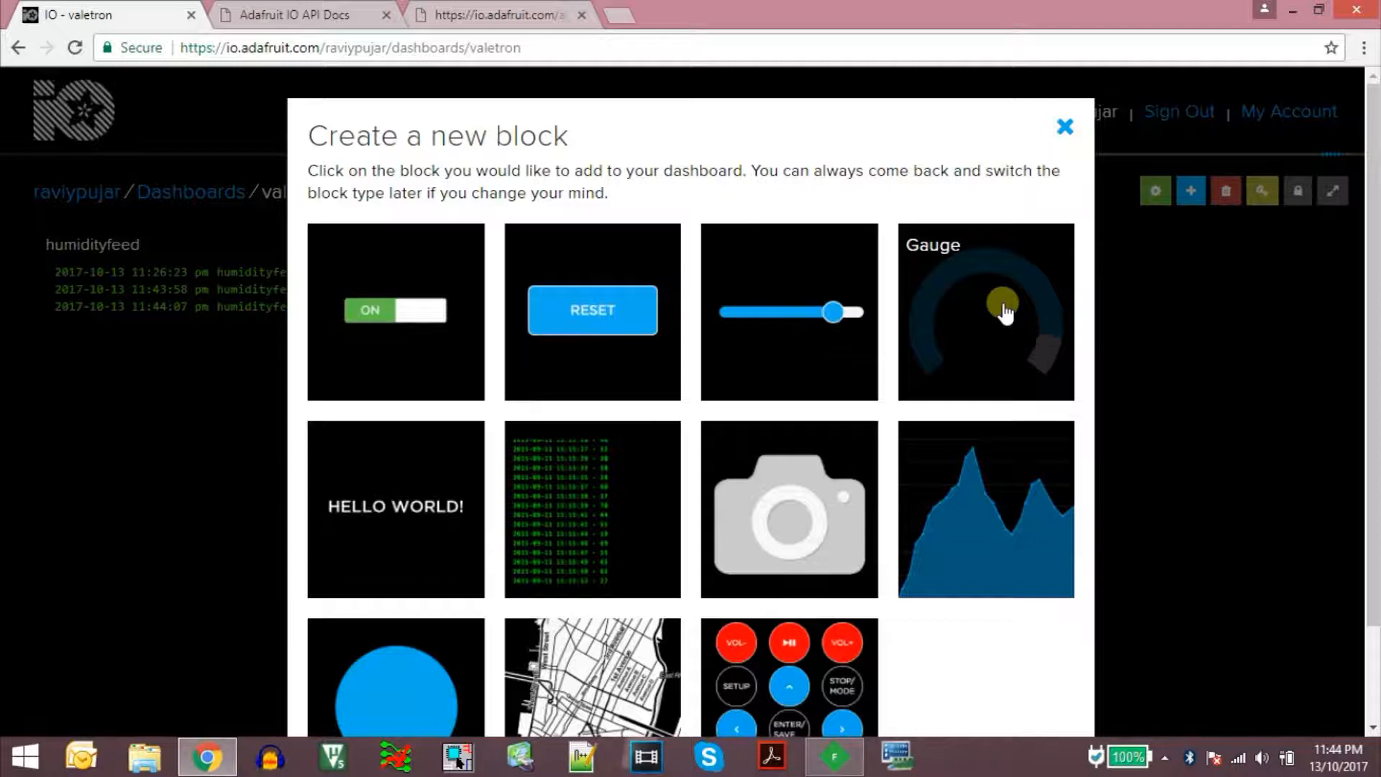
{"action": "left_click", "coordinate": [1005, 311]}
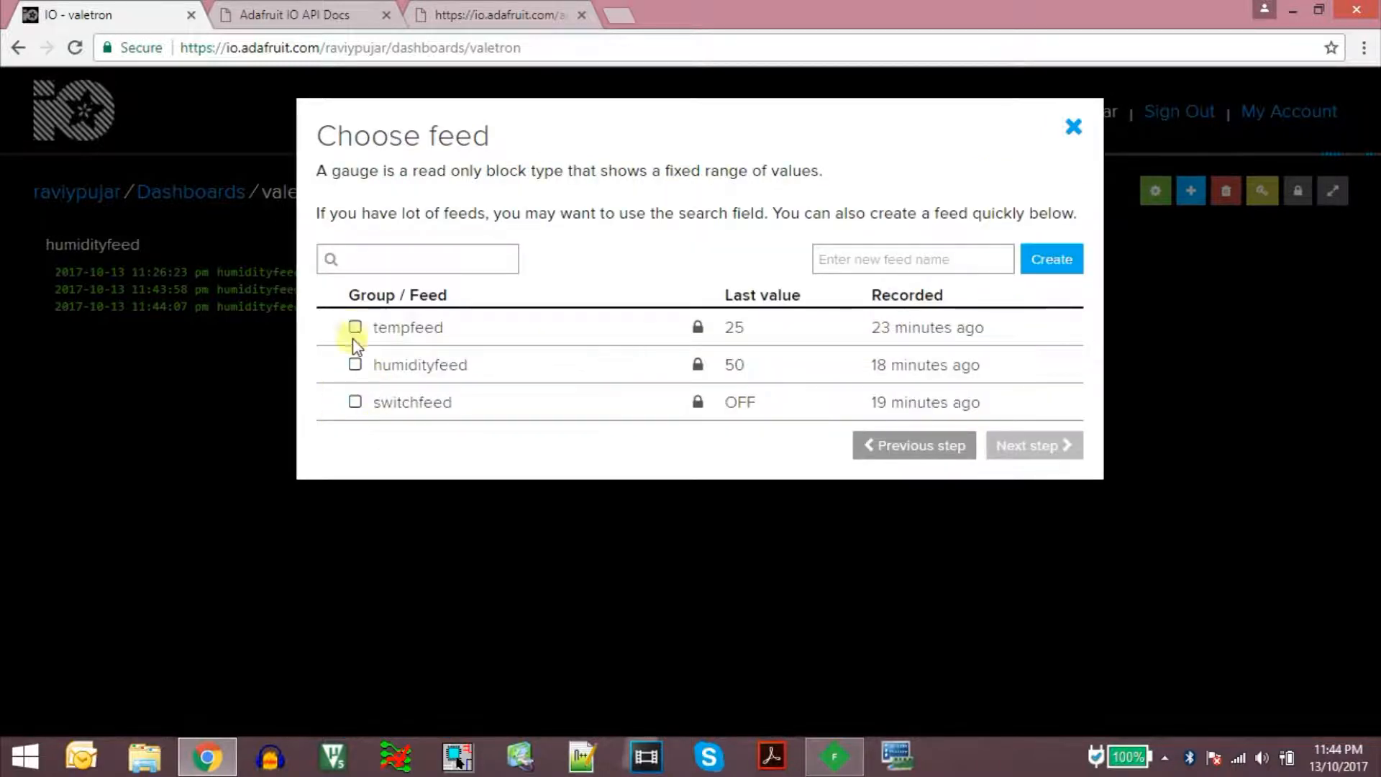
{"action": "left_click", "coordinate": [356, 364]}
{"action": "left_click", "coordinate": [1016, 469]}
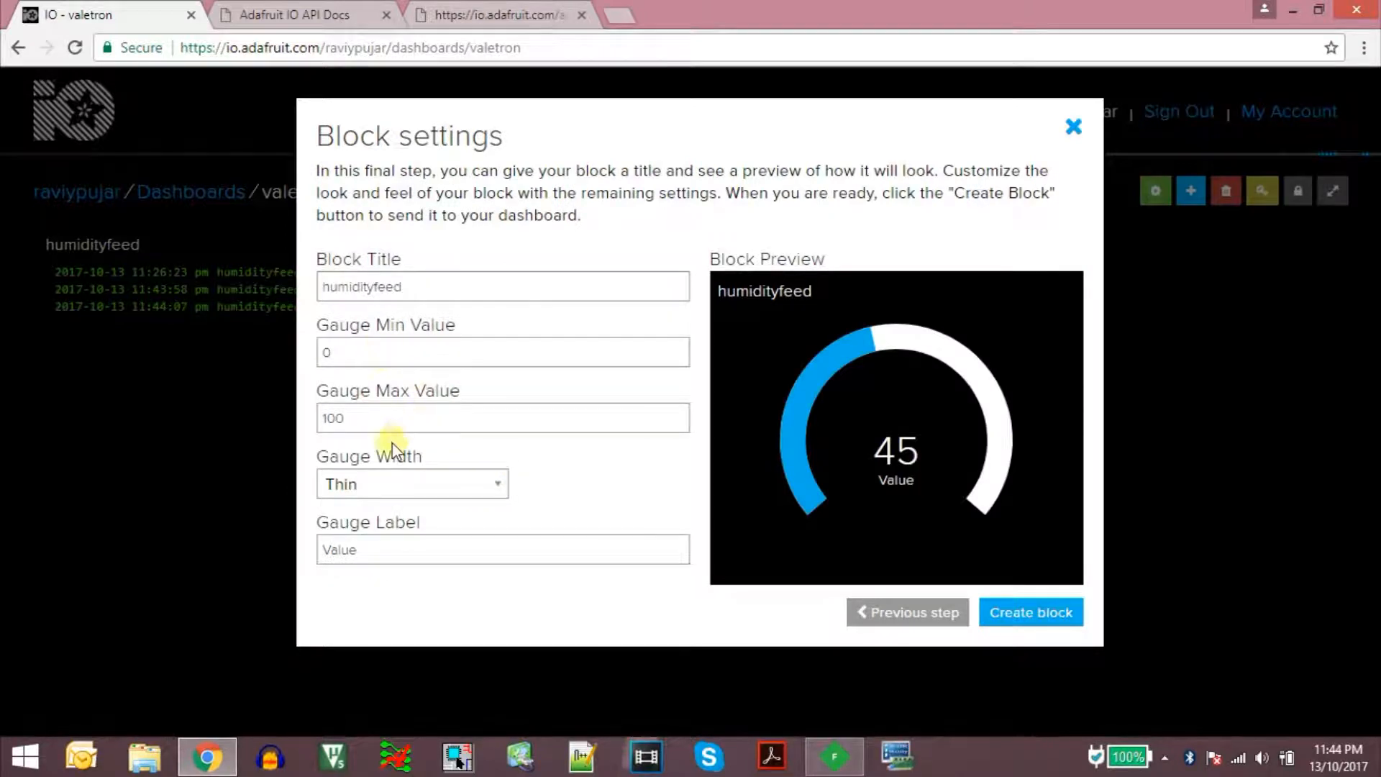
{"action": "left_click", "coordinate": [1022, 613]}
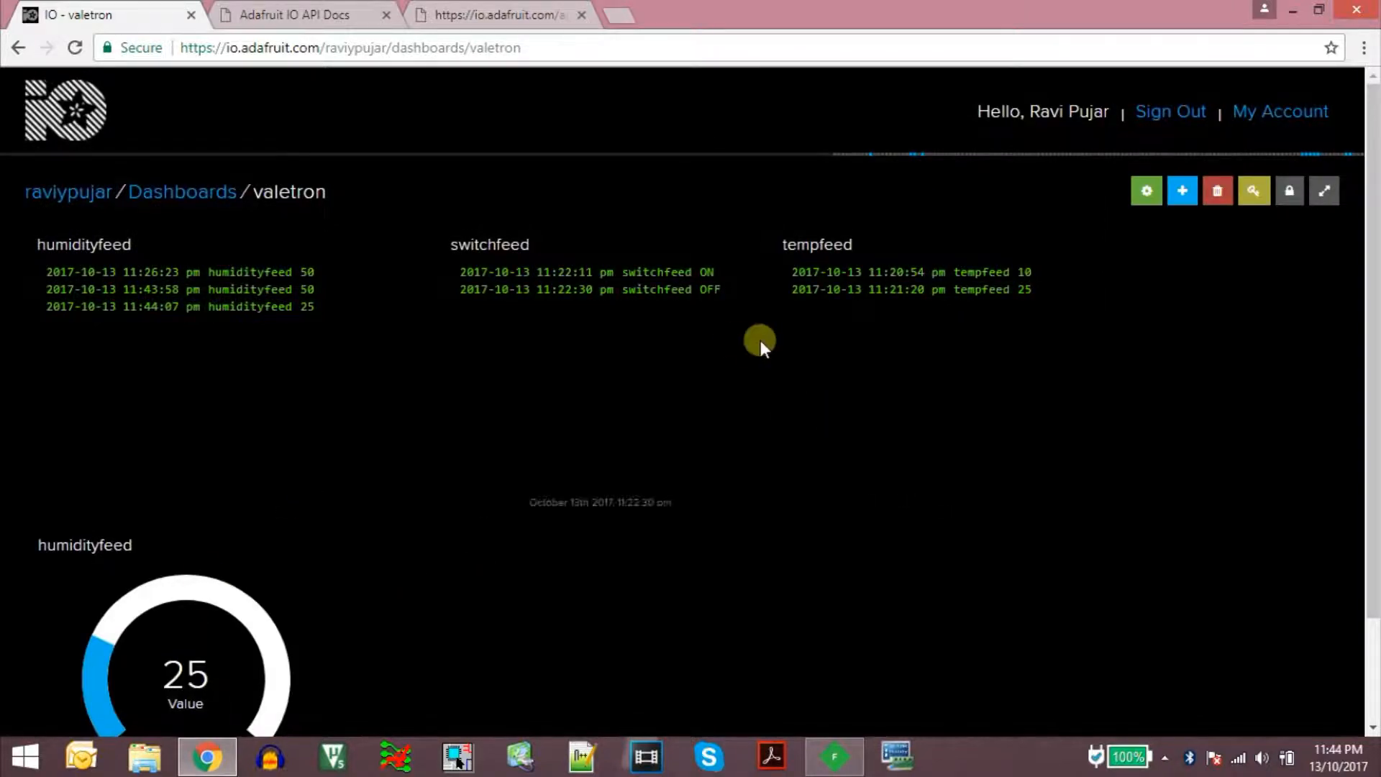
{"action": "scroll", "coordinate": [460, 545], "scroll_direction": "down", "scroll_amount": 2}
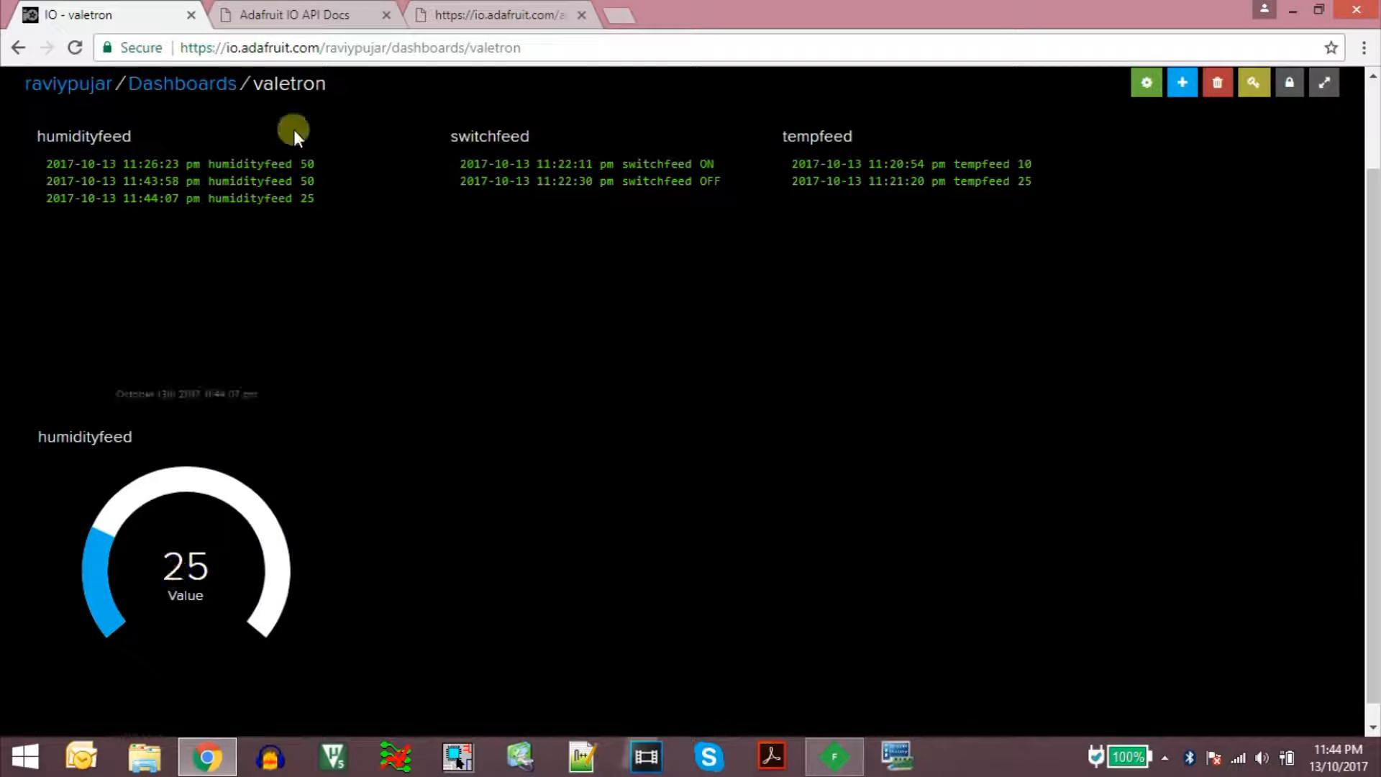
Add a Toggle block linked to switchfeed
{"action": "left_click", "coordinate": [1184, 85]}
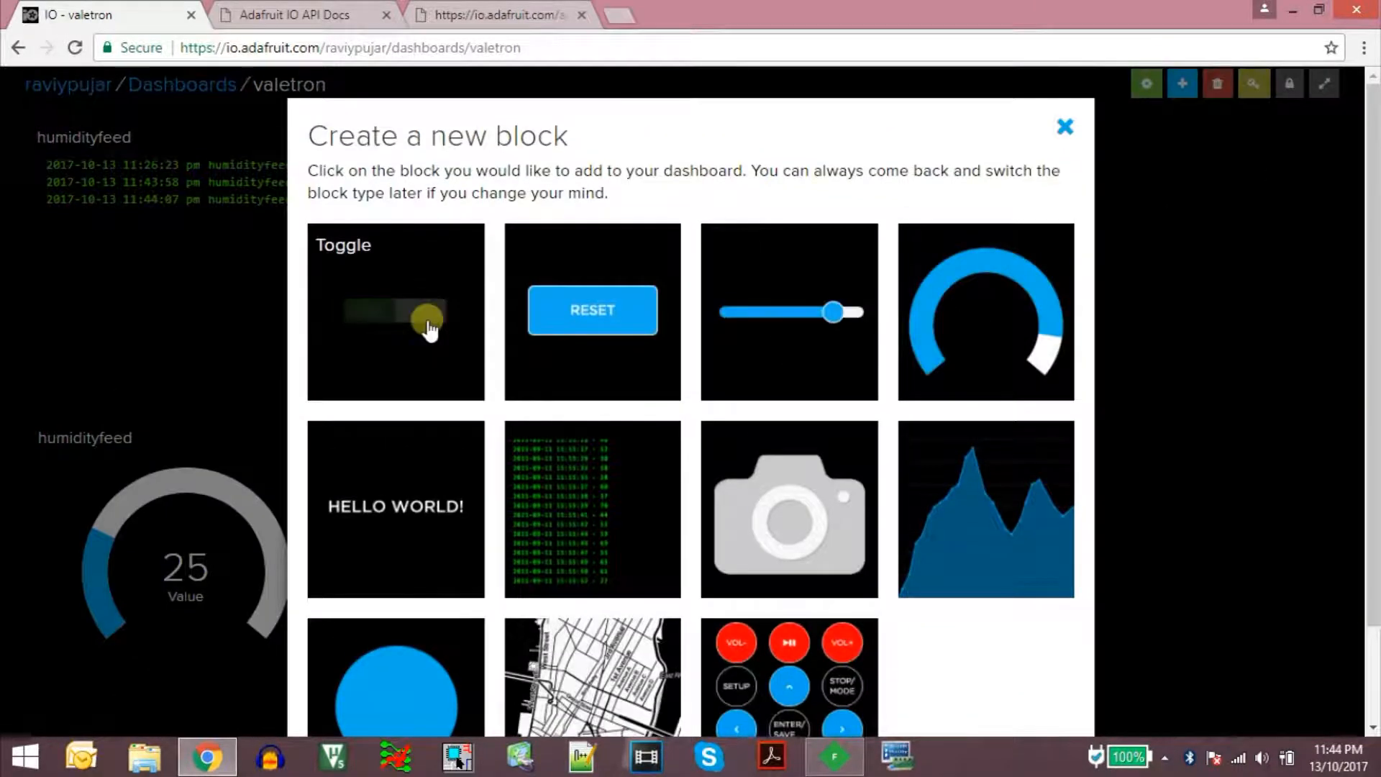
{"action": "left_click", "coordinate": [429, 329]}
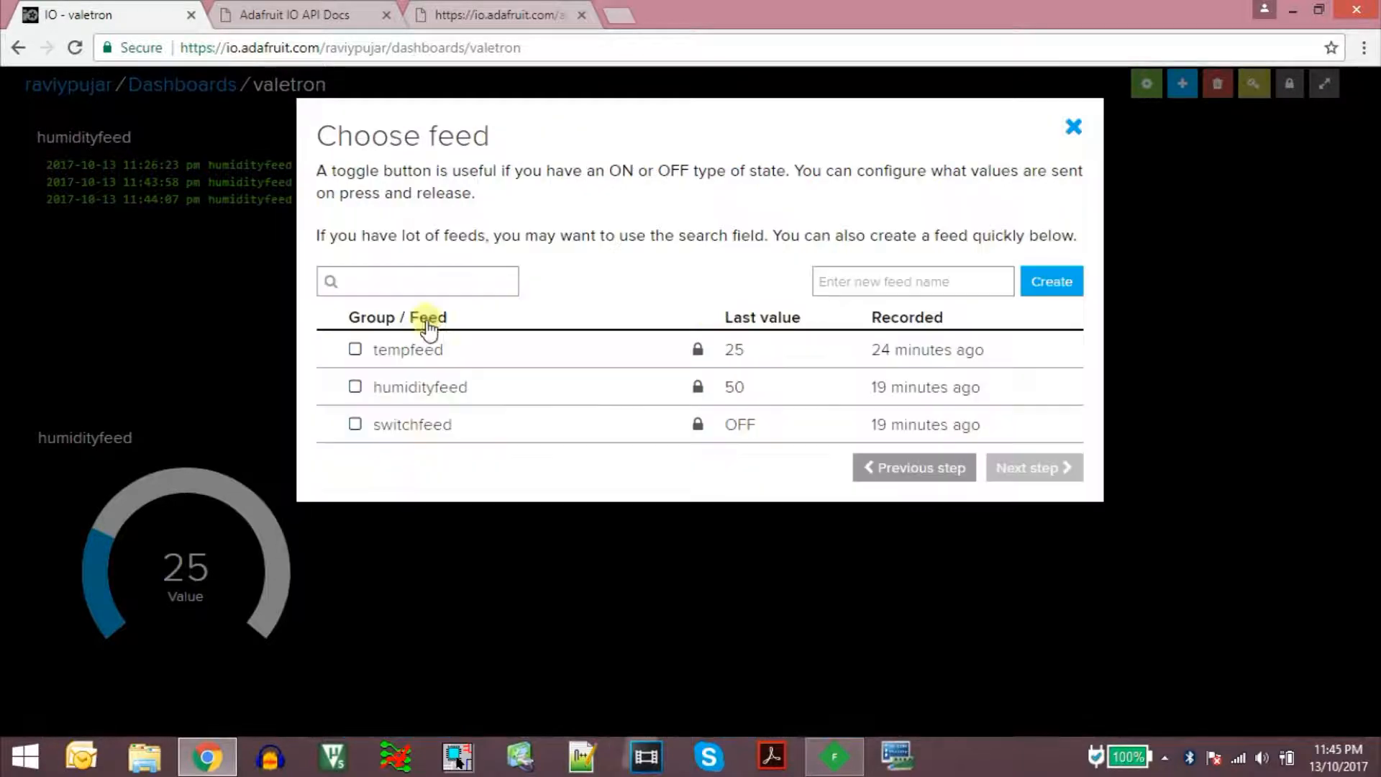
{"action": "left_click", "coordinate": [356, 426]}
{"action": "left_click", "coordinate": [1045, 469]}
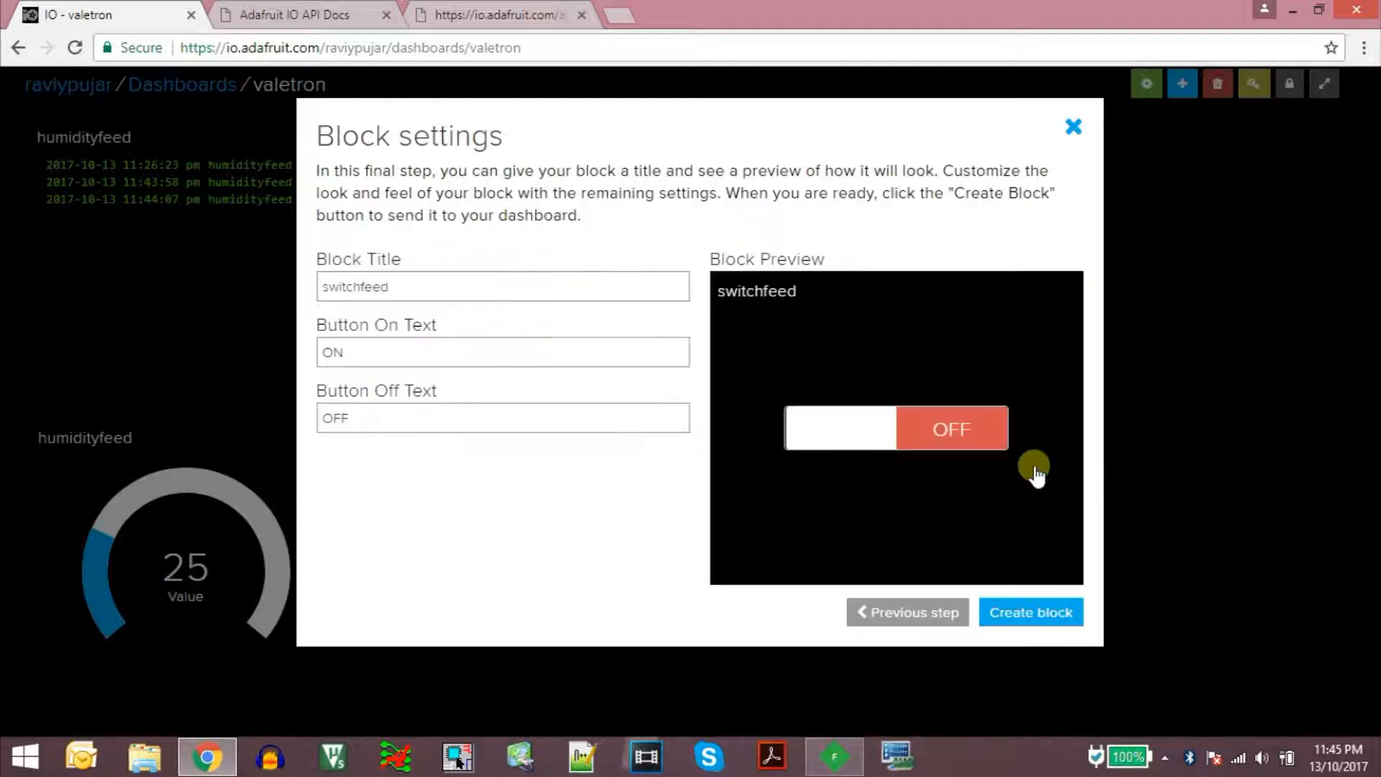
{"action": "left_click", "coordinate": [1041, 607]}
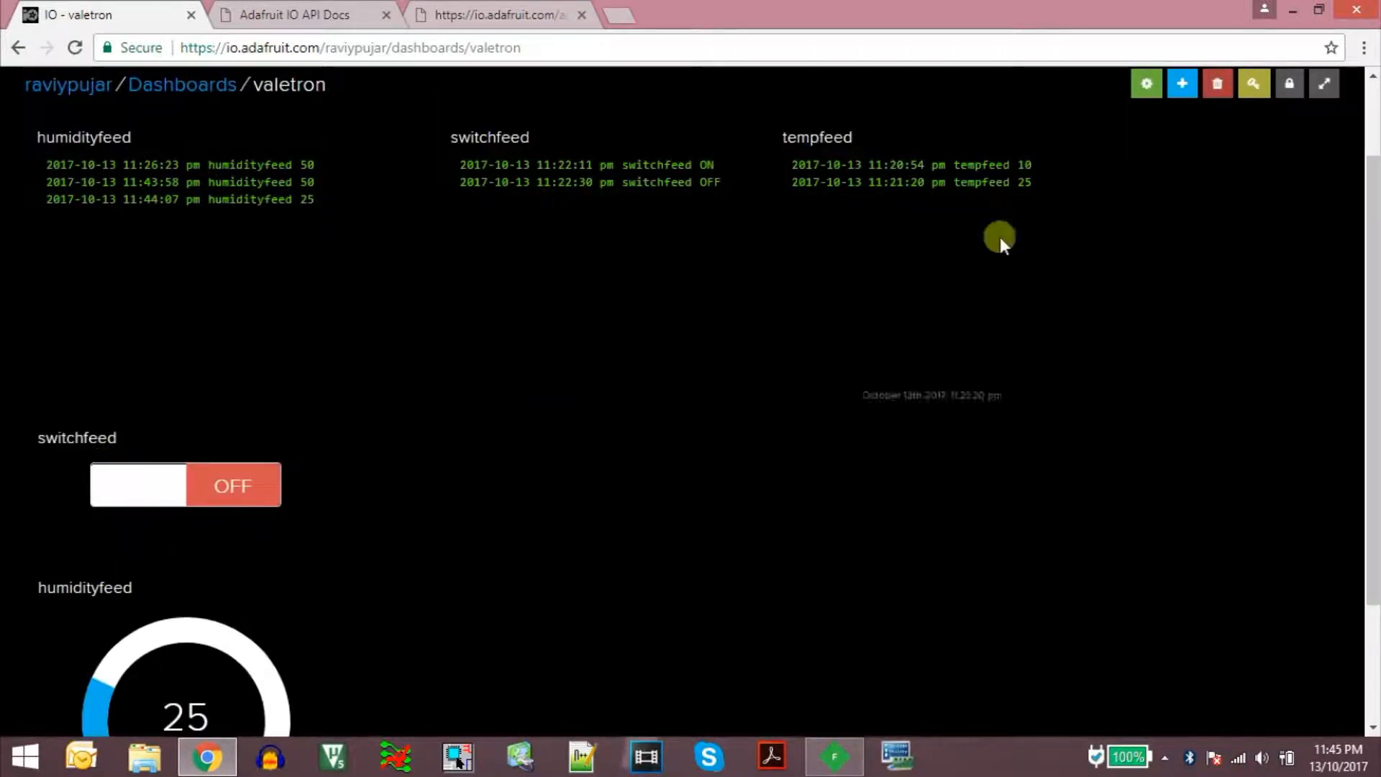
Add a Line Chart block plotting tempfeed
{"action": "left_click", "coordinate": [1183, 86]}
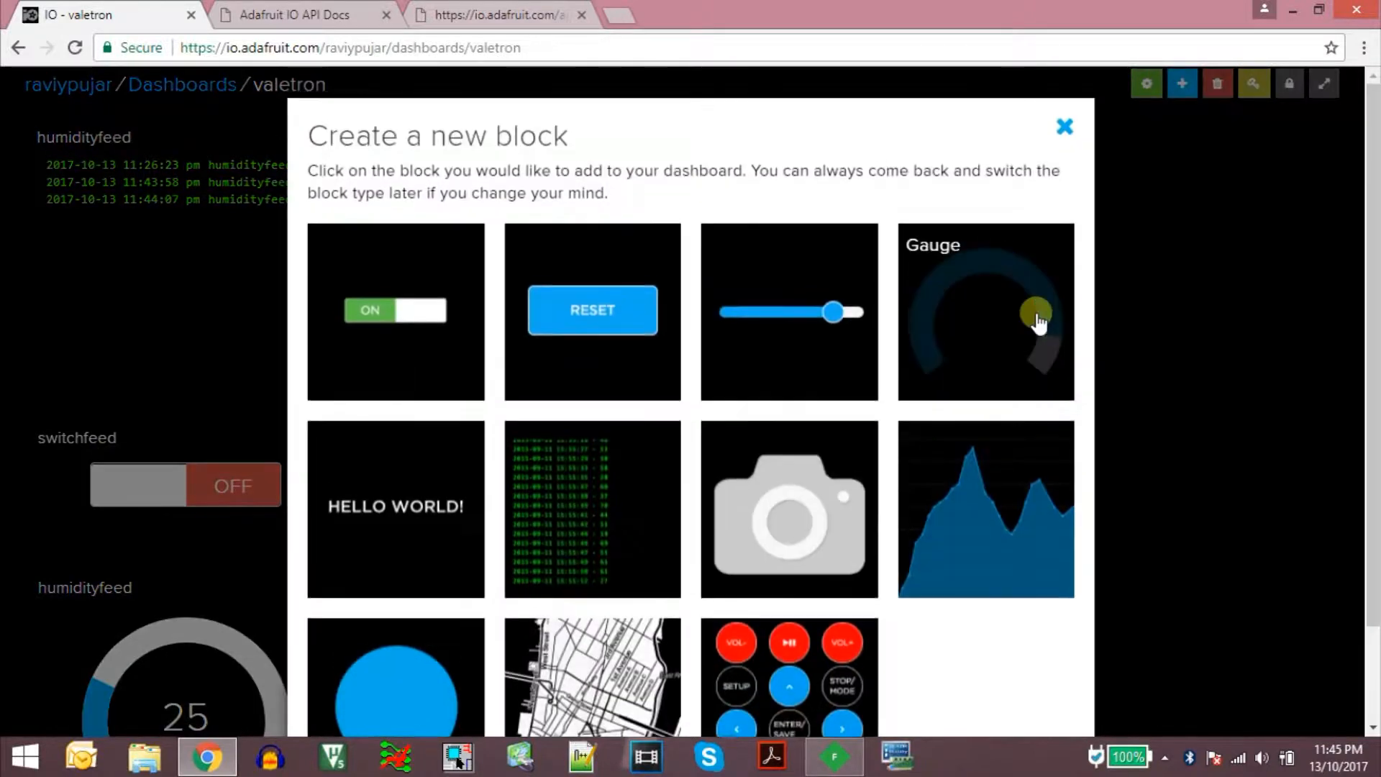
{"action": "left_click", "coordinate": [997, 518]}
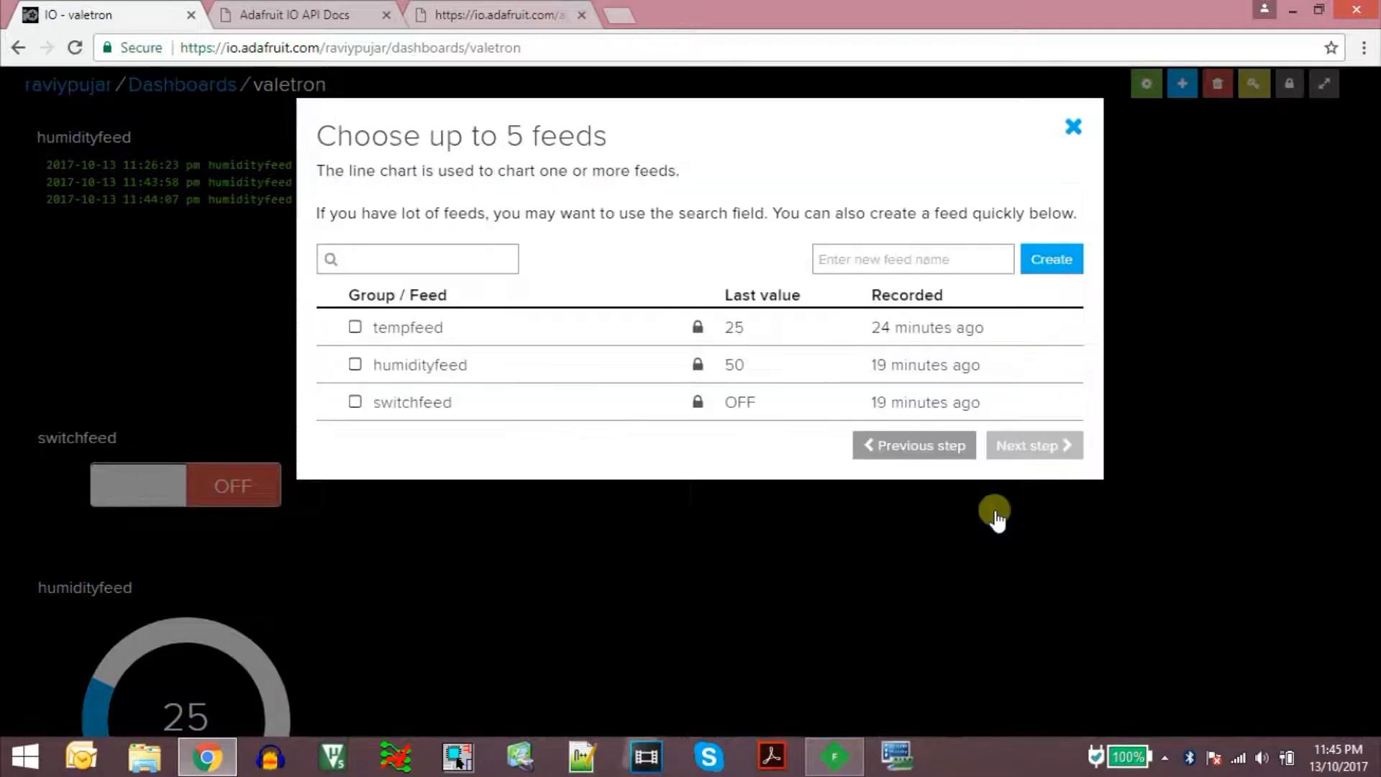
{"action": "left_click", "coordinate": [356, 327]}
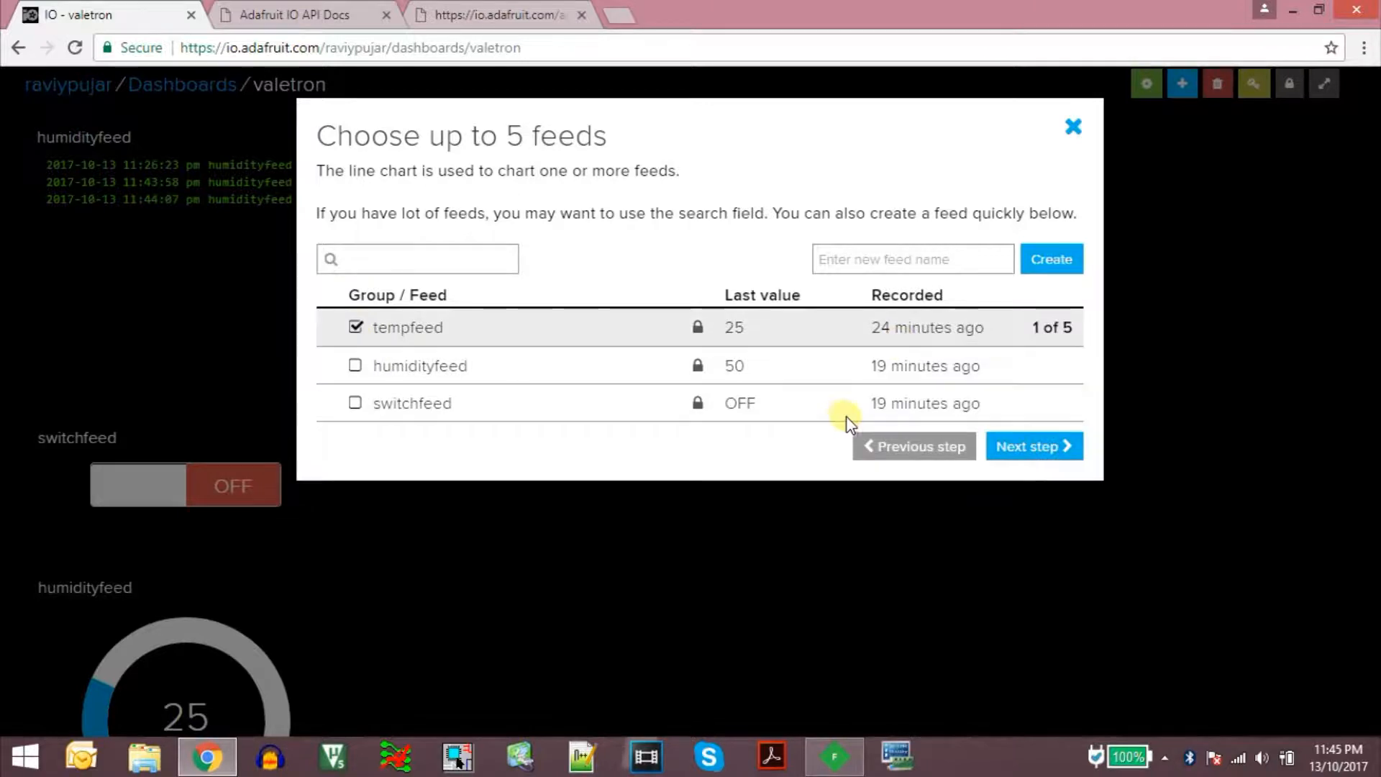
{"action": "left_click", "coordinate": [1051, 454]}
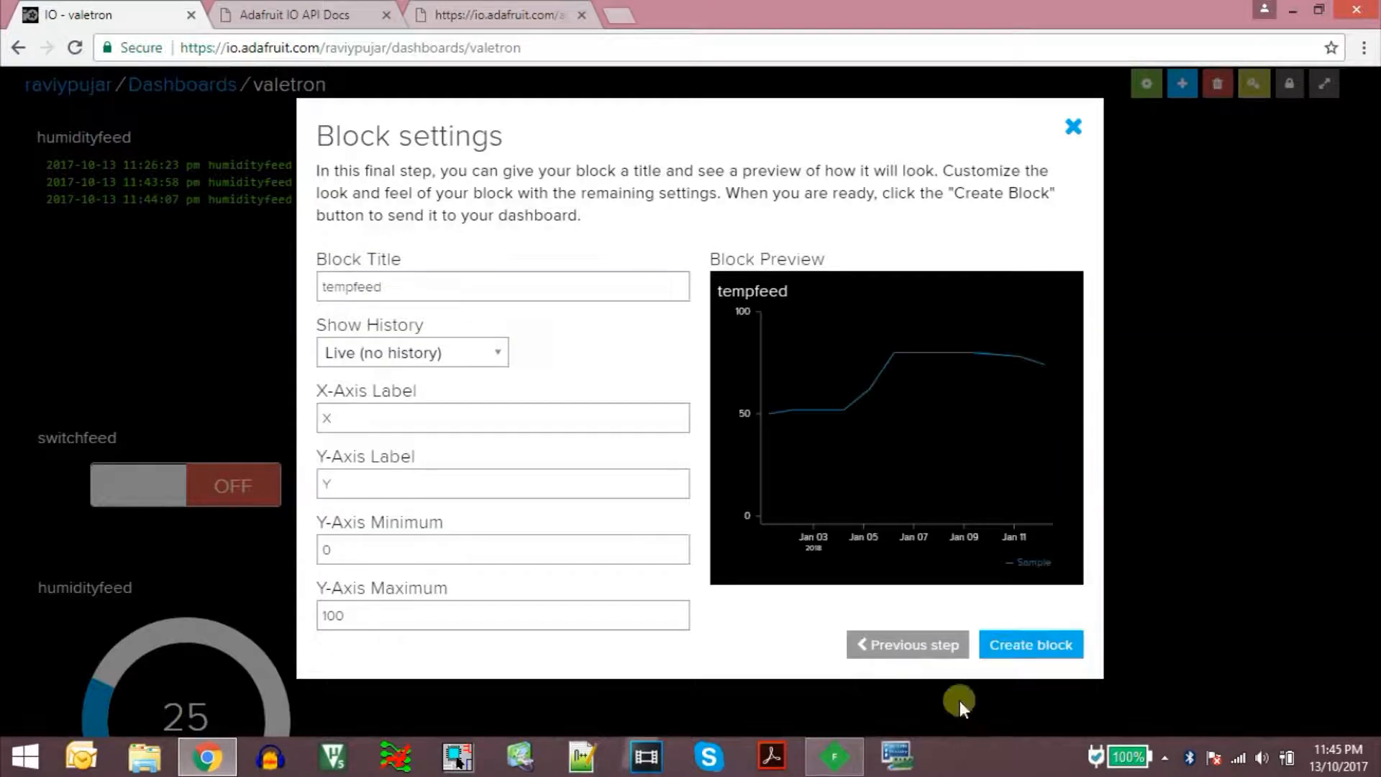
{"action": "left_click", "coordinate": [1030, 646]}
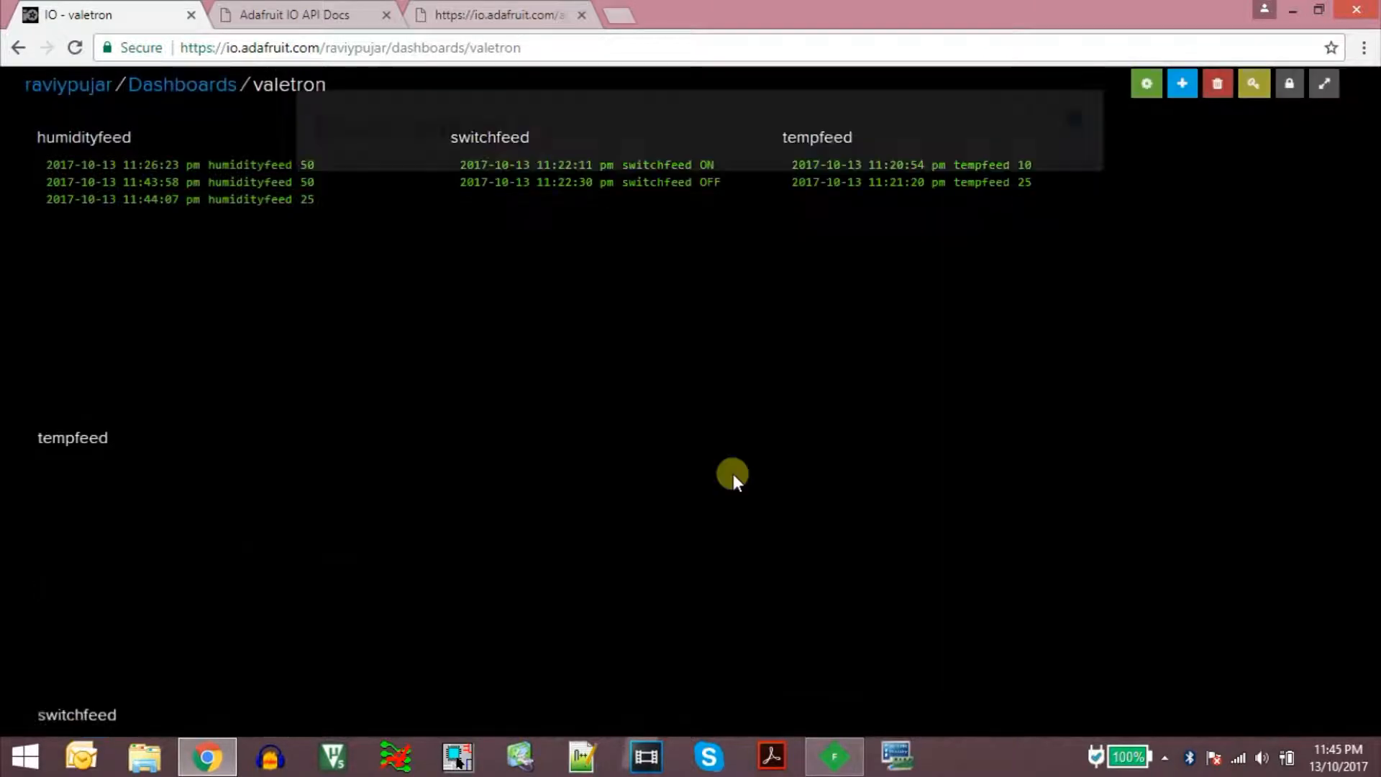
Enter layout editing and move the tempfeed chart into the right column
{"action": "scroll", "coordinate": [1014, 364], "scroll_direction": "down", "scroll_amount": 6}
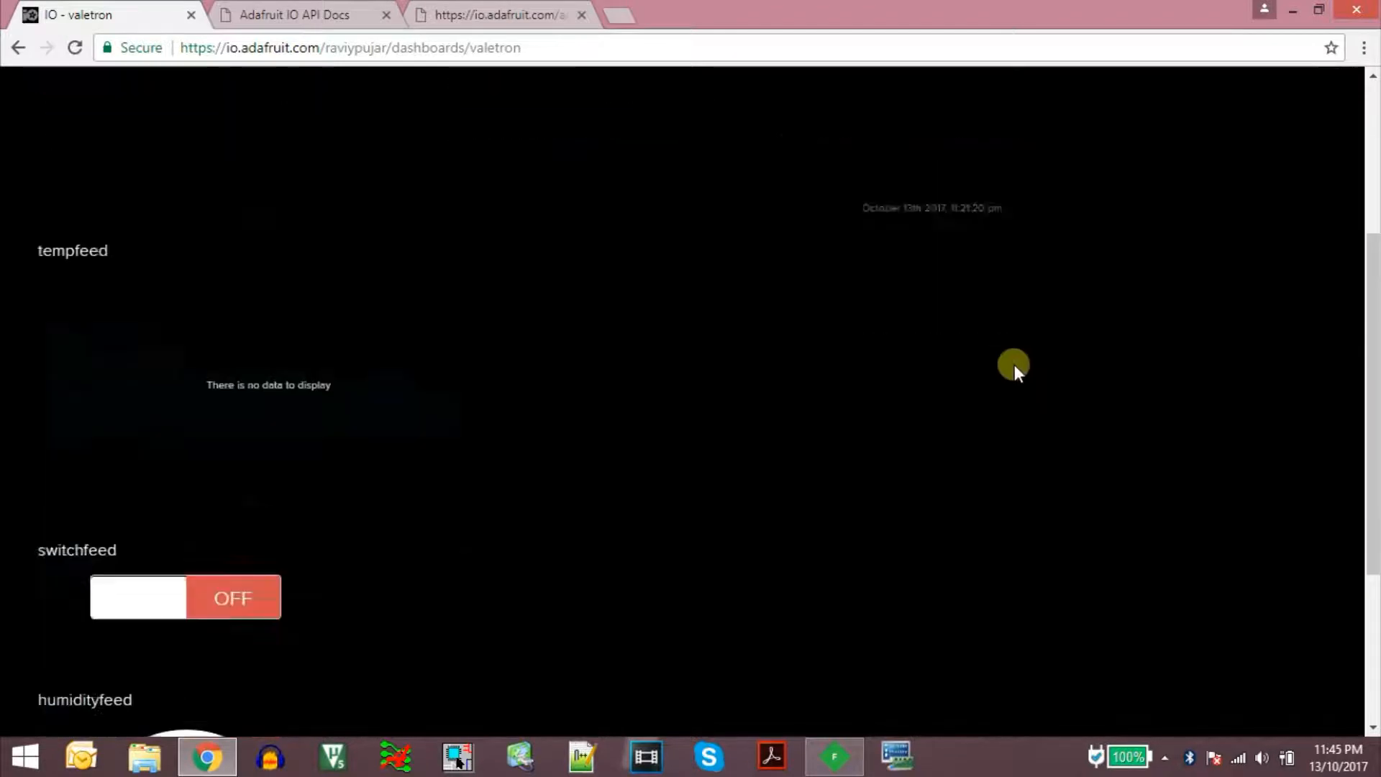
{"action": "scroll", "coordinate": [1014, 364], "scroll_direction": "up", "scroll_amount": 8}
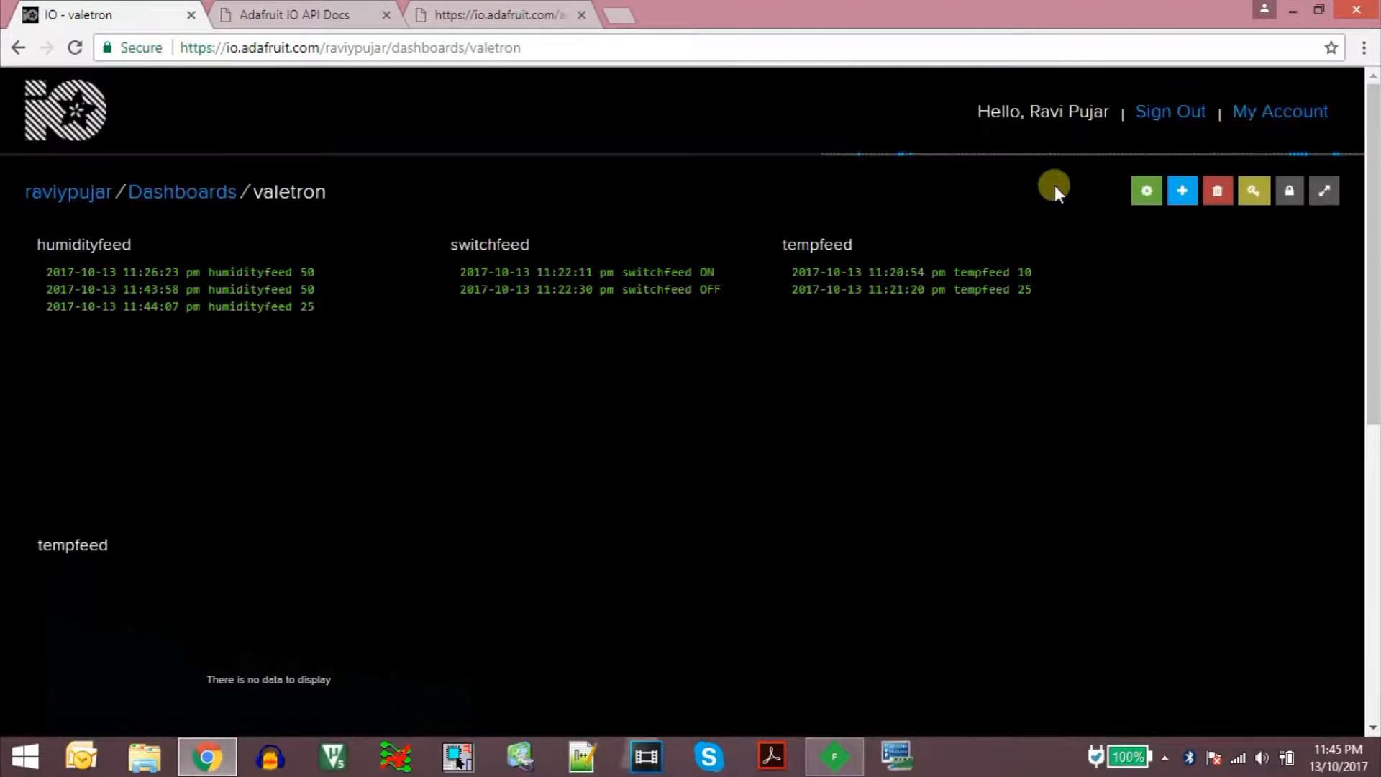
{"action": "left_click", "coordinate": [1147, 191]}
{"action": "scroll", "coordinate": [567, 431], "scroll_direction": "down", "scroll_amount": 1}
{"action": "scroll", "coordinate": [567, 430], "scroll_direction": "down", "scroll_amount": 1}
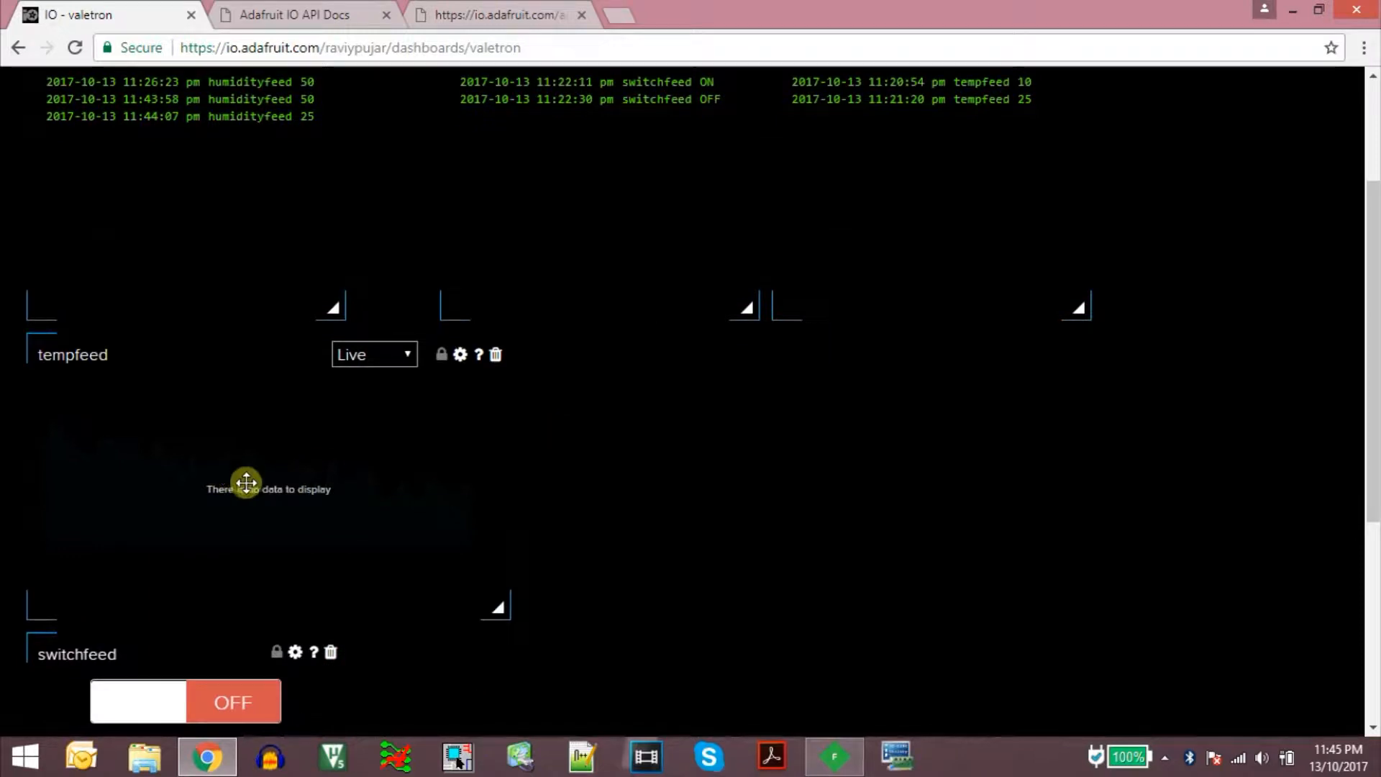
{"action": "left_click_drag", "start_coordinate": [300, 471], "coordinate": [918, 450]}
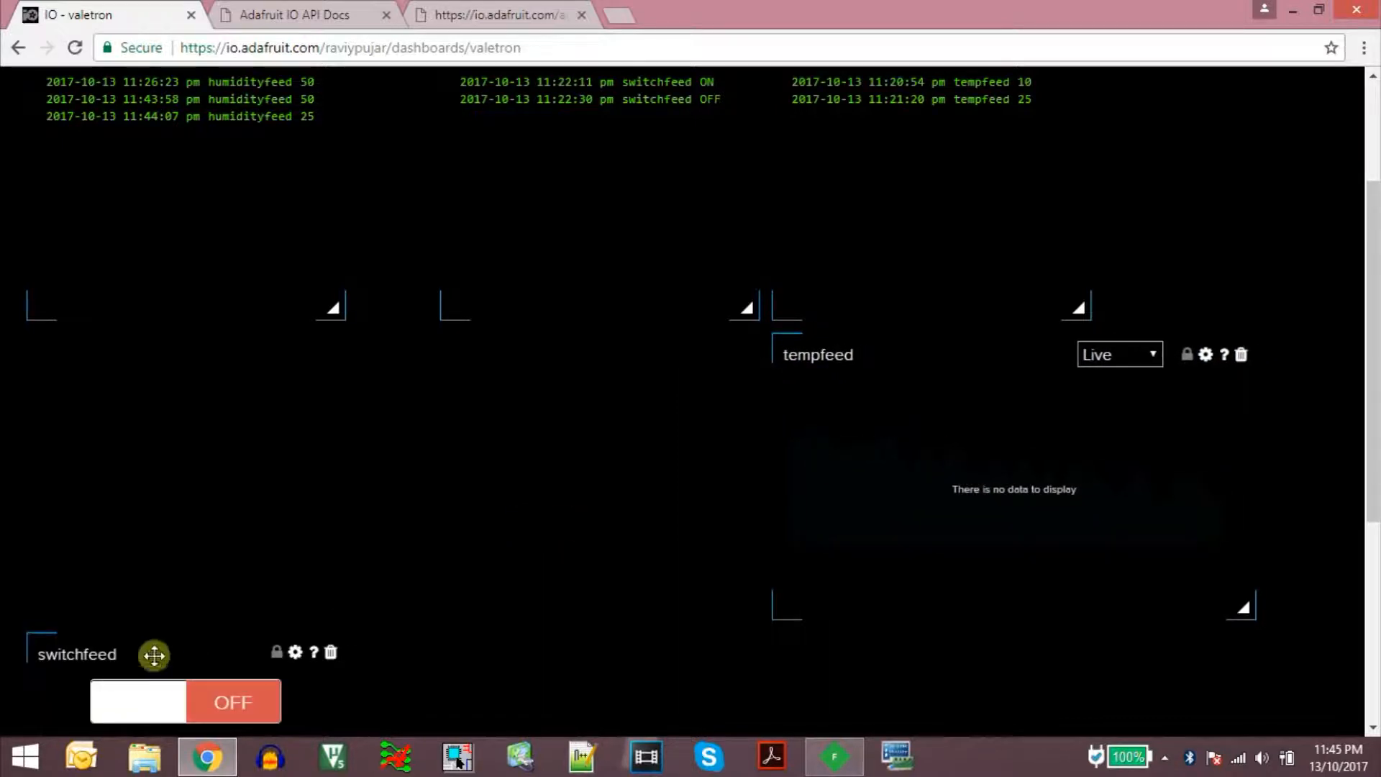
Move the switchfeed toggle to the middle and humidityfeed gauge left, then finish editing
{"action": "left_click_drag", "start_coordinate": [144, 654], "coordinate": [549, 417]}
{"action": "scroll", "coordinate": [549, 413], "scroll_direction": "up", "scroll_amount": 3}
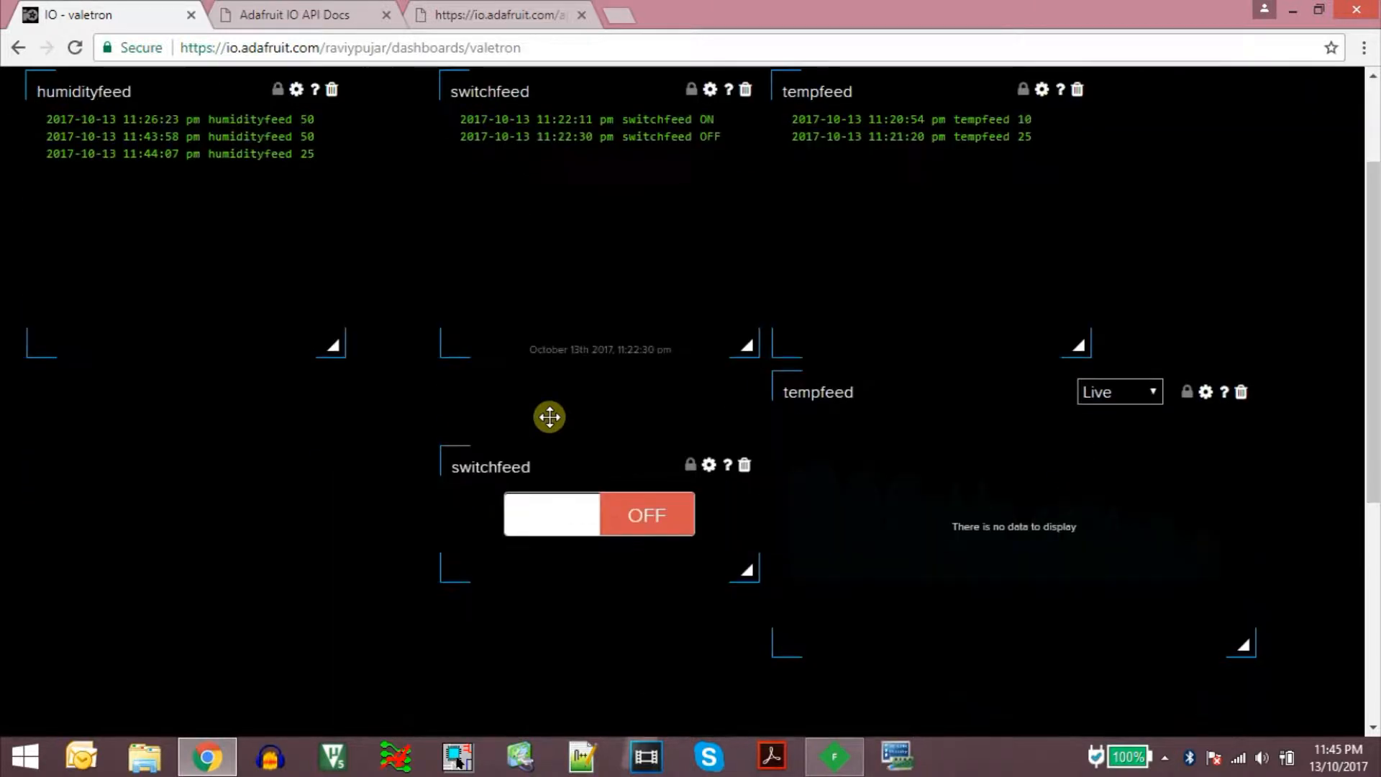
{"action": "scroll", "coordinate": [550, 417], "scroll_direction": "down", "scroll_amount": 3}
{"action": "left_click_drag", "start_coordinate": [127, 658], "coordinate": [184, 438]}
{"action": "scroll", "coordinate": [206, 253], "scroll_direction": "up", "scroll_amount": 3}
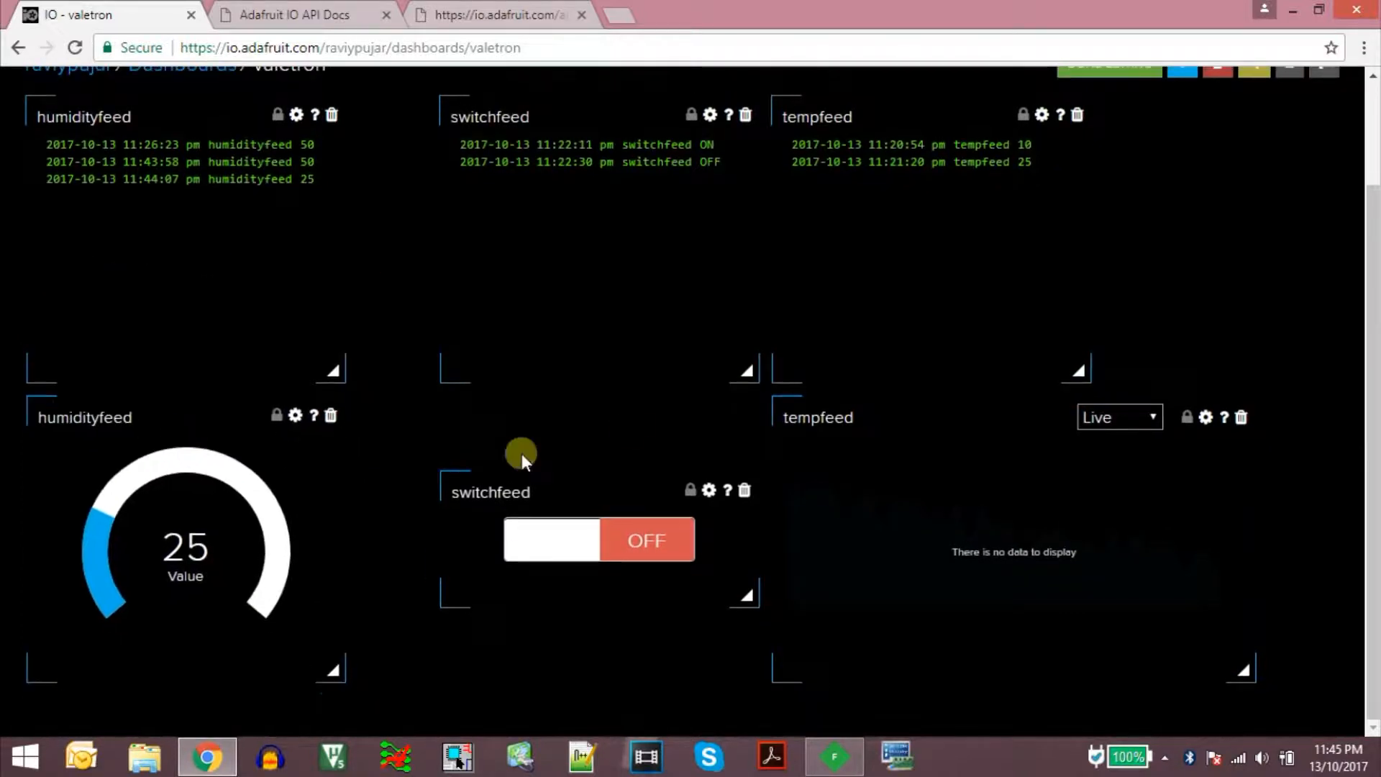
{"action": "scroll", "coordinate": [1133, 249], "scroll_direction": "up", "scroll_amount": 2}
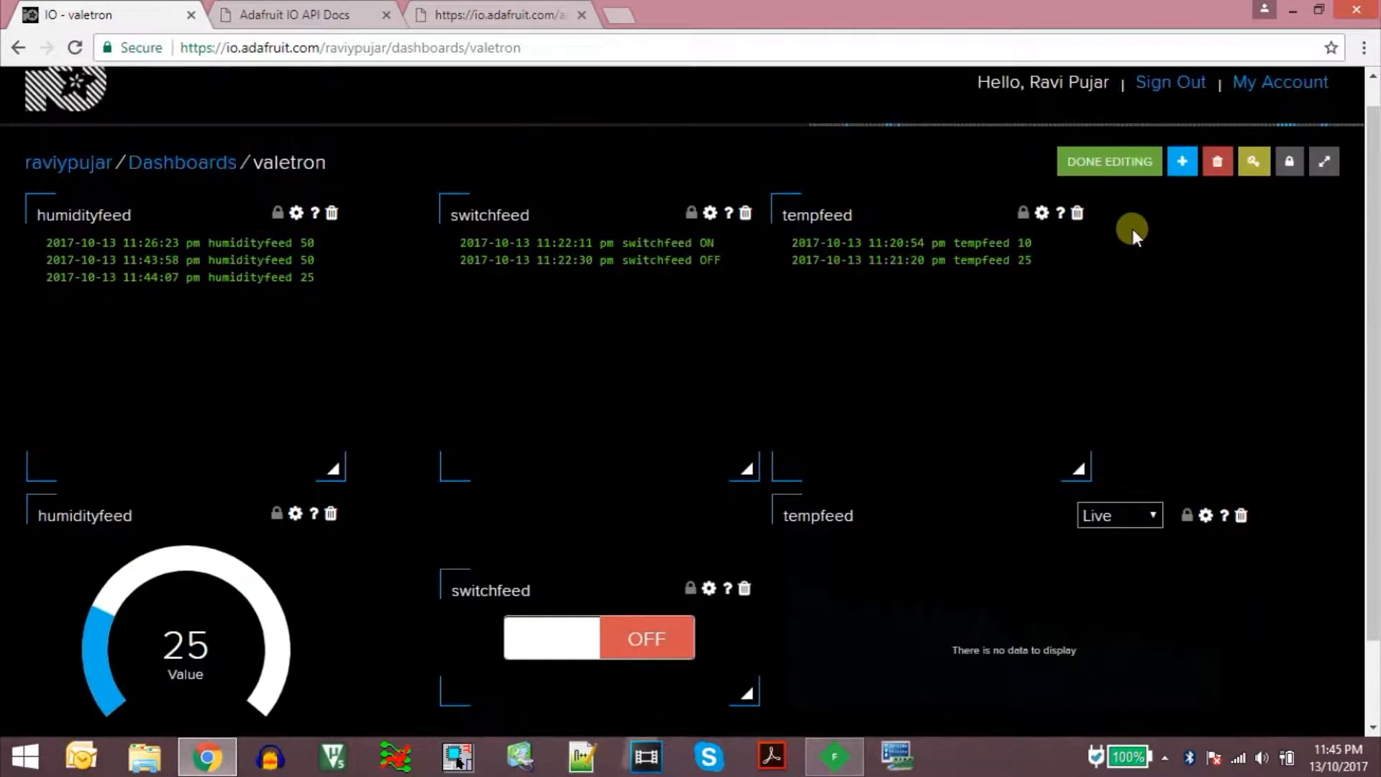
{"action": "left_click", "coordinate": [1124, 174]}
{"action": "scroll", "coordinate": [1023, 339], "scroll_direction": "down", "scroll_amount": 1}
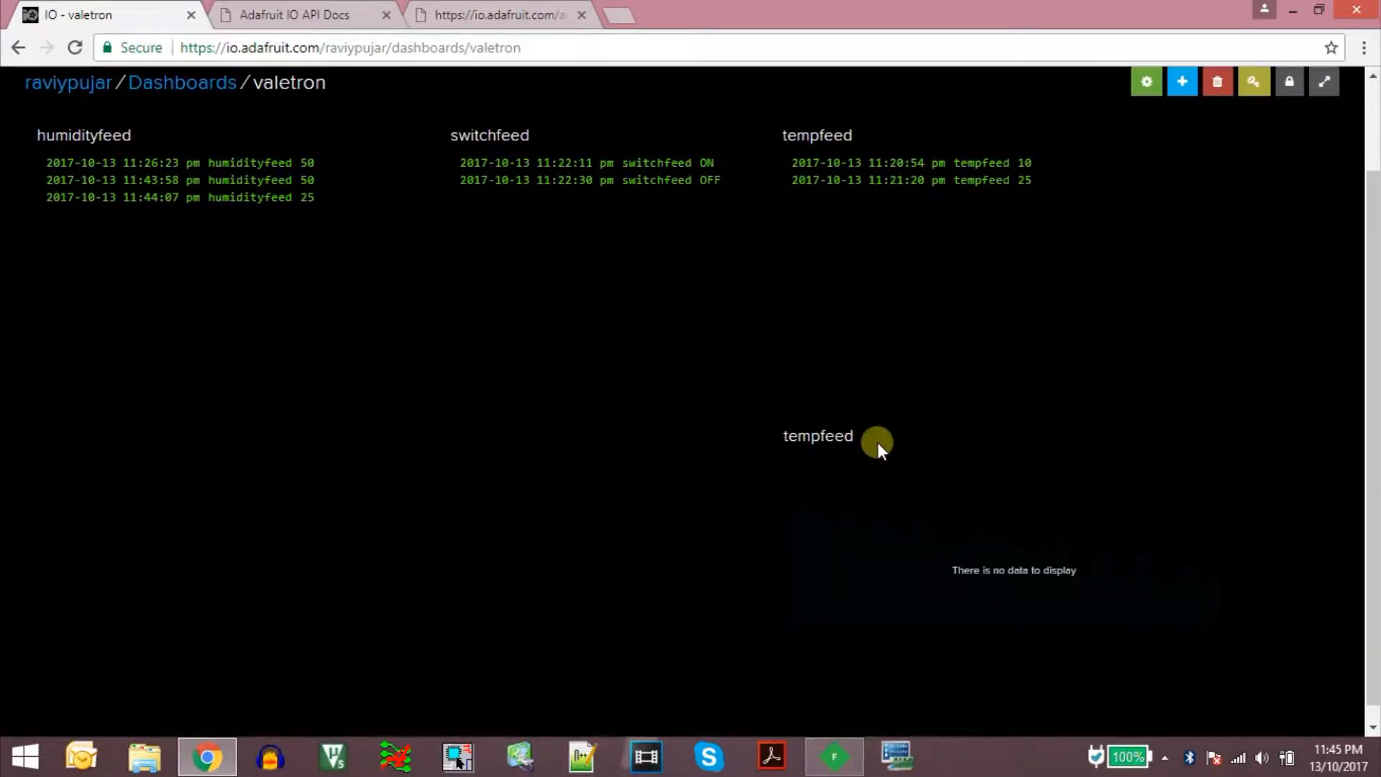
{"action": "scroll", "coordinate": [877, 442], "scroll_direction": "down", "scroll_amount": 1}
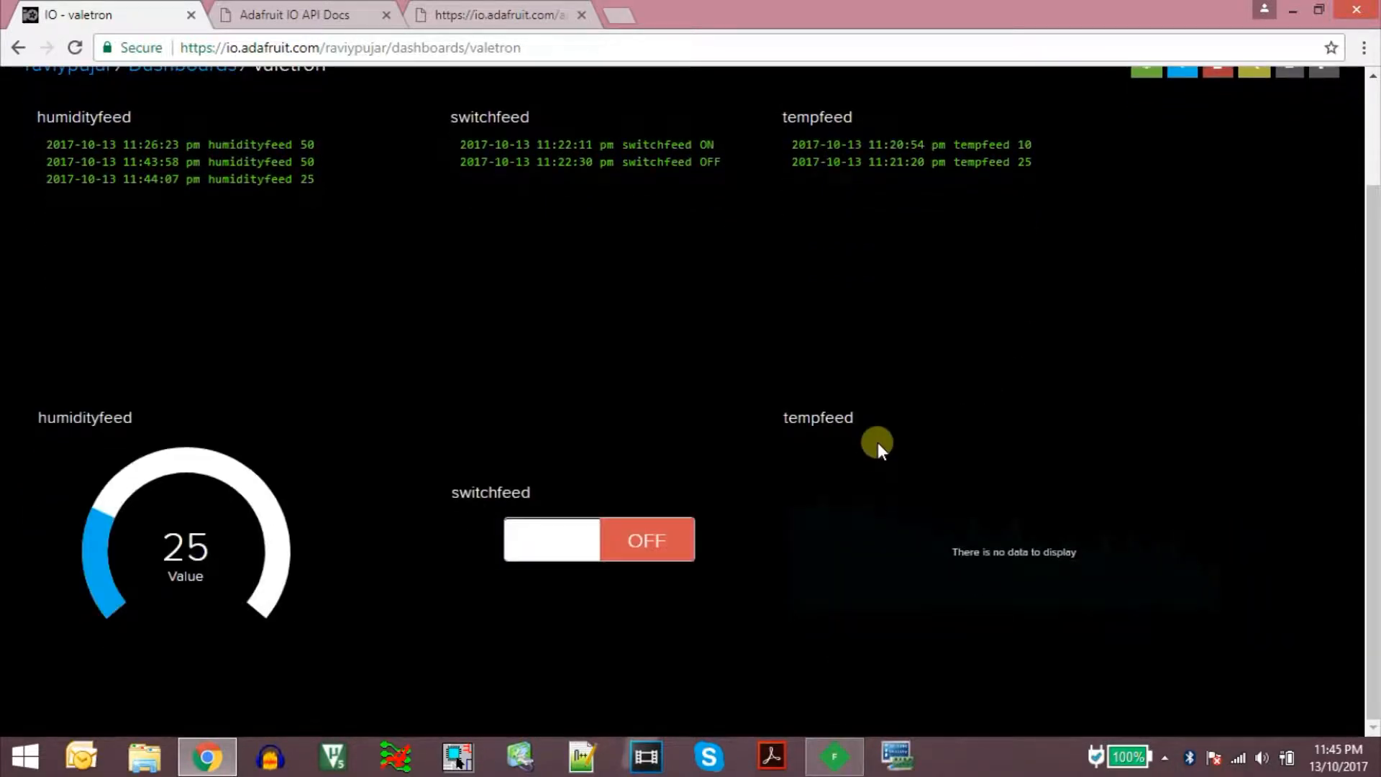
In Fiddler, post the value 55 to humidityfeed
{"action": "left_click", "coordinate": [834, 755]}
{"action": "left_click", "coordinate": [1083, 466]}
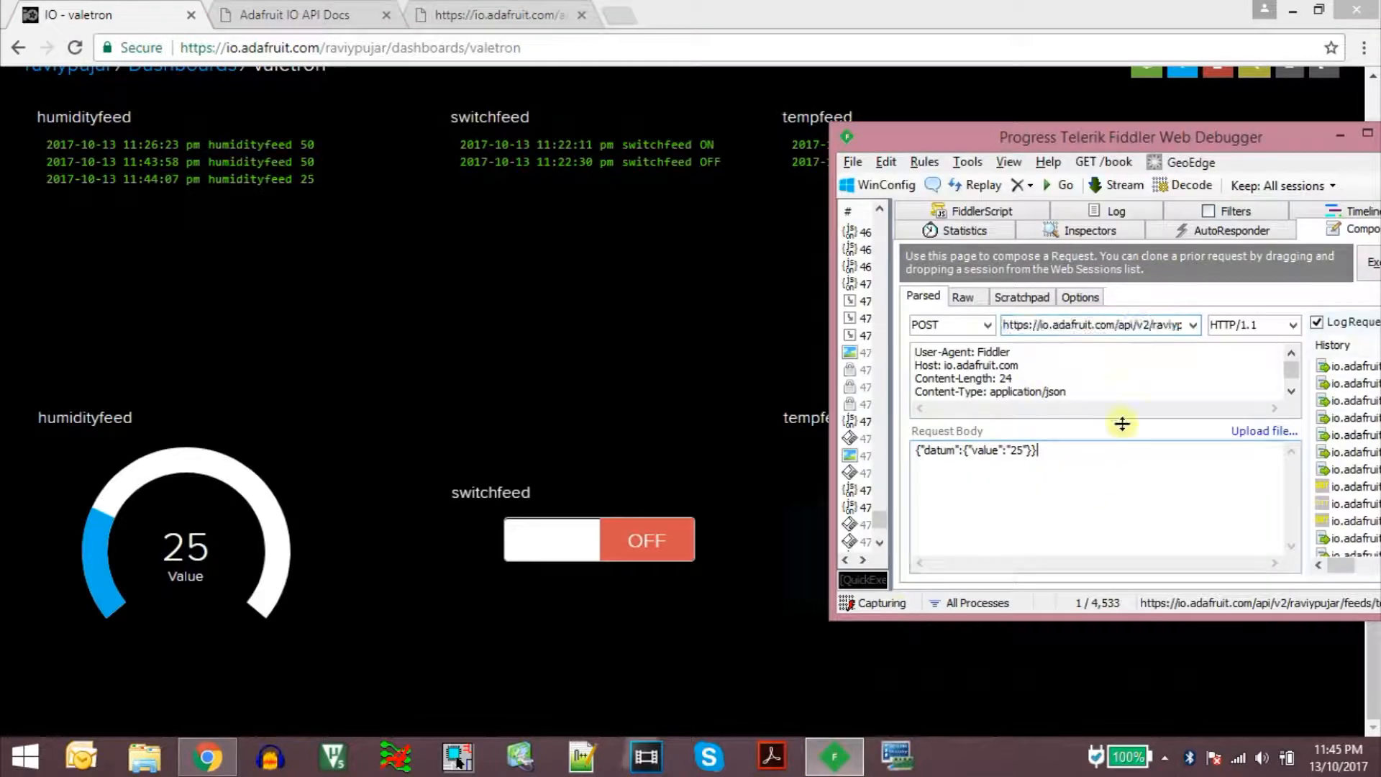
{"action": "double_click", "coordinate": [1139, 322]}
{"action": "left_click", "coordinate": [1022, 453]}
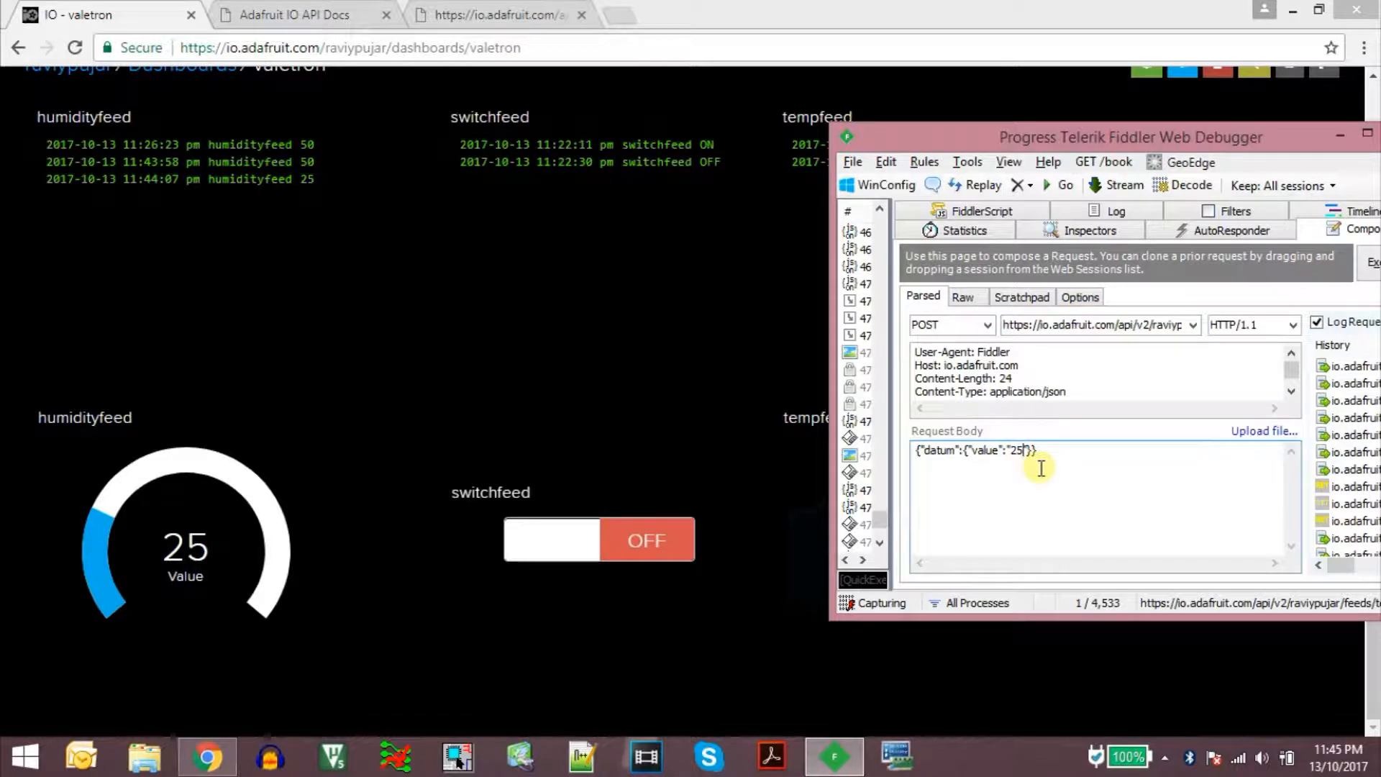
{"action": "type", "text": "5"}
{"action": "left_click", "coordinate": [1371, 265]}
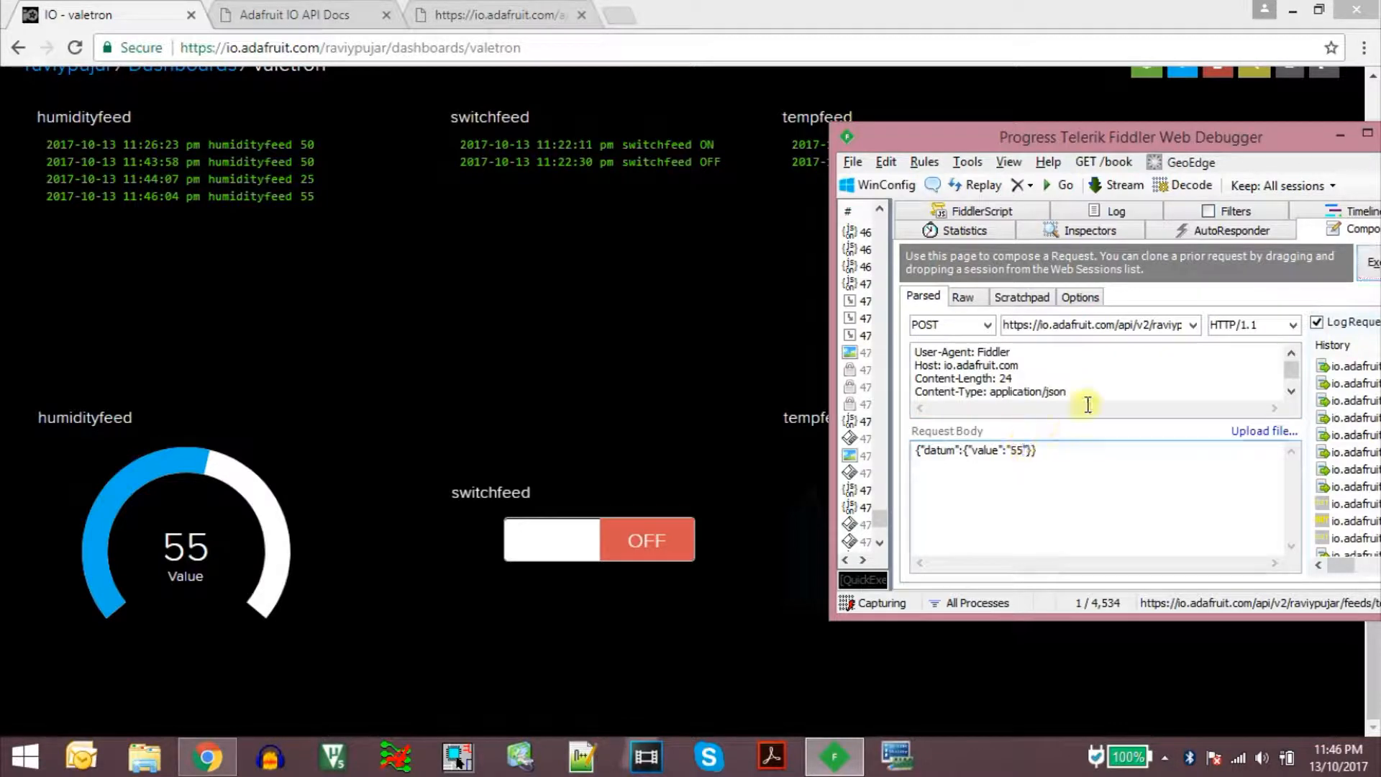
Point the request at switchfeed and post ON, then OFF
{"action": "left_click", "coordinate": [1154, 332]}
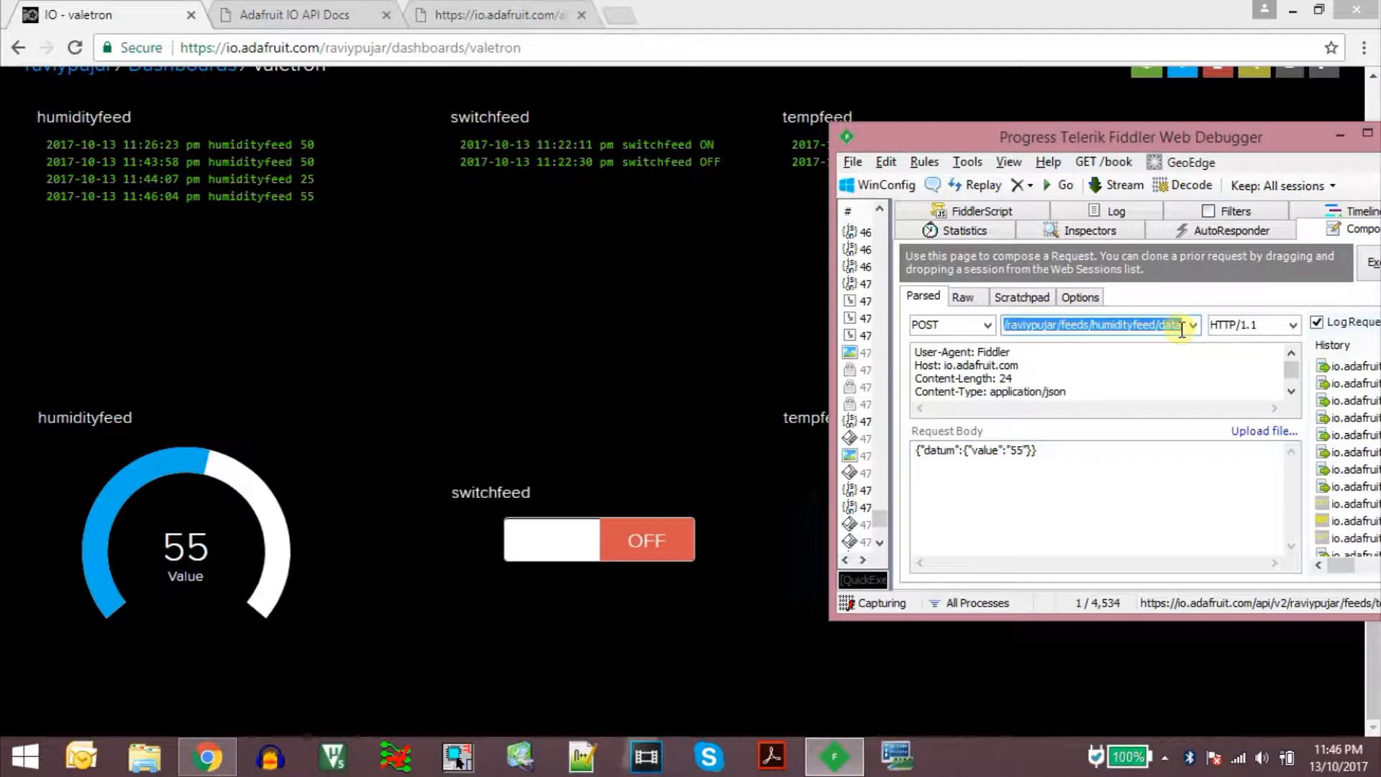
{"action": "left_click", "coordinate": [1181, 329]}
{"action": "key", "text": "shift+Left"}
{"action": "key", "text": "shift+Left"}
{"action": "key", "text": "shift+Left"}
{"action": "key", "text": "shift+Left"}
{"action": "type", "text": "switch"}
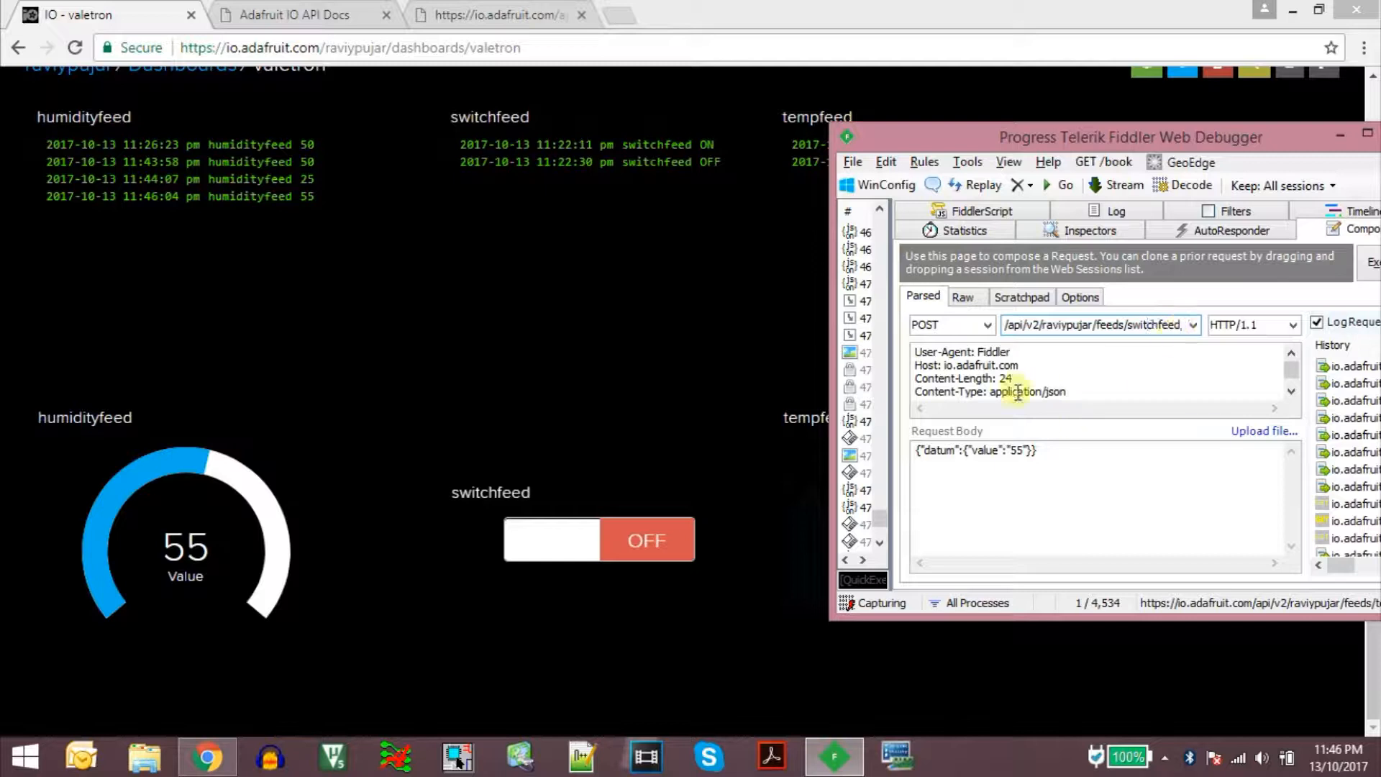
{"action": "left_click", "coordinate": [1023, 451]}
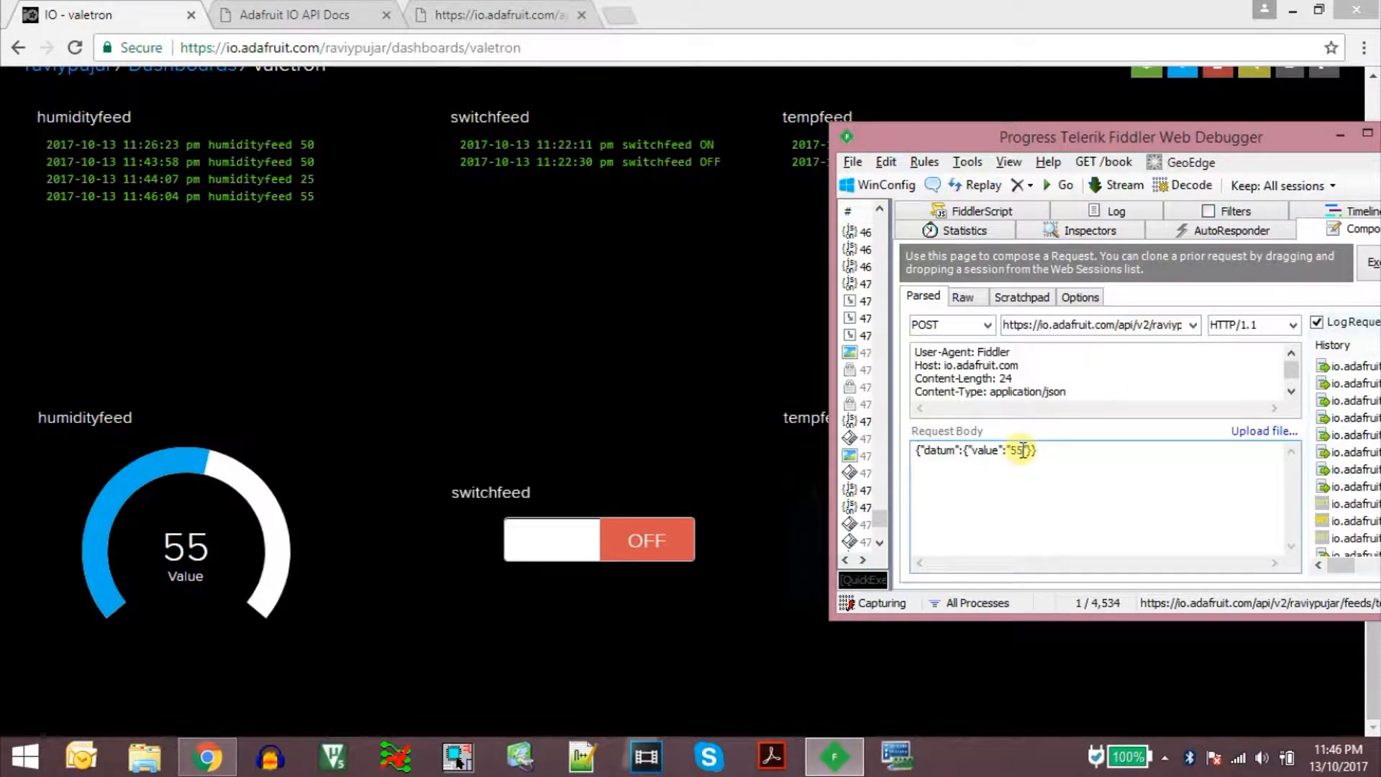
{"action": "key", "text": "BackSpace"}
{"action": "key", "text": "BackSpace"}
{"action": "type", "text": "ON"}
{"action": "left_click", "coordinate": [1374, 275]}
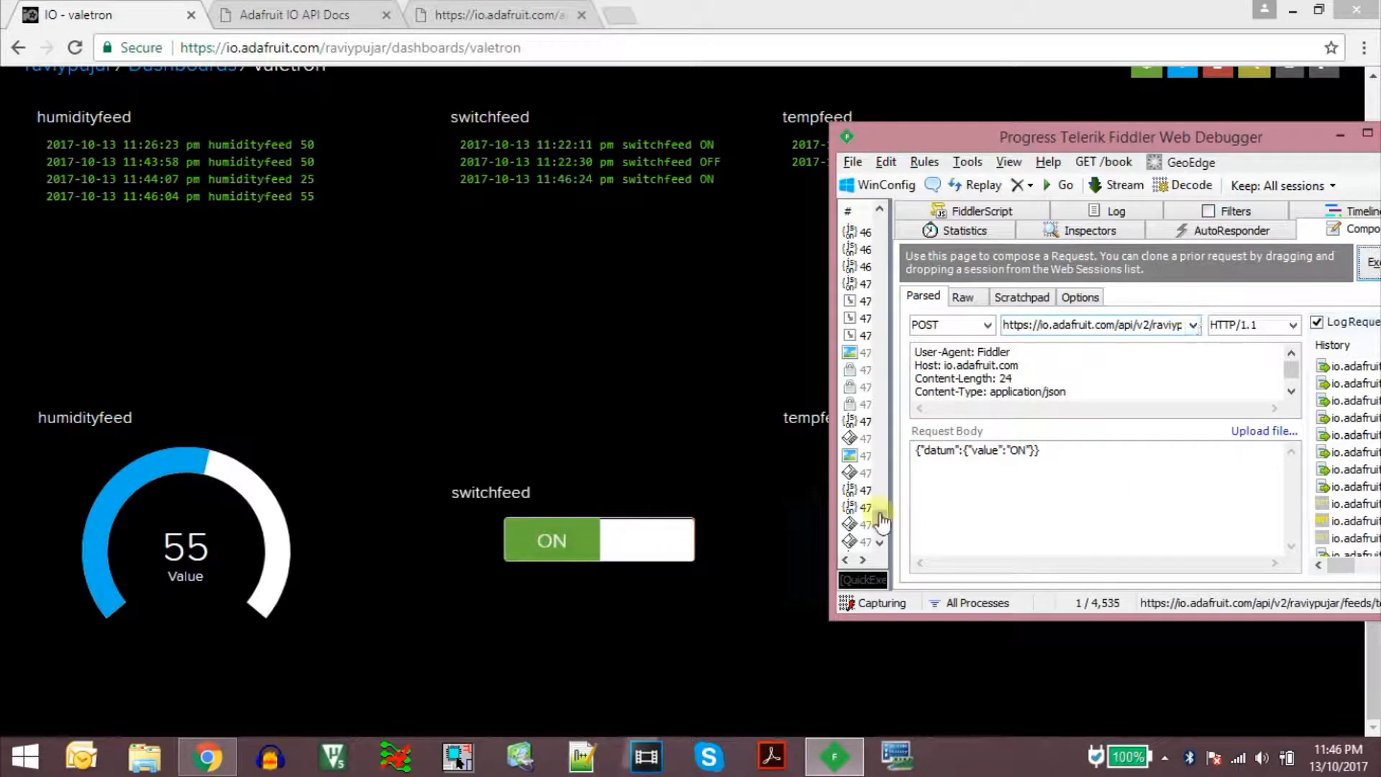
{"action": "left_click", "coordinate": [1029, 450]}
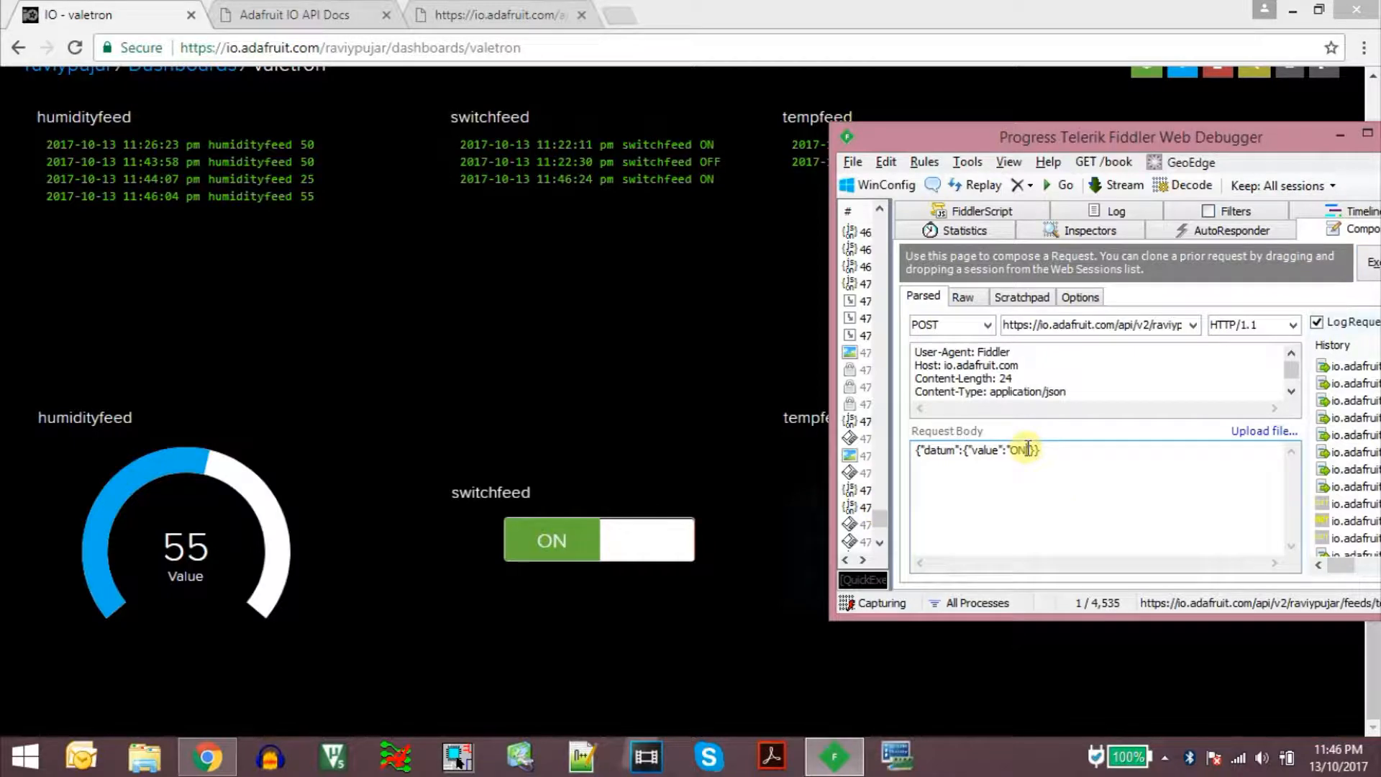
{"action": "type", "text": "FF"}
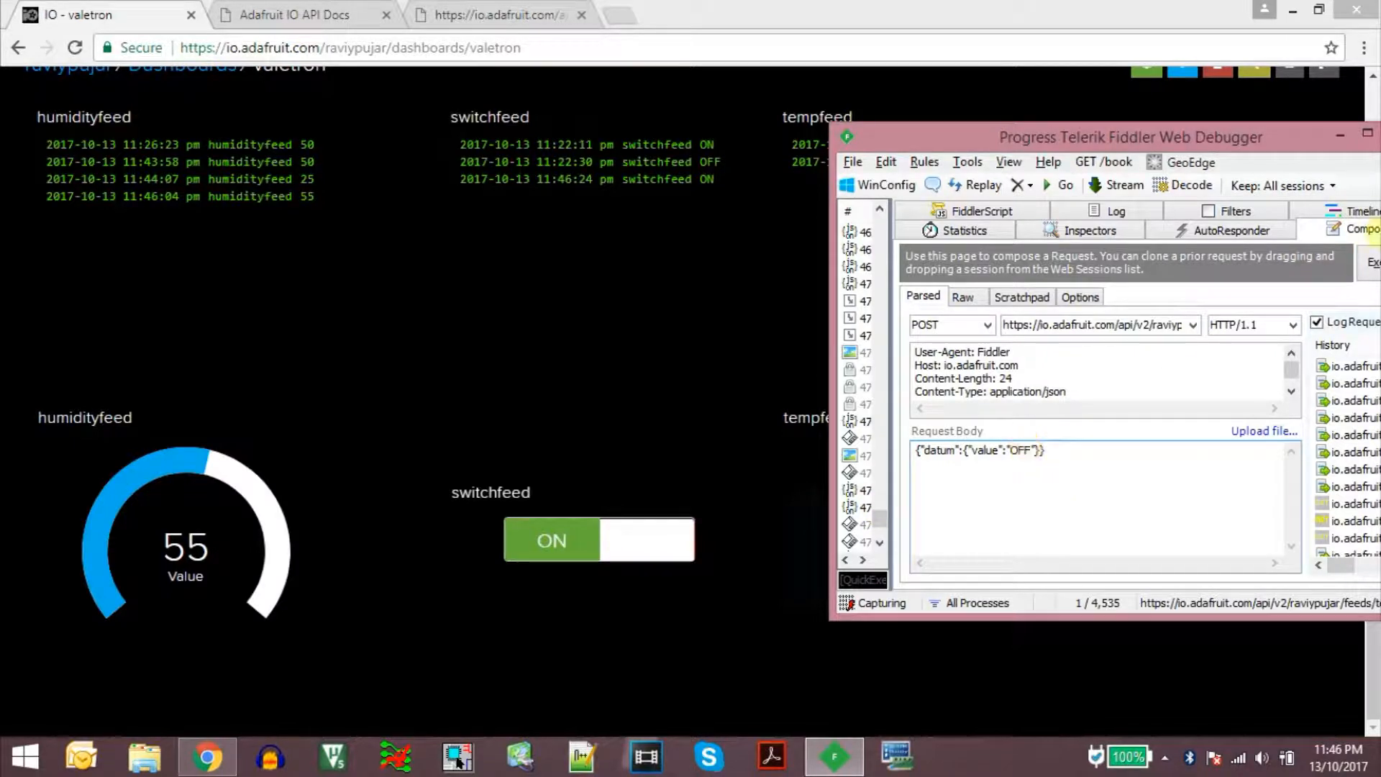
{"action": "left_click", "coordinate": [1363, 264]}
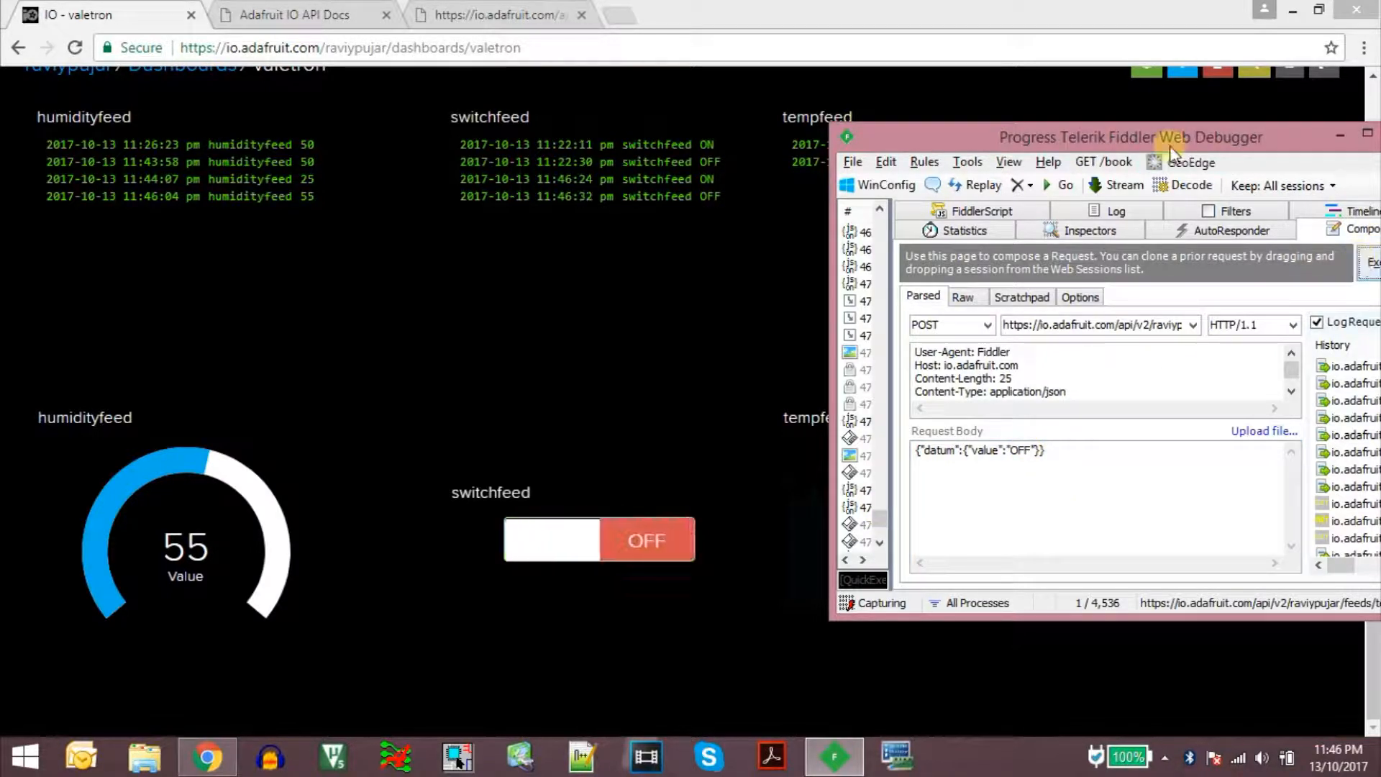
{"action": "left_click_drag", "start_coordinate": [1116, 132], "coordinate": [380, 102]}
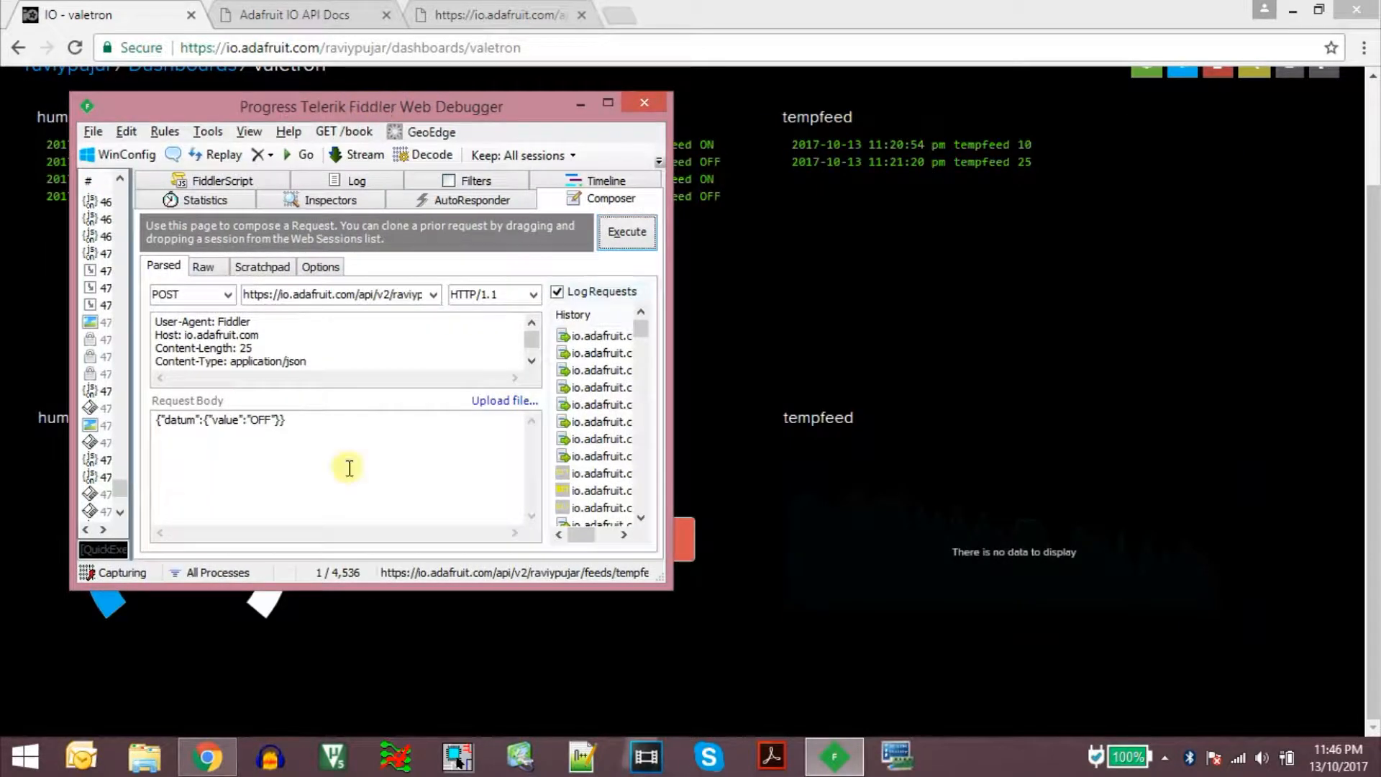
Change the request URL to tempfeed and post the value 25
{"action": "left_click", "coordinate": [406, 298]}
{"action": "left_click", "coordinate": [406, 298]}
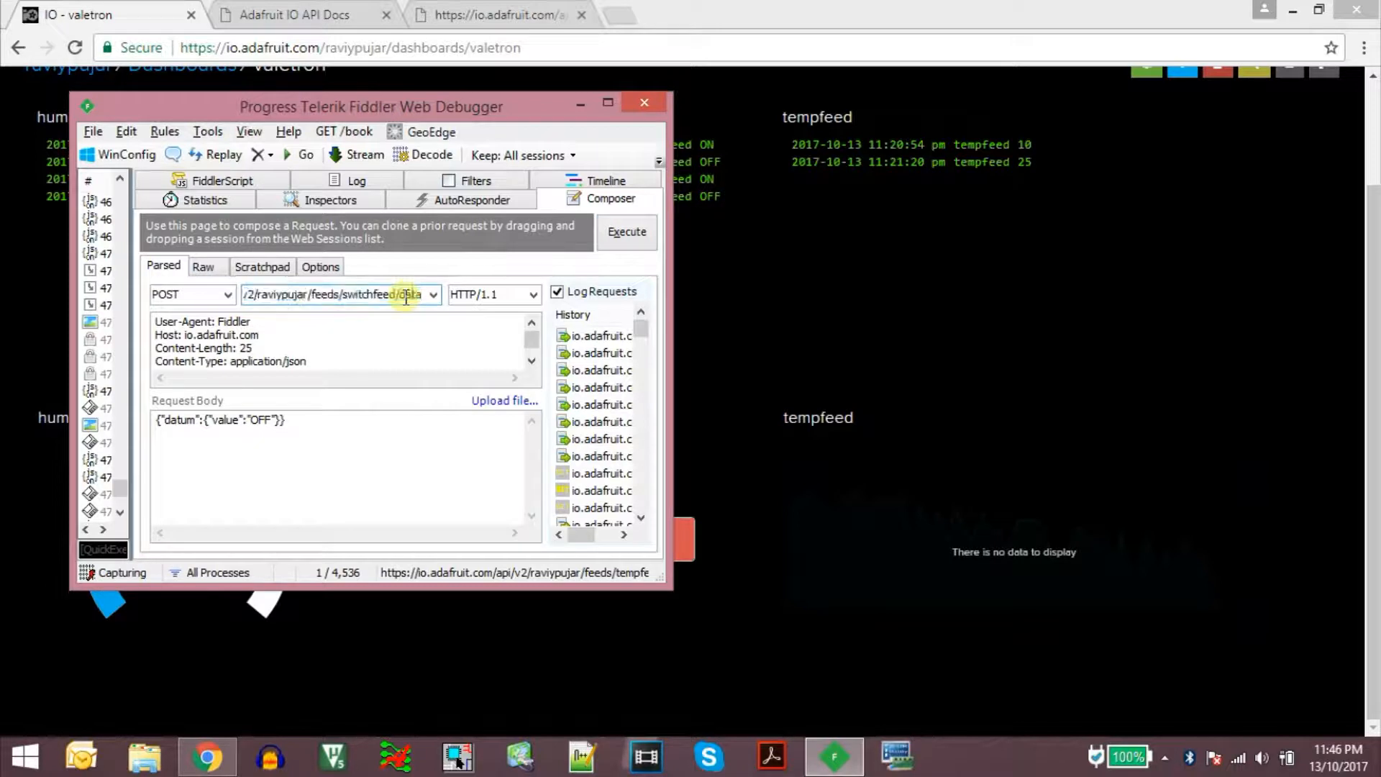
{"action": "key", "text": "Left"}
{"action": "key", "text": "Left"}
{"action": "key", "text": "Left"}
{"action": "key", "text": "Left"}
{"action": "key", "text": "shift+Left"}
{"action": "key", "text": "shift+Left"}
{"action": "key", "text": "shift+Left"}
{"action": "key", "text": "shift+Left"}
{"action": "type", "text": "temp"}
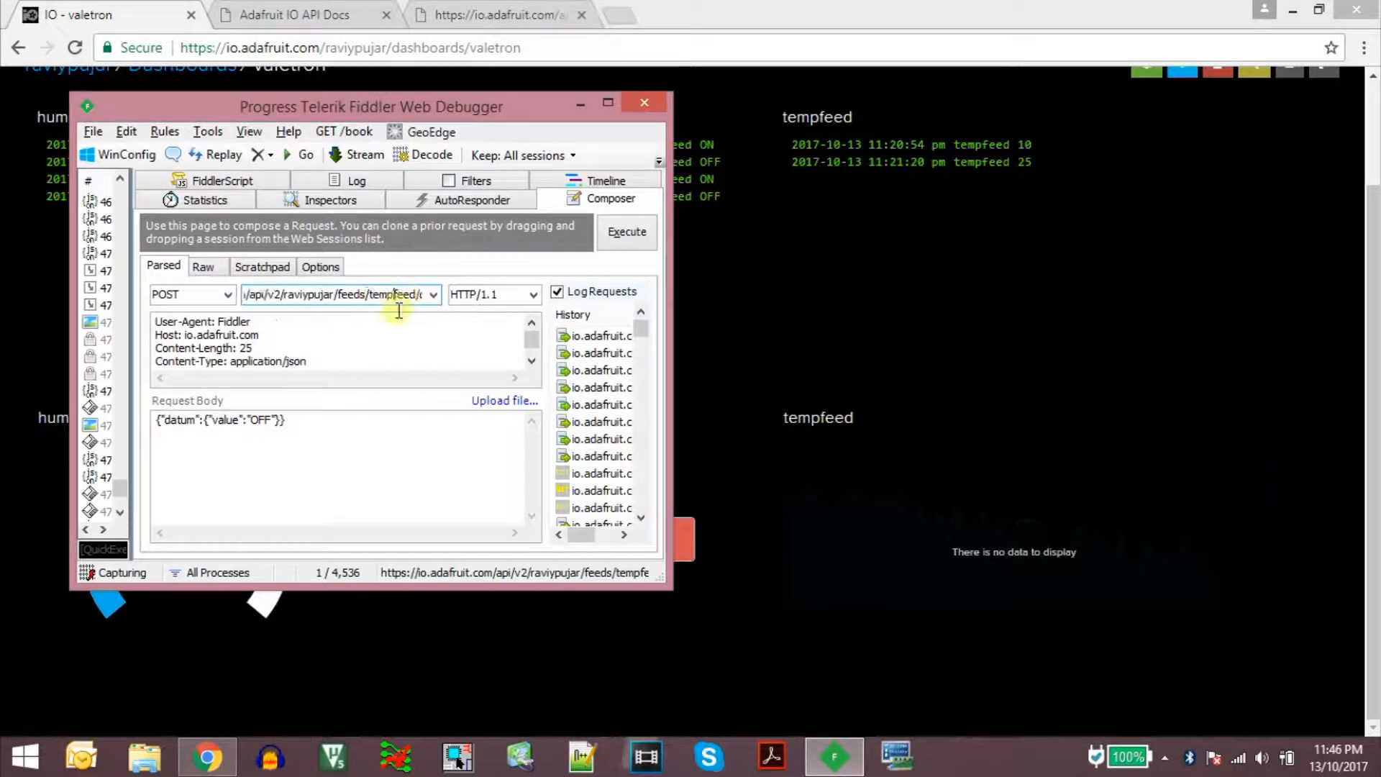
{"action": "left_click", "coordinate": [272, 417]}
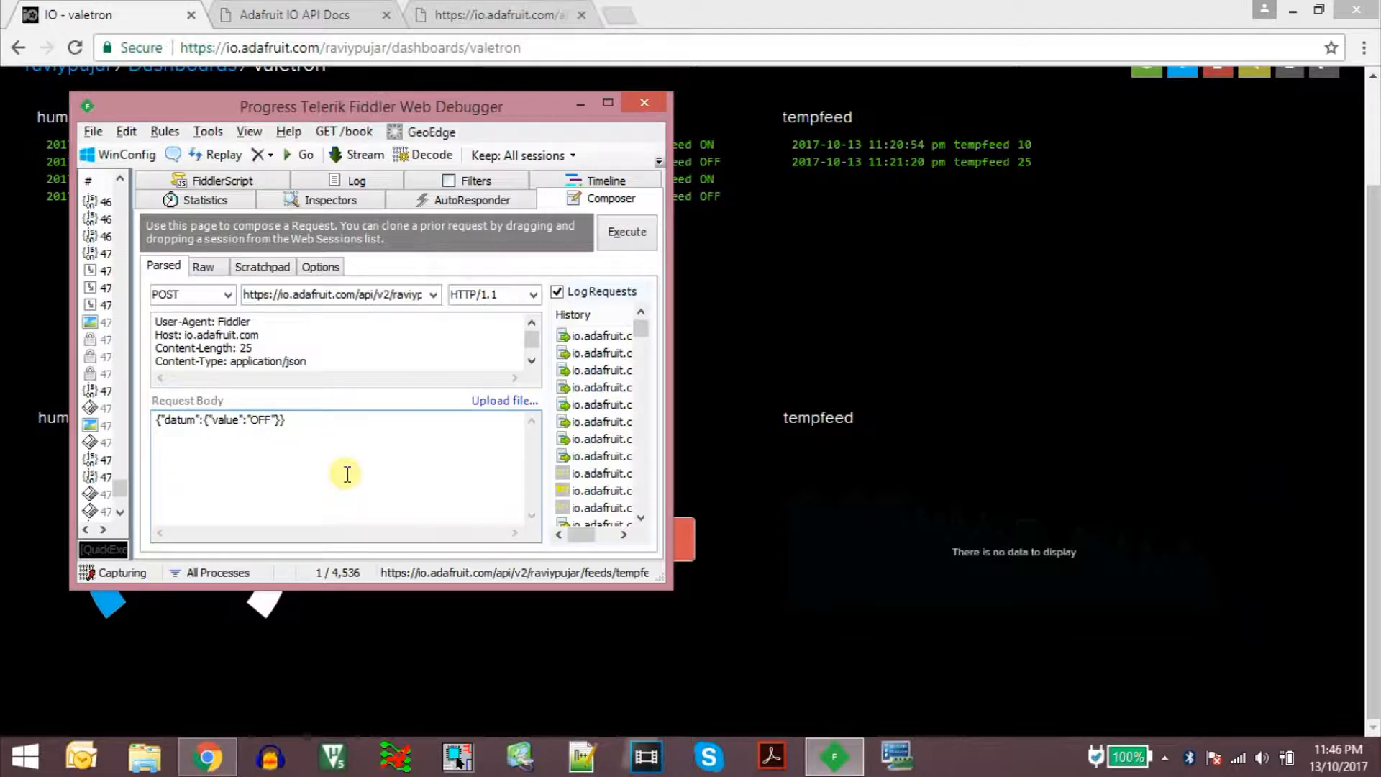
{"action": "type", "text": "25"}
{"action": "left_click", "coordinate": [615, 232]}
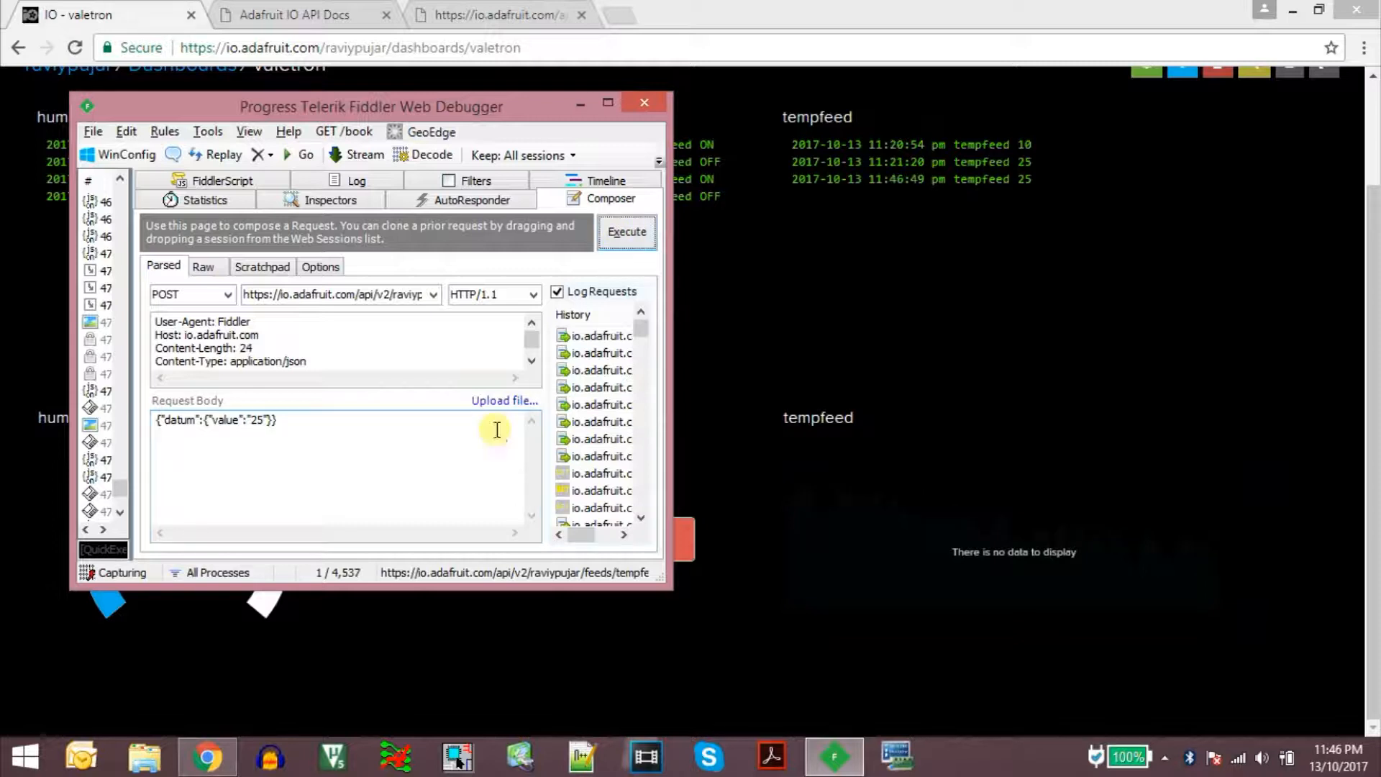
Post the value 50 to tempfeed and bring the valetron dashboard forward
{"action": "left_click_drag", "start_coordinate": [485, 113], "coordinate": [443, 150]}
{"action": "left_click", "coordinate": [221, 457]}
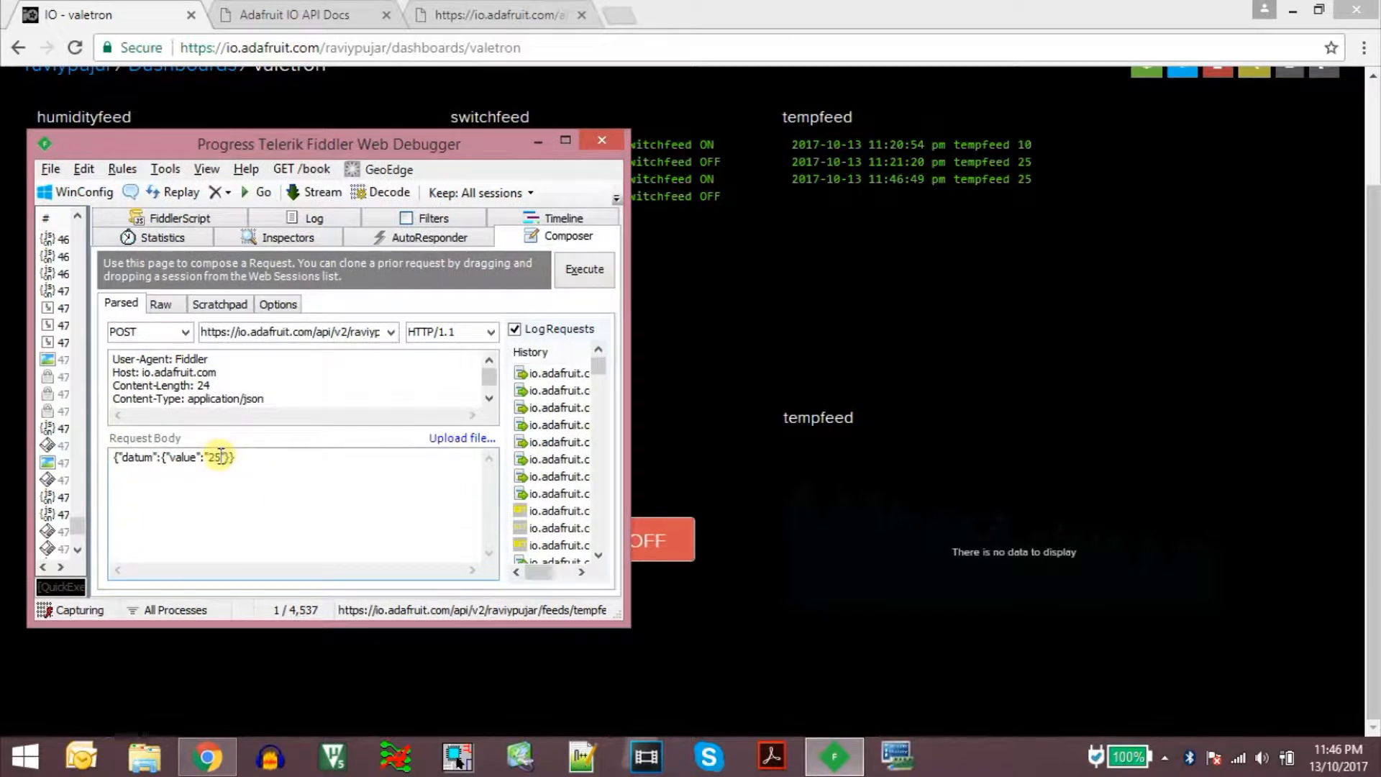
{"action": "type", "text": "50"}
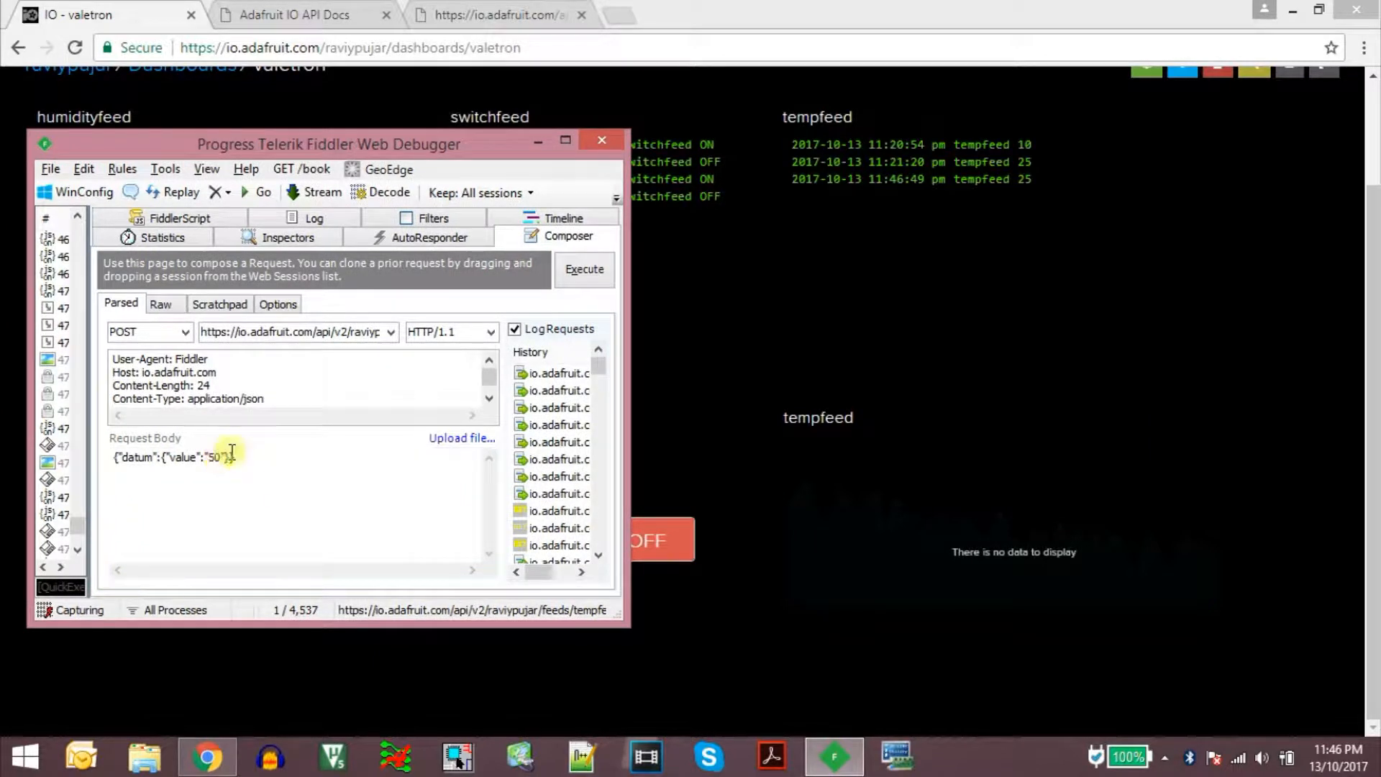
{"action": "left_click", "coordinate": [568, 272]}
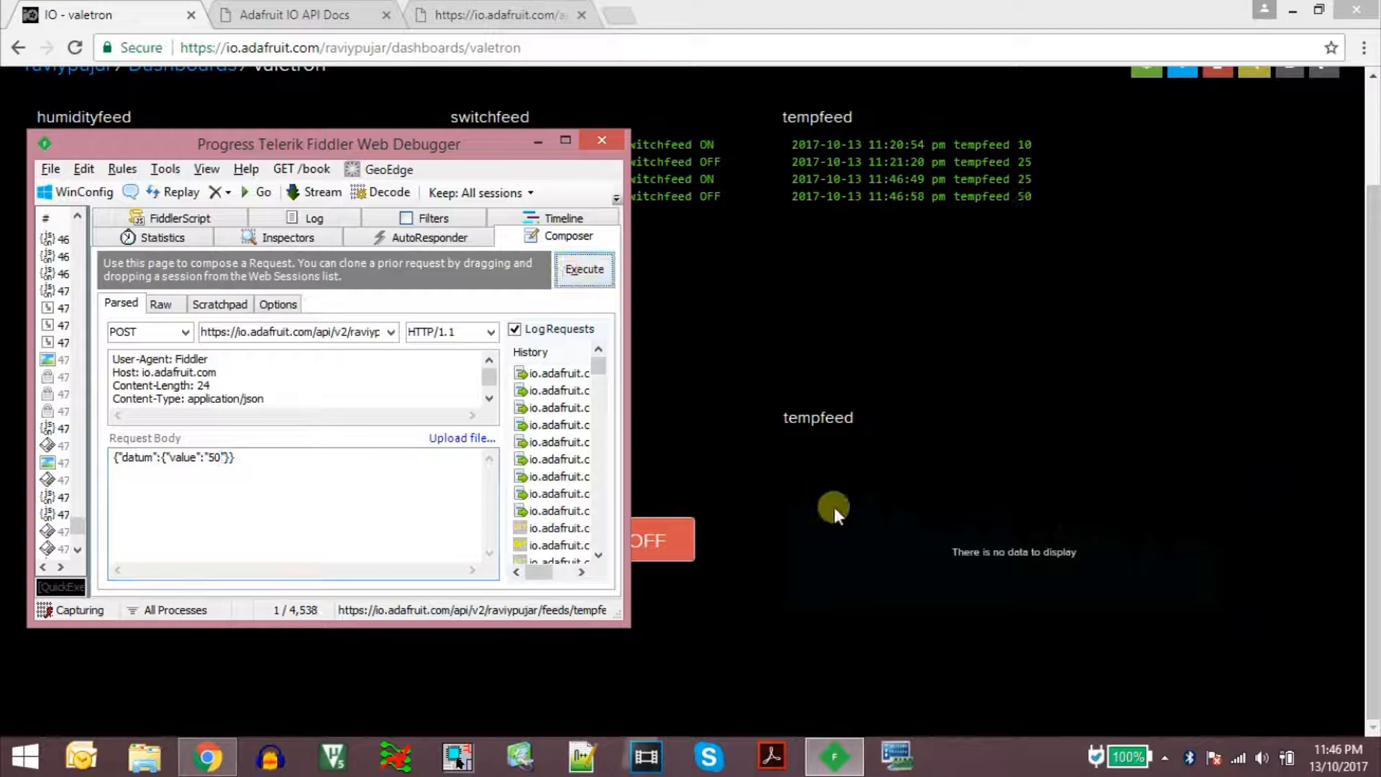
{"action": "left_click", "coordinate": [1003, 633]}
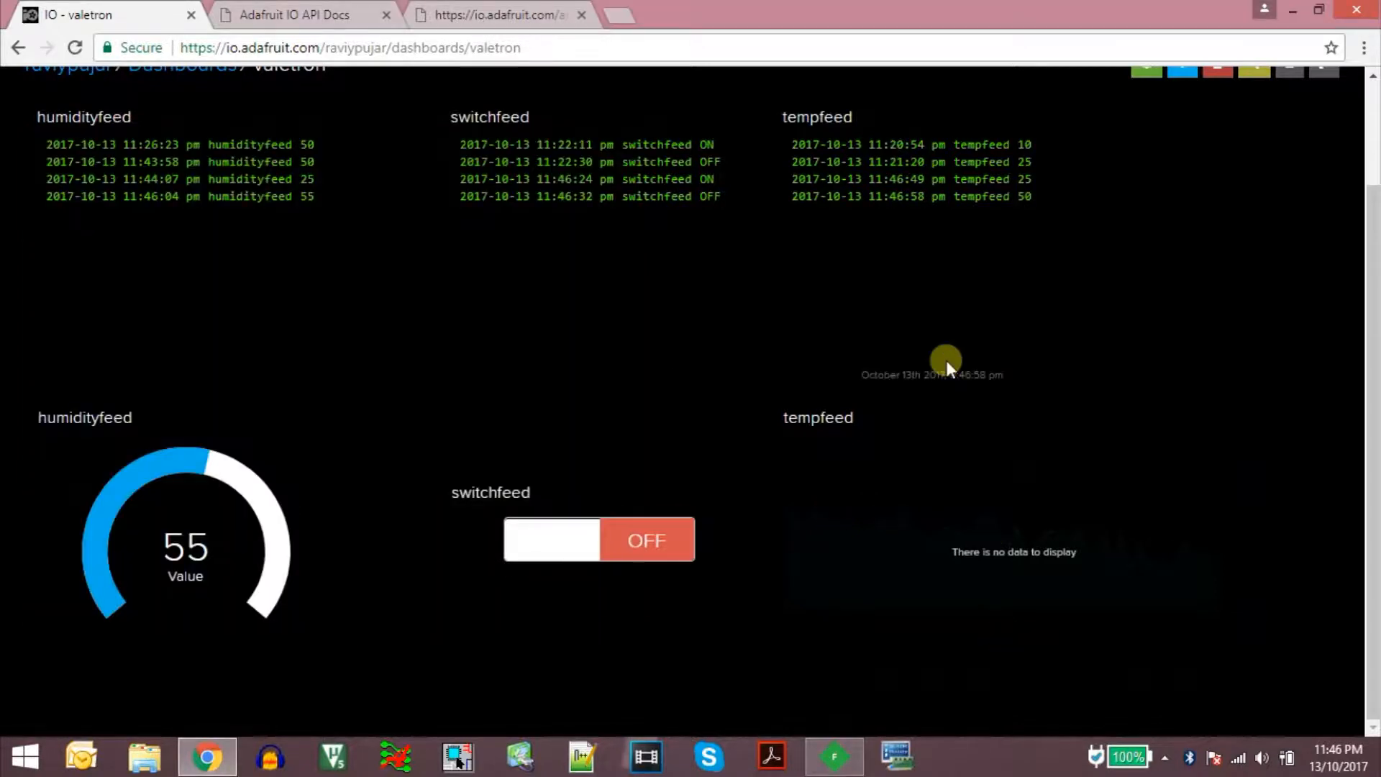
Change the tempfeed chart's time range from Live to 1 hour and finish editing
{"action": "scroll", "coordinate": [947, 360], "scroll_direction": "up", "scroll_amount": 1}
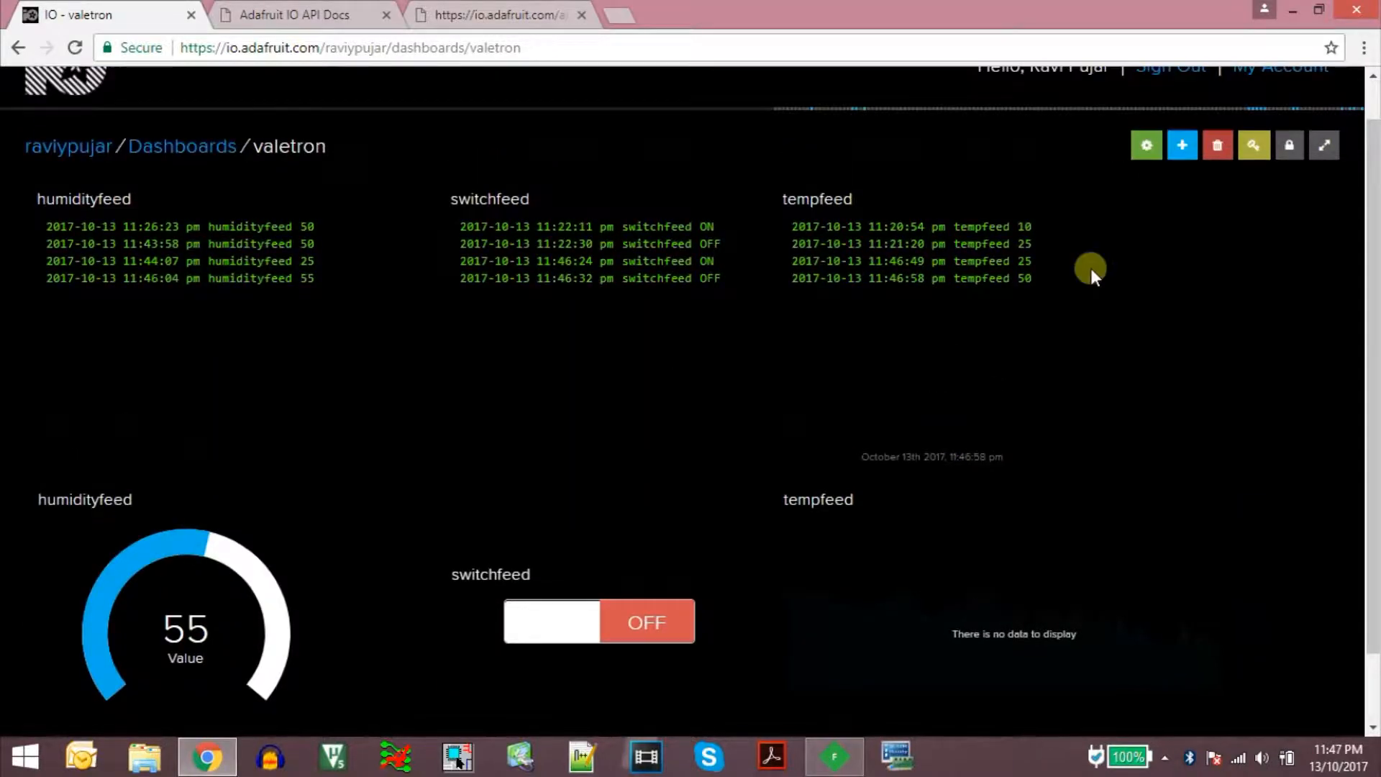
{"action": "left_click", "coordinate": [1143, 152]}
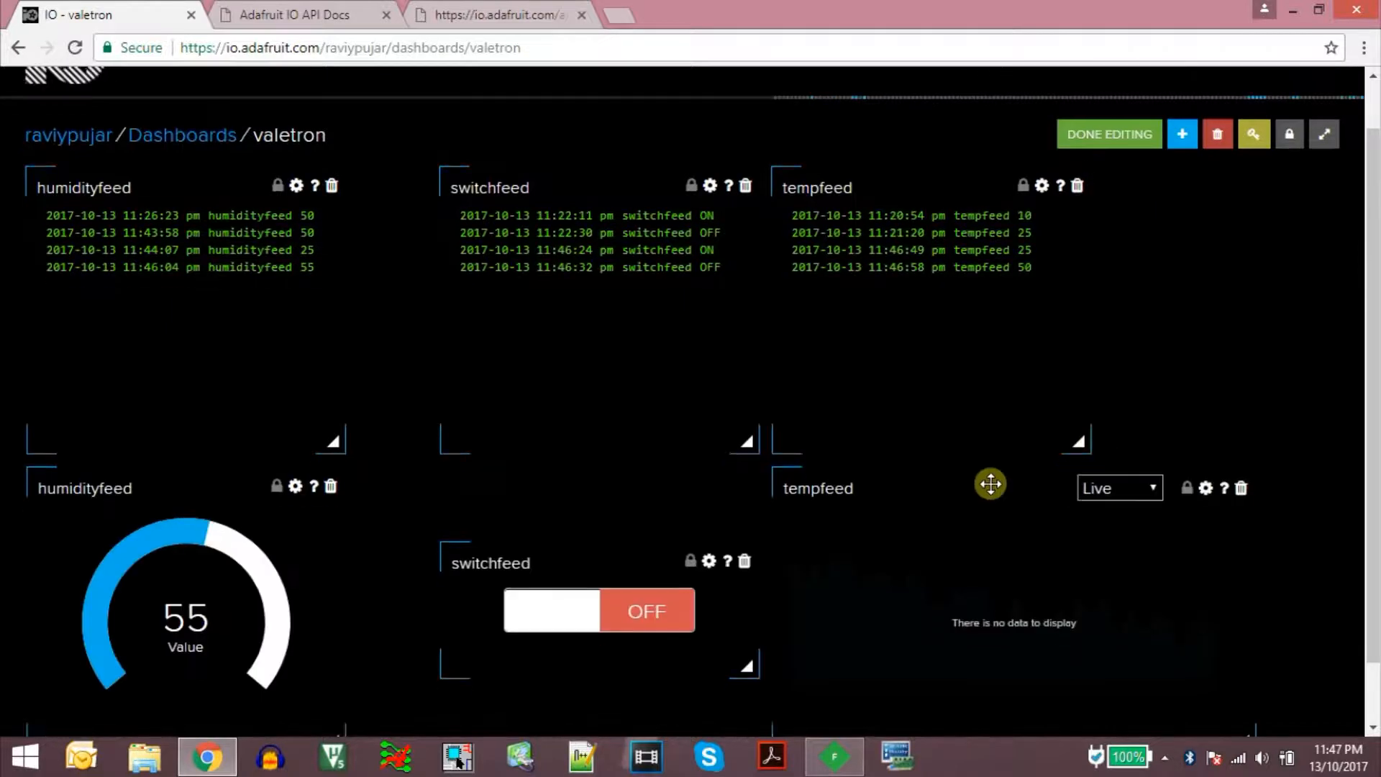
{"action": "scroll", "coordinate": [990, 483], "scroll_direction": "down", "scroll_amount": 1}
{"action": "left_click", "coordinate": [1142, 418]}
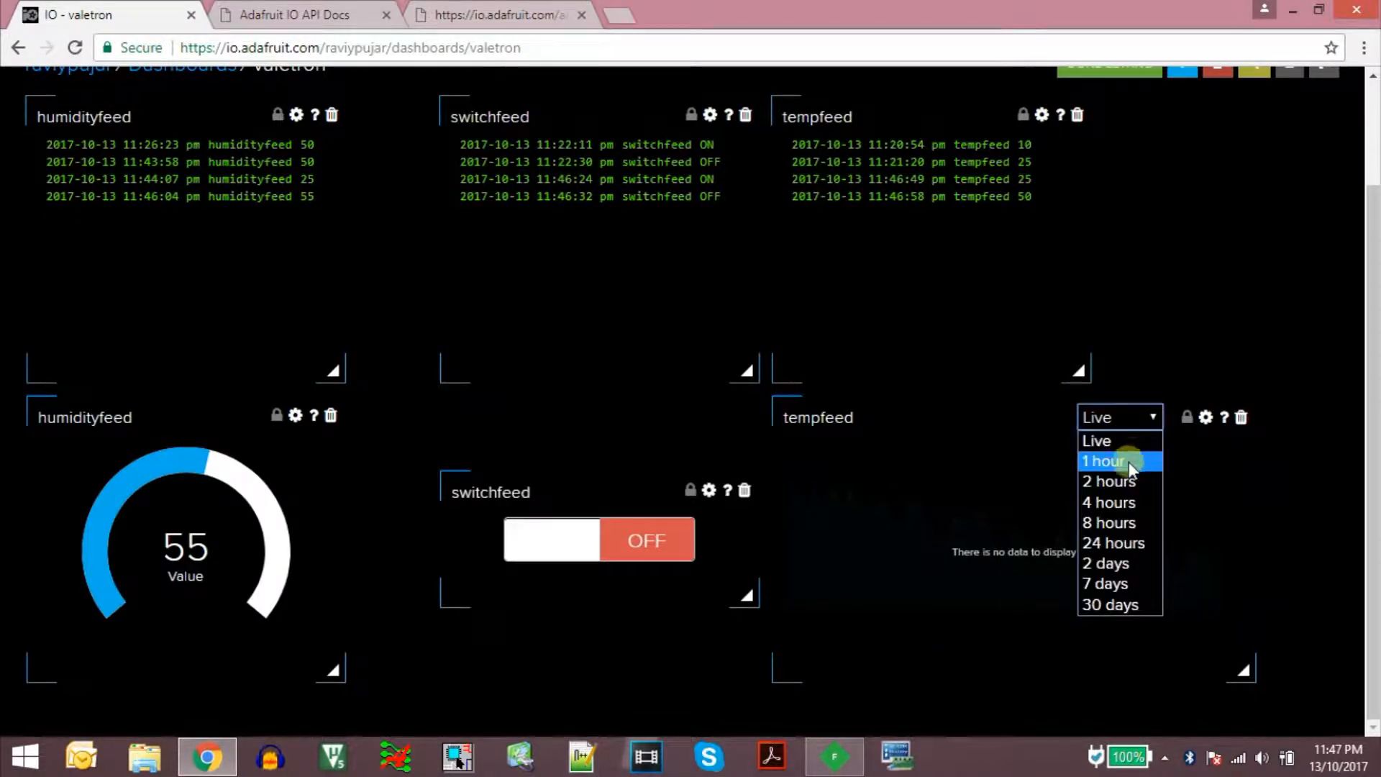
{"action": "left_click", "coordinate": [1109, 462]}
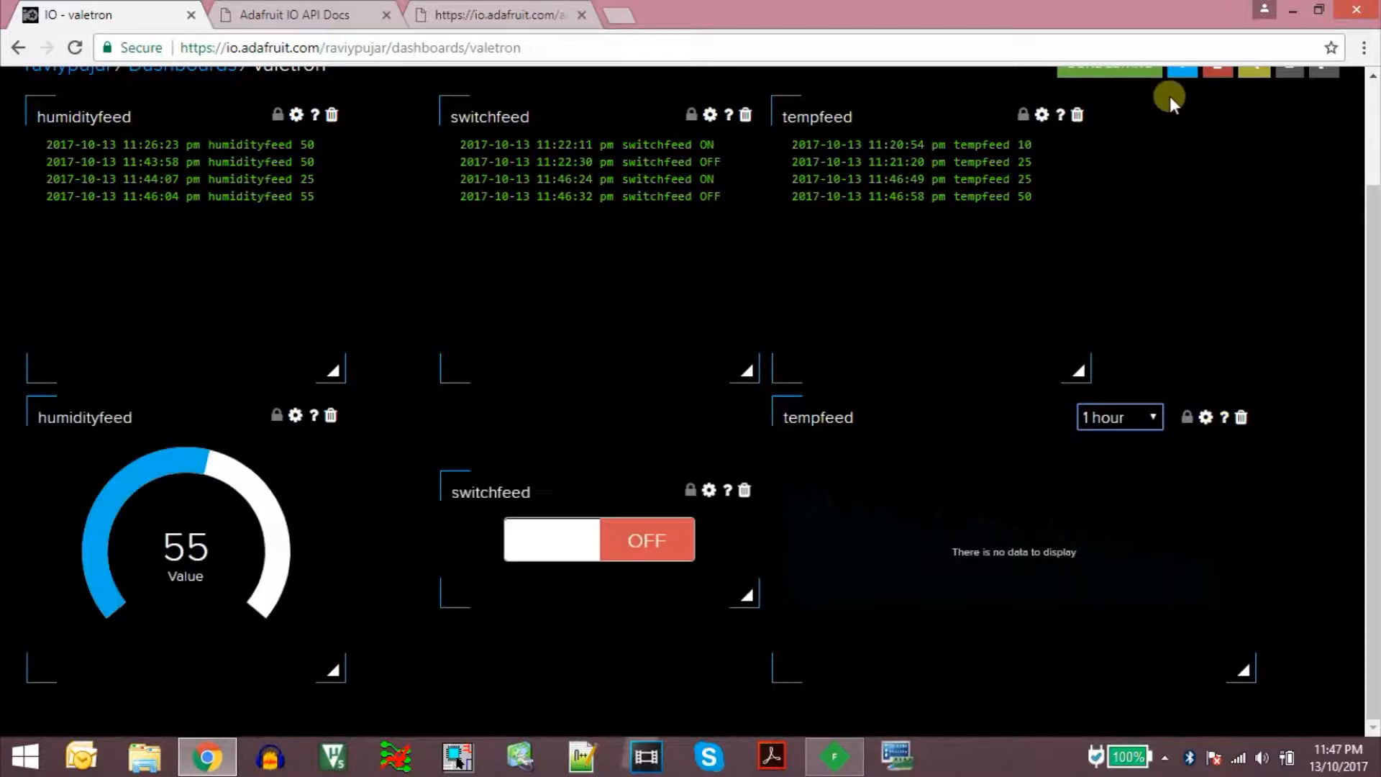
{"action": "left_click", "coordinate": [1134, 81]}
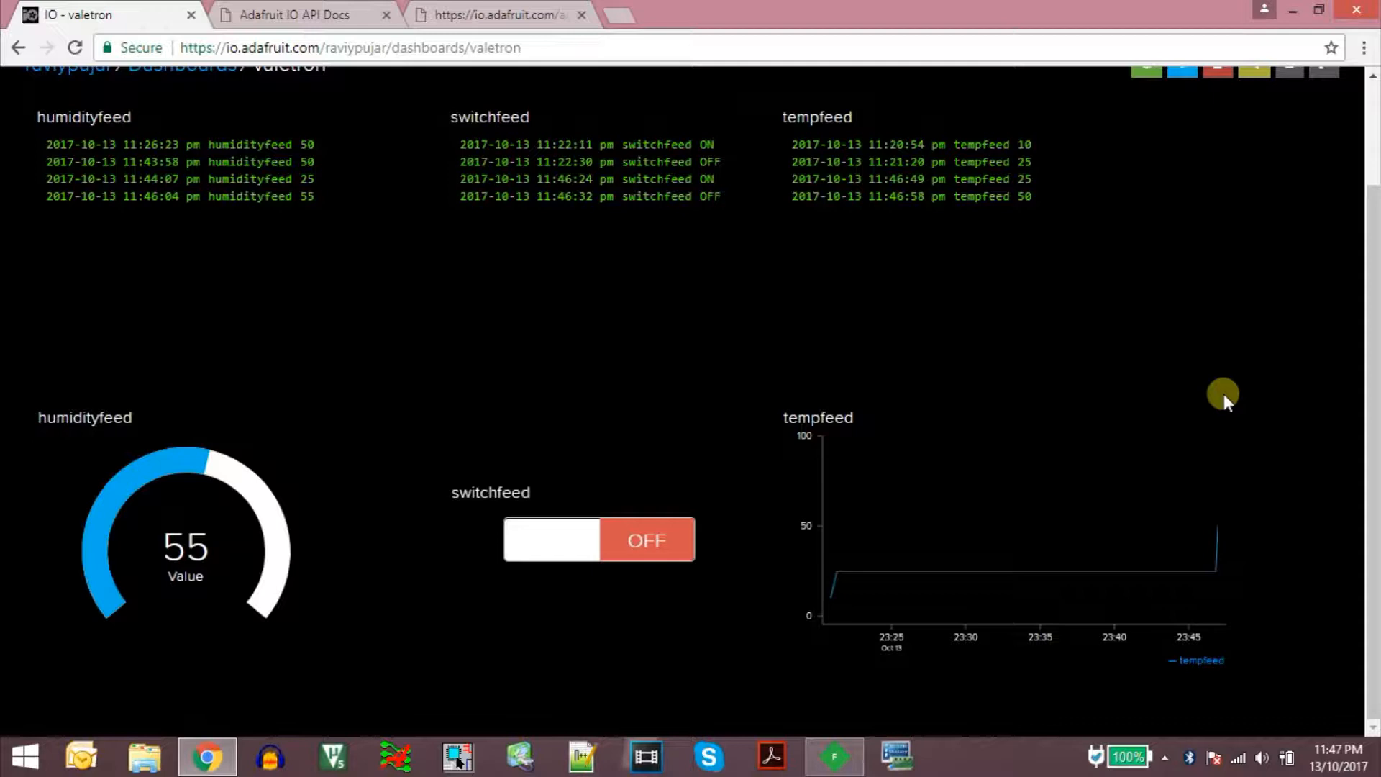
In Fiddler, change the body value to 75 and post it to tempfeed
{"action": "key", "text": "alt+Tab"}
{"action": "left_click", "coordinate": [218, 464]}
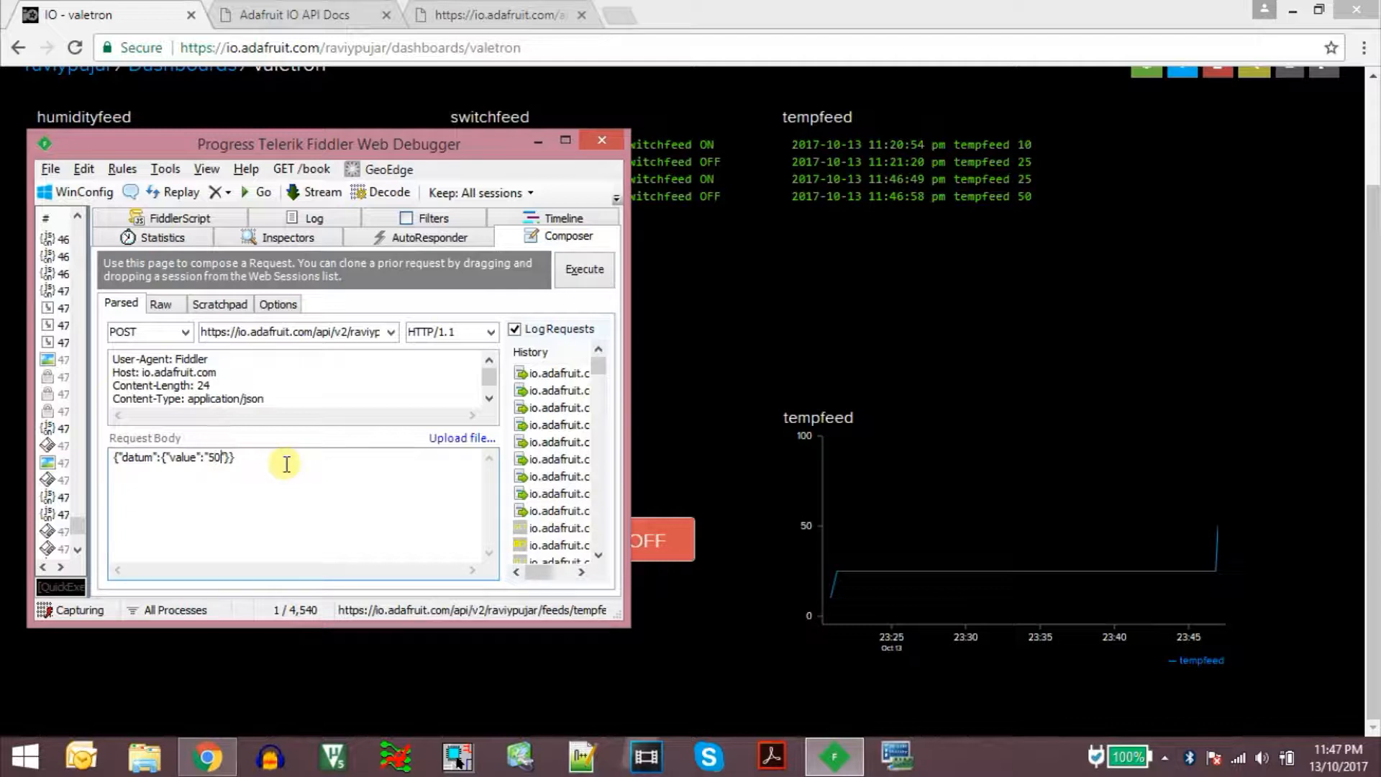
{"action": "type", "text": "5"}
{"action": "key", "text": "Left"}
{"action": "type", "text": "7"}
{"action": "left_click", "coordinate": [576, 268]}
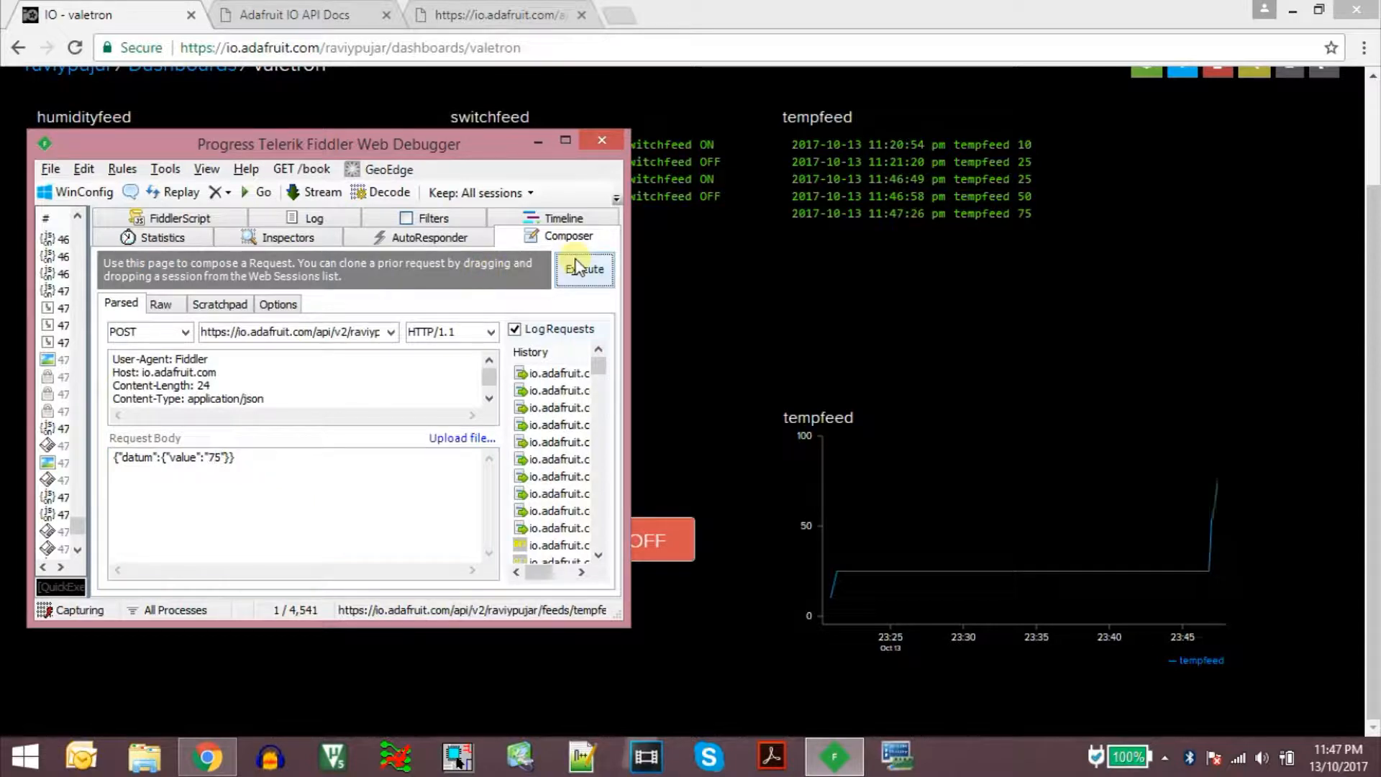
Post 175 and then 15 to tempfeed
{"action": "left_click", "coordinate": [223, 458]}
{"action": "type", "text": "1"}
{"action": "left_click", "coordinate": [568, 270]}
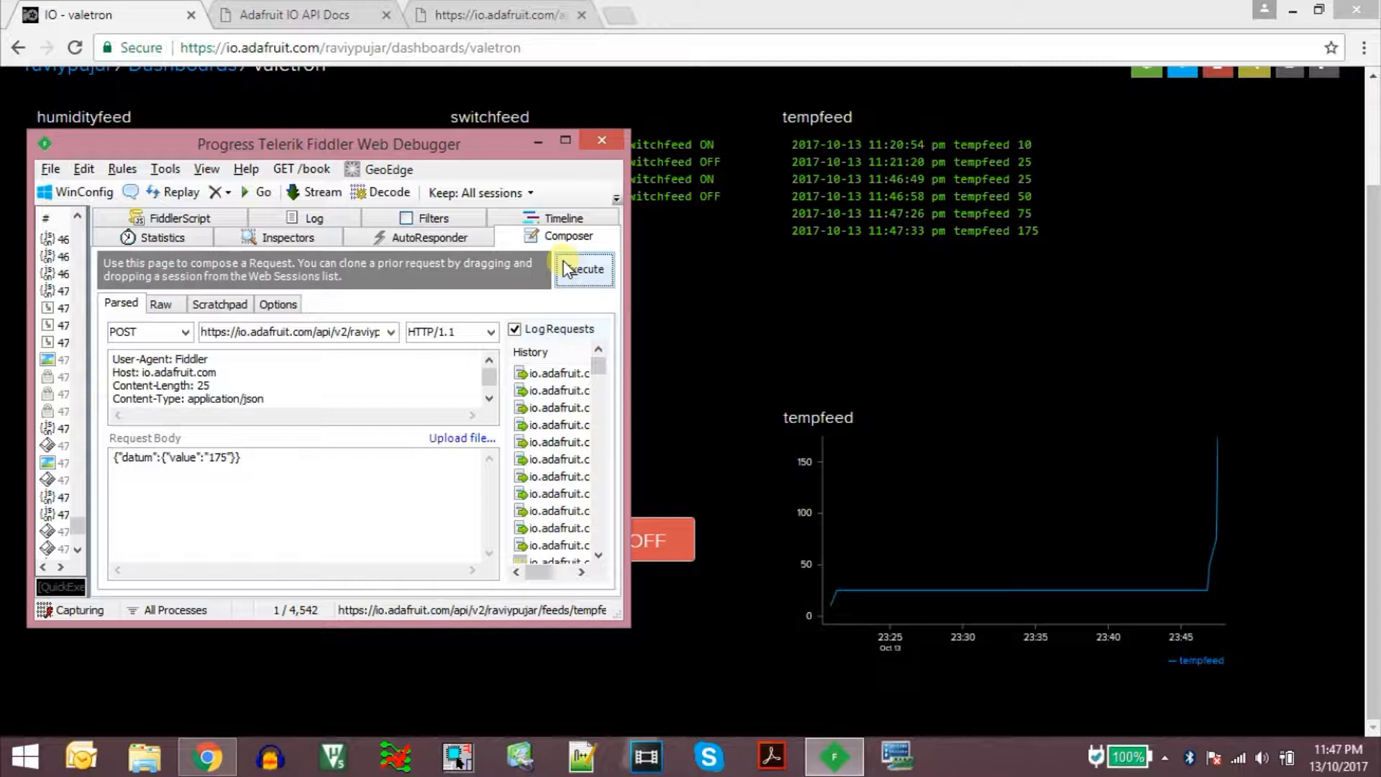
{"action": "left_click", "coordinate": [229, 459]}
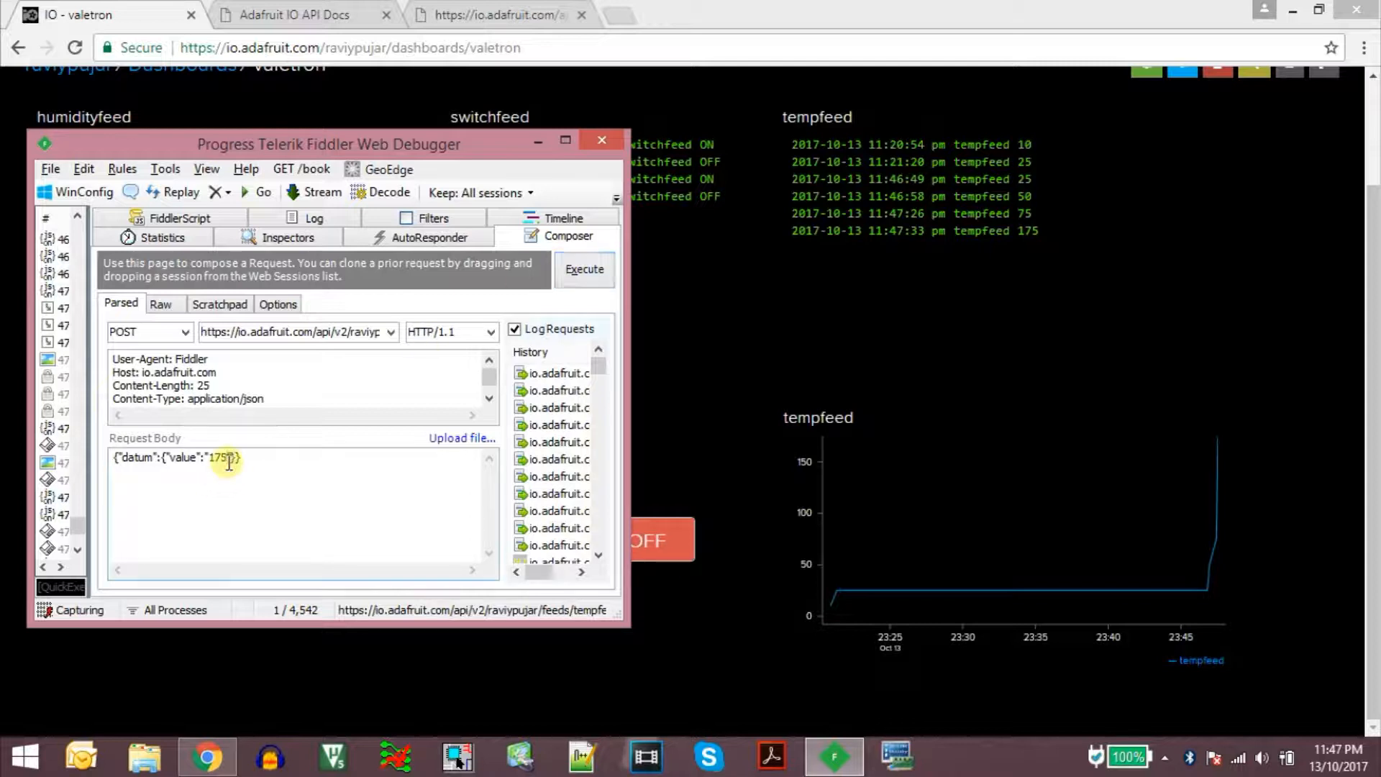
{"action": "key", "text": "BackSpace"}
{"action": "left_click", "coordinate": [564, 279]}
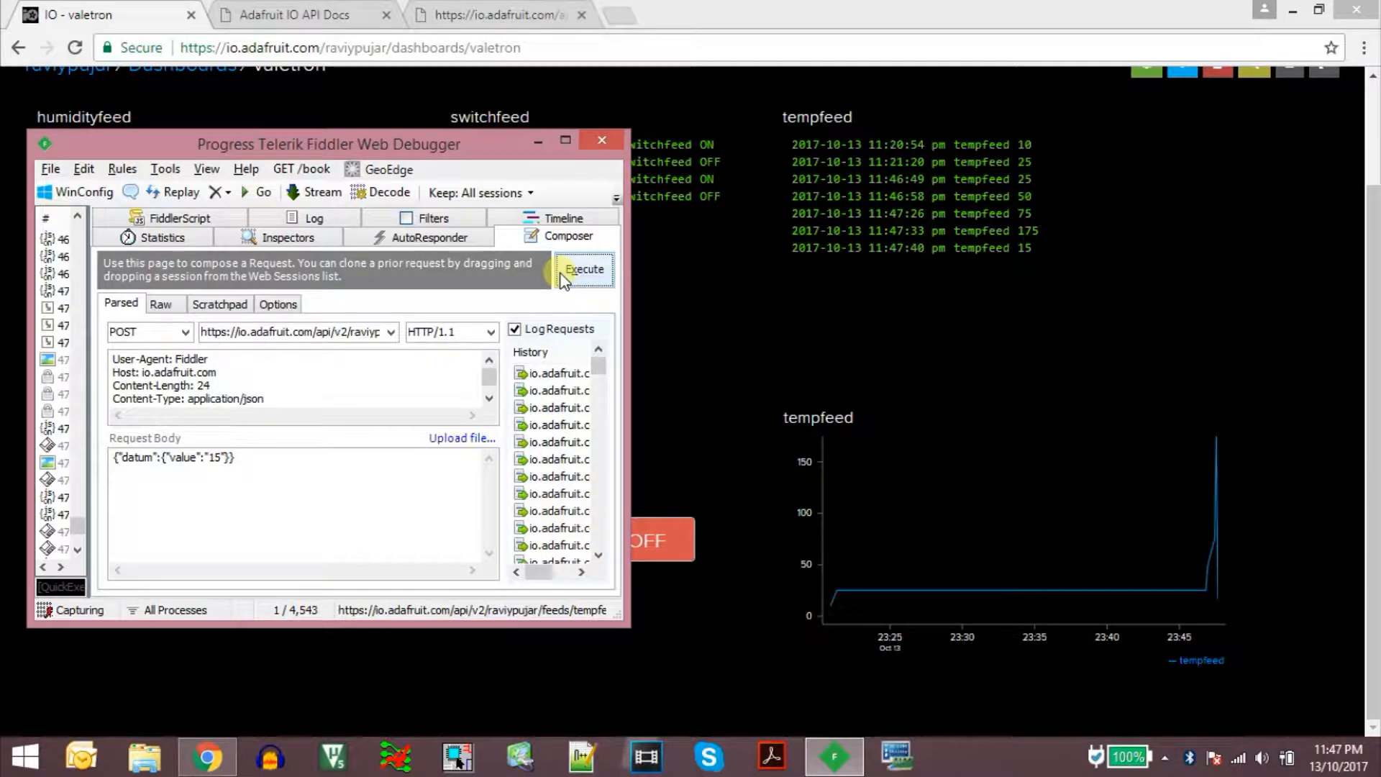
Check the updated tempfeed chart on the dashboard, then return to the feeds API response
{"action": "left_click", "coordinate": [735, 249]}
{"action": "scroll", "coordinate": [747, 387], "scroll_direction": "up", "scroll_amount": 1}
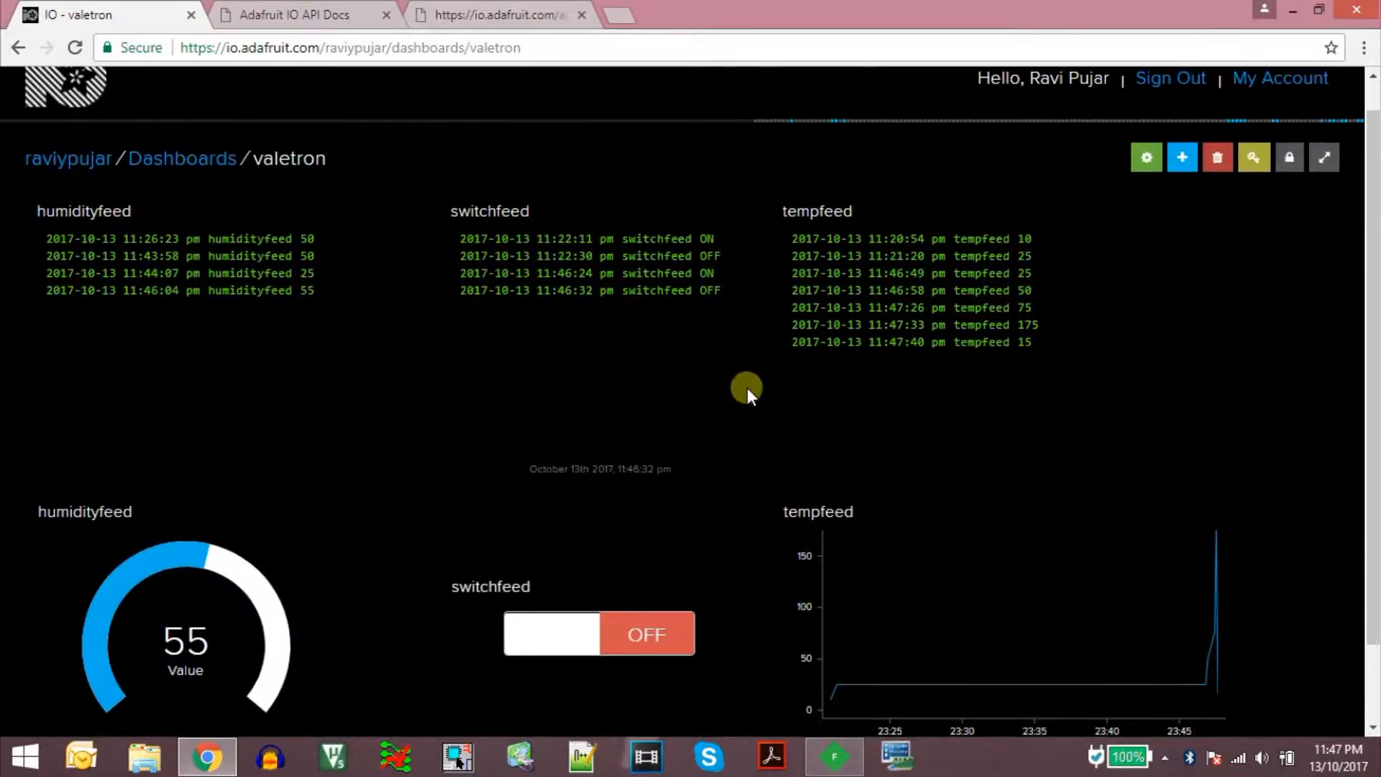
{"action": "scroll", "coordinate": [749, 387], "scroll_direction": "down", "scroll_amount": 1}
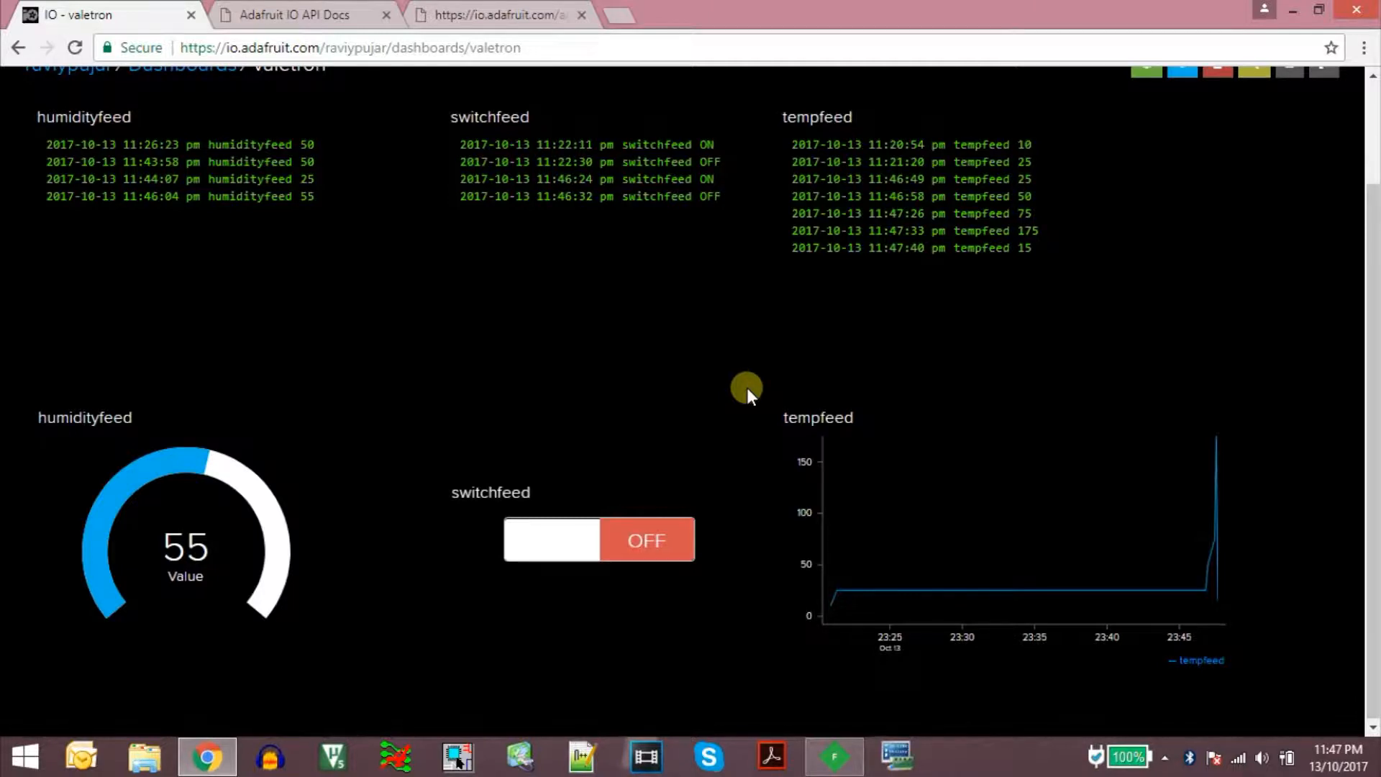
{"action": "scroll", "coordinate": [748, 387], "scroll_direction": "up", "scroll_amount": 1}
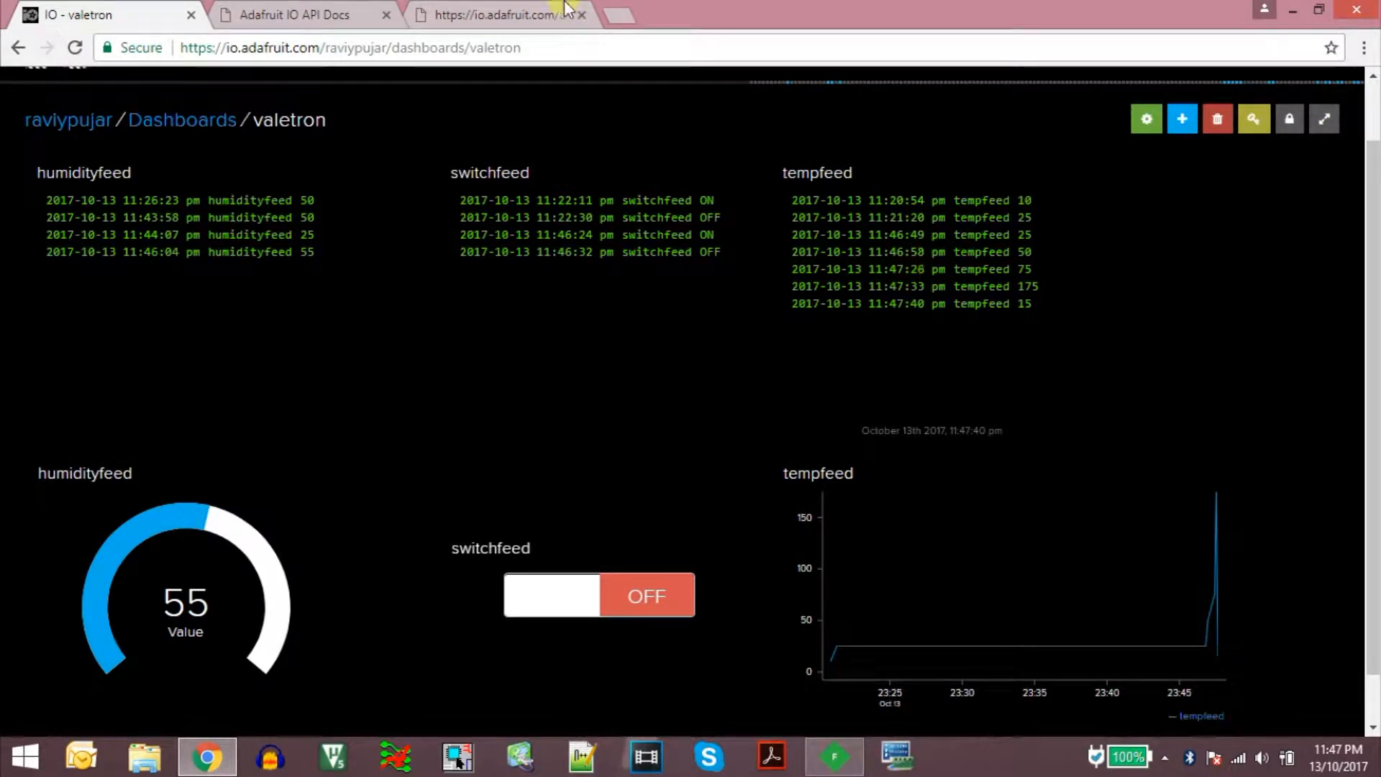
{"action": "left_click", "coordinate": [532, 14]}
Load the raw JSON at /feeds/tempfeed/data and inspect the feed id
{"action": "left_click", "coordinate": [466, 50]}
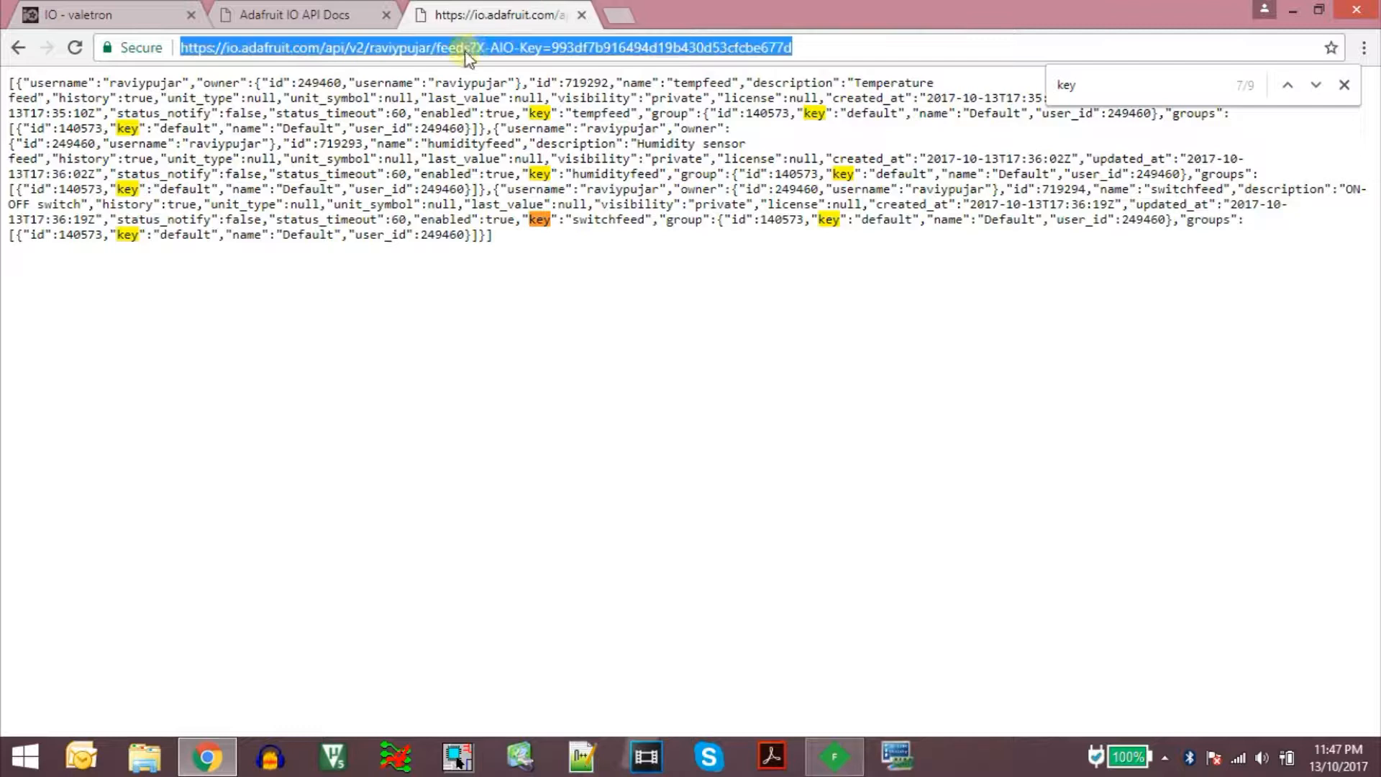
{"action": "left_click", "coordinate": [474, 50]}
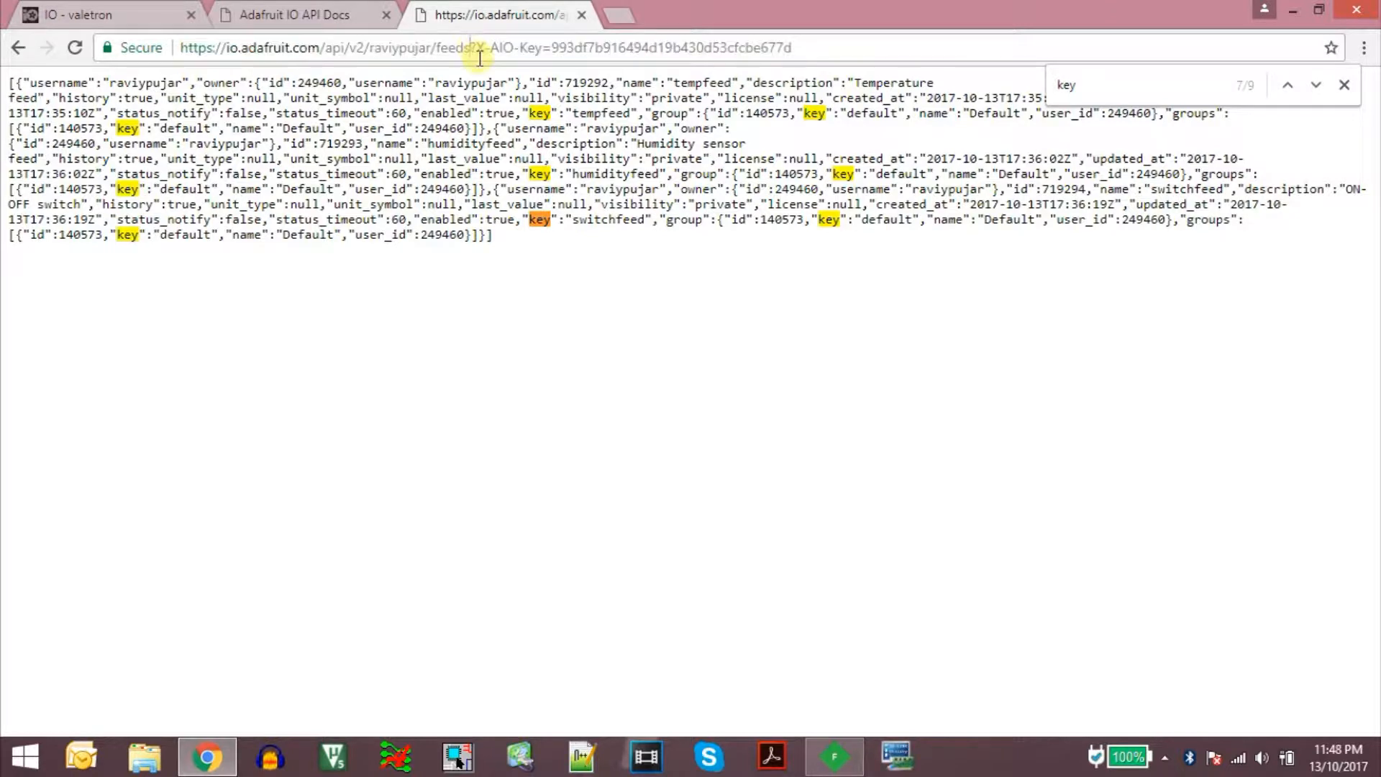
{"action": "type", "text": "/tempfeed/data"}
{"action": "key", "text": "Return"}
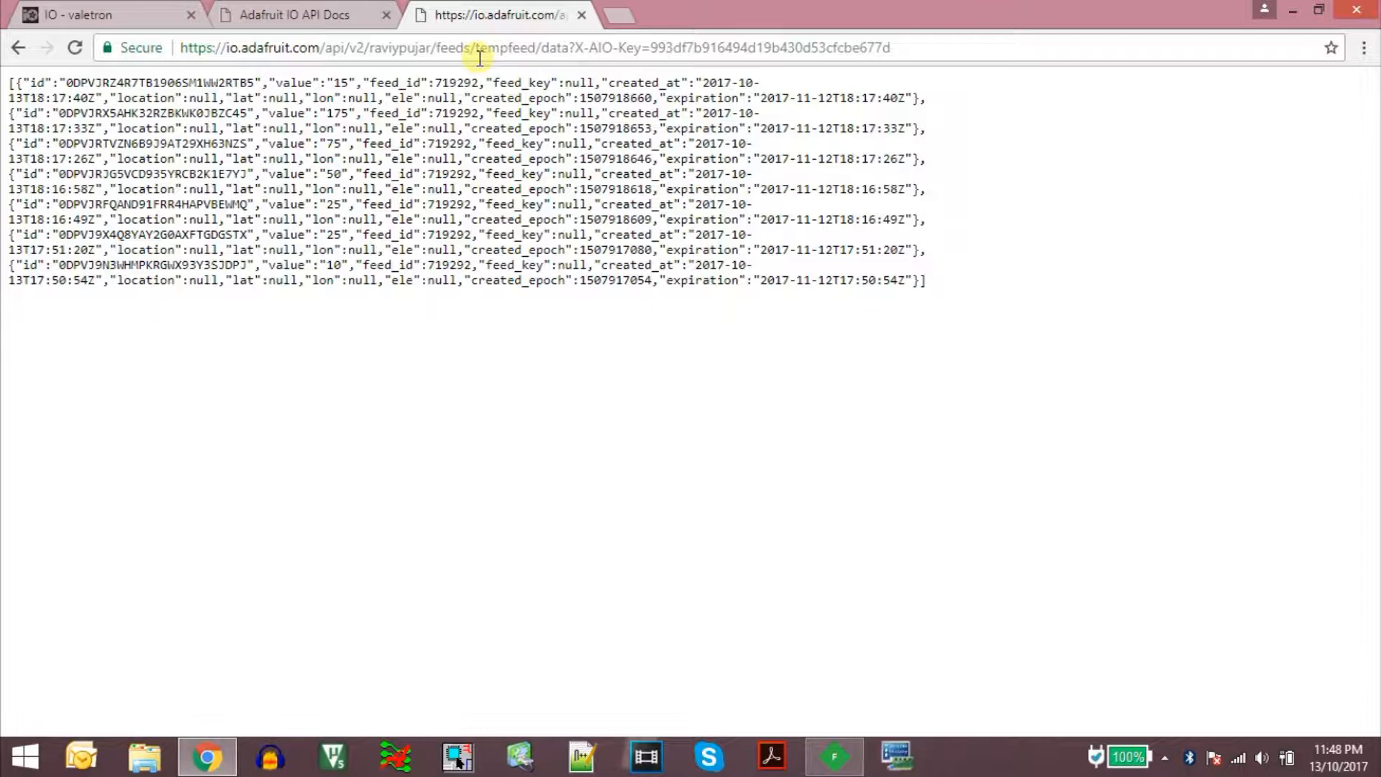
{"action": "double_click", "coordinate": [439, 265]}
{"action": "left_click", "coordinate": [335, 266]}
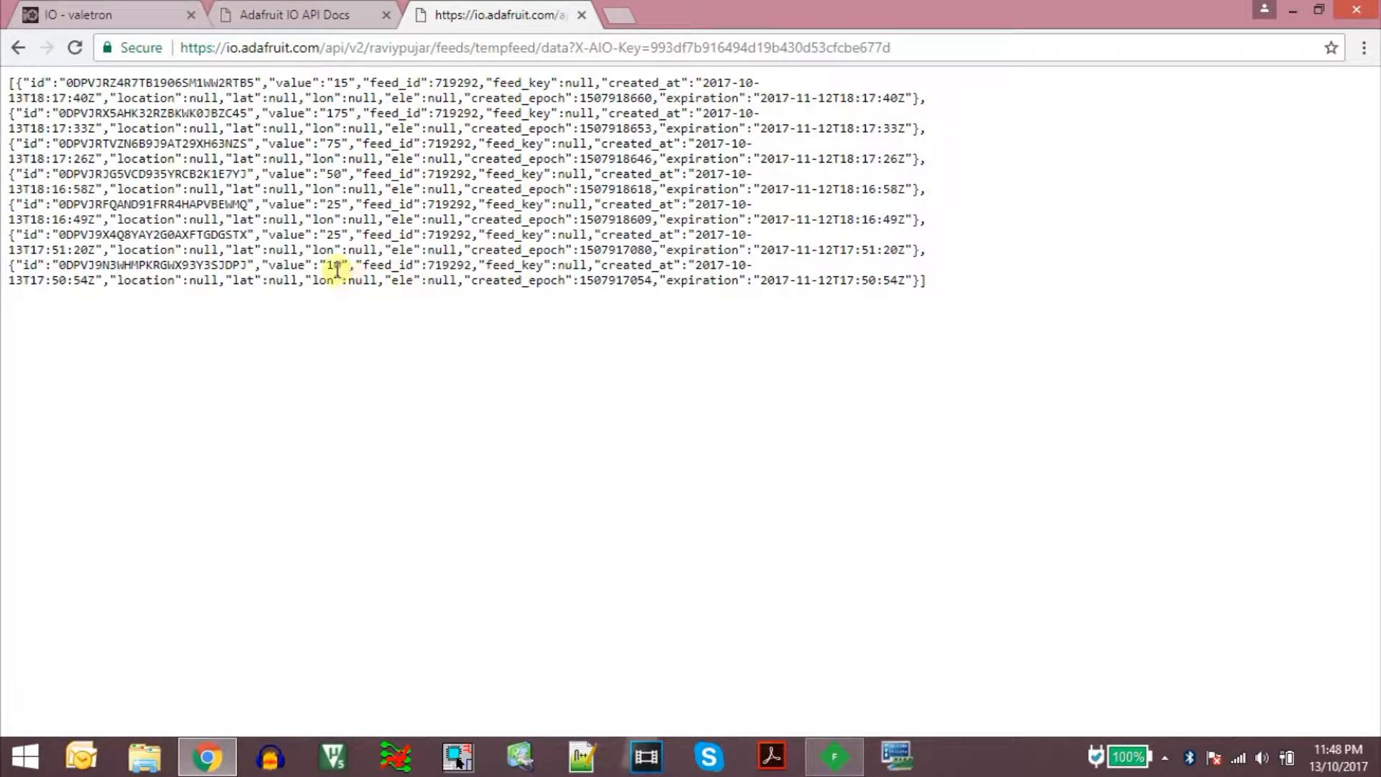
Load the switchfeed data endpoint in the API view
{"action": "left_click", "coordinate": [510, 46]}
{"action": "left_click", "coordinate": [508, 46]}
{"action": "type", "text": "/switch"}
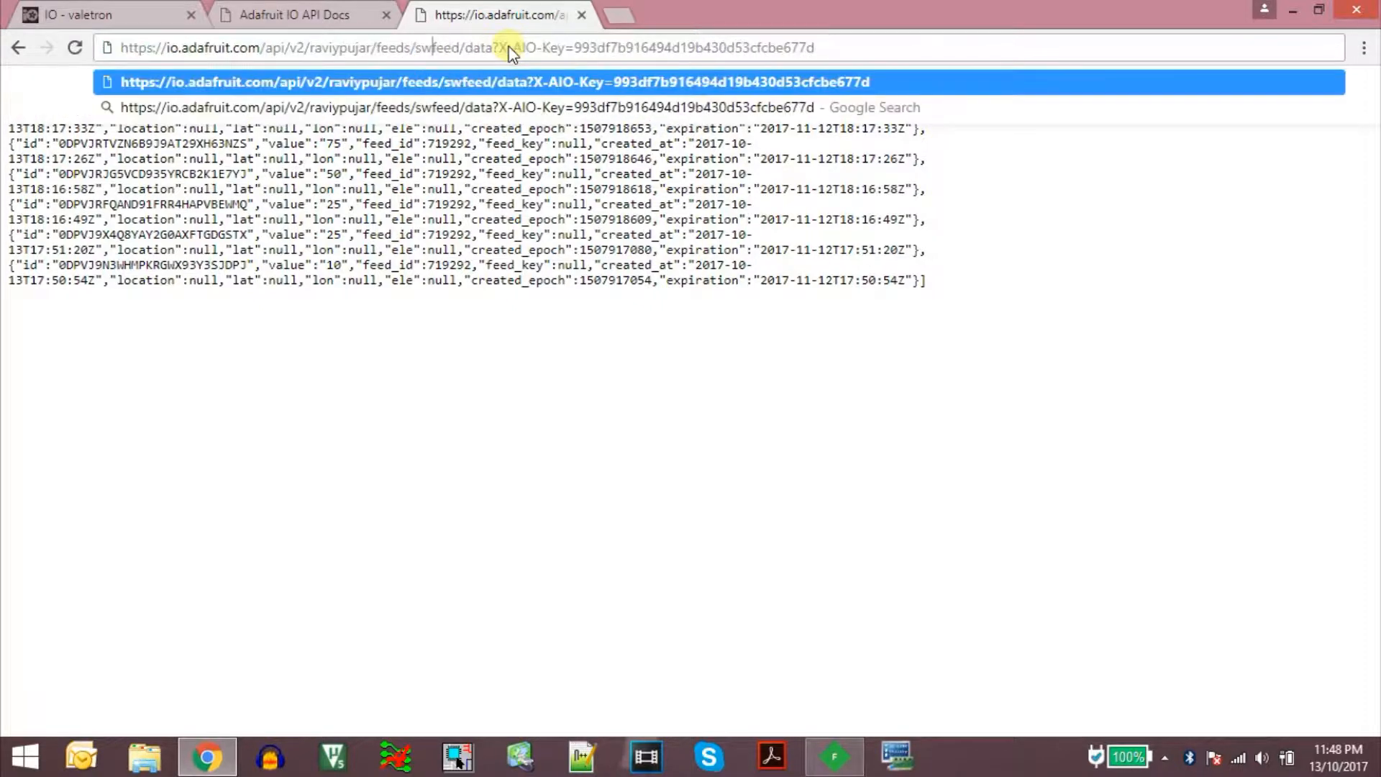
{"action": "key", "text": "Return"}
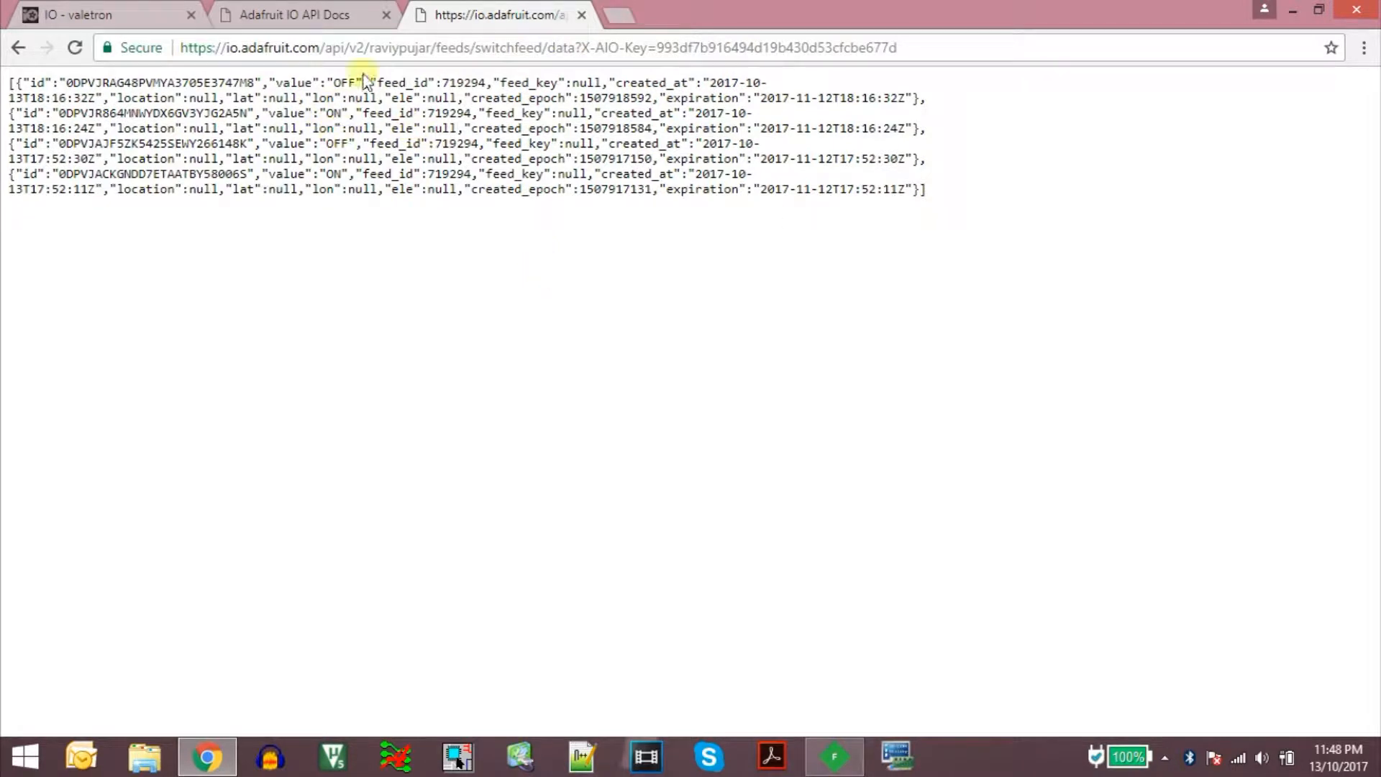
Load humidityfeed's data endpoint, then return to the valetron dashboard
{"action": "double_click", "coordinate": [514, 47]}
{"action": "left_click", "coordinate": [513, 48]}
{"action": "key", "text": "shift+Left"}
{"action": "key", "text": "shift+Left"}
{"action": "key", "text": "shift+Left"}
{"action": "key", "text": "shift+Left"}
{"action": "key", "text": "shift+Left"}
{"action": "key", "text": "shift+Left"}
{"action": "key", "text": "shift+Left"}
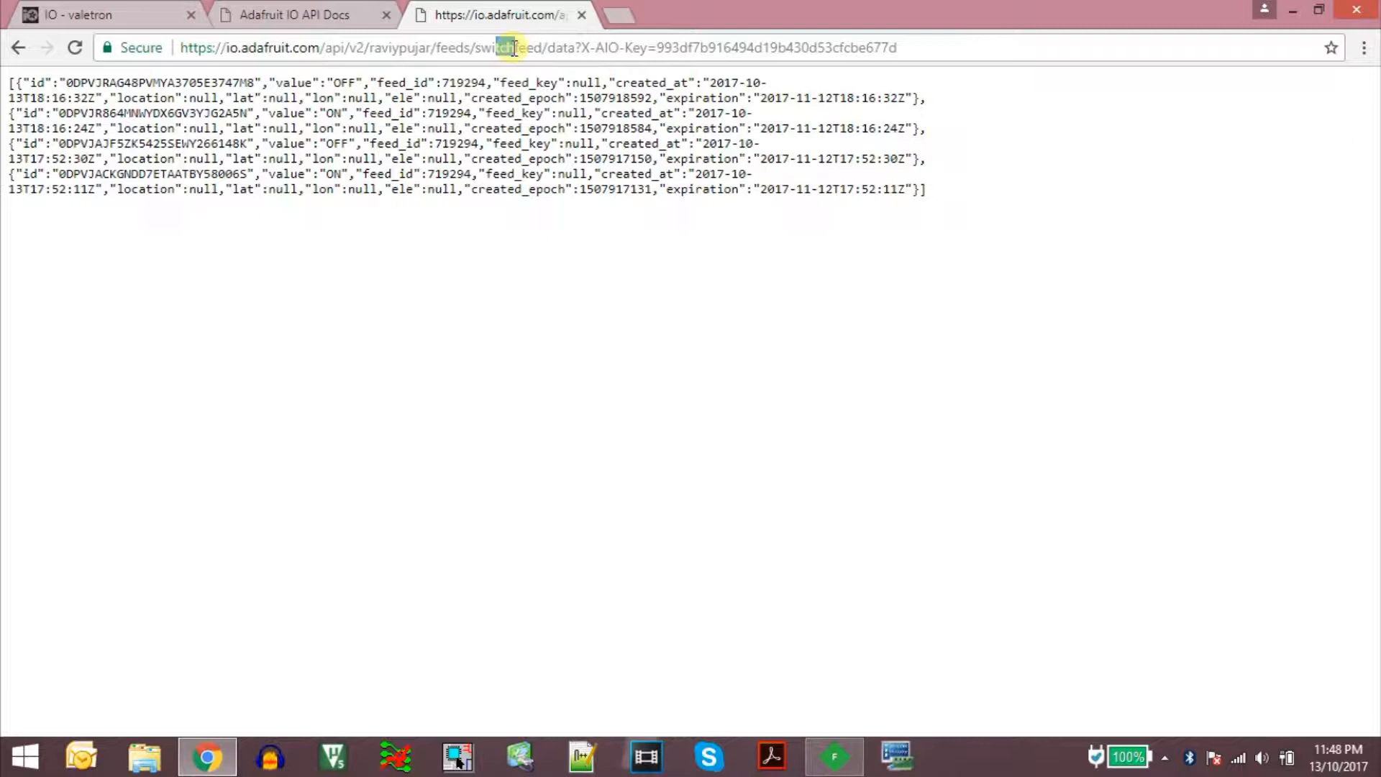
{"action": "type", "text": "humidity"}
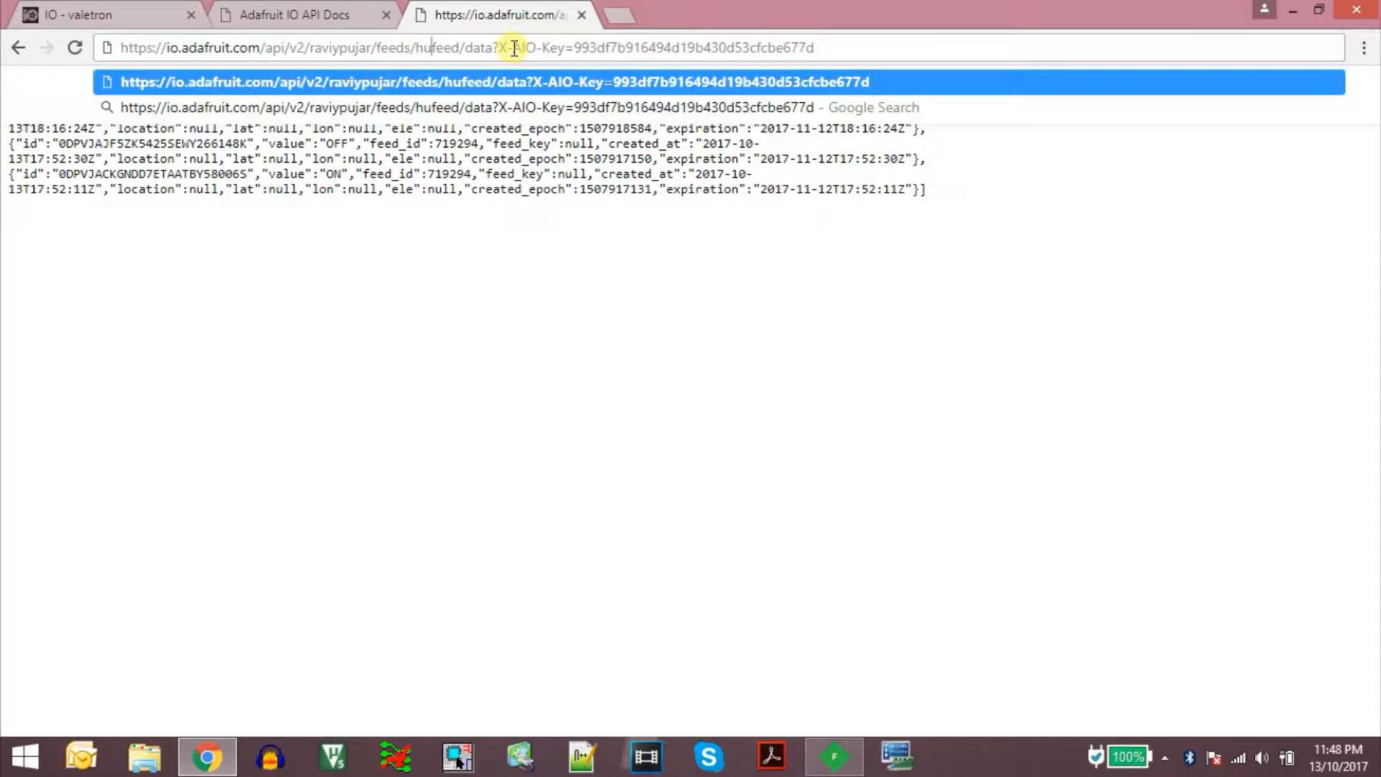
{"action": "key", "text": "Return"}
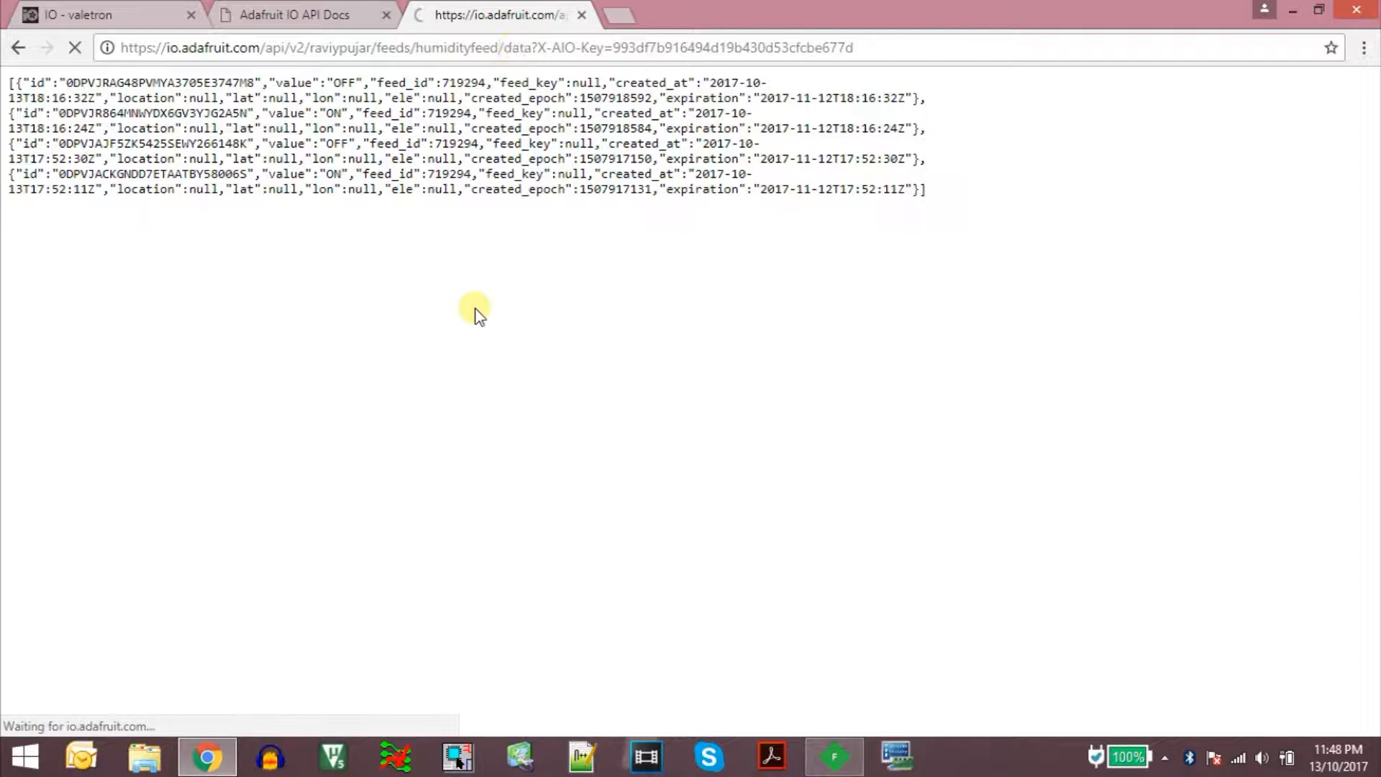
{"action": "key", "text": "ctrl+Tab"}
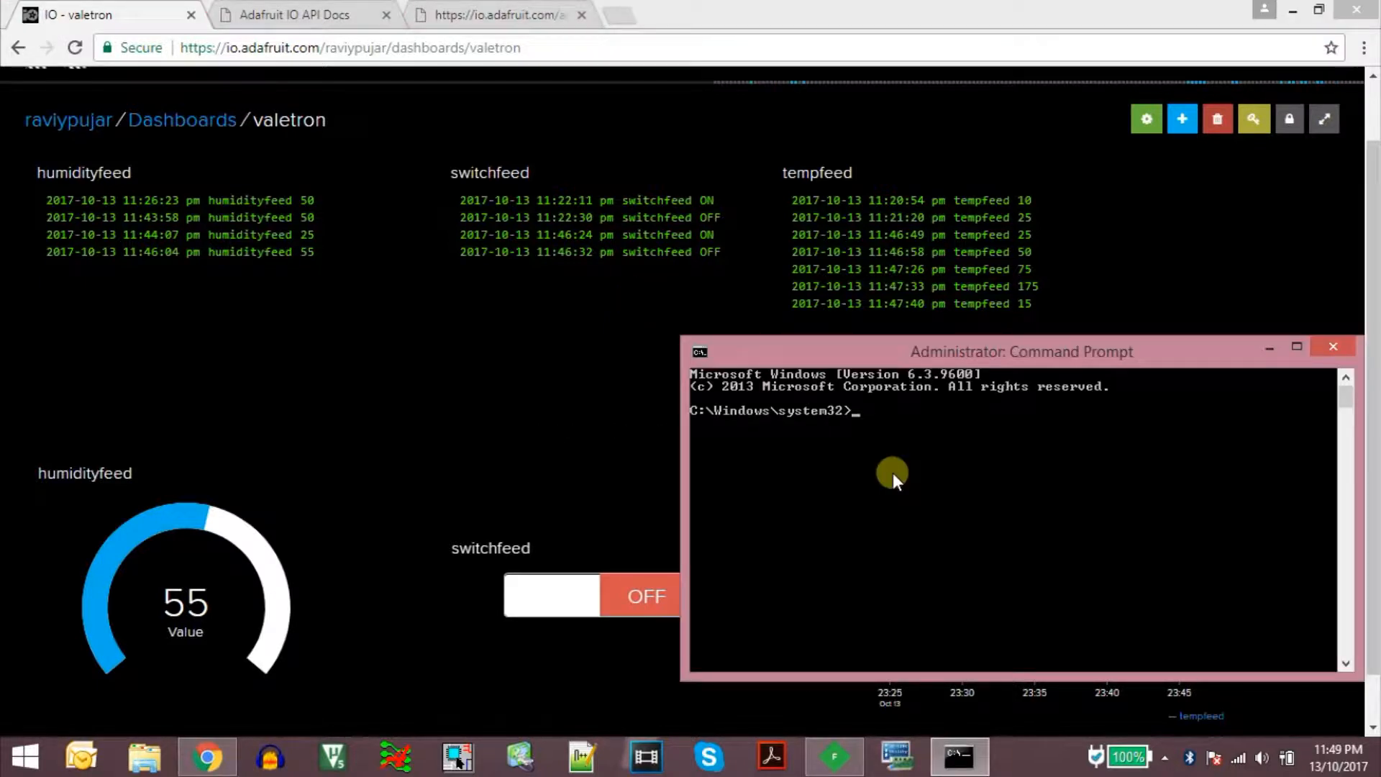
Start a mosquitto_pub command to io.adafruit.com port 1883 with the account username
{"action": "type", "text": "mosquitto_pub"}
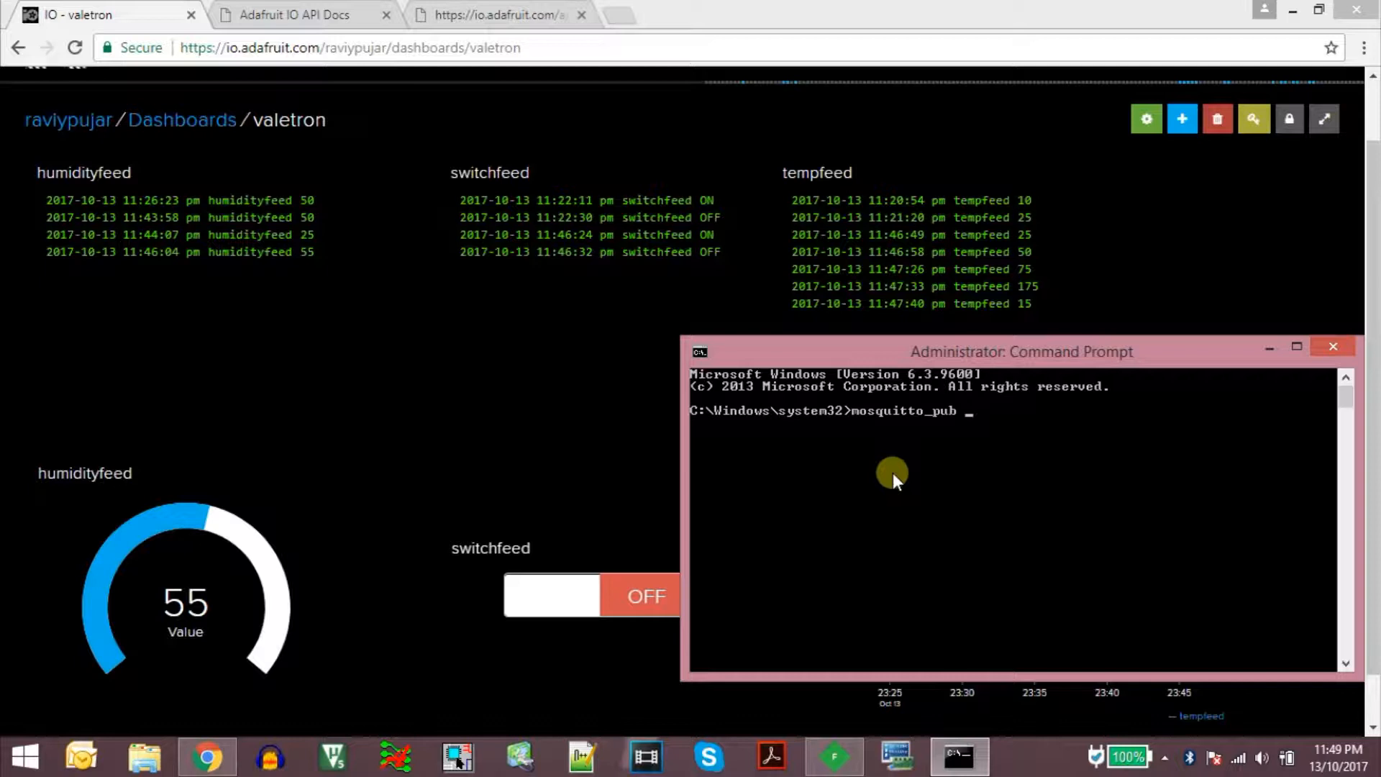
{"action": "type", "text": "-h io.adafruit.com"}
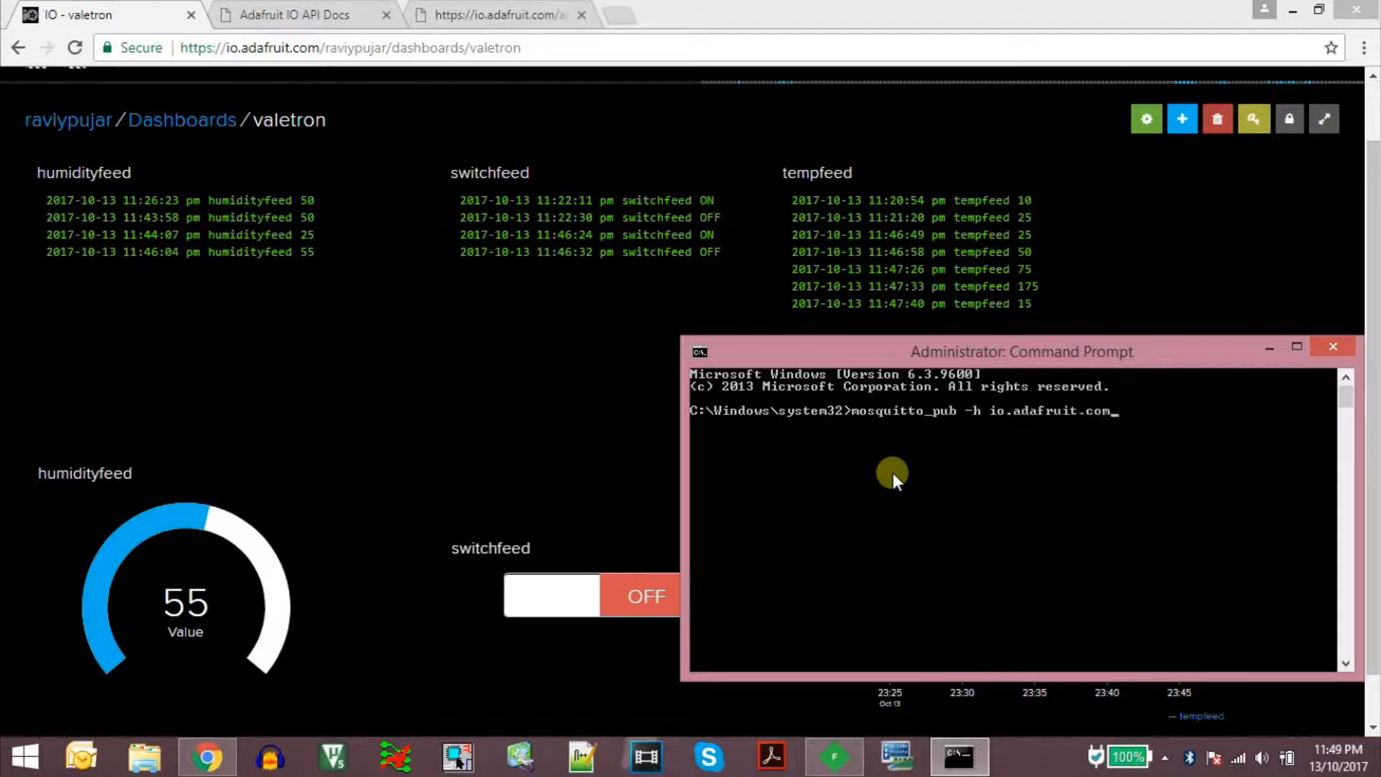
{"action": "type", "text": " -p 1883"}
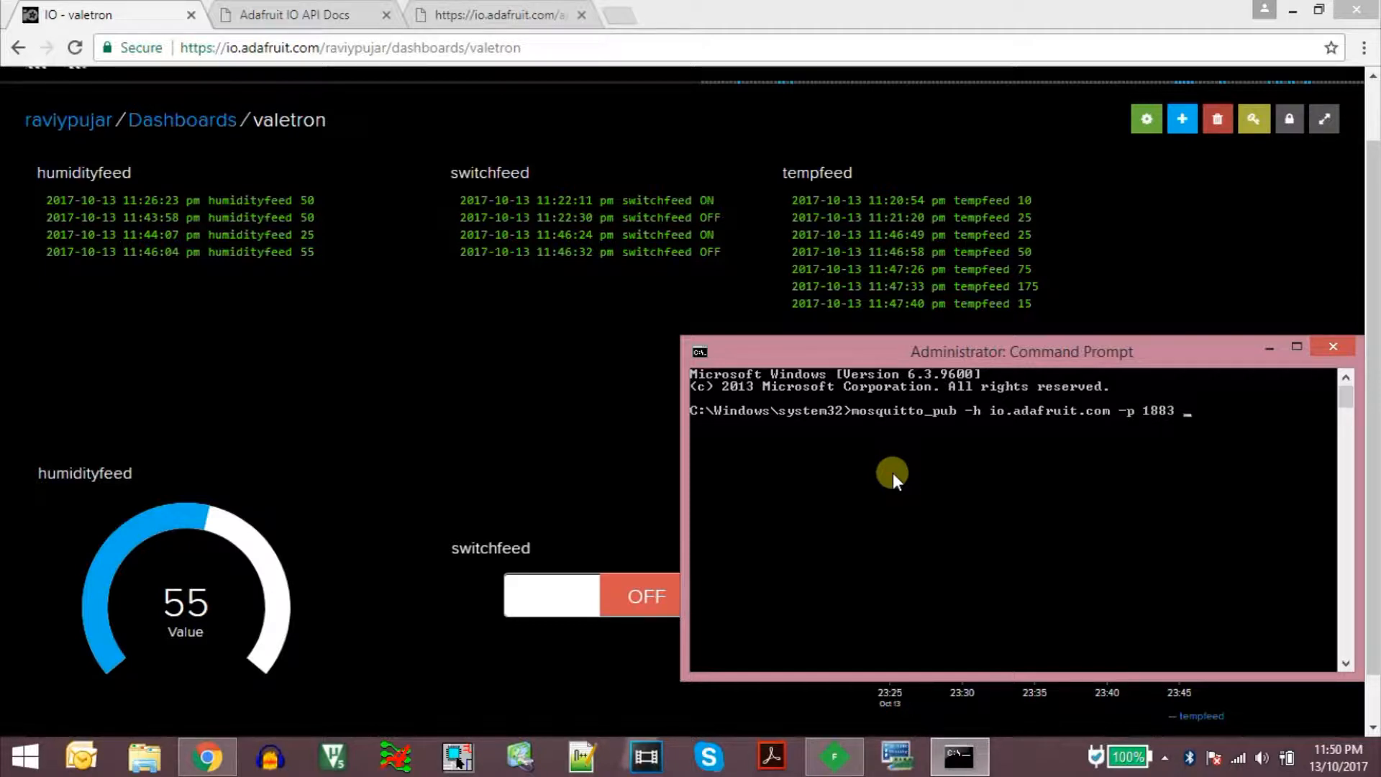
{"action": "type", "text": " -u raviypujar"}
{"action": "double_click", "coordinate": [354, 49]}
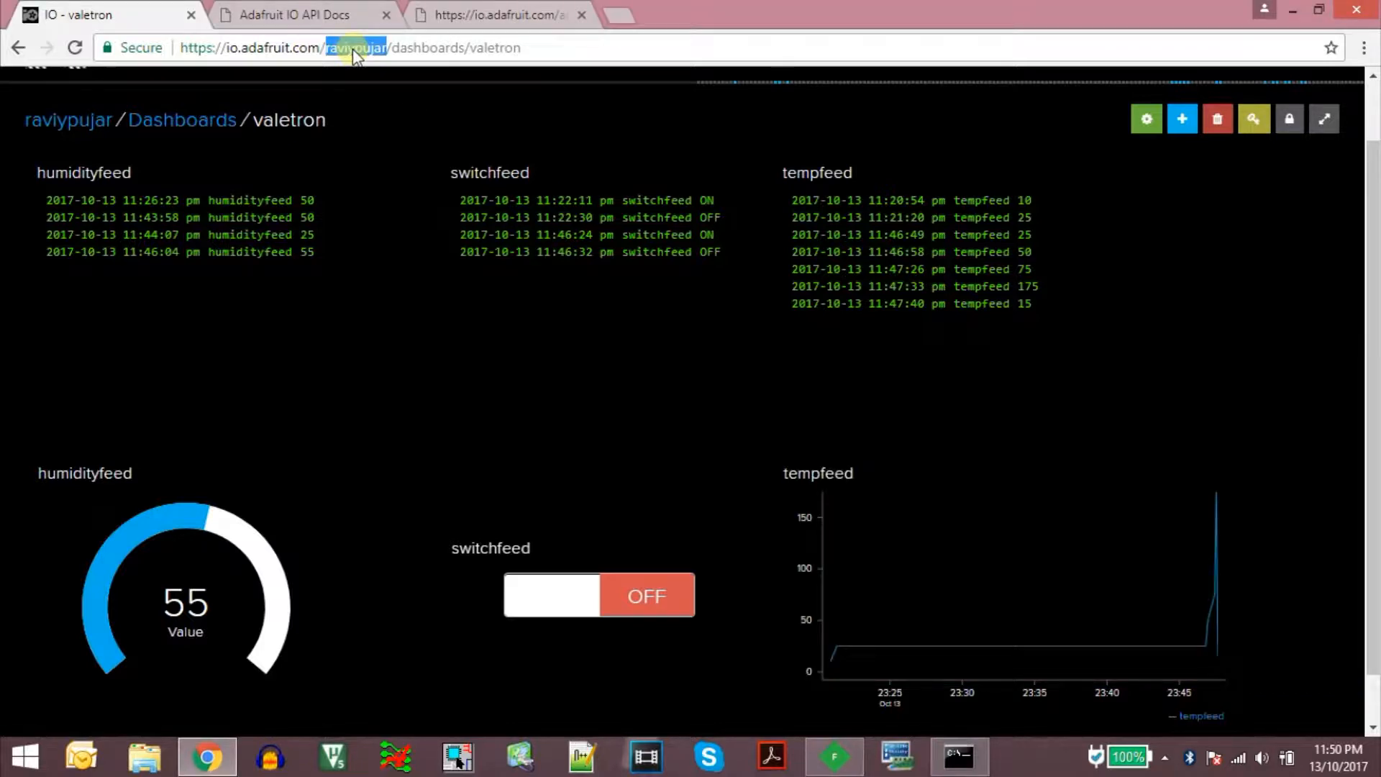
{"action": "key", "text": "alt+Tab"}
{"action": "left_click", "coordinate": [1276, 430]}
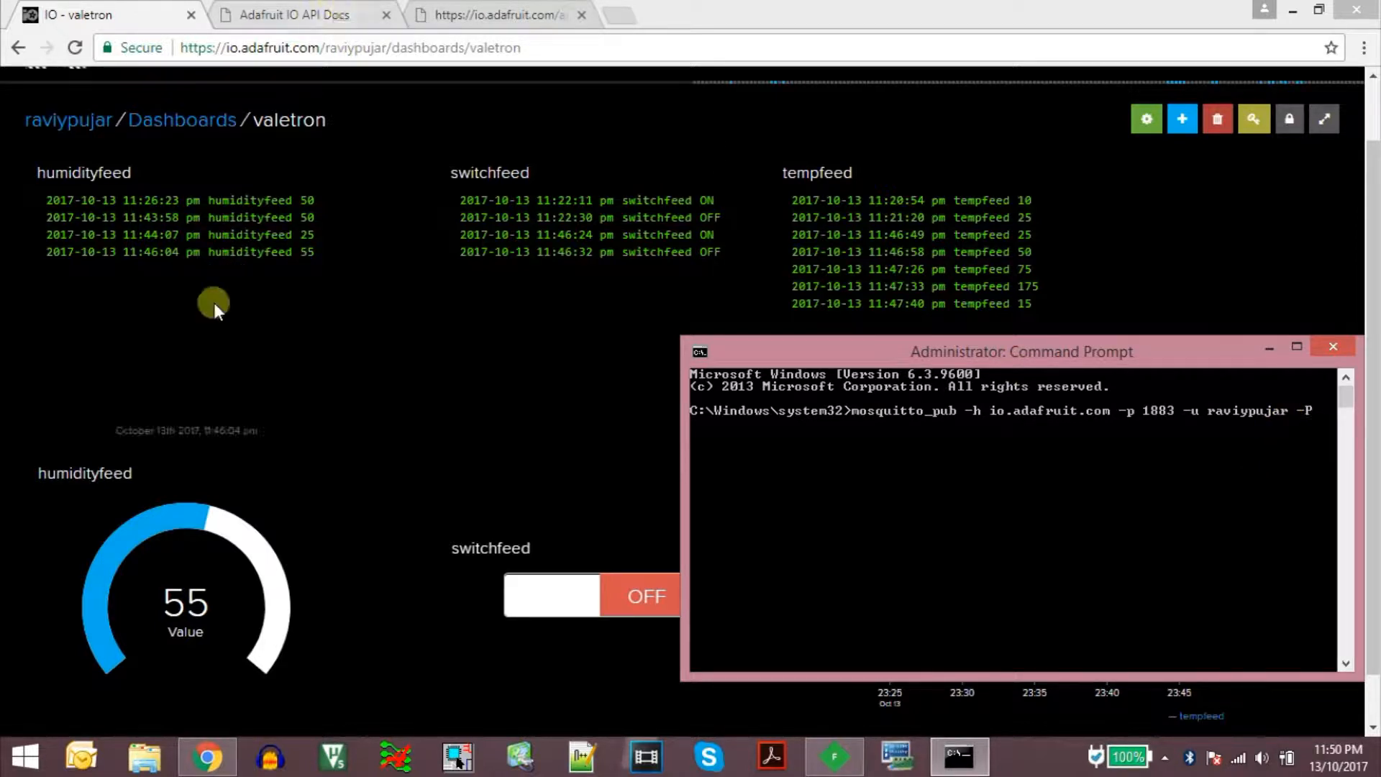
Copy the AIO key from the browser and paste it into the command as the password
{"action": "left_click", "coordinate": [486, 6]}
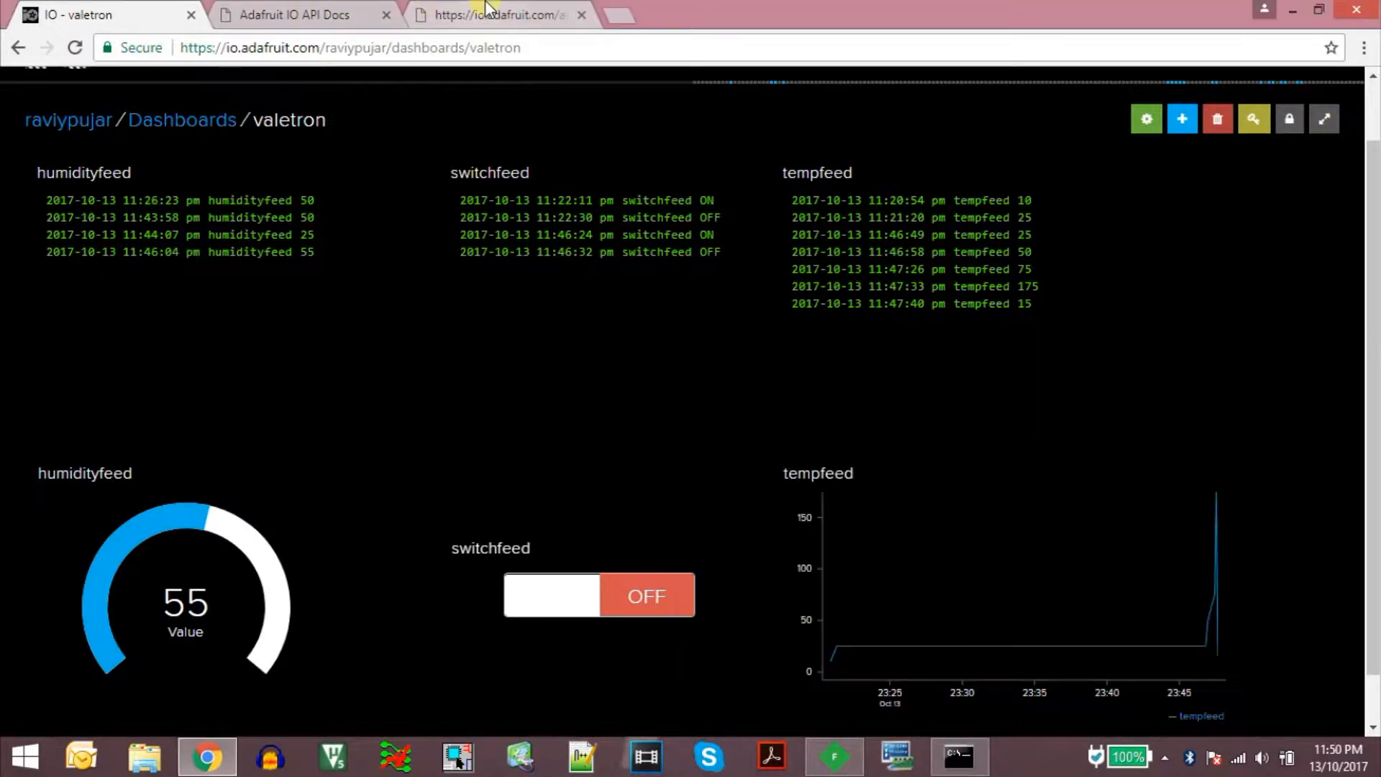
{"action": "left_click", "coordinate": [487, 6]}
{"action": "double_click", "coordinate": [712, 49]}
{"action": "key", "text": "super+c"}
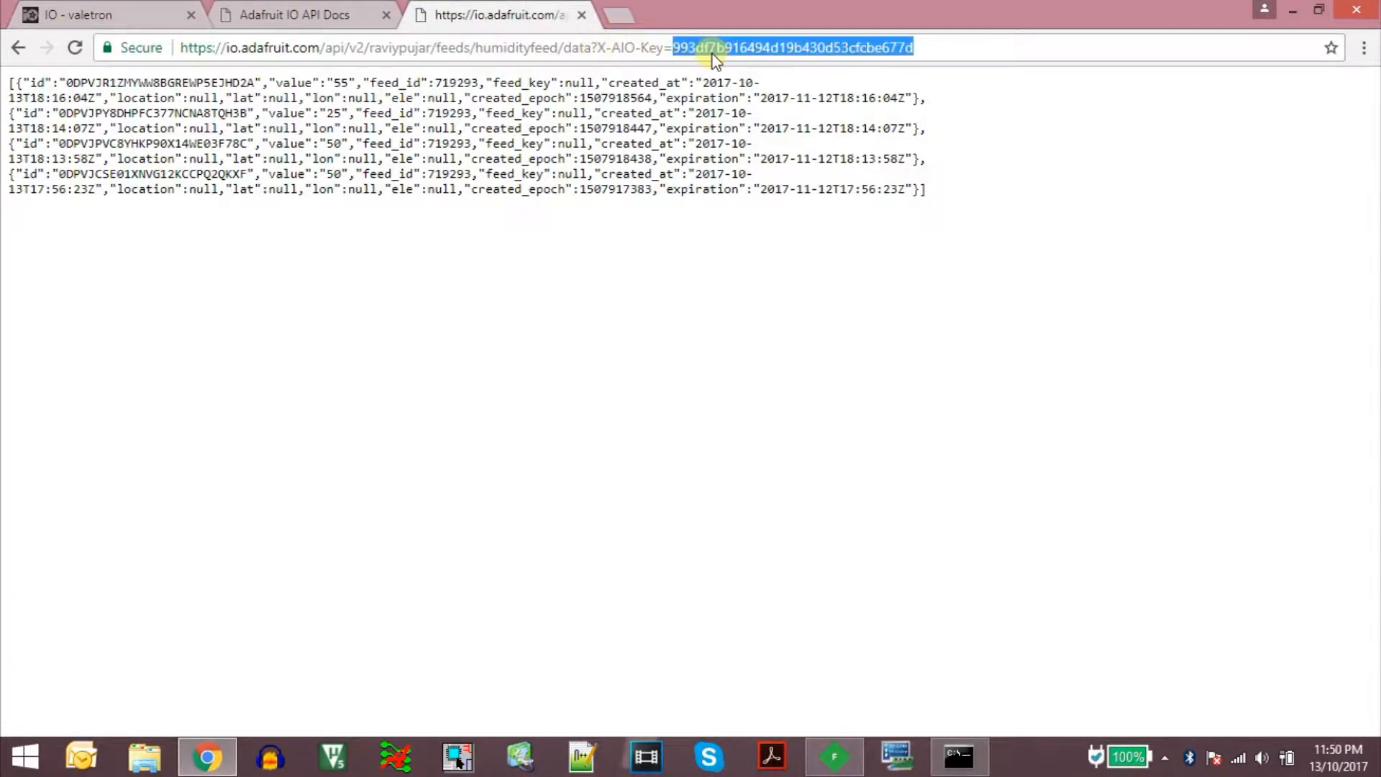
{"action": "key", "text": "ctrl+1"}
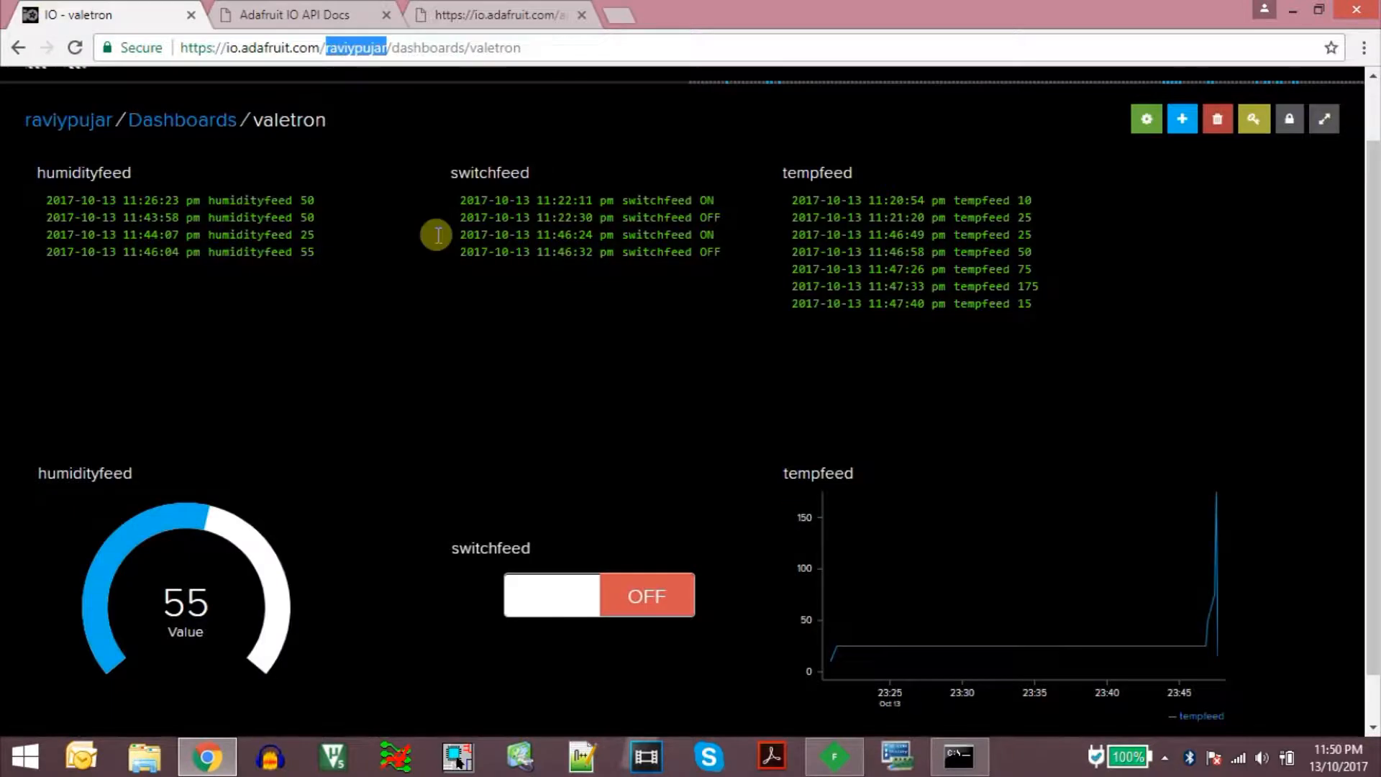
{"action": "key", "text": "alt+Tab"}
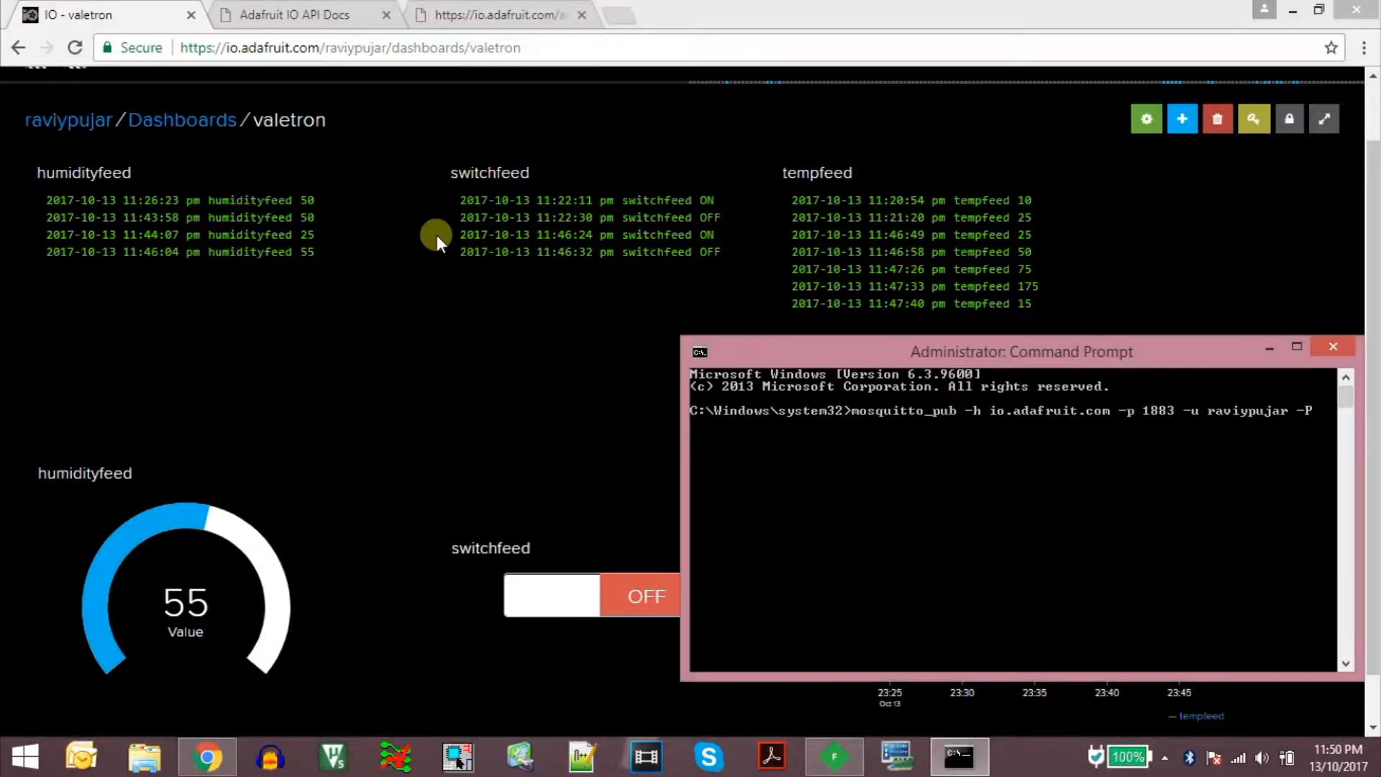
{"action": "right_click", "coordinate": [1112, 491]}
{"action": "left_click", "coordinate": [1161, 548]}
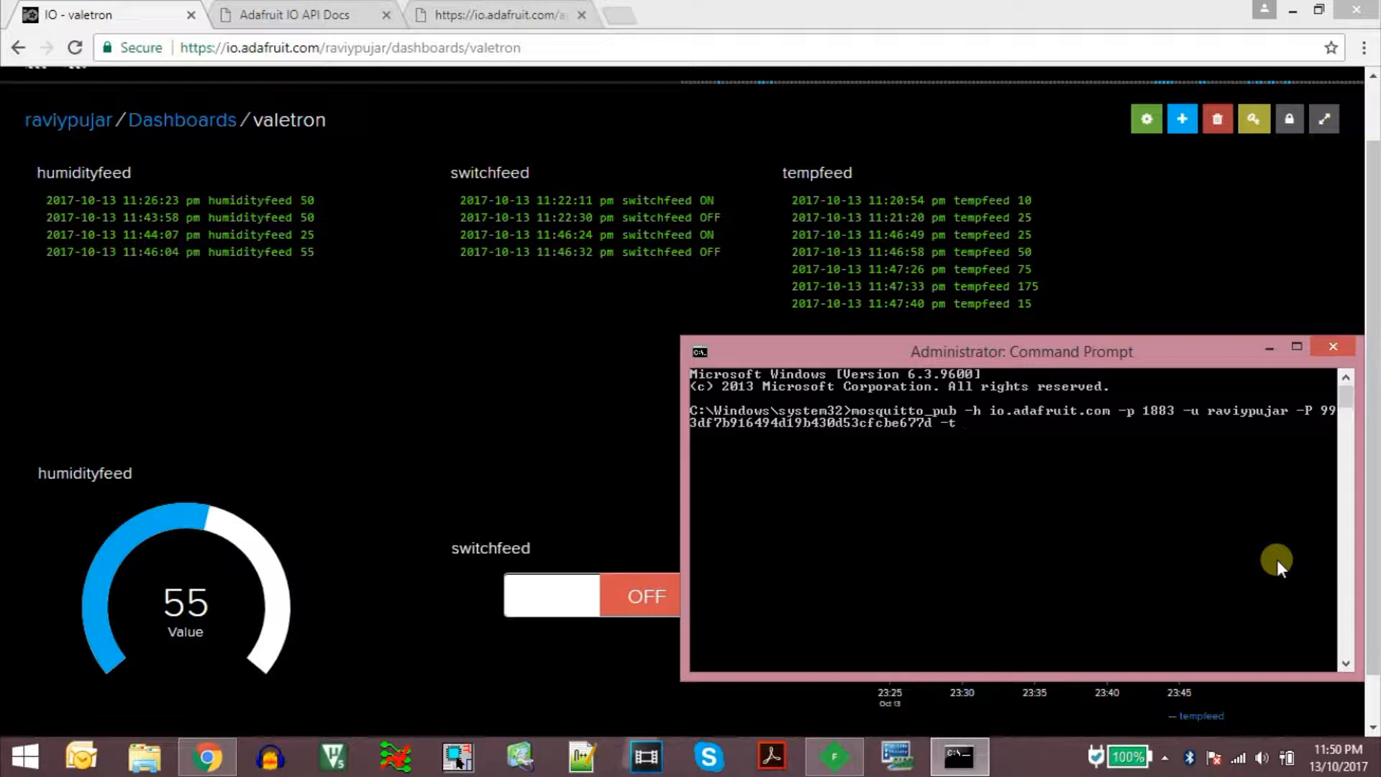
Add the humidityfeed/data topic with message 70 and run the publish
{"action": "type", "text": "raviypujar/feeds/humid"}
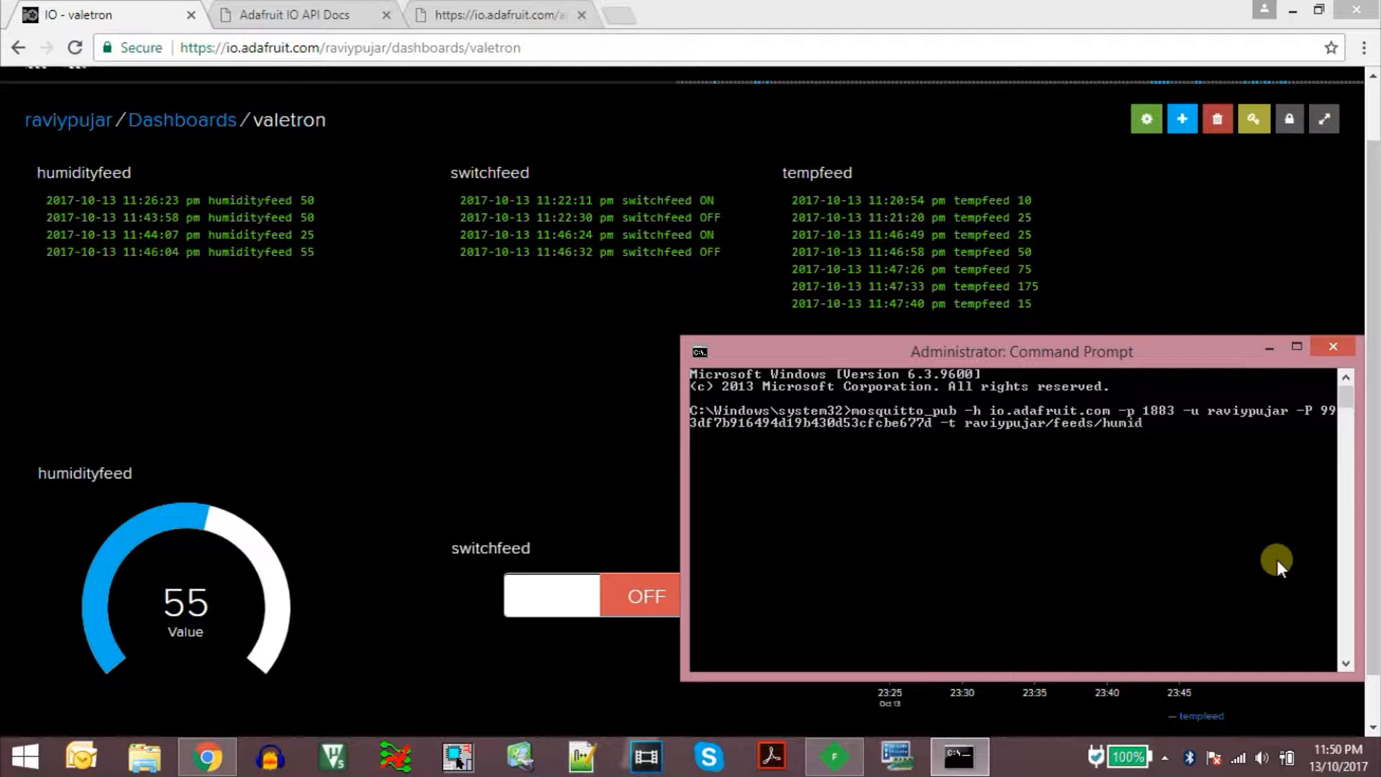
{"action": "type", "text": "ityfeed/data -m 70"}
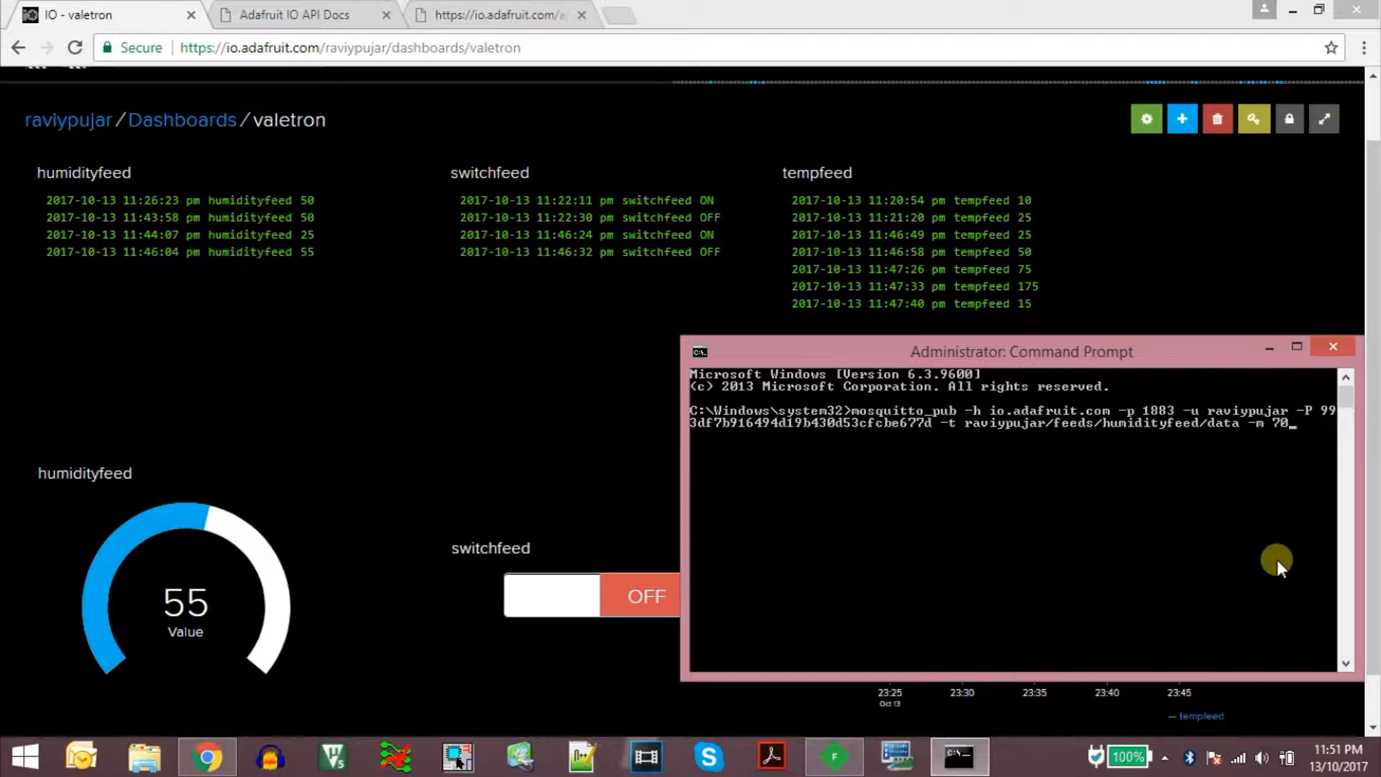
{"action": "key", "text": "Return"}
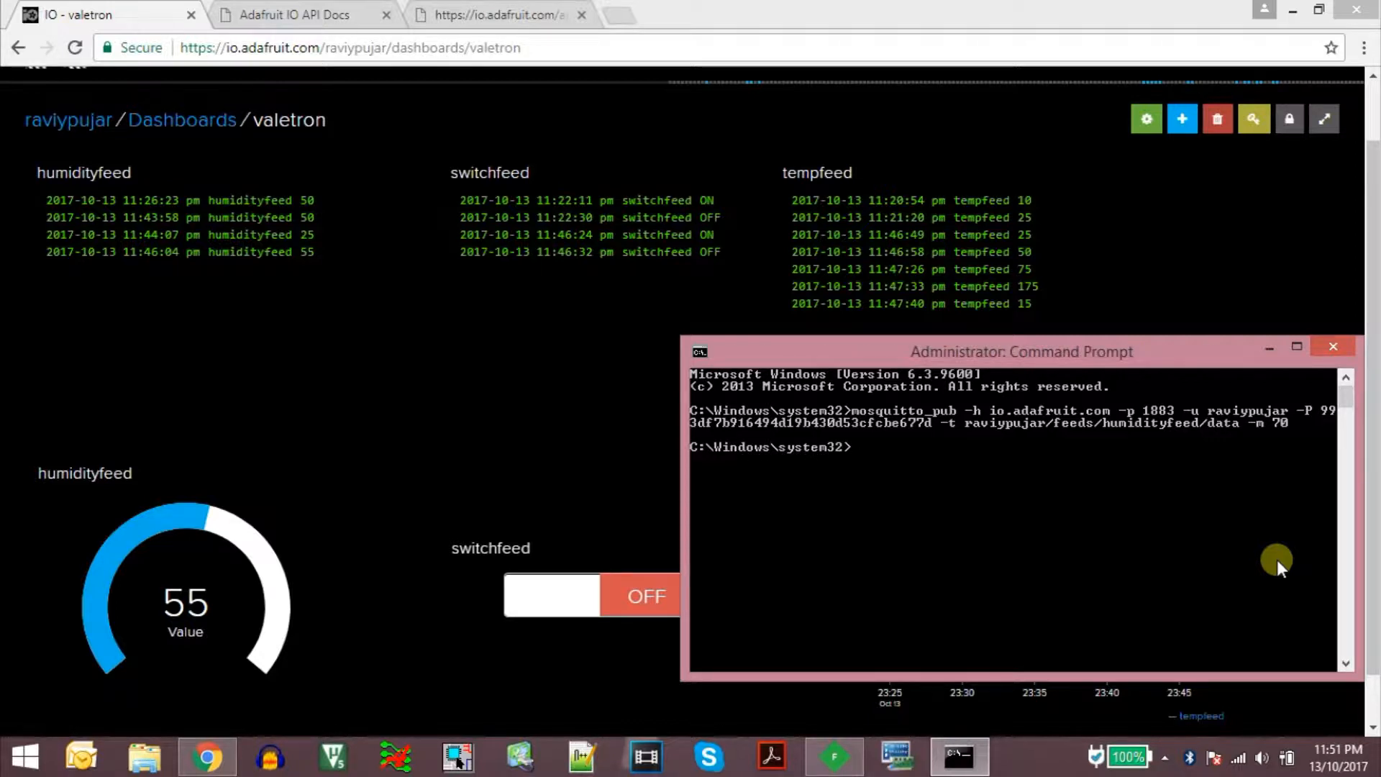
{"action": "key", "text": "Up"}
{"action": "key", "text": "Left"}
{"action": "key", "text": "Left"}
{"action": "key", "text": "Left"}
{"action": "key", "text": "Left"}
{"action": "key", "text": "Left"}
{"action": "key", "text": "Left"}
Fix the topic and -m errors, then republish 70 to humidityfeed successfully
{"action": "key", "text": "BackSpace"}
{"action": "key", "text": "BackSpace"}
{"action": "key", "text": "BackSpace"}
{"action": "key", "text": "BackSpace"}
{"action": "key", "text": "BackSpace"}
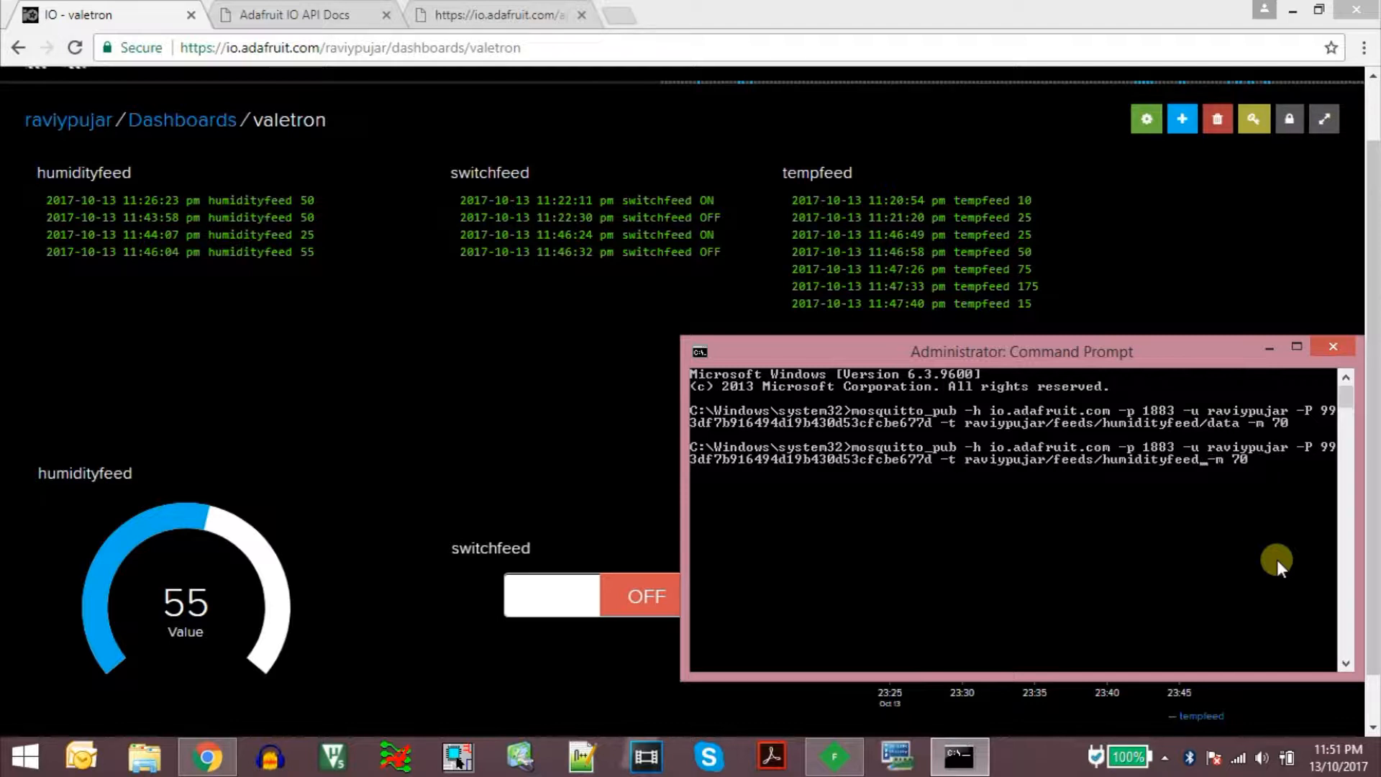
{"action": "key", "text": "Right"}
{"action": "type", "text": "-m 70"}
{"action": "key", "text": "Return"}
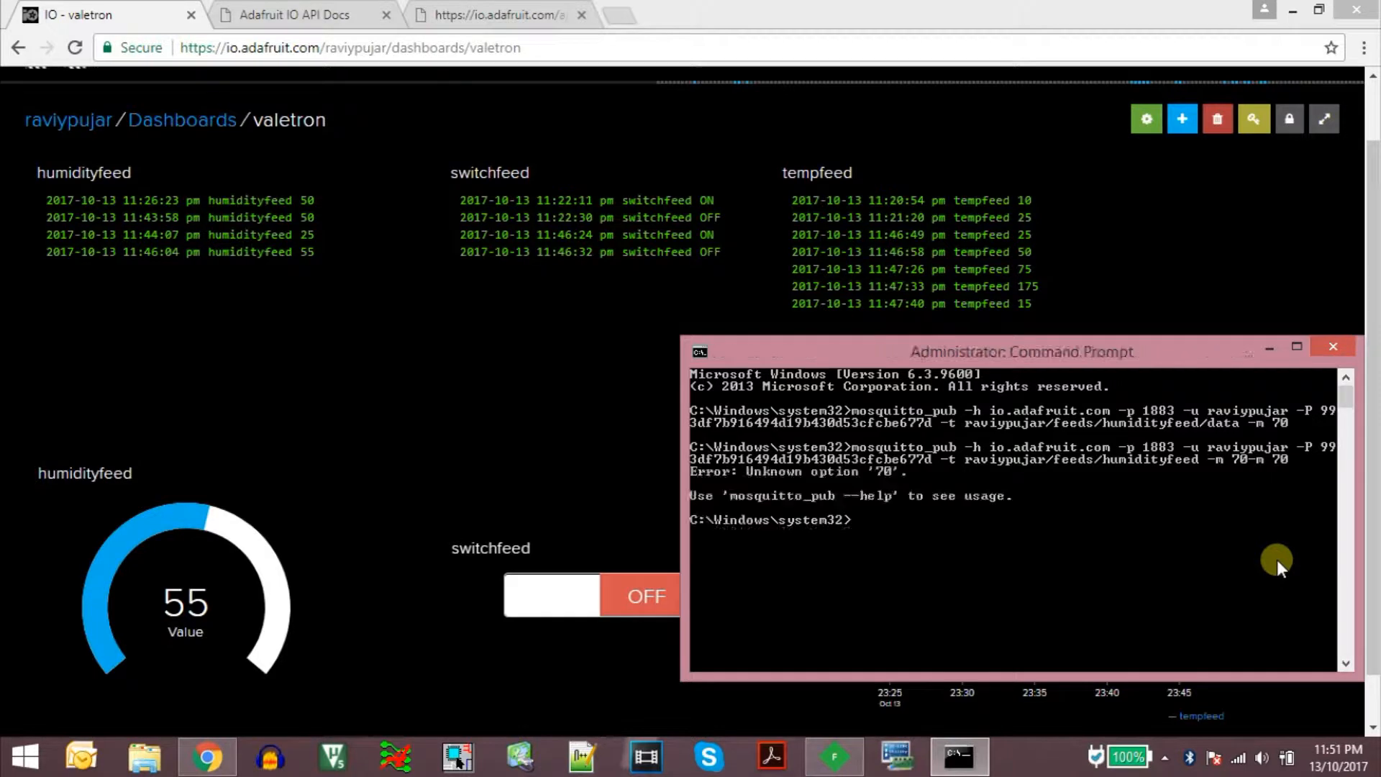
{"action": "key", "text": "Up"}
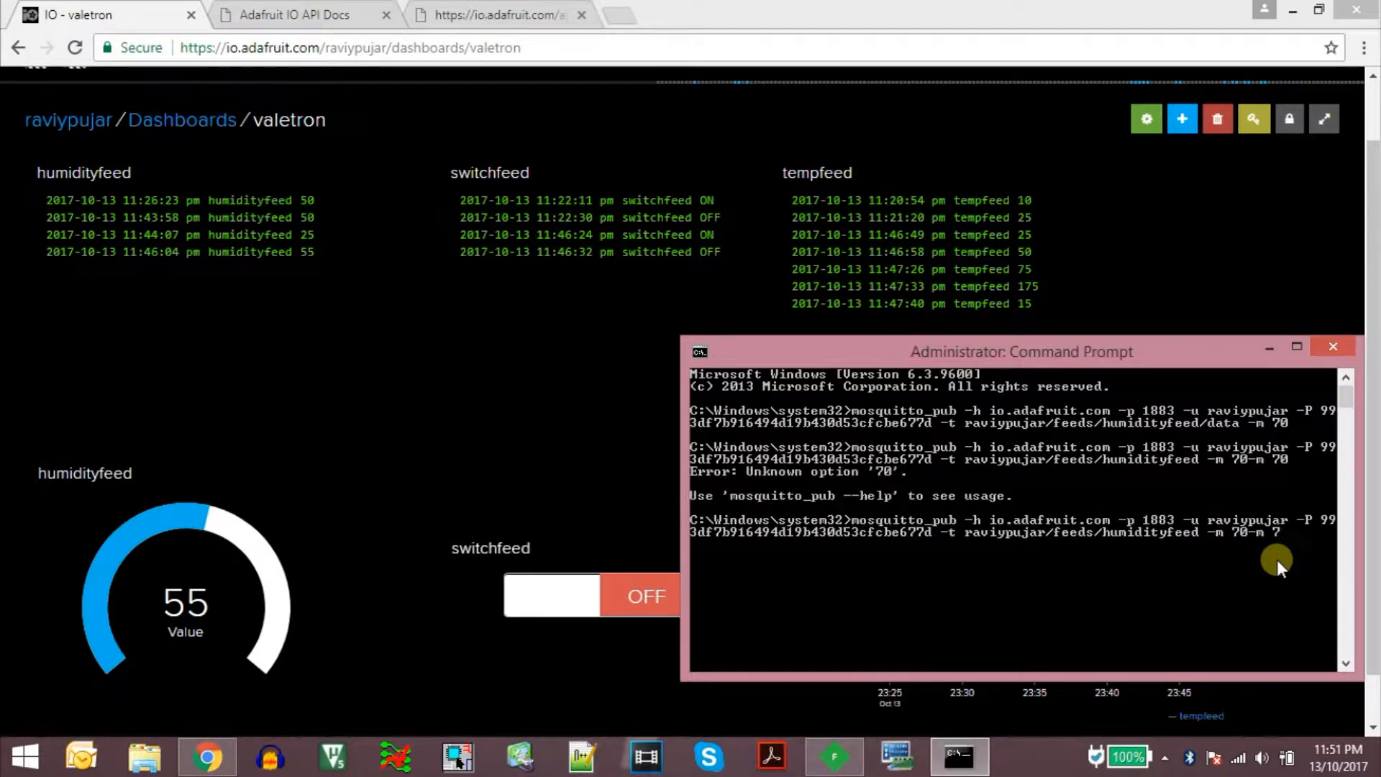
{"action": "key", "text": "Return"}
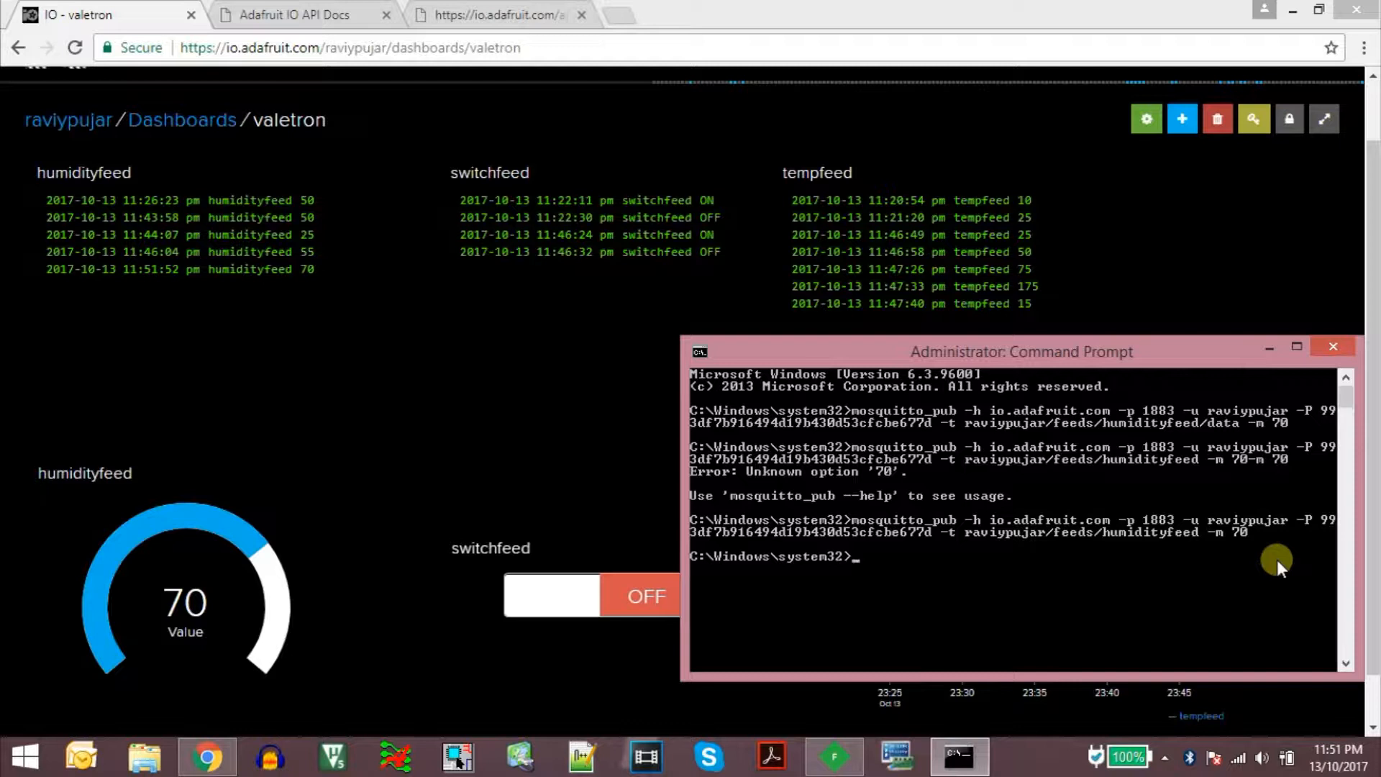
{"action": "key", "text": "Up"}
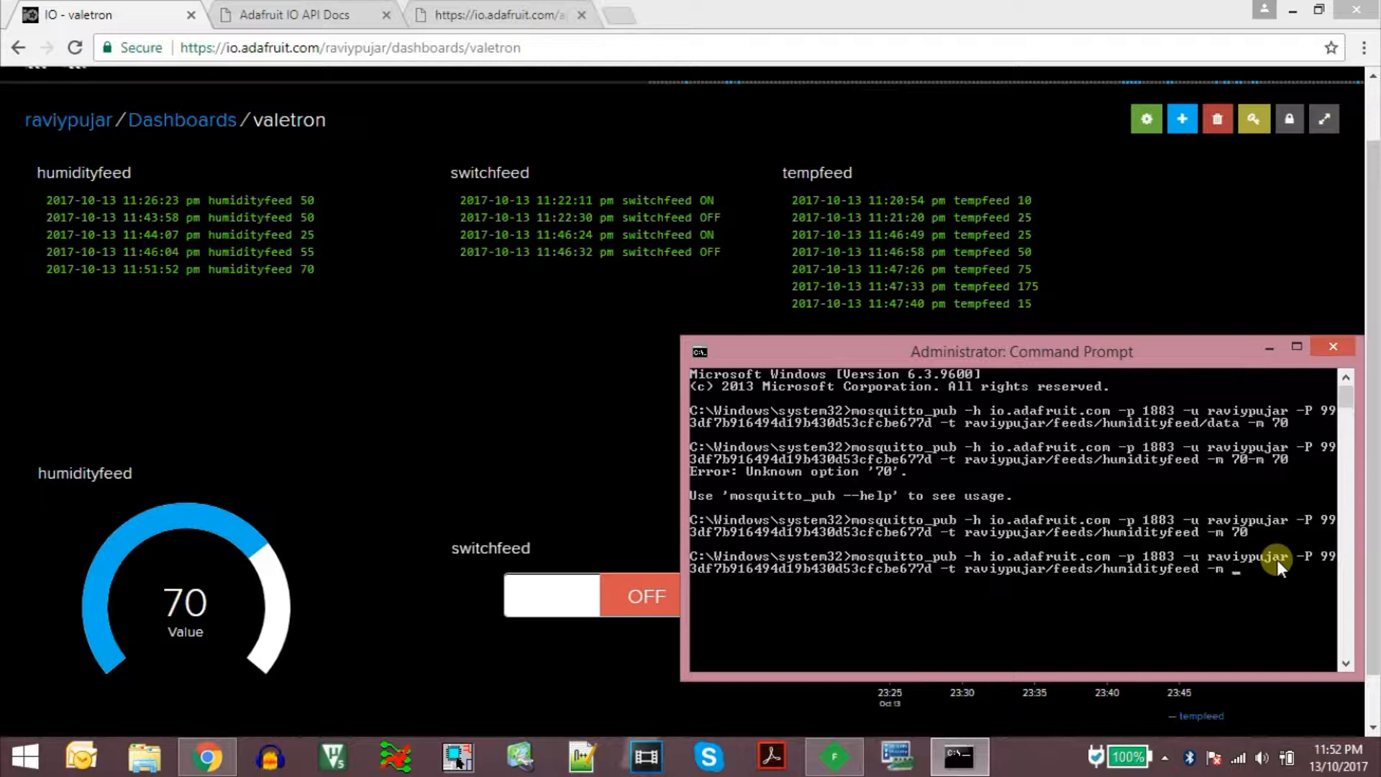
Publish 30 to humidityfeed, then ON to switchfeed
{"action": "key", "text": "Return"}
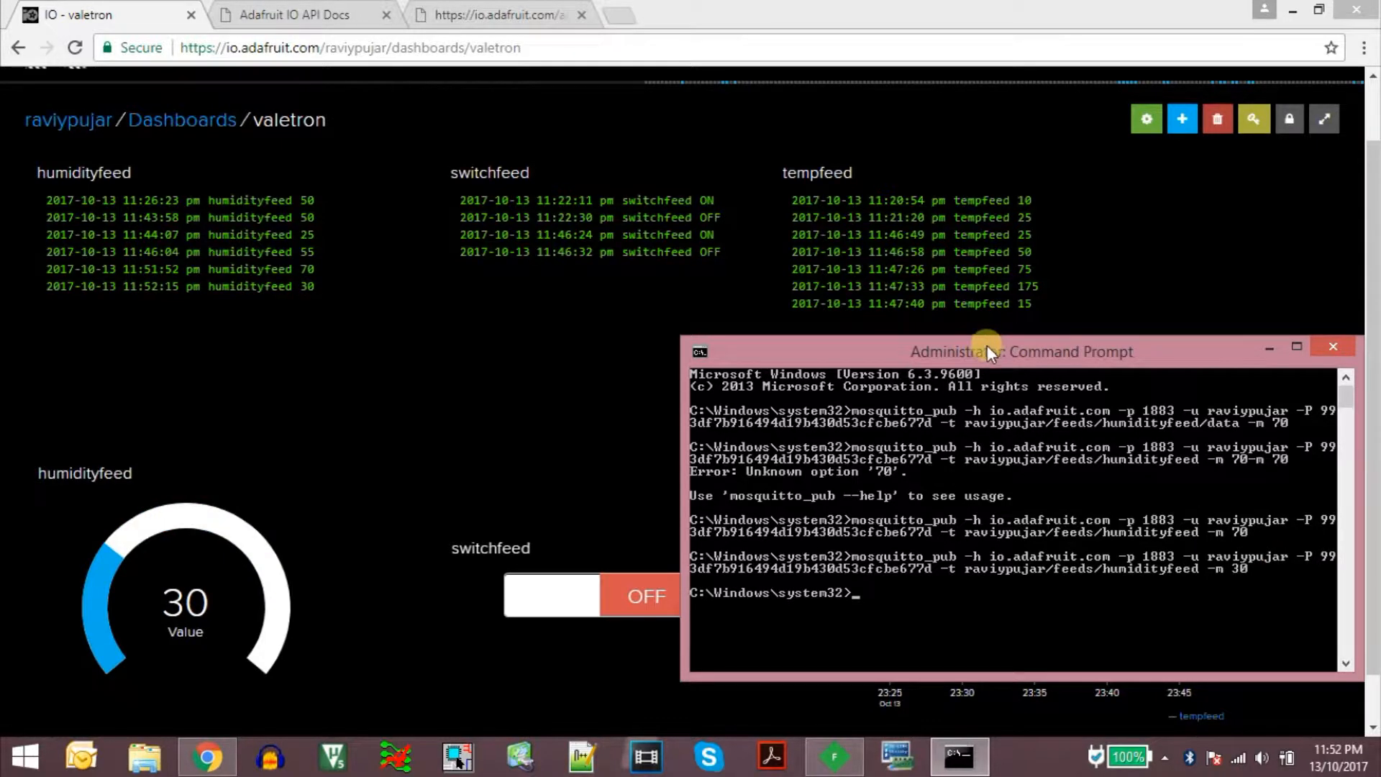
{"action": "left_click_drag", "start_coordinate": [983, 357], "coordinate": [911, 134]}
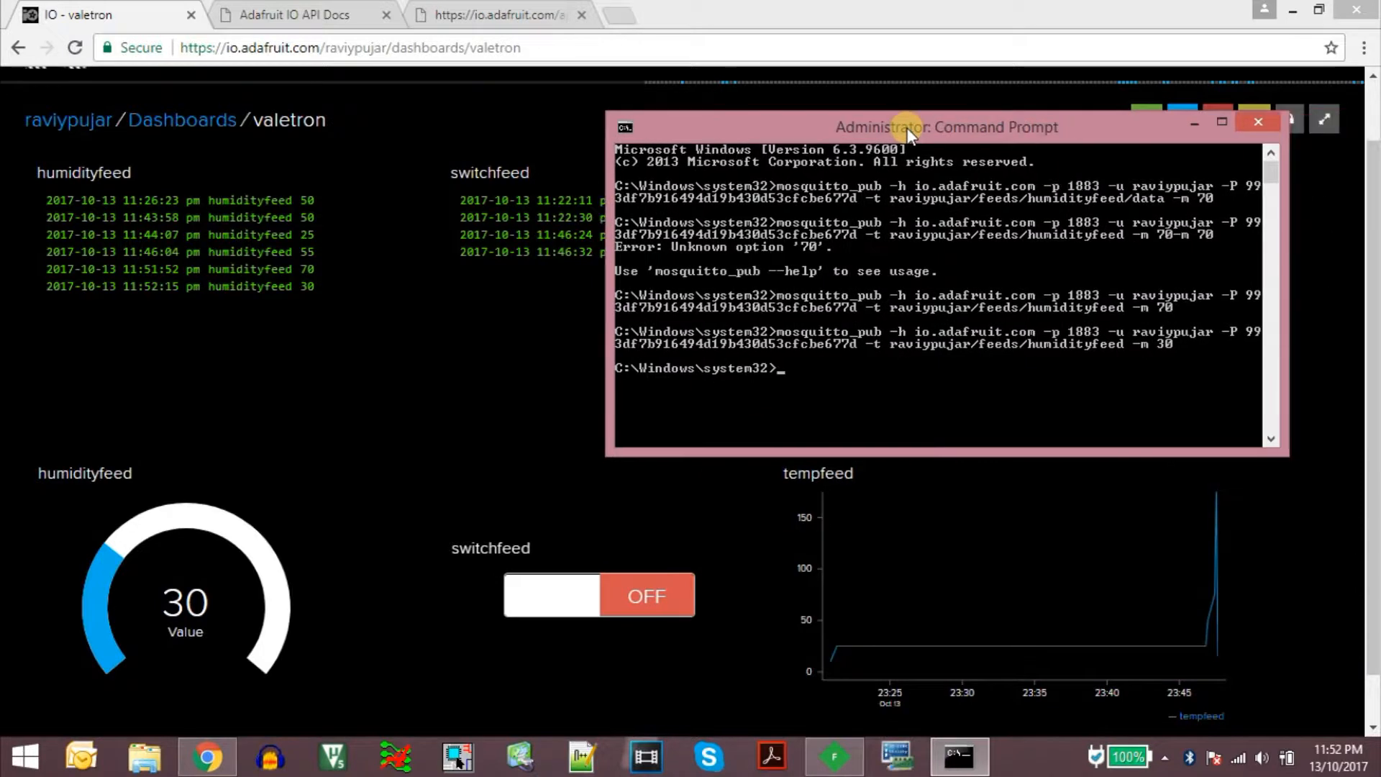
{"action": "key", "text": "Up"}
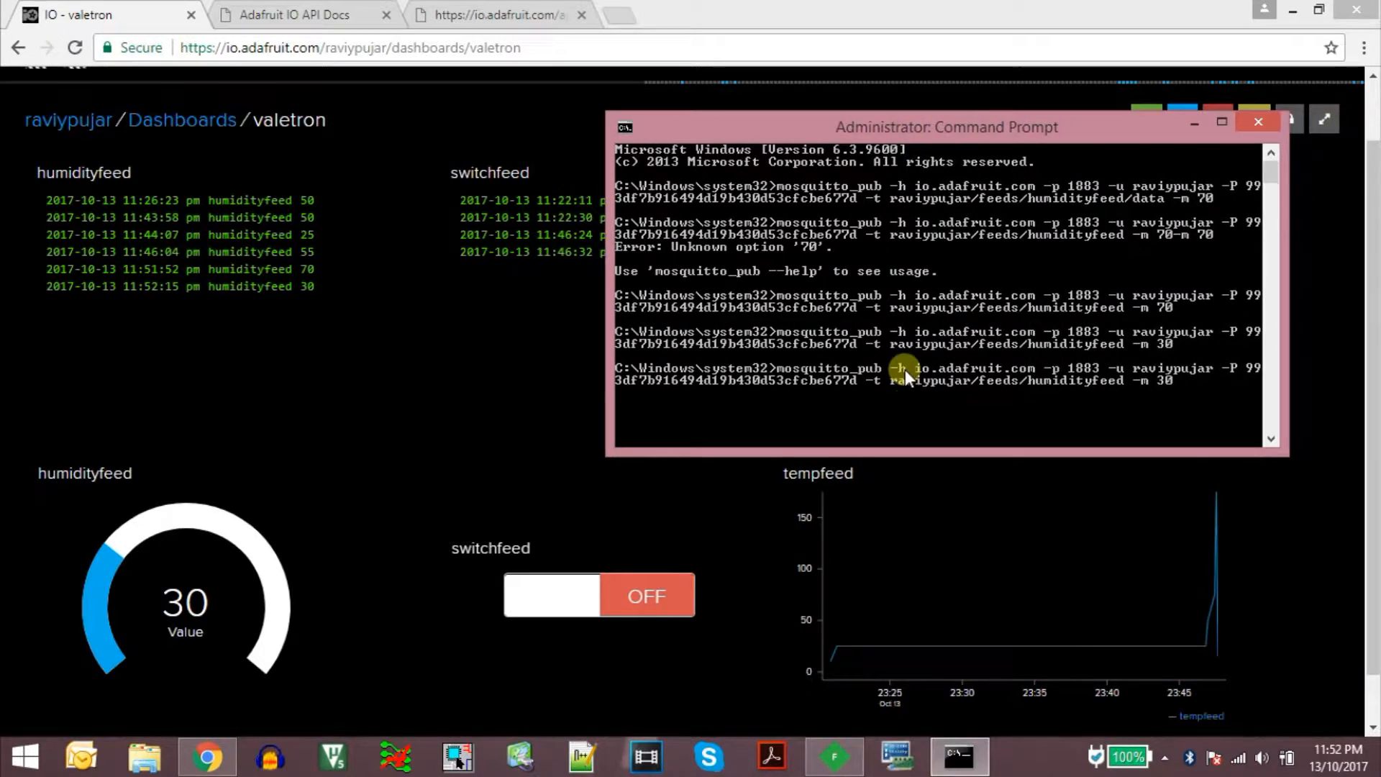
{"action": "key", "text": "Left"}
{"action": "key", "text": "Left"}
{"action": "key", "text": "Left"}
{"action": "key", "text": "Left"}
{"action": "key", "text": "Left"}
{"action": "key", "text": "Left"}
{"action": "key", "text": "Left"}
{"action": "key", "text": "Left"}
{"action": "key", "text": "Left"}
{"action": "key", "text": "Left"}
{"action": "key", "text": "BackSpace"}
{"action": "key", "text": "BackSpace"}
{"action": "key", "text": "BackSpace"}
{"action": "key", "text": "BackSpace"}
{"action": "key", "text": "BackSpace"}
{"action": "key", "text": "BackSpace"}
{"action": "key", "text": "BackSpace"}
{"action": "key", "text": "BackSpace"}
{"action": "type", "text": "swith"}
{"action": "key", "text": "Left"}
{"action": "type", "text": "c"}
{"action": "key", "text": "Right"}
{"action": "key", "text": "Right"}
{"action": "key", "text": "Right"}
{"action": "key", "text": "Right"}
{"action": "key", "text": "Right"}
{"action": "key", "text": "Right"}
{"action": "key", "text": "Right"}
{"action": "key", "text": "Right"}
{"action": "key", "text": "Right"}
{"action": "key", "text": "Right"}
{"action": "key", "text": "Right"}
{"action": "key", "text": "BackSpace"}
{"action": "key", "text": "BackSpace"}
{"action": "type", "text": "ON"}
{"action": "key", "text": "Return"}
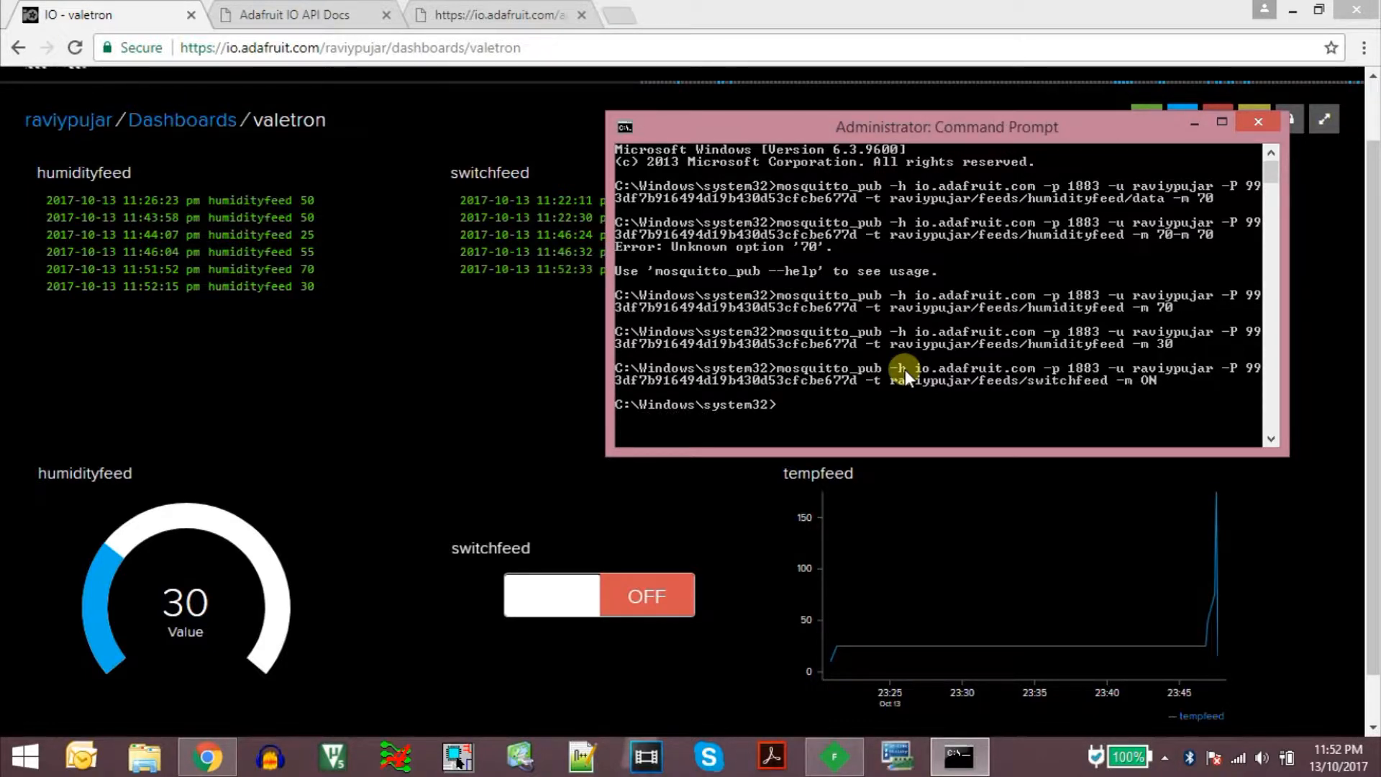
Publish OFF to switchfeed to turn the toggle off
{"action": "key", "text": "Up"}
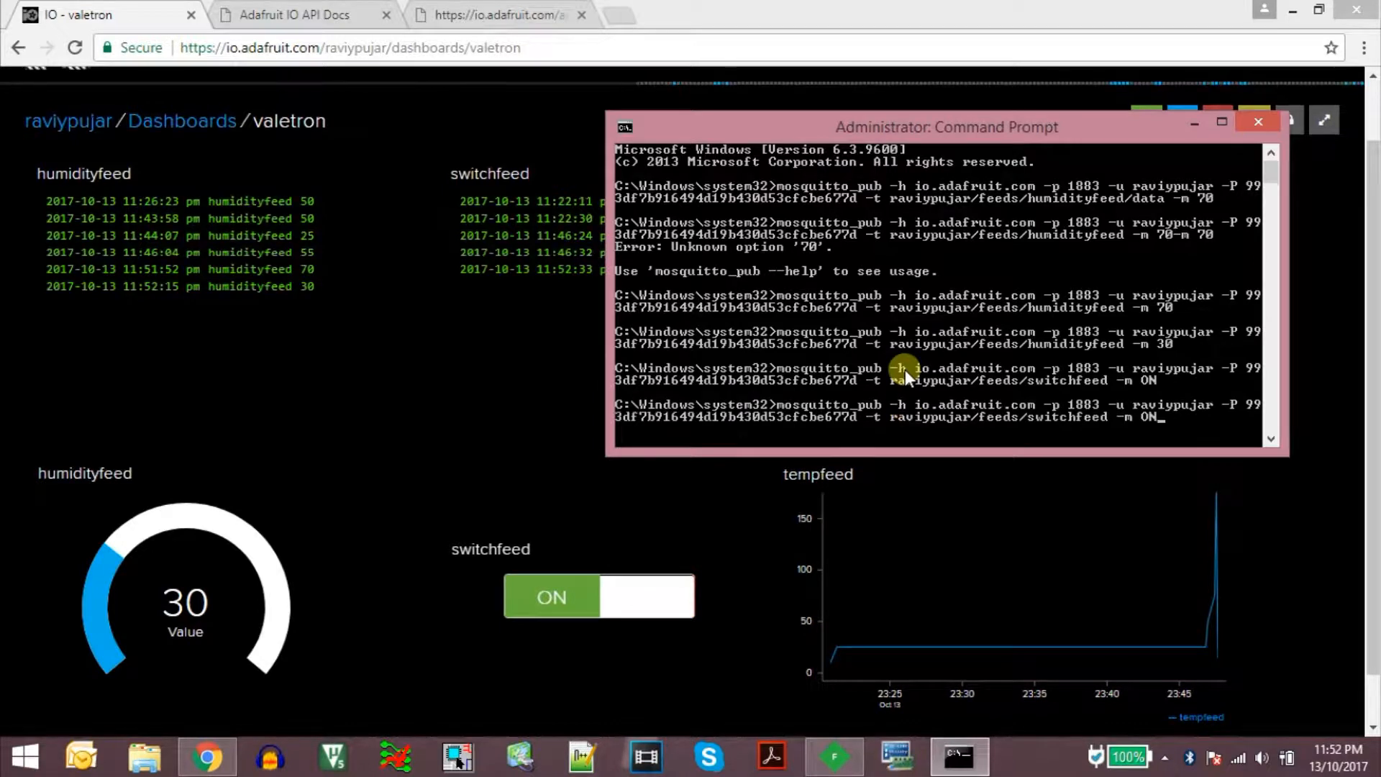
{"action": "key", "text": "BackSpace"}
{"action": "key", "text": "BackSpace"}
{"action": "type", "text": "OFF"}
{"action": "key", "text": "Return"}
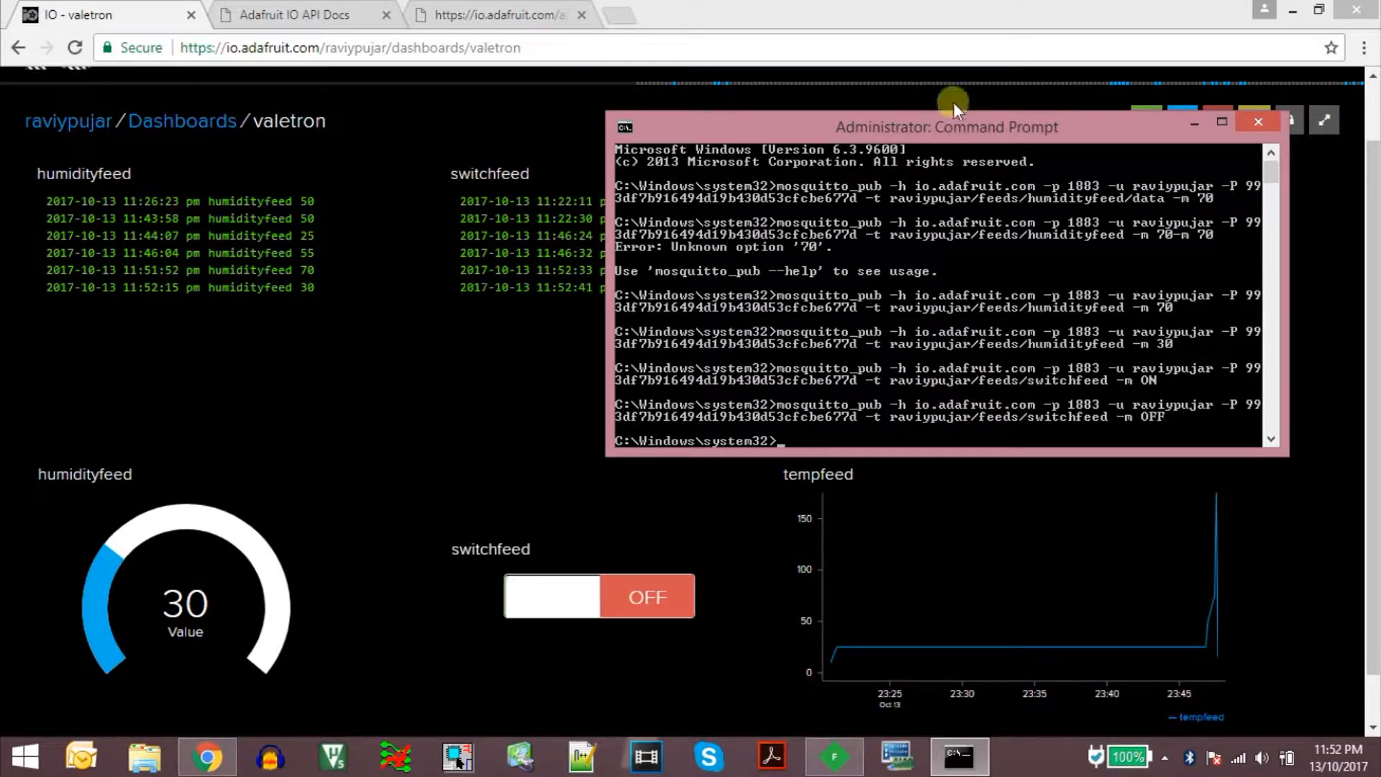
{"action": "left_click_drag", "start_coordinate": [931, 125], "coordinate": [425, 184]}
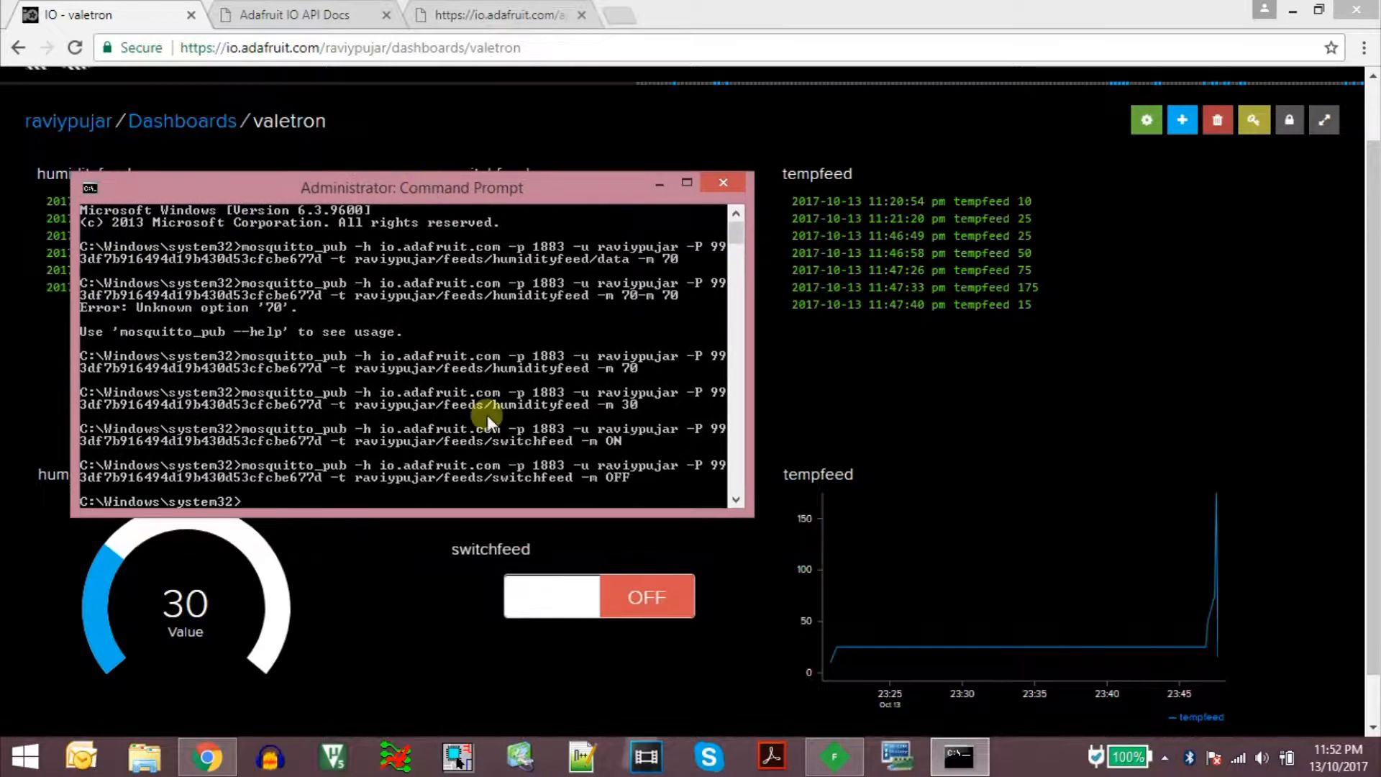
Publish 90 and then 80 to tempfeed
{"action": "key", "text": "Up"}
{"action": "key", "text": "Left"}
{"action": "key", "text": "Left"}
{"action": "key", "text": "Left"}
{"action": "key", "text": "Left"}
{"action": "key", "text": "Left"}
{"action": "key", "text": "Left"}
{"action": "key", "text": "Left"}
{"action": "key", "text": "Left"}
{"action": "key", "text": "Left"}
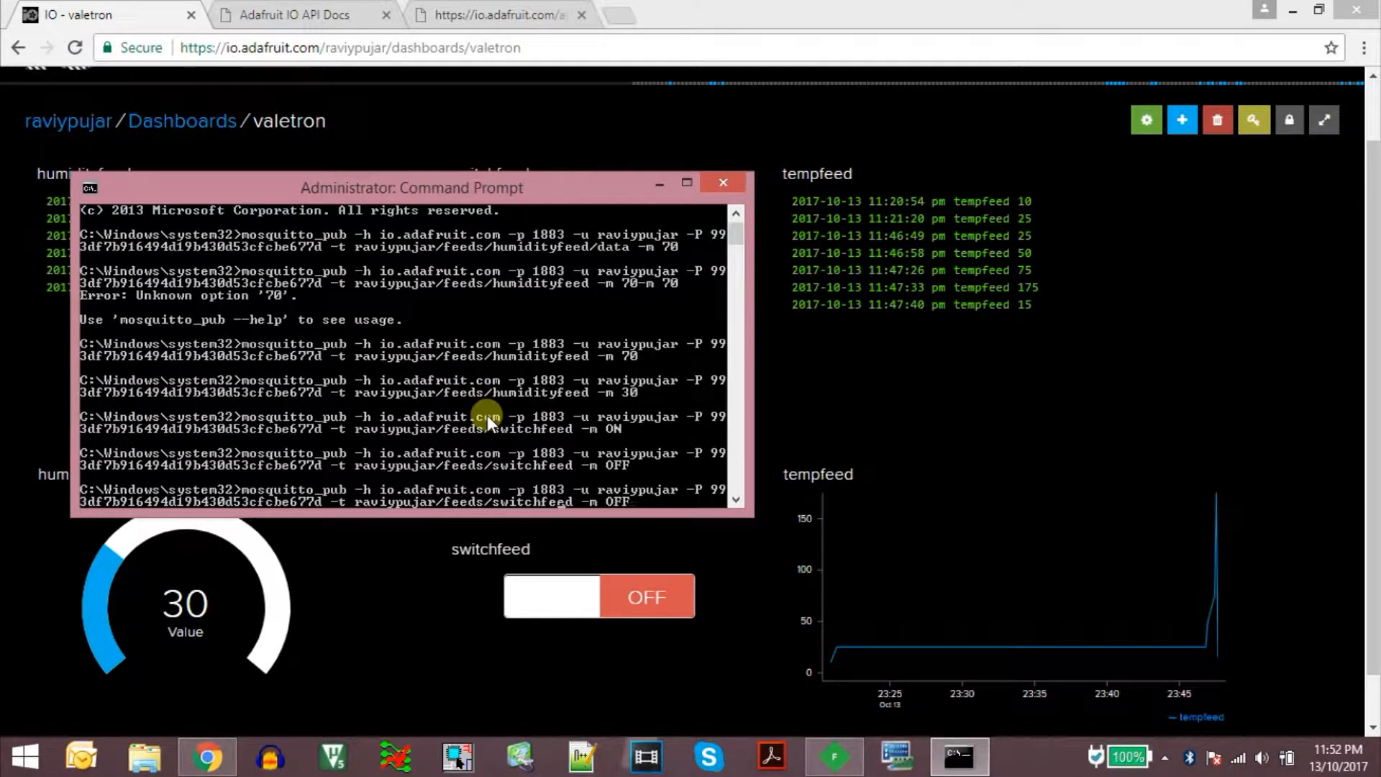
{"action": "key", "text": "BackSpace"}
{"action": "key", "text": "BackSpace"}
{"action": "key", "text": "BackSpace"}
{"action": "key", "text": "BackSpace"}
{"action": "key", "text": "BackSpace"}
{"action": "key", "text": "BackSpace"}
{"action": "type", "text": "temp"}
{"action": "key", "text": "End"}
{"action": "key", "text": "BackSpace"}
{"action": "key", "text": "BackSpace"}
{"action": "key", "text": "BackSpace"}
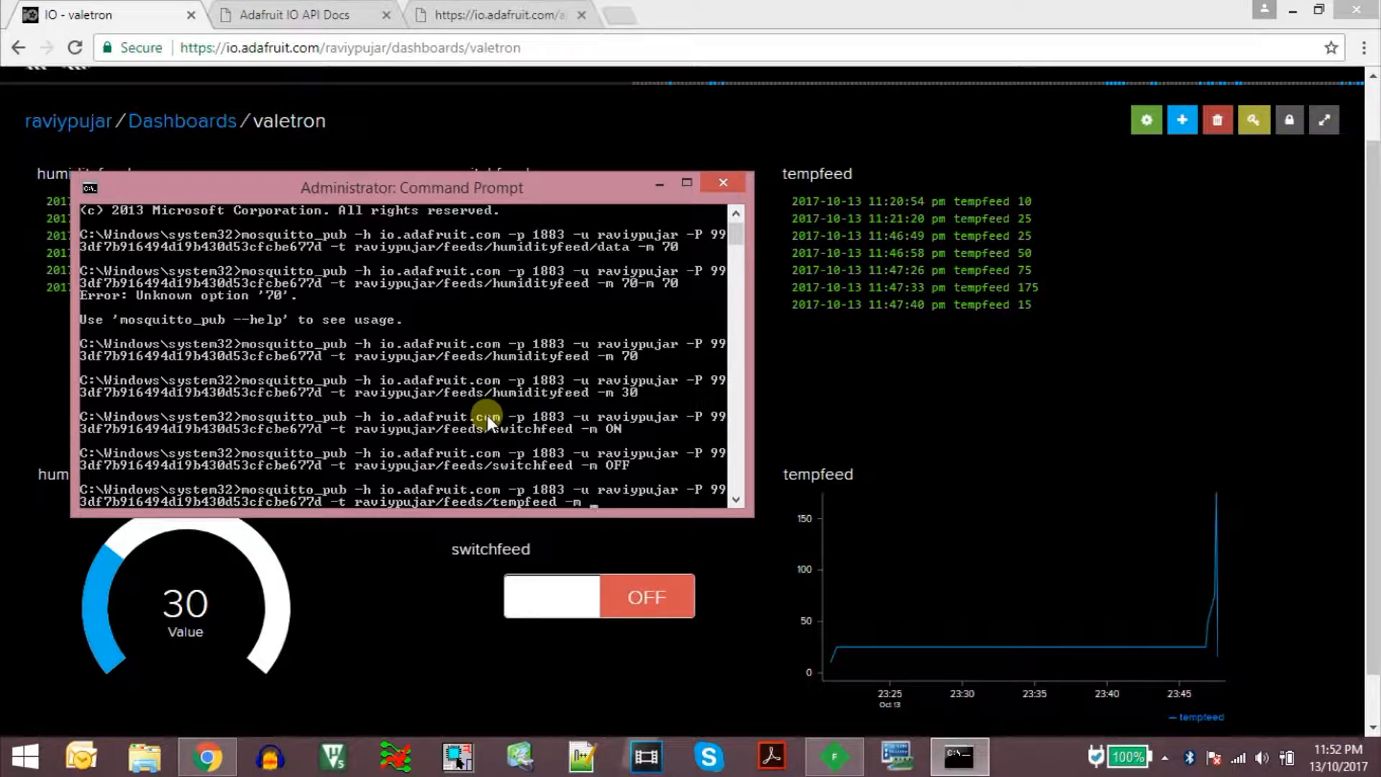
{"action": "type", "text": "90"}
{"action": "key", "text": "Return"}
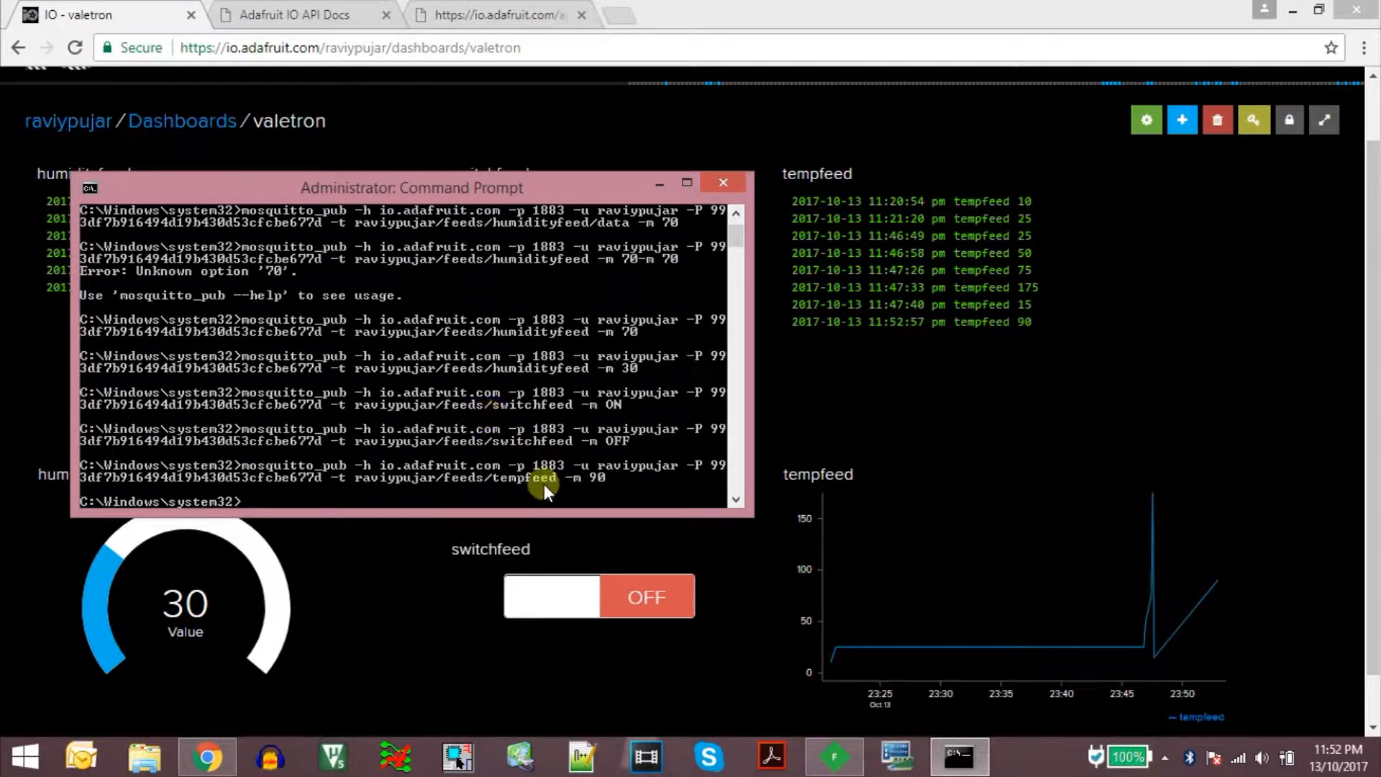
{"action": "key", "text": "Up"}
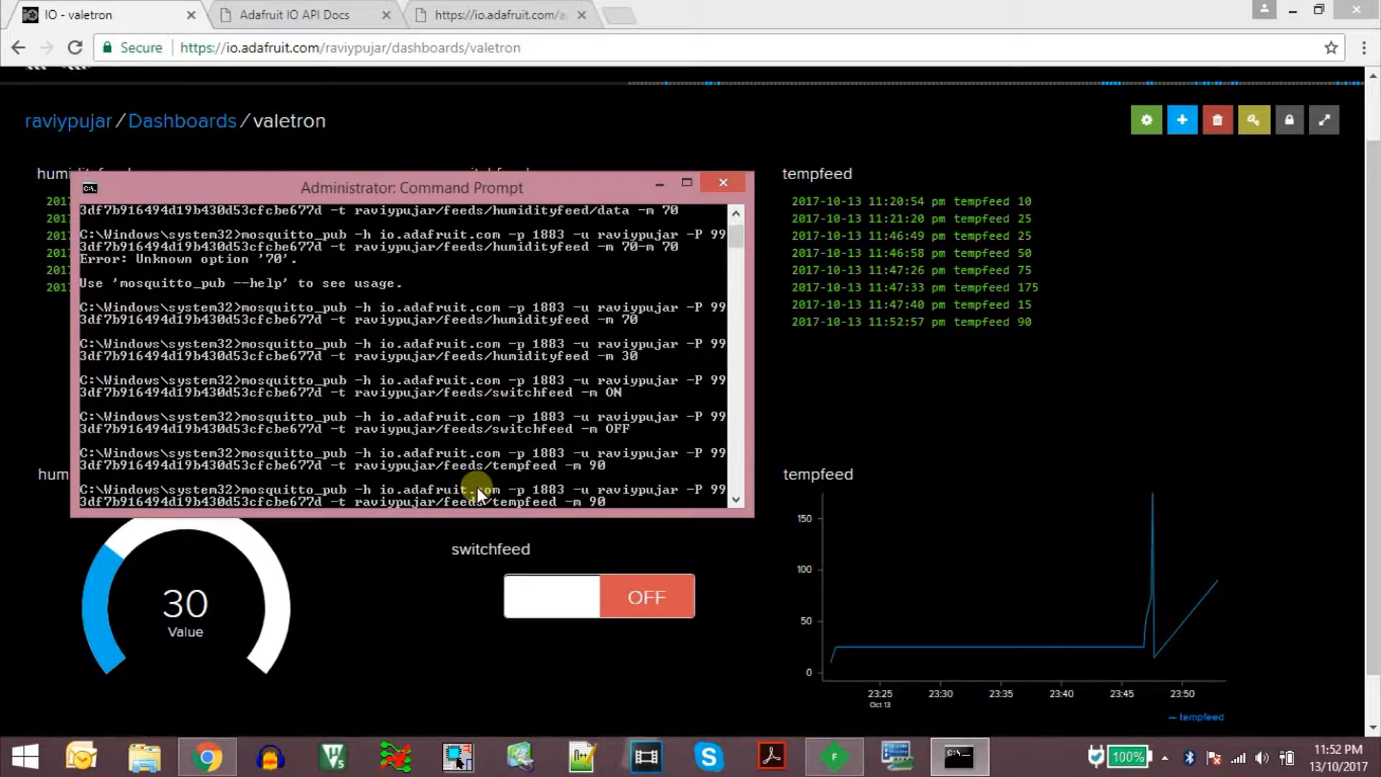
{"action": "key", "text": "BackSpace"}
{"action": "key", "text": "BackSpace"}
{"action": "type", "text": "80"}
{"action": "key", "text": "Return"}
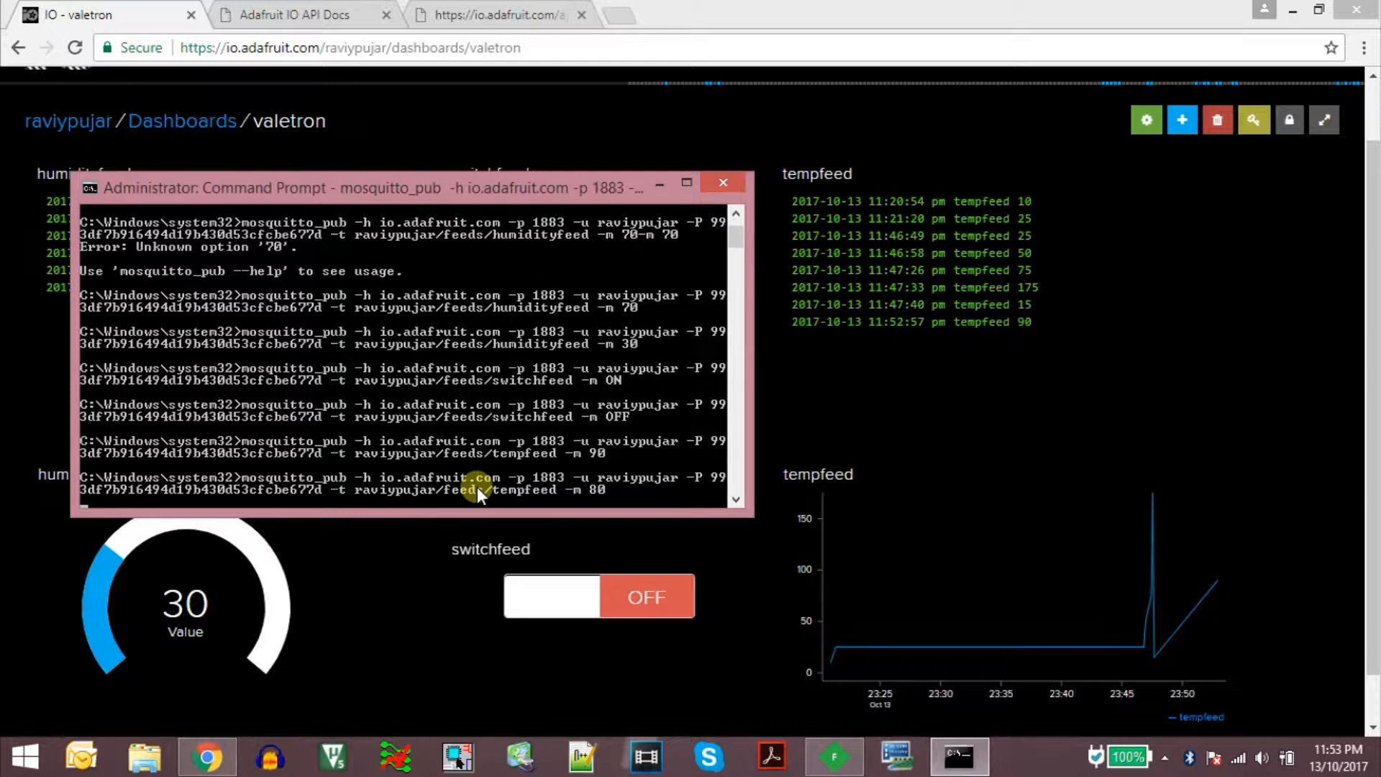
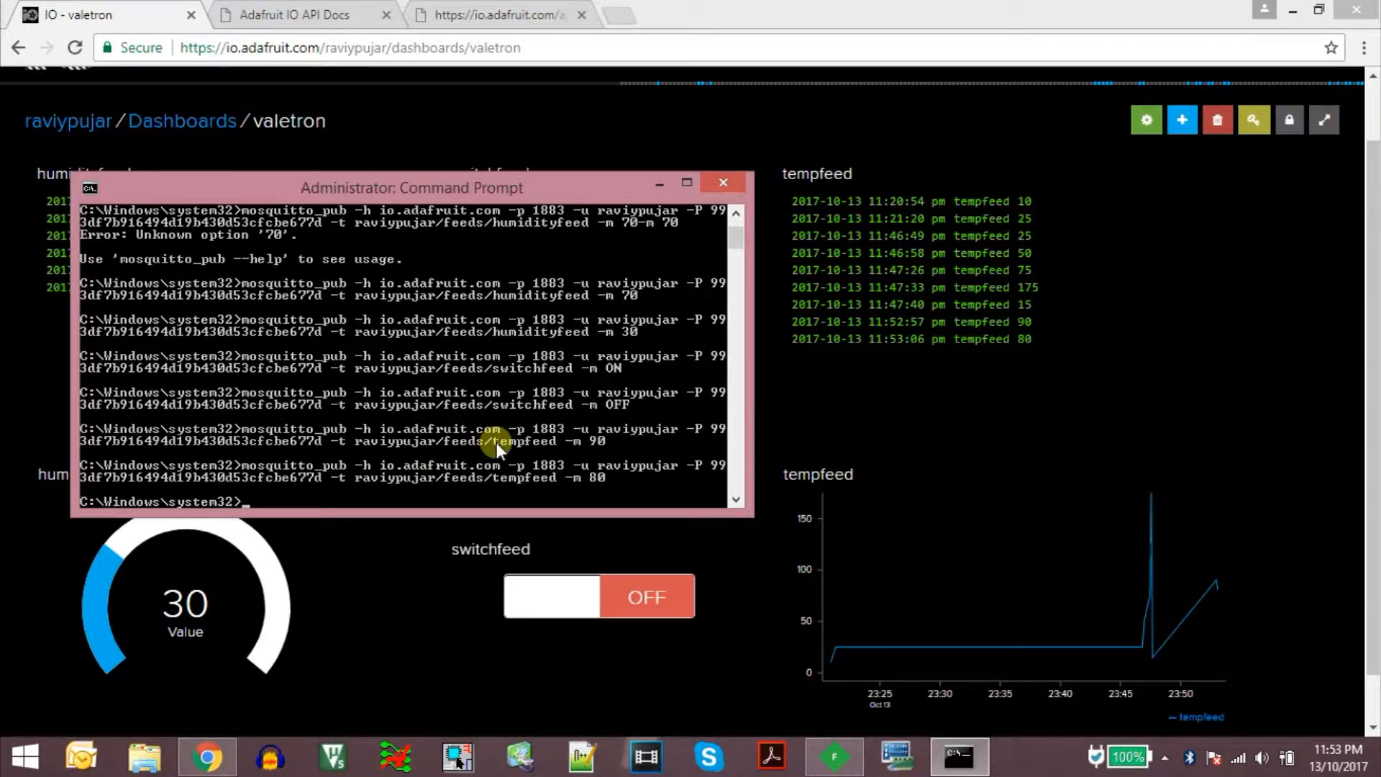
Open a second admin Command Prompt, tile both prompts across the top, and begin a mosquitto_sub command for io.adafruit.com port 1883
{"action": "key", "text": "super+x"}
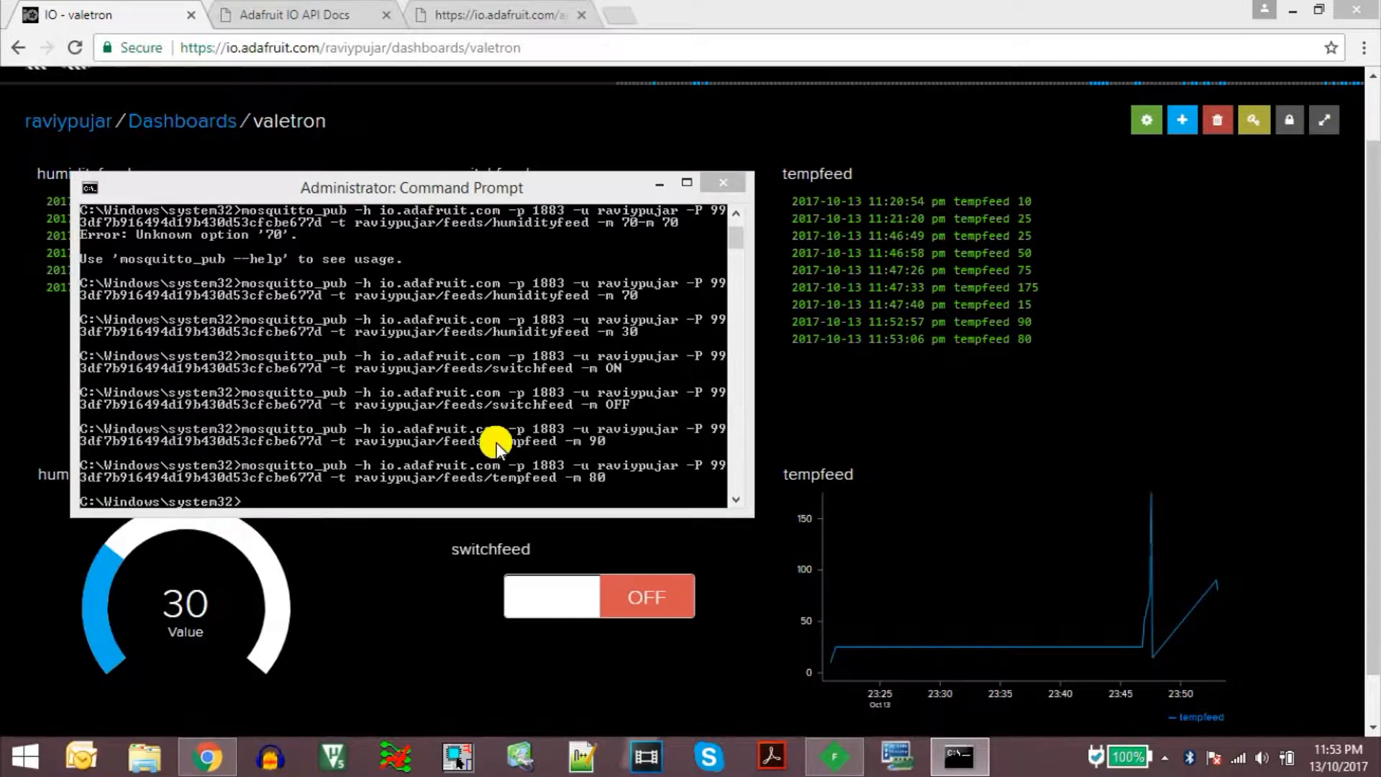
{"action": "left_click_drag", "start_coordinate": [451, 128], "coordinate": [431, 347]}
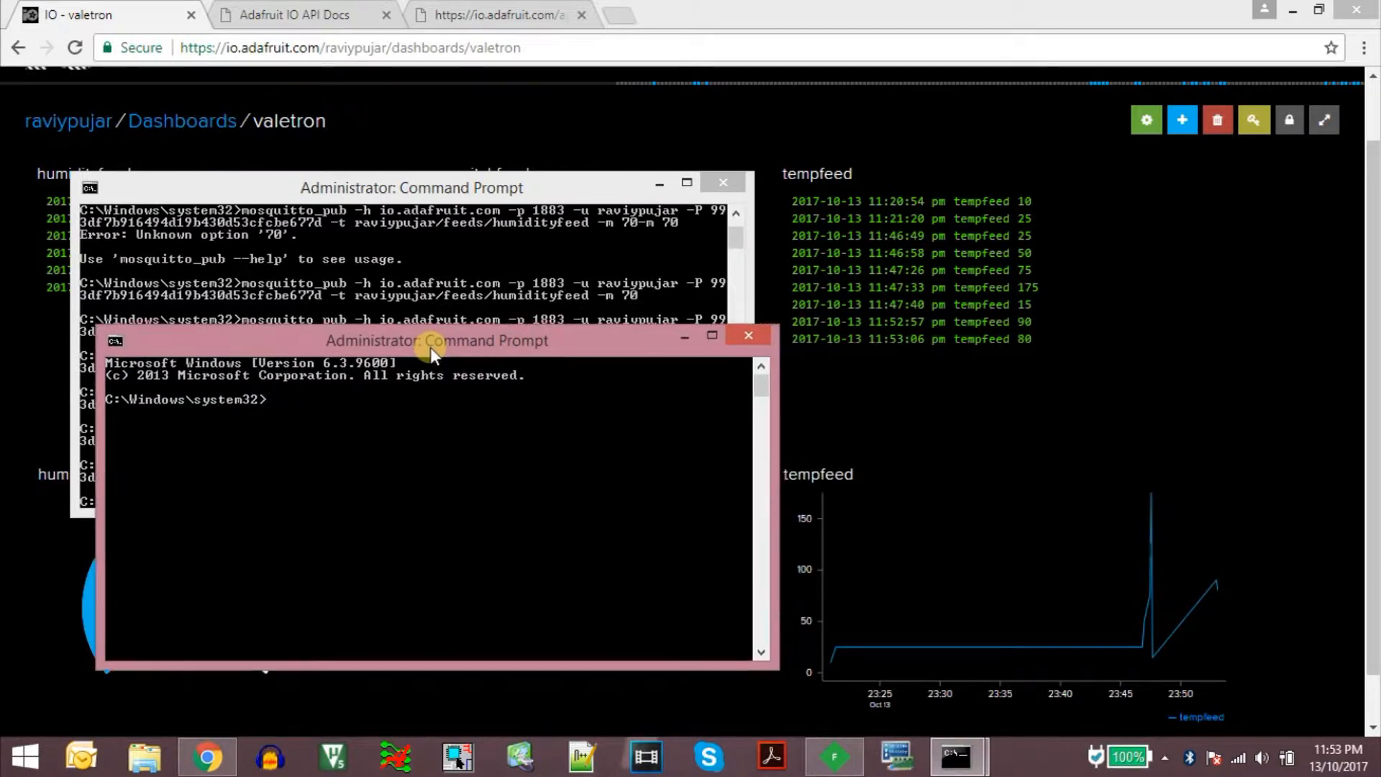
{"action": "left_click_drag", "start_coordinate": [459, 189], "coordinate": [1151, 212]}
{"action": "left_click_drag", "start_coordinate": [567, 342], "coordinate": [507, 135]}
{"action": "left_click_drag", "start_coordinate": [831, 215], "coordinate": [791, 132]}
{"action": "left_click", "coordinate": [447, 223]}
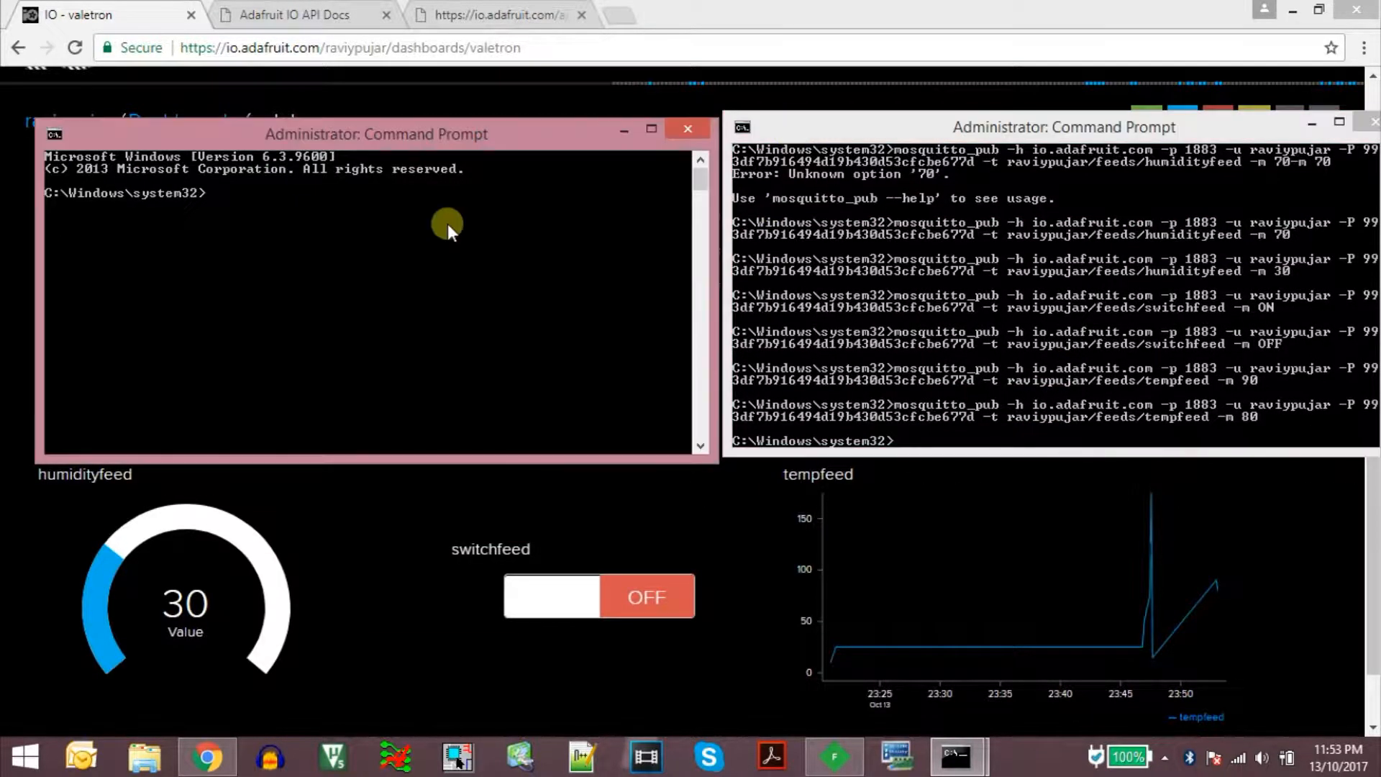
{"action": "type", "text": "mosquitto_sub -h io.ada"}
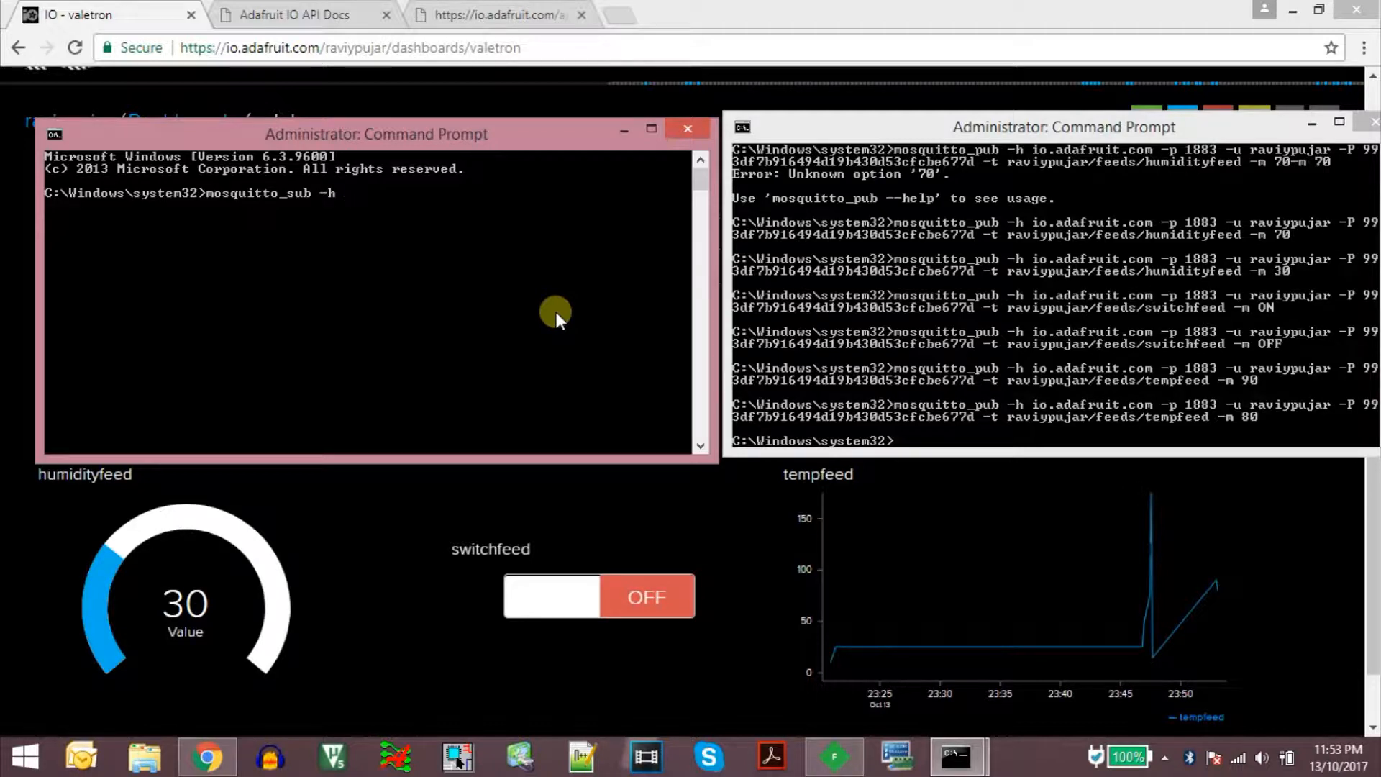
{"action": "type", "text": "fruit.com -p 1883 -u "}
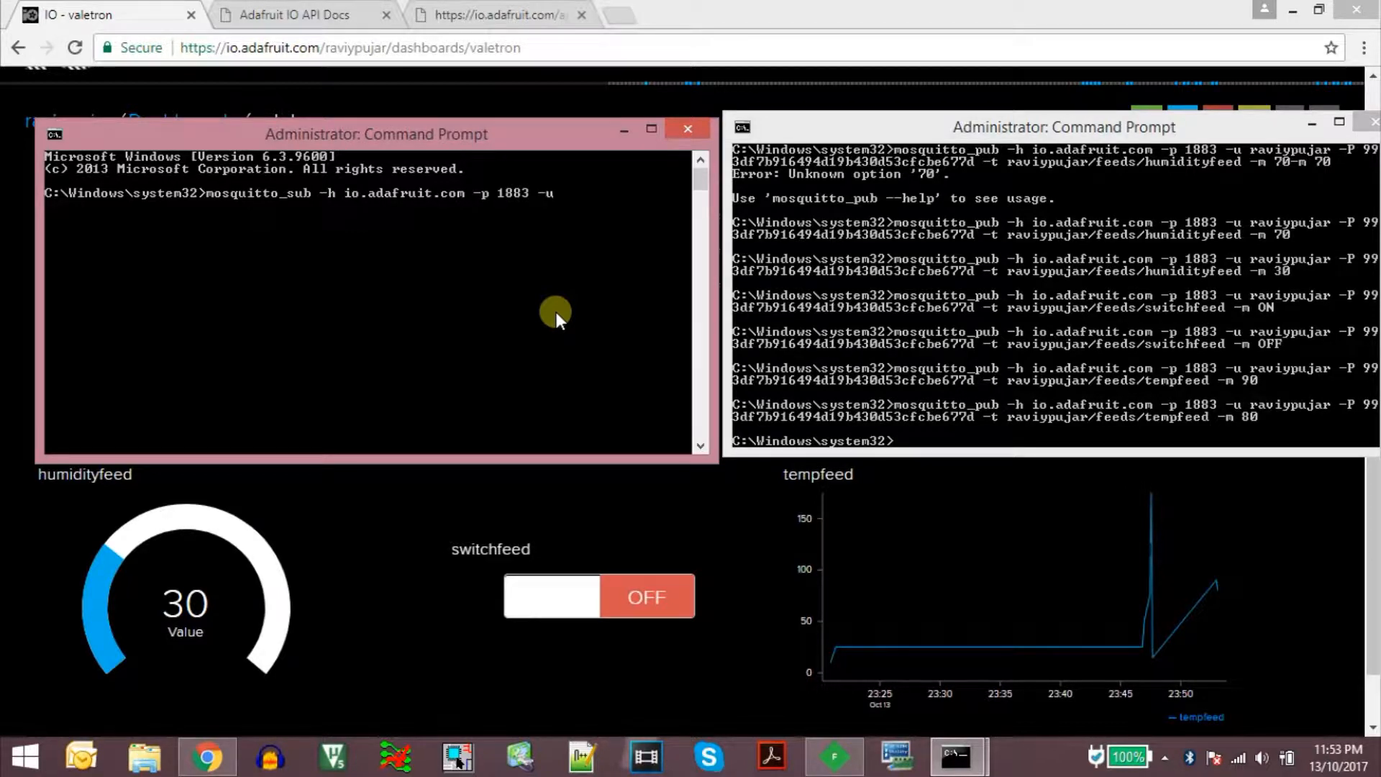
{"action": "type", "text": "raviypujar -P"}
Paste the account key after -P, add the feeds/tempfeed topic and start the subscriber, then recall the last publish
{"action": "right_click", "coordinate": [555, 312]}
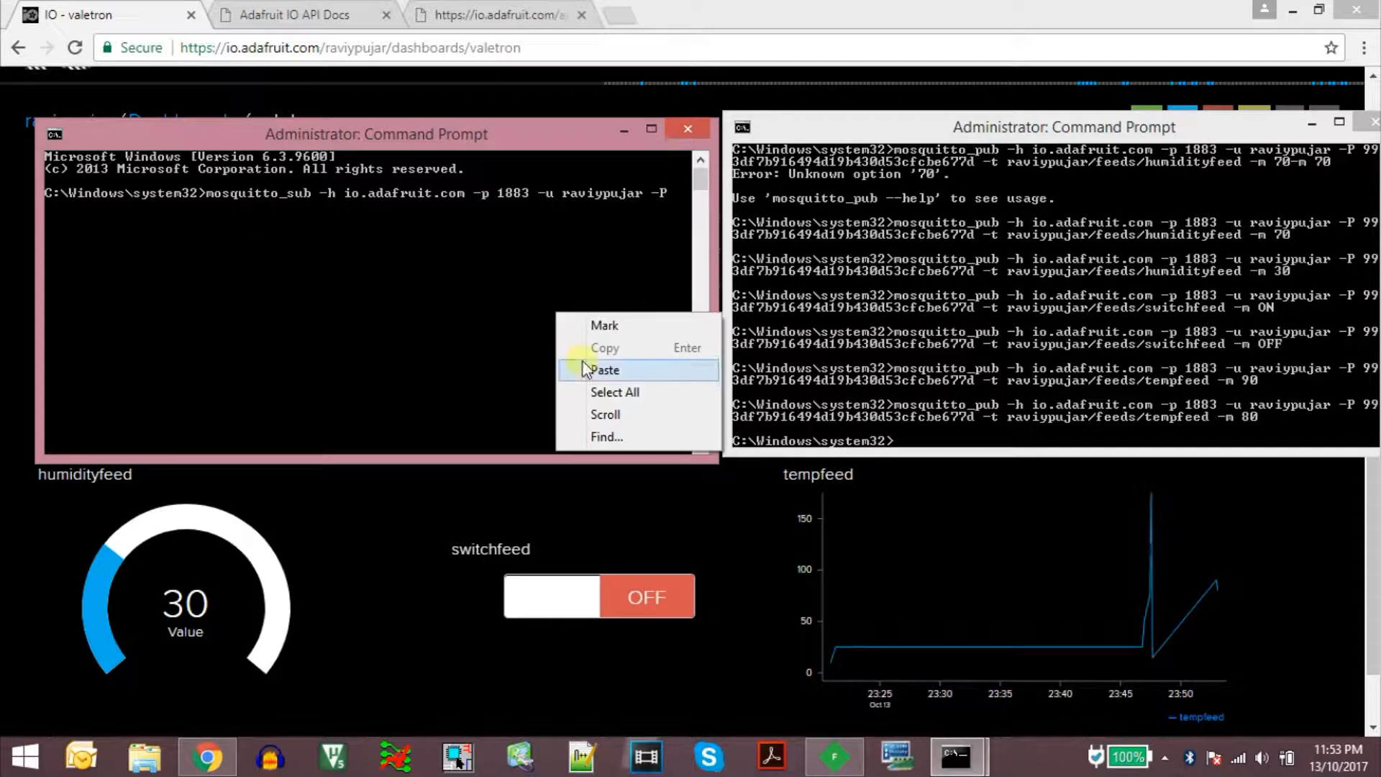
{"action": "left_click", "coordinate": [600, 371]}
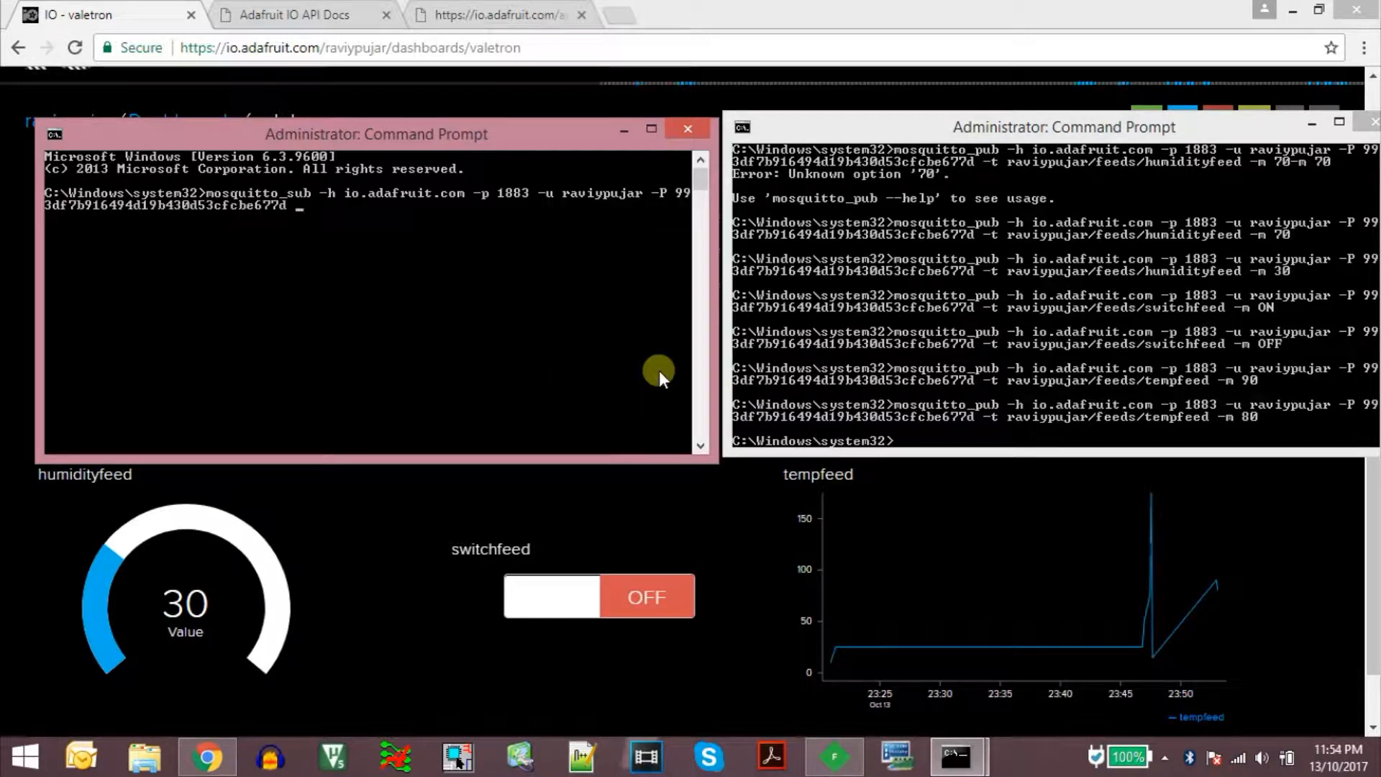
{"action": "type", "text": "-t raviypujar/feeds/"}
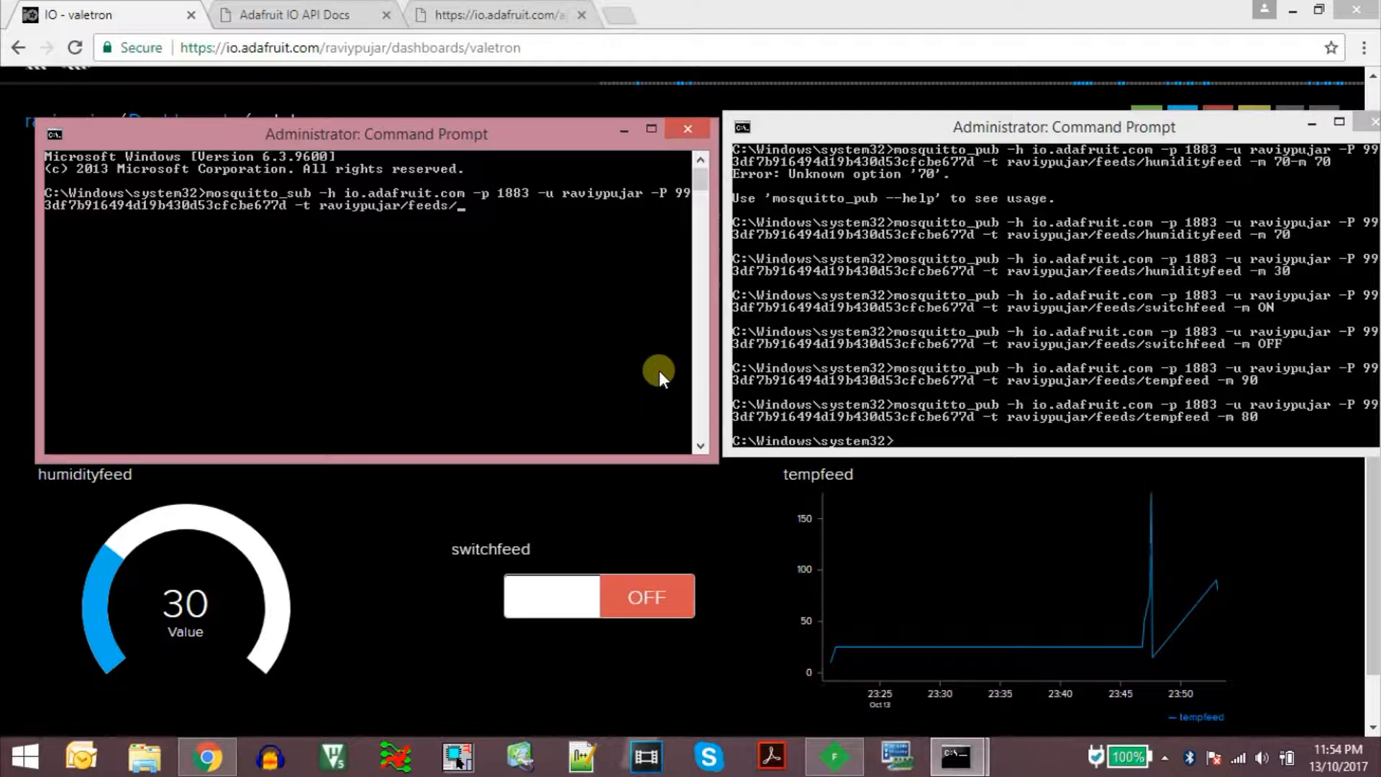
{"action": "type", "text": "tempfeed"}
{"action": "key", "text": "Return"}
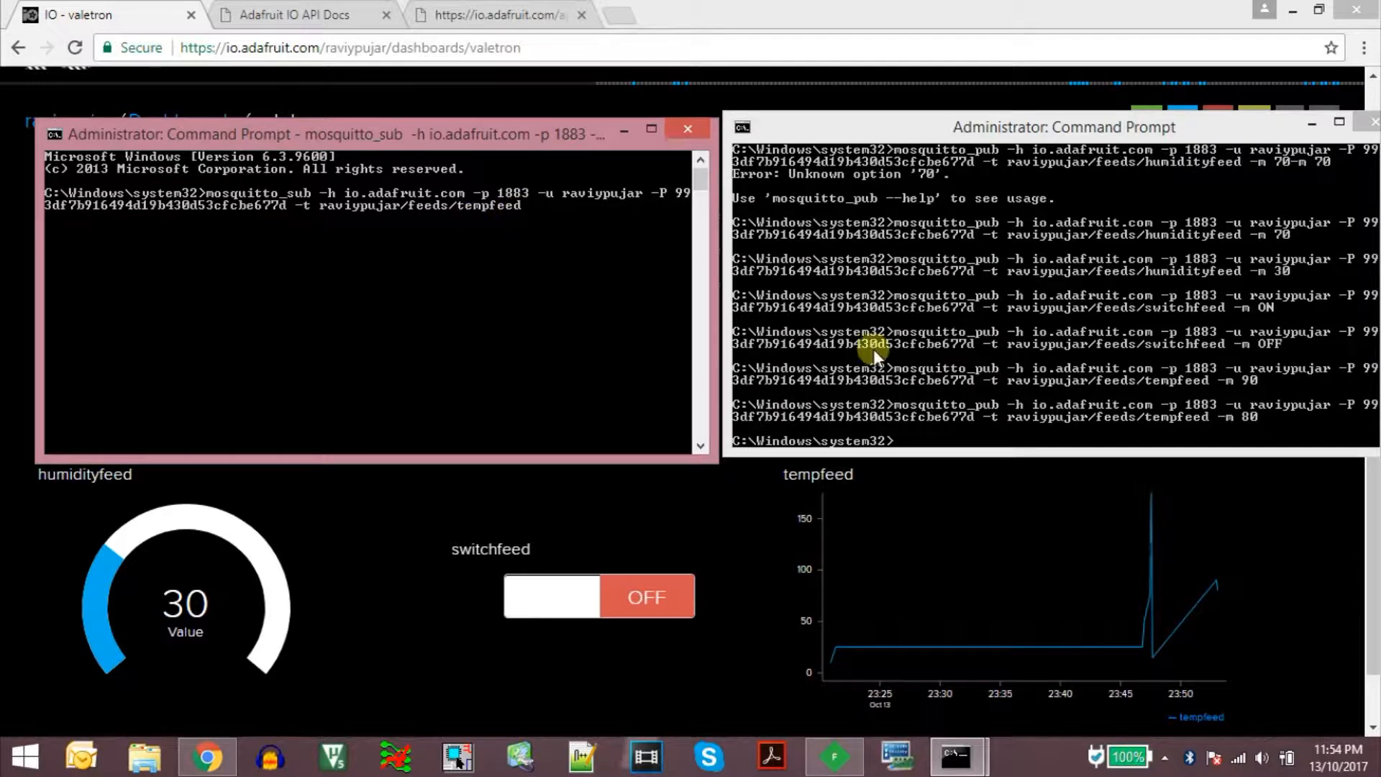
{"action": "left_click", "coordinate": [1016, 367]}
{"action": "key", "text": "Up"}
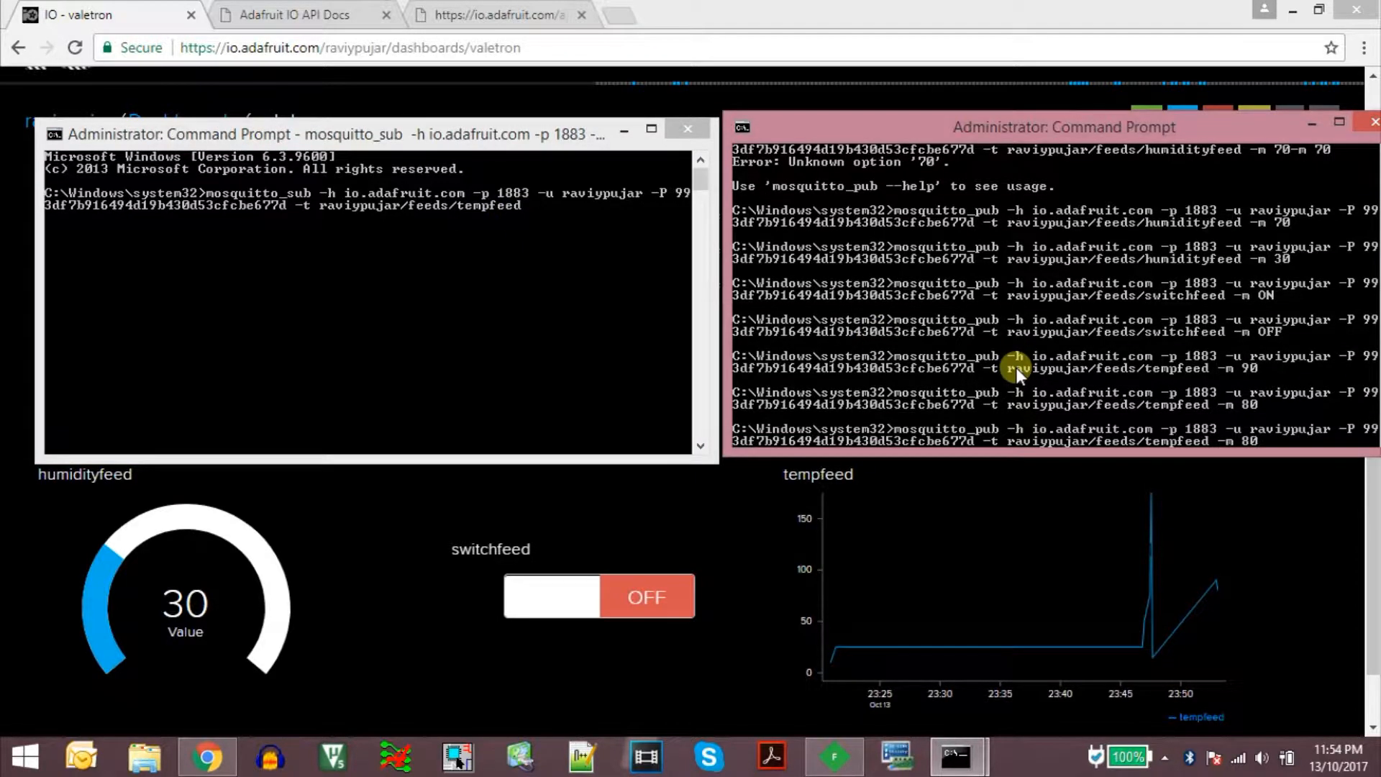
Change the recalled publish value from 80 to 10 and send it to tempfeed
{"action": "key", "text": "BackSpace"}
{"action": "key", "text": "BackSpace"}
{"action": "type", "text": "10"}
{"action": "key", "text": "Return"}
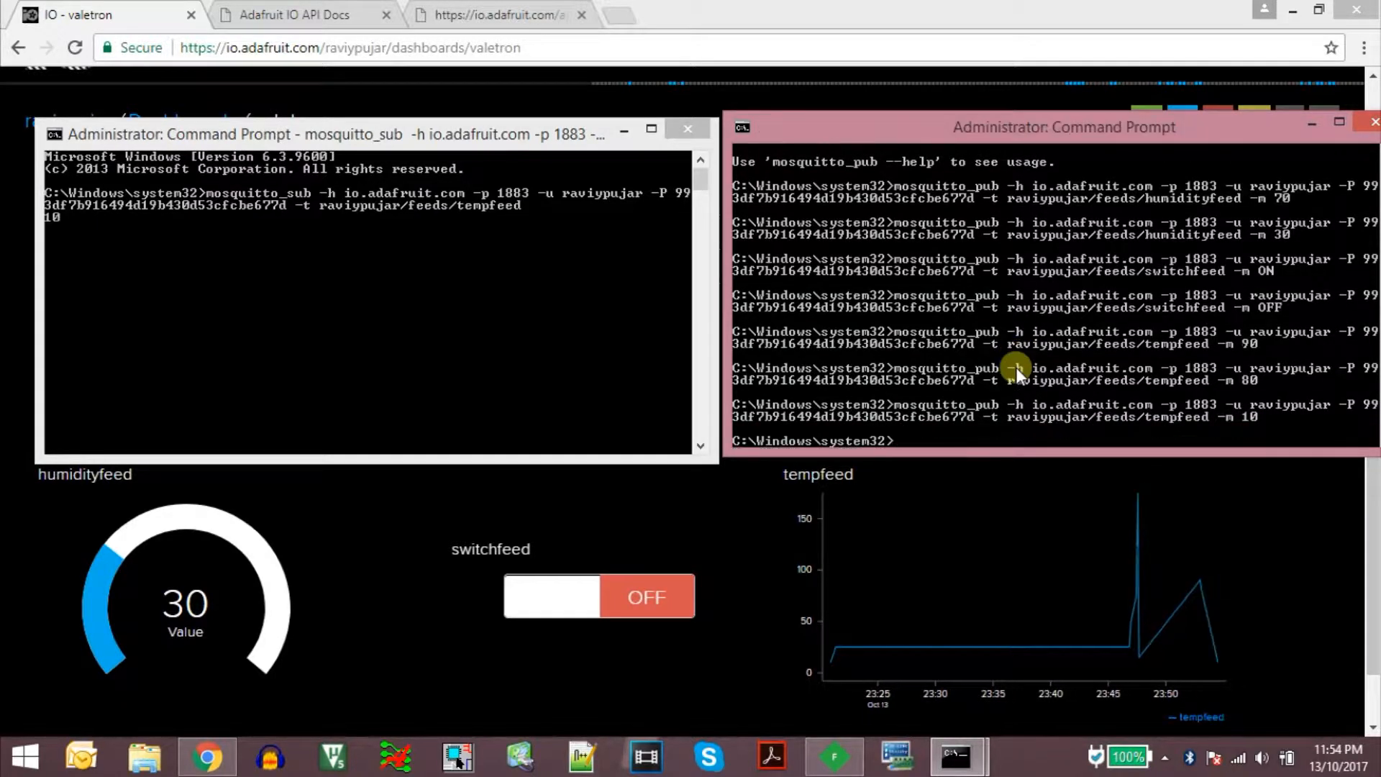
{"action": "left_click", "coordinate": [88, 227]}
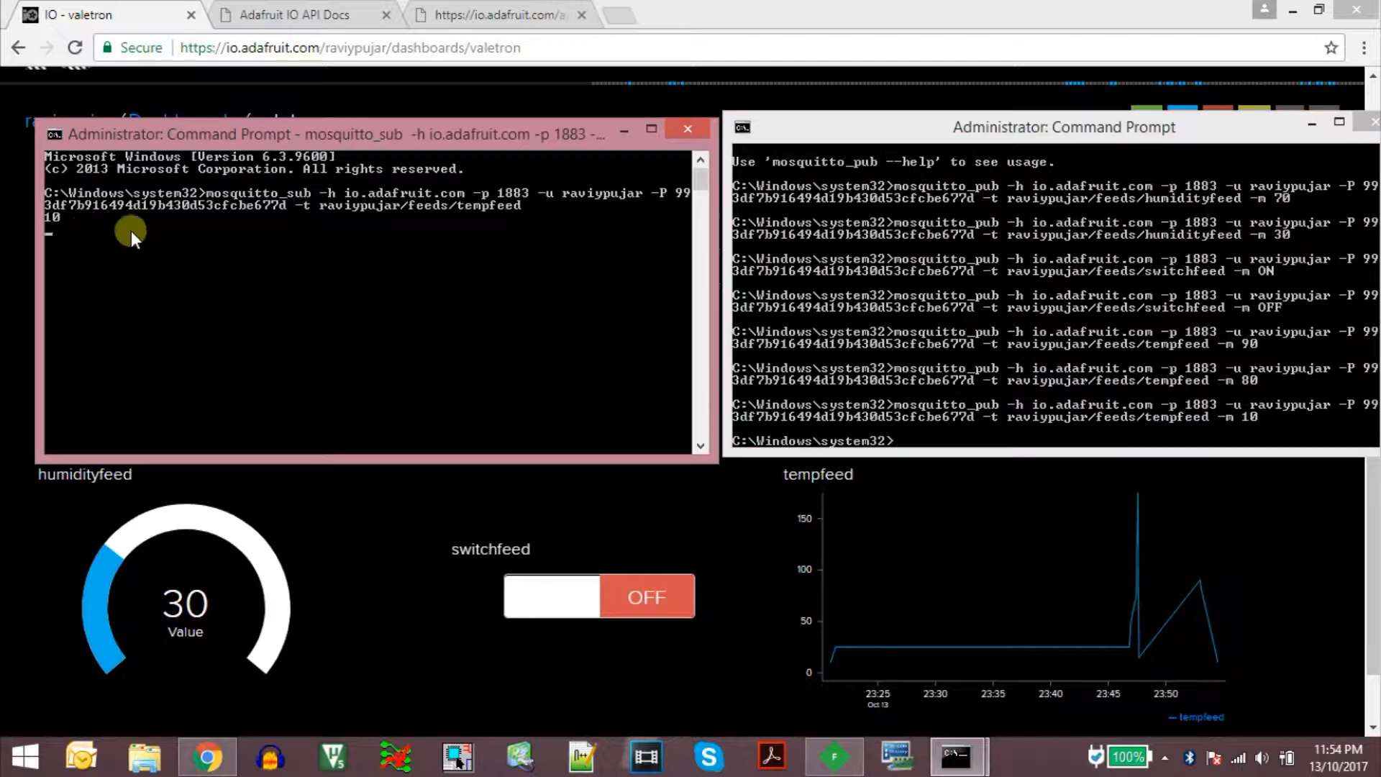
Publish 100 to tempfeed and check the subscriber's echo
{"action": "left_click", "coordinate": [929, 309]}
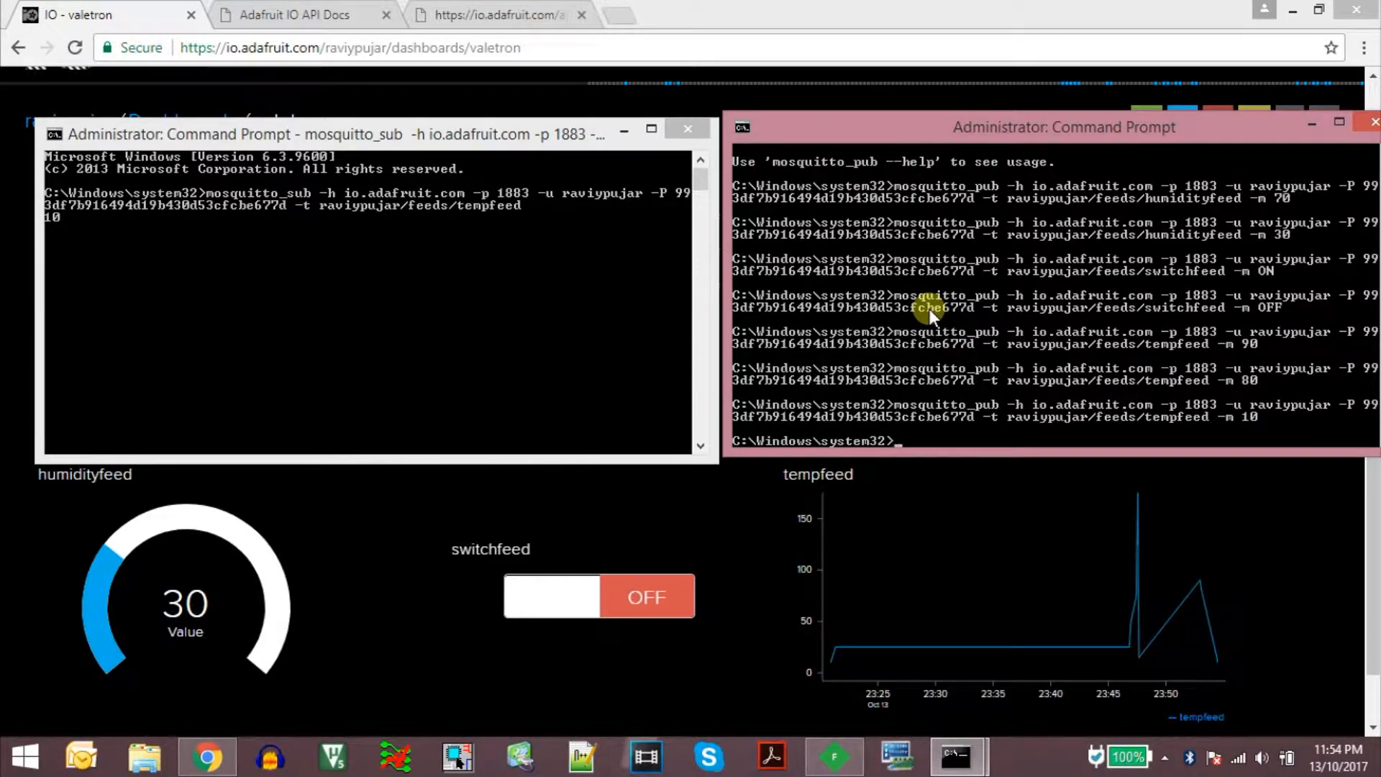
{"action": "key", "text": "Up"}
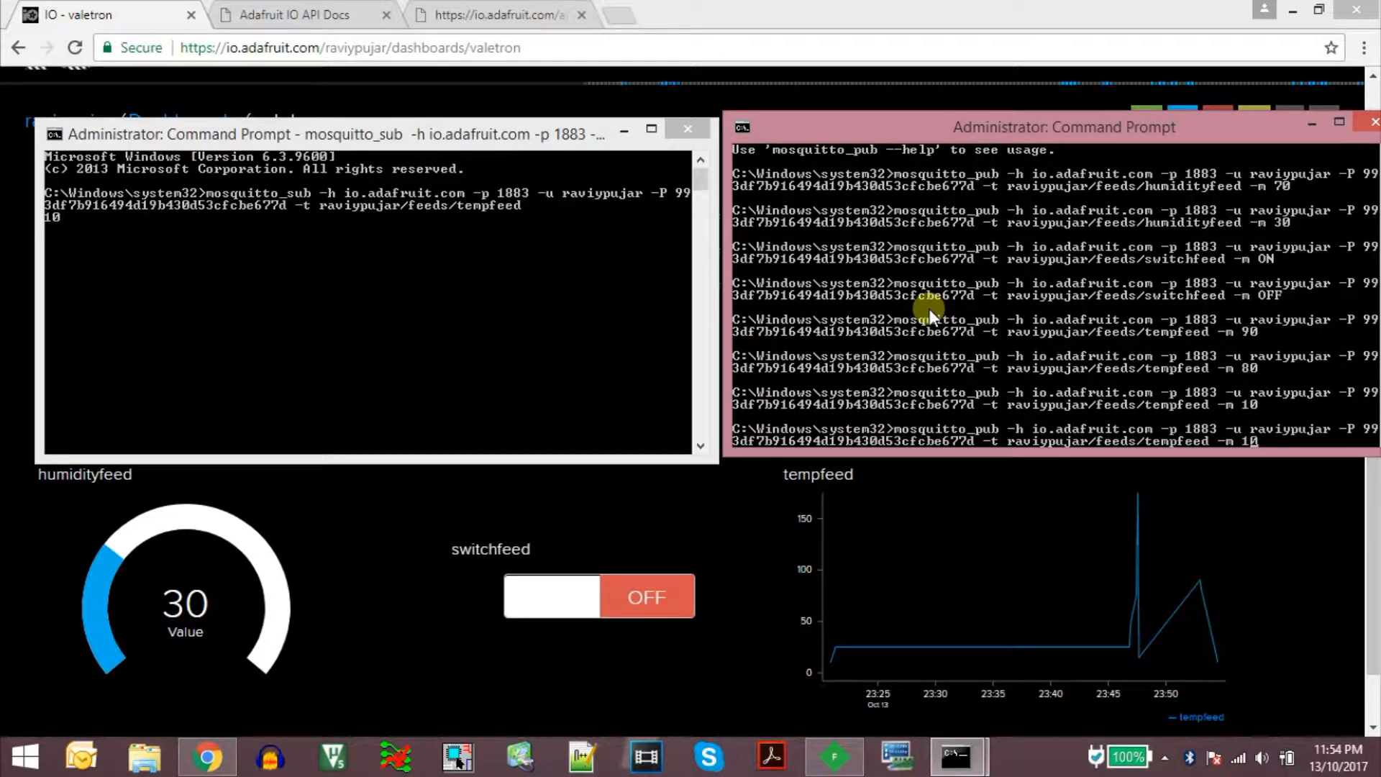
{"action": "type", "text": "0"}
{"action": "key", "text": "Return"}
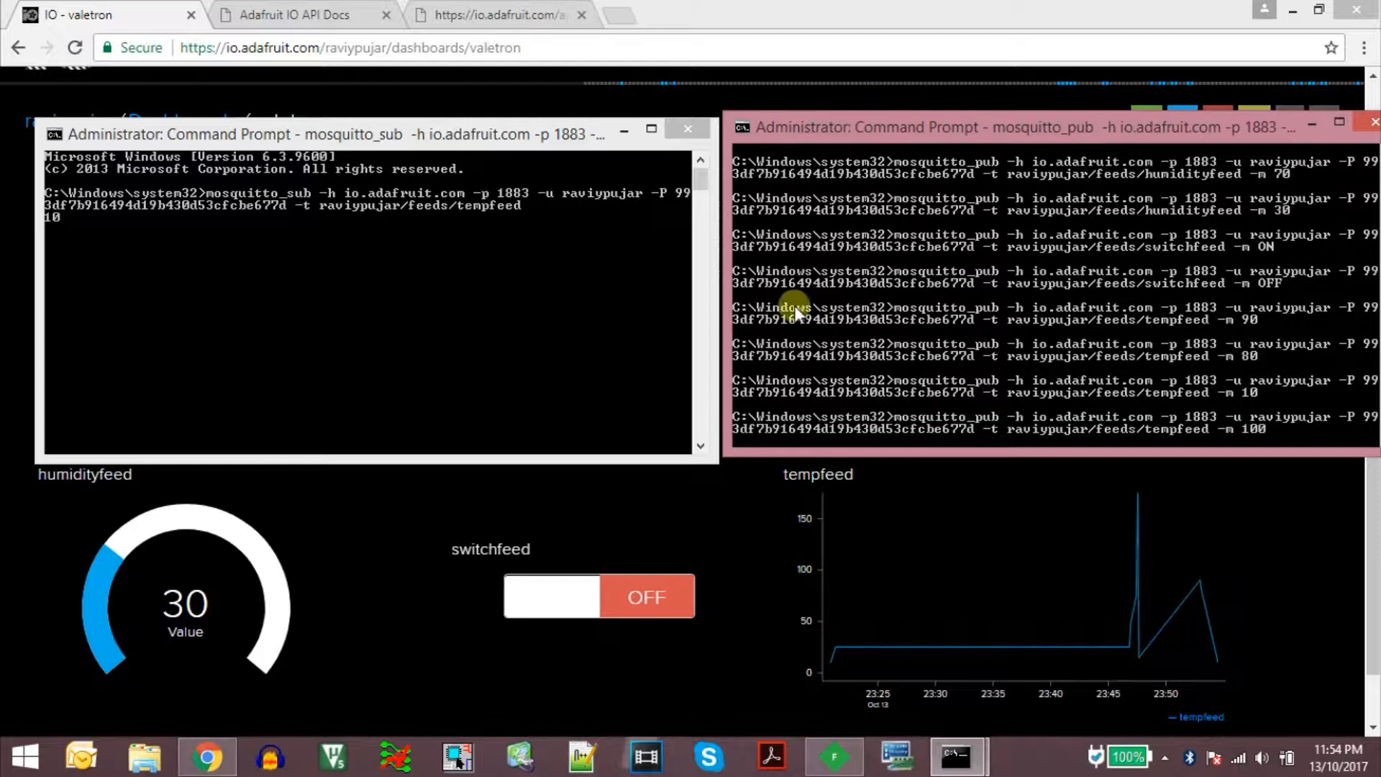
{"action": "left_click", "coordinate": [369, 273]}
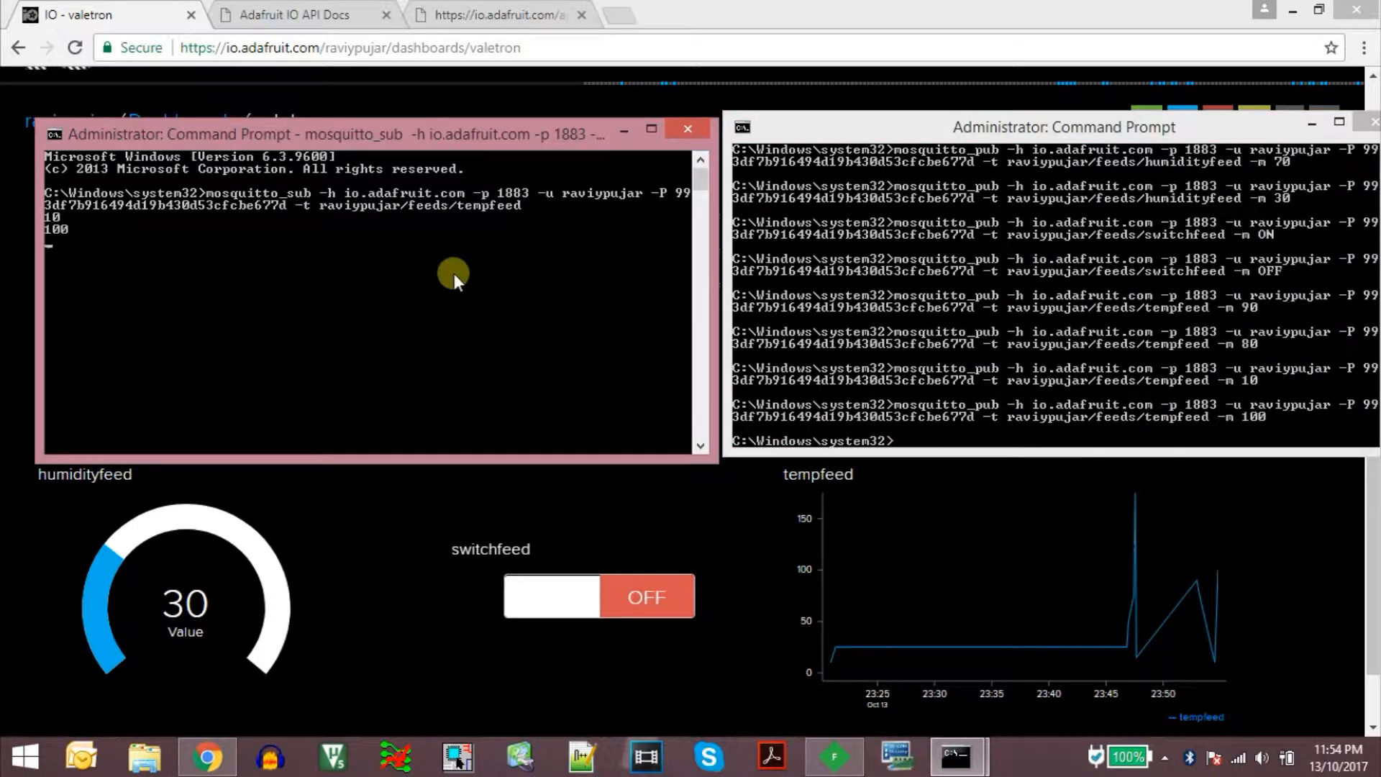
Restart the subscriber on the switchfeed topic instead of tempfeed
{"action": "key", "text": "ctrl+c"}
{"action": "key", "text": "Up"}
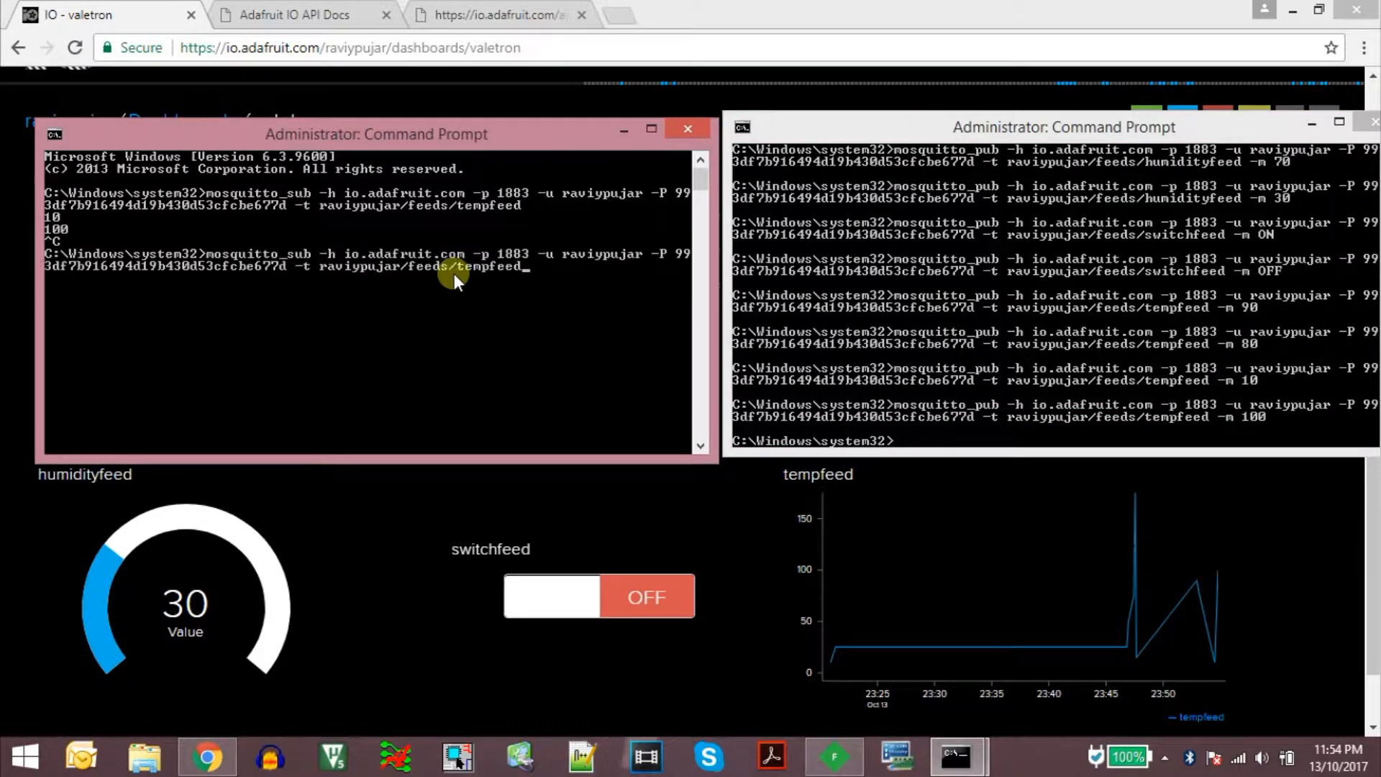
{"action": "key", "text": "Left"}
{"action": "key", "text": "Left"}
{"action": "key", "text": "Left"}
{"action": "key", "text": "Left"}
{"action": "key", "text": "BackSpace"}
{"action": "key", "text": "BackSpace"}
{"action": "key", "text": "BackSpace"}
{"action": "key", "text": "BackSpace"}
{"action": "type", "text": "switch"}
{"action": "key", "text": "Return"}
Publish ON and then OFF to switchfeed from the right prompt
{"action": "left_click", "coordinate": [1041, 329]}
{"action": "key", "text": "Up"}
{"action": "key", "text": "BackSpace"}
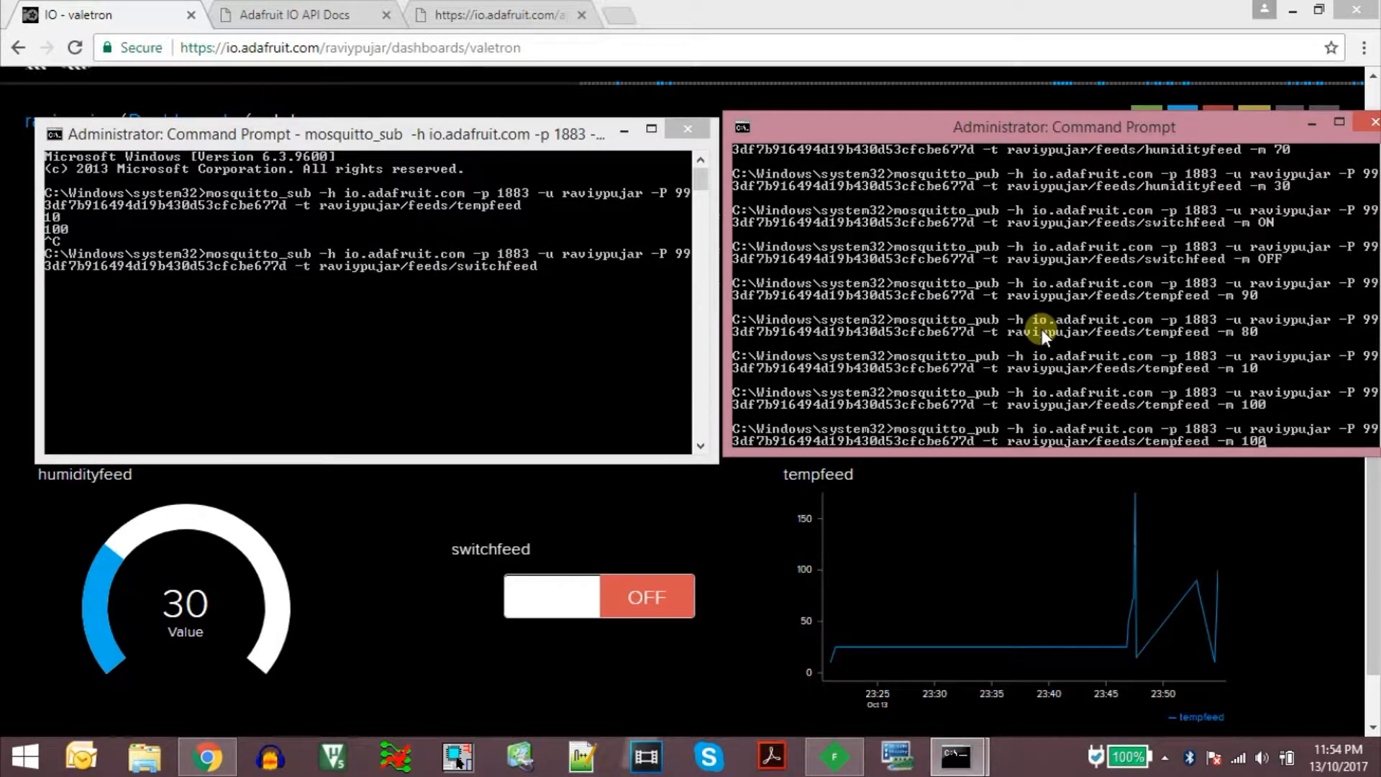
{"action": "key", "text": "Up"}
{"action": "key", "text": "Up"}
{"action": "key", "text": "Up"}
{"action": "key", "text": "Up"}
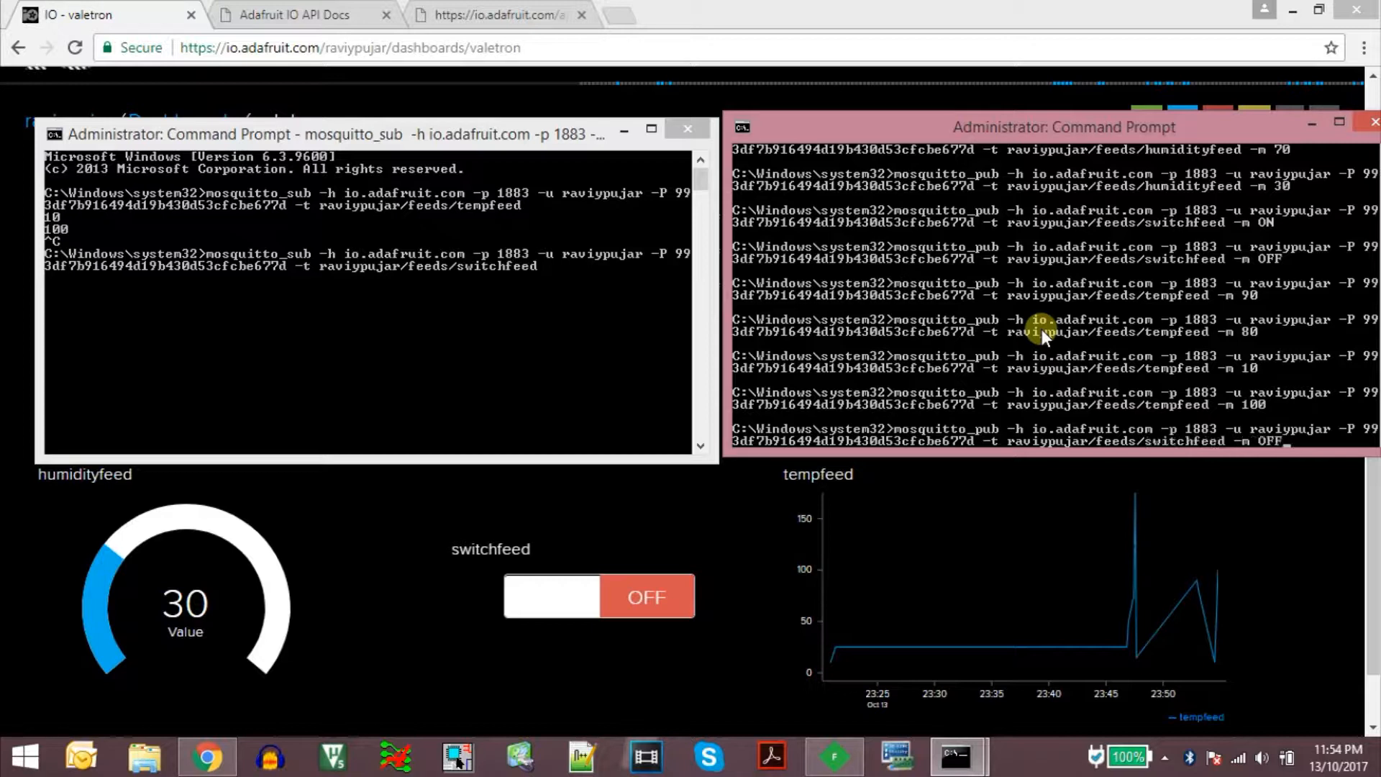
{"action": "key", "text": "Up"}
{"action": "key", "text": "Return"}
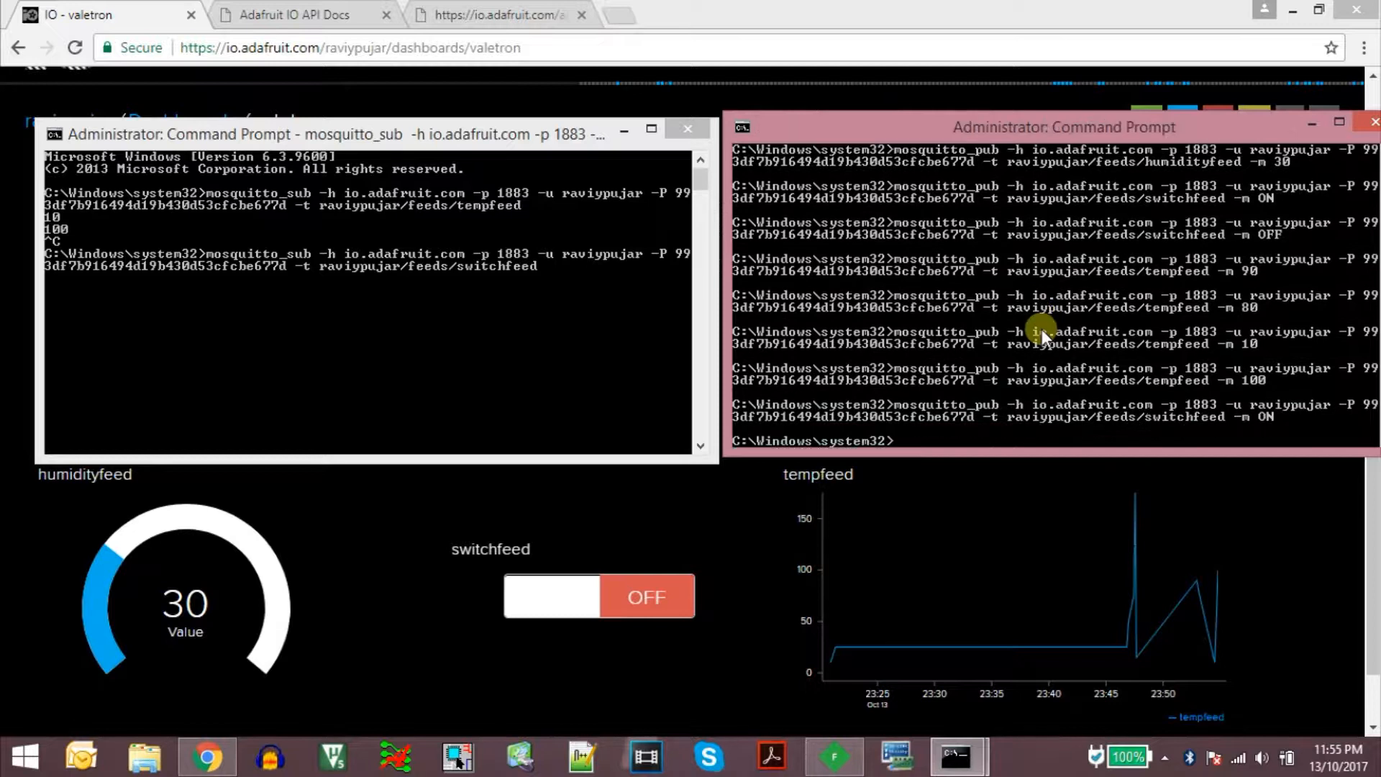
{"action": "key", "text": "Up"}
{"action": "key", "text": "Up"}
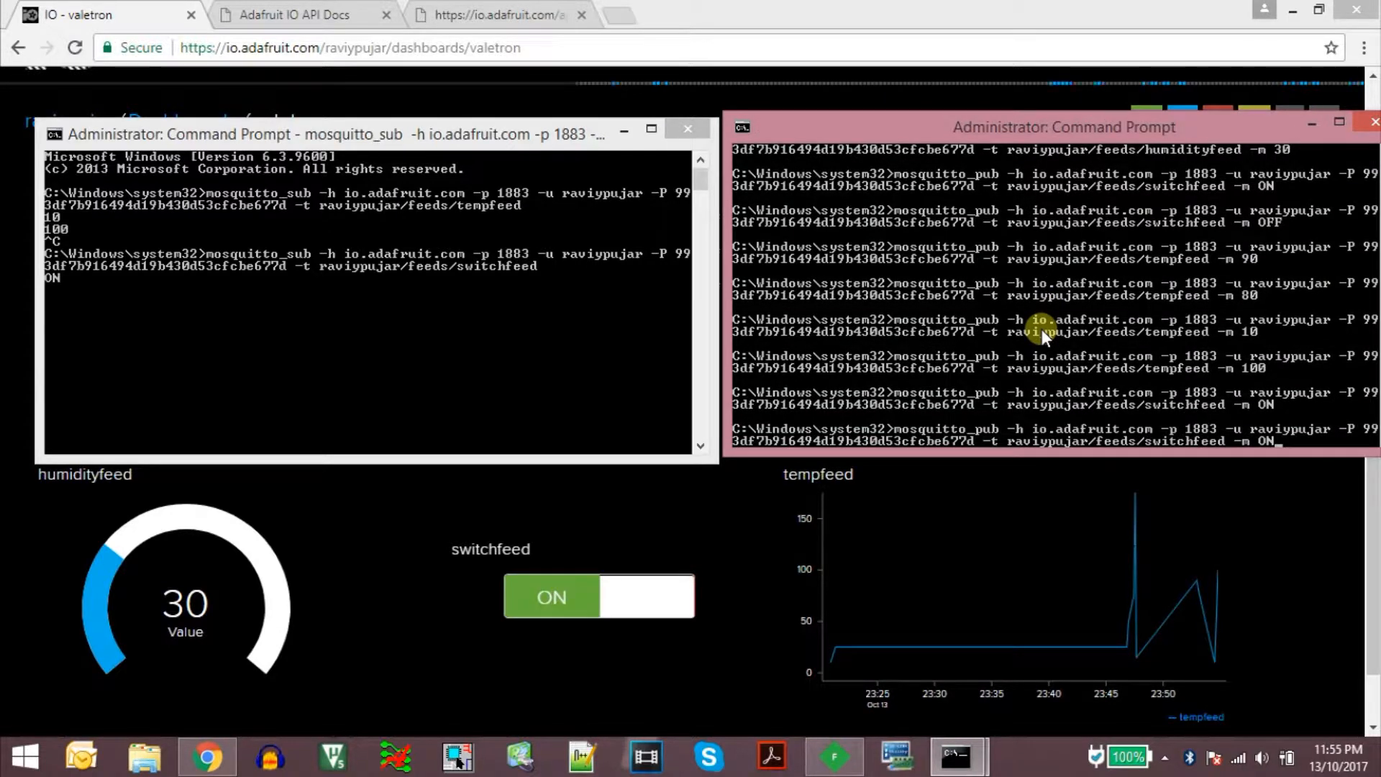
{"action": "key", "text": "Down"}
{"action": "key", "text": "Return"}
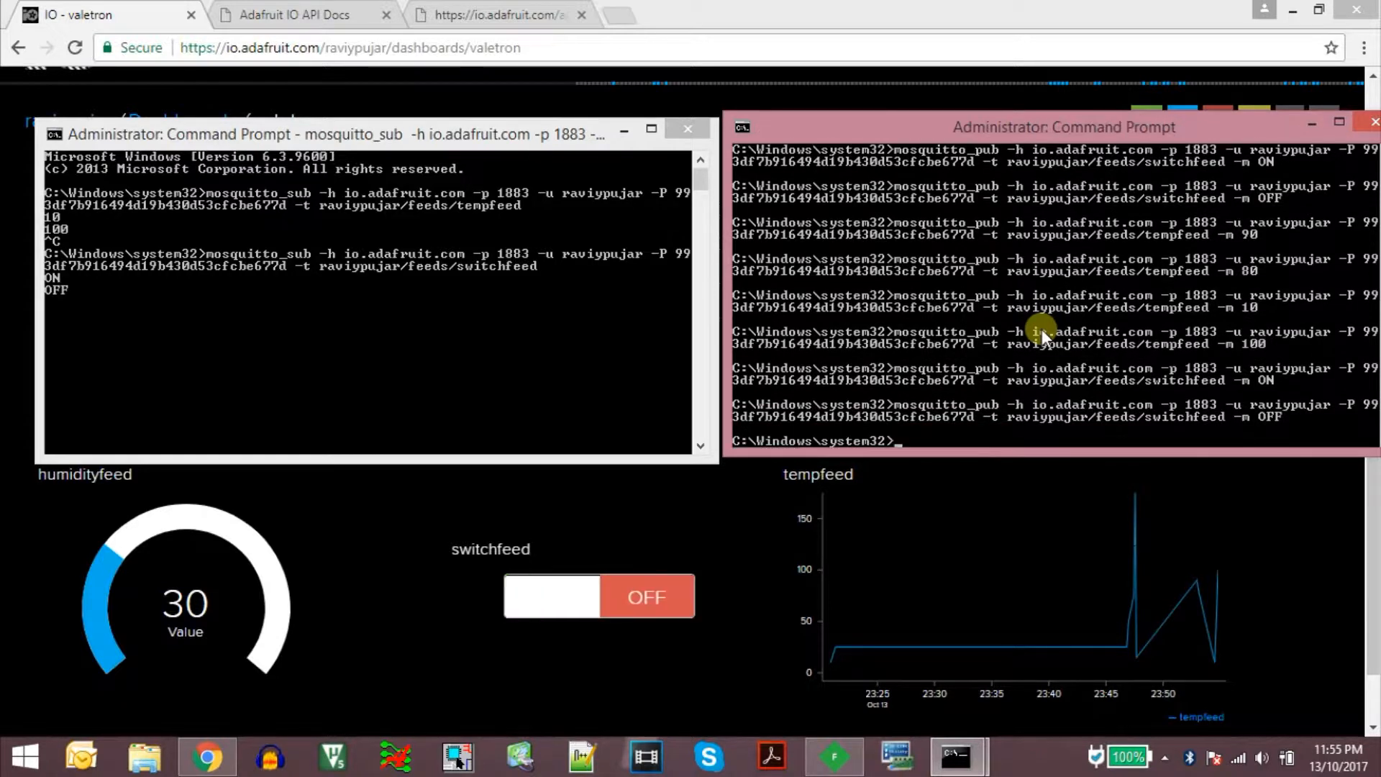
Publish ON and OFF to switchfeed a second time, then bring the subscriber console forward
{"action": "left_click", "coordinate": [534, 334]}
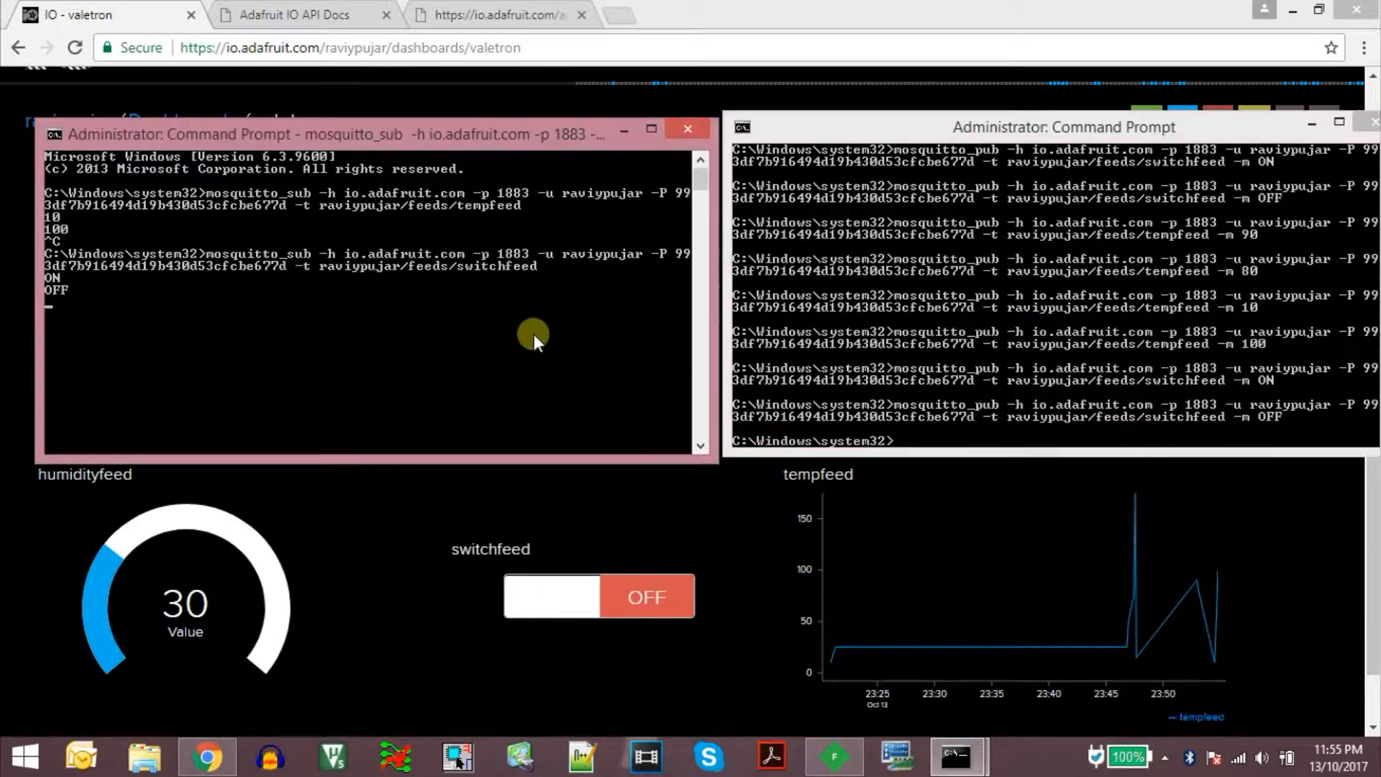
{"action": "left_click", "coordinate": [846, 371]}
{"action": "key", "text": "Up"}
{"action": "key", "text": "Up"}
{"action": "key", "text": "Return"}
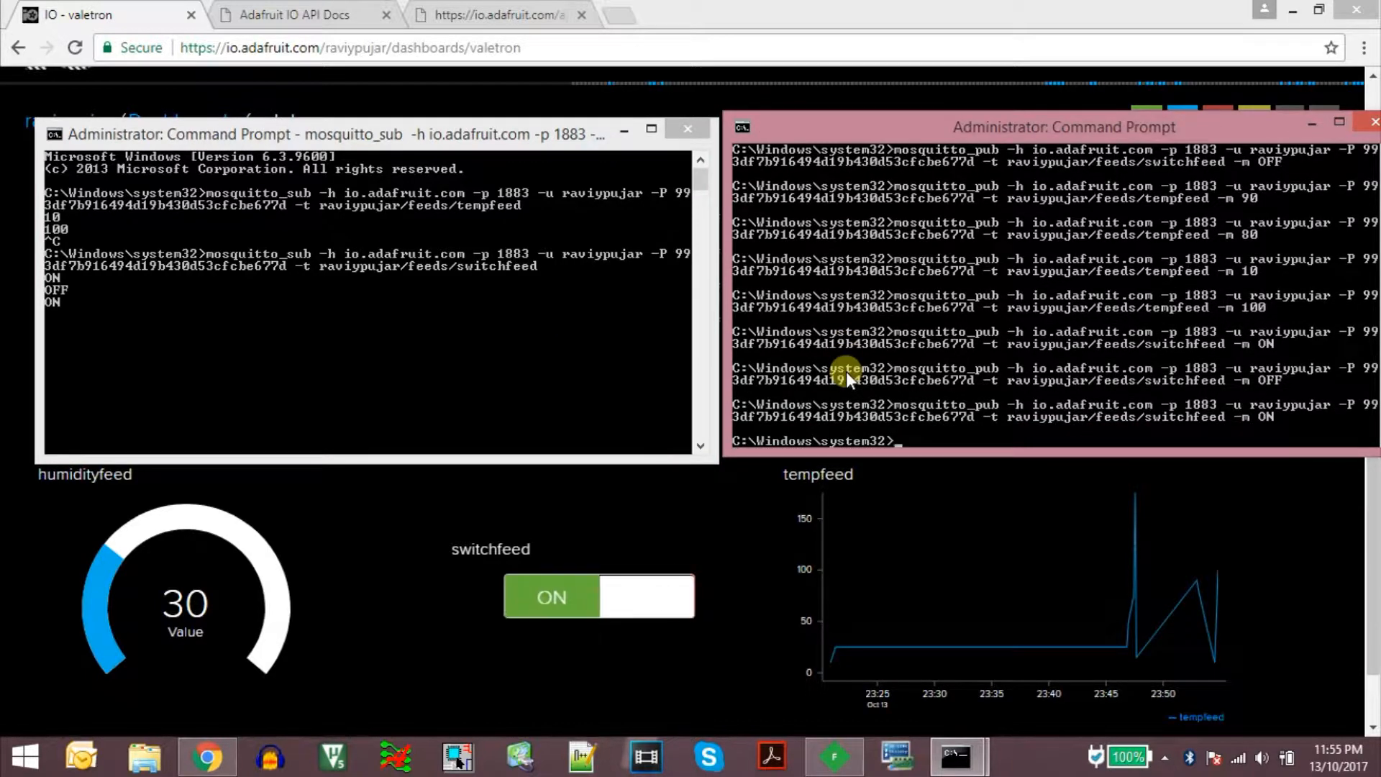
{"action": "key", "text": "Up"}
{"action": "key", "text": "Up"}
{"action": "key", "text": "Up"}
{"action": "key", "text": "Down"}
{"action": "key", "text": "Down"}
{"action": "key", "text": "Return"}
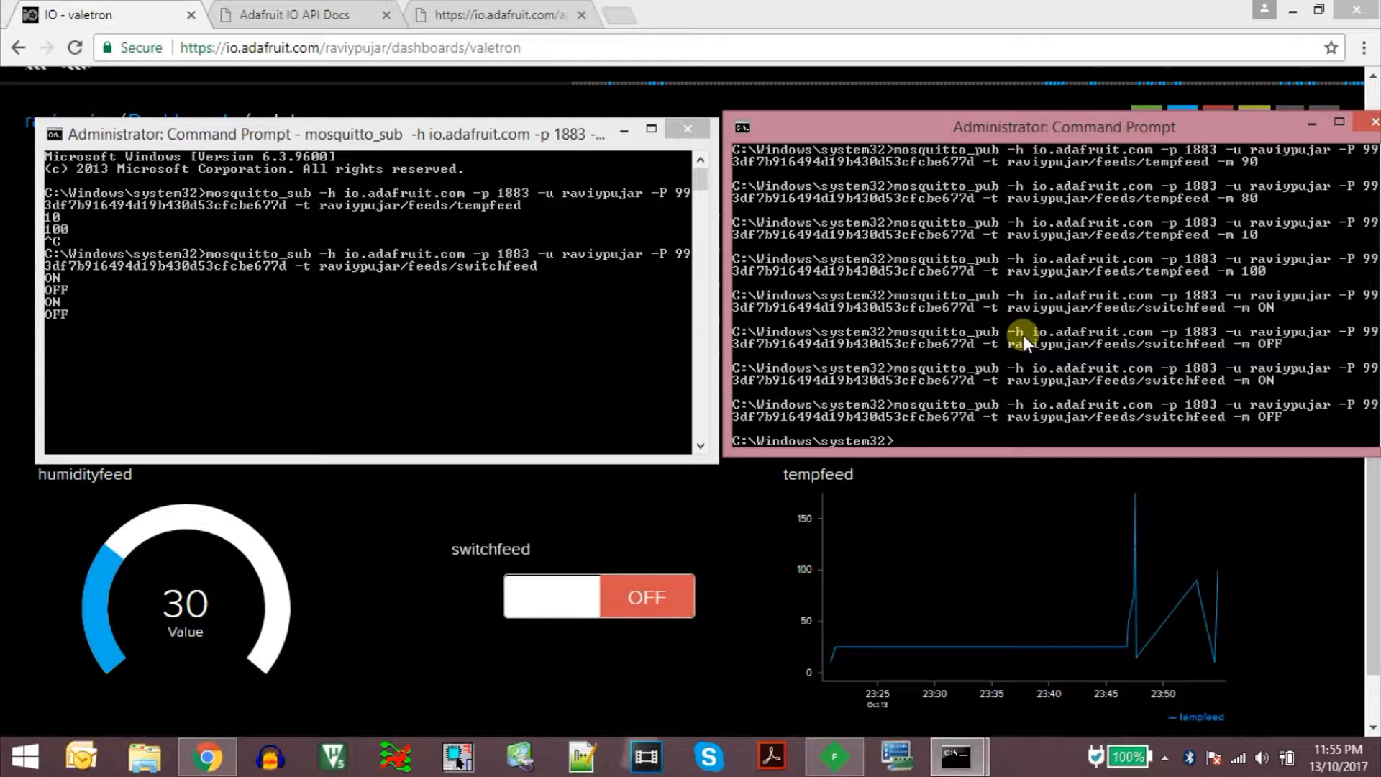
{"action": "left_click", "coordinate": [498, 266]}
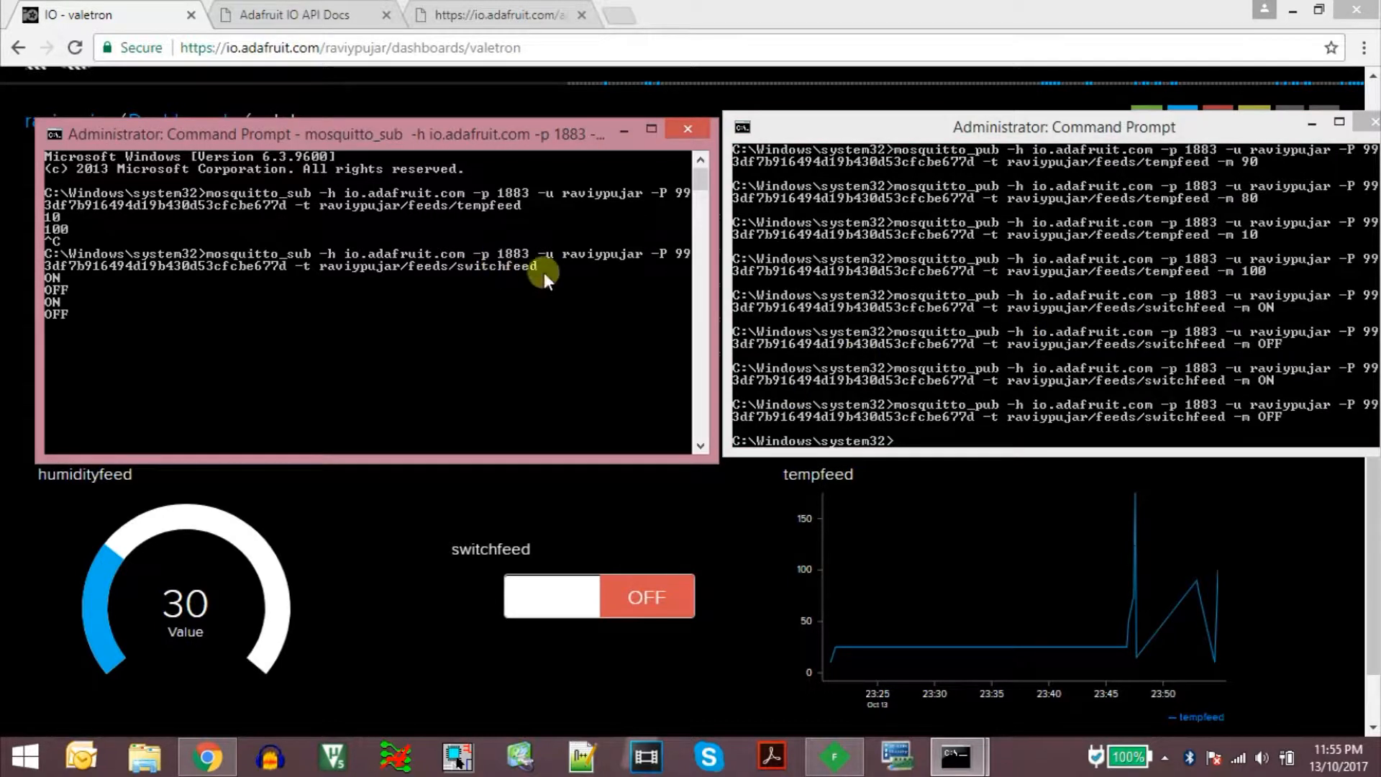
{"action": "left_click", "coordinate": [633, 508]}
{"action": "key", "text": "alt+Tab"}
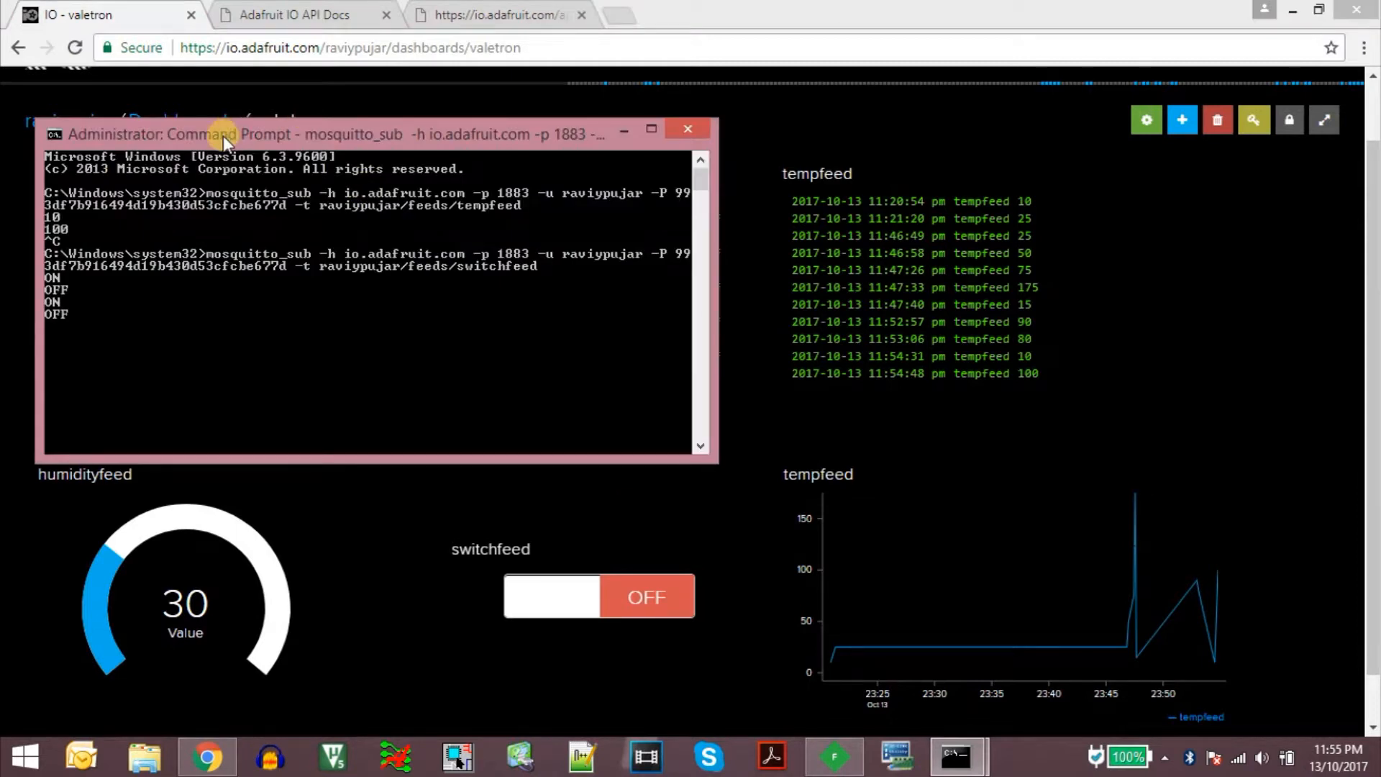
Shrink Chrome beside the subscriber console, then flip the dashboard's switchfeed toggle ON
{"action": "left_click_drag", "start_coordinate": [223, 135], "coordinate": [751, 175]}
{"action": "double_click", "coordinate": [842, 15]}
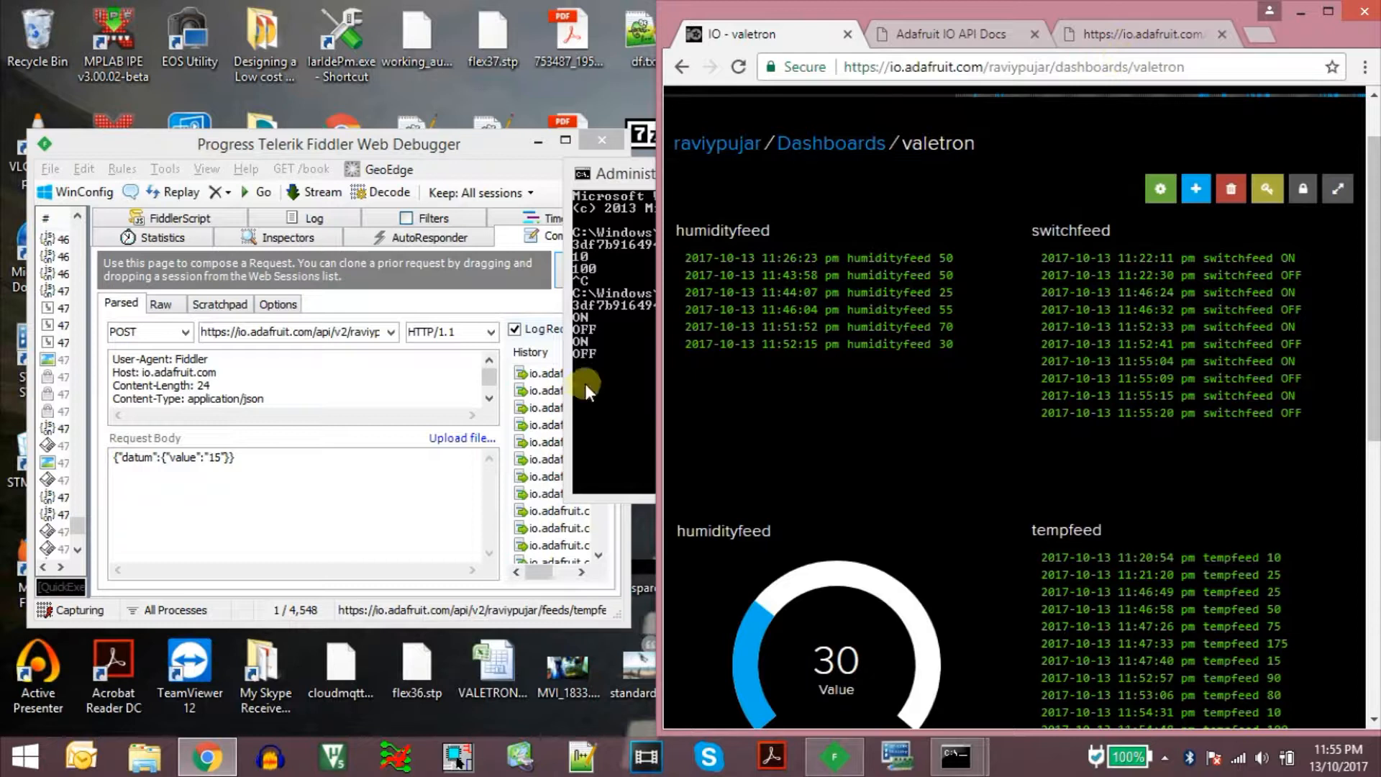
{"action": "left_click", "coordinate": [572, 361]}
{"action": "left_click_drag", "start_coordinate": [723, 178], "coordinate": [259, 126]}
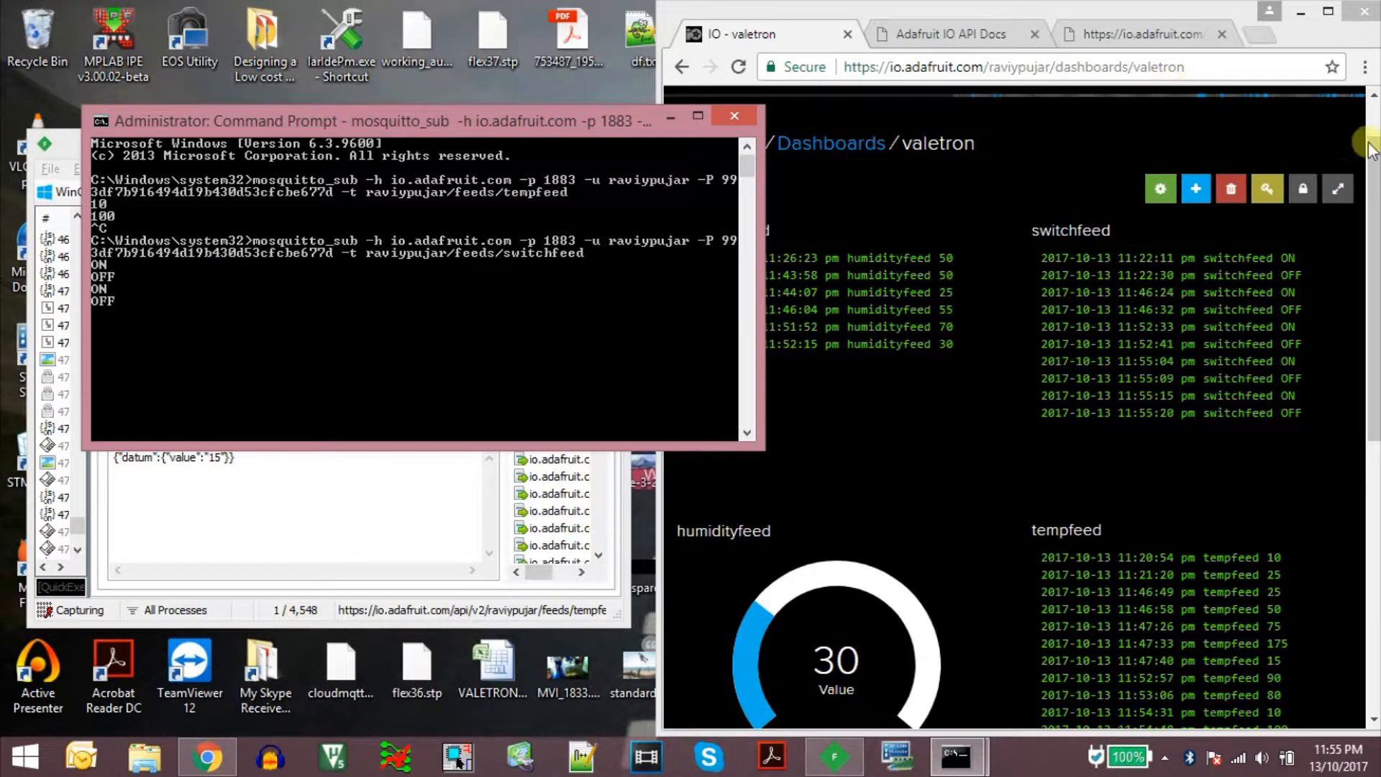
{"action": "left_click_drag", "start_coordinate": [1374, 154], "coordinate": [1367, 550]}
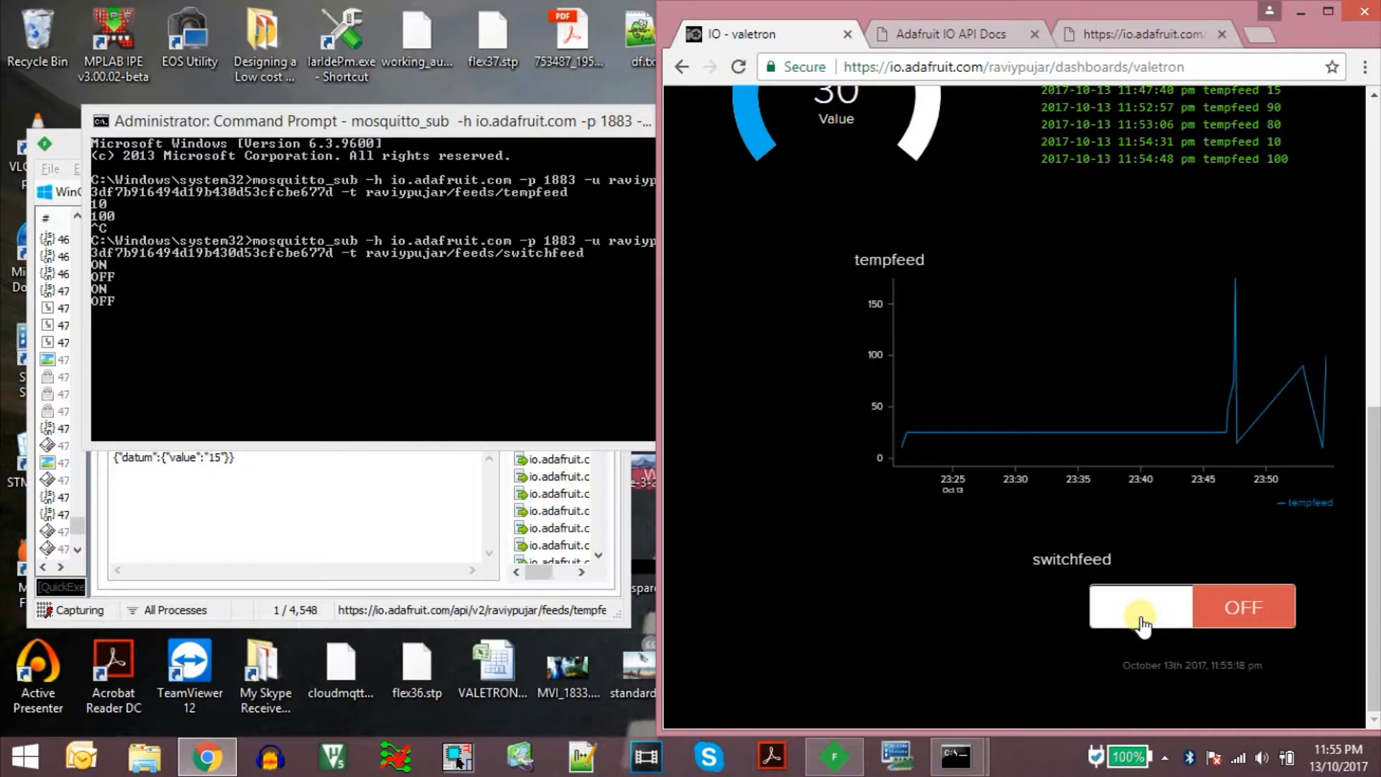
{"action": "left_click", "coordinate": [1142, 619]}
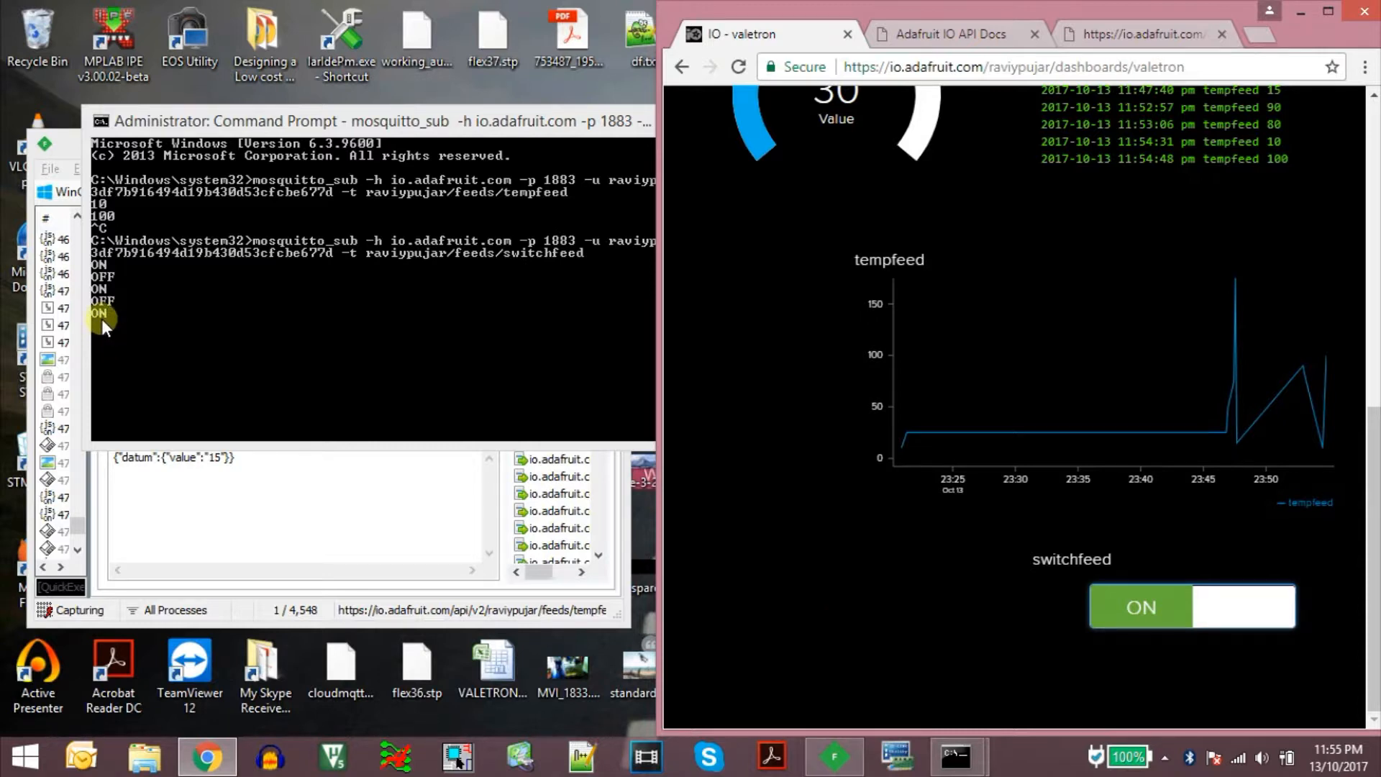
Turn the switchfeed toggle back OFF so the console prints OFF
{"action": "left_click", "coordinate": [1226, 607]}
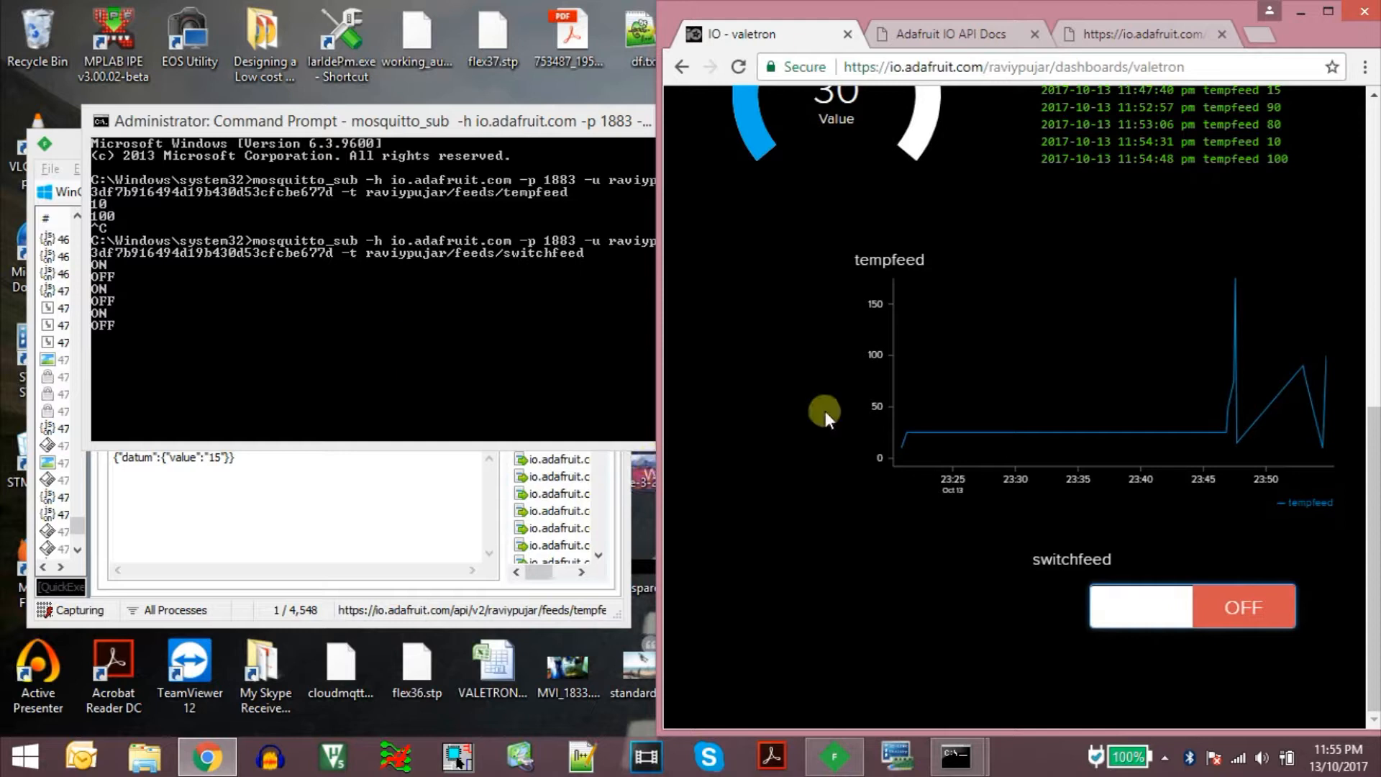
{"action": "scroll", "coordinate": [967, 429], "scroll_direction": "up", "scroll_amount": 3}
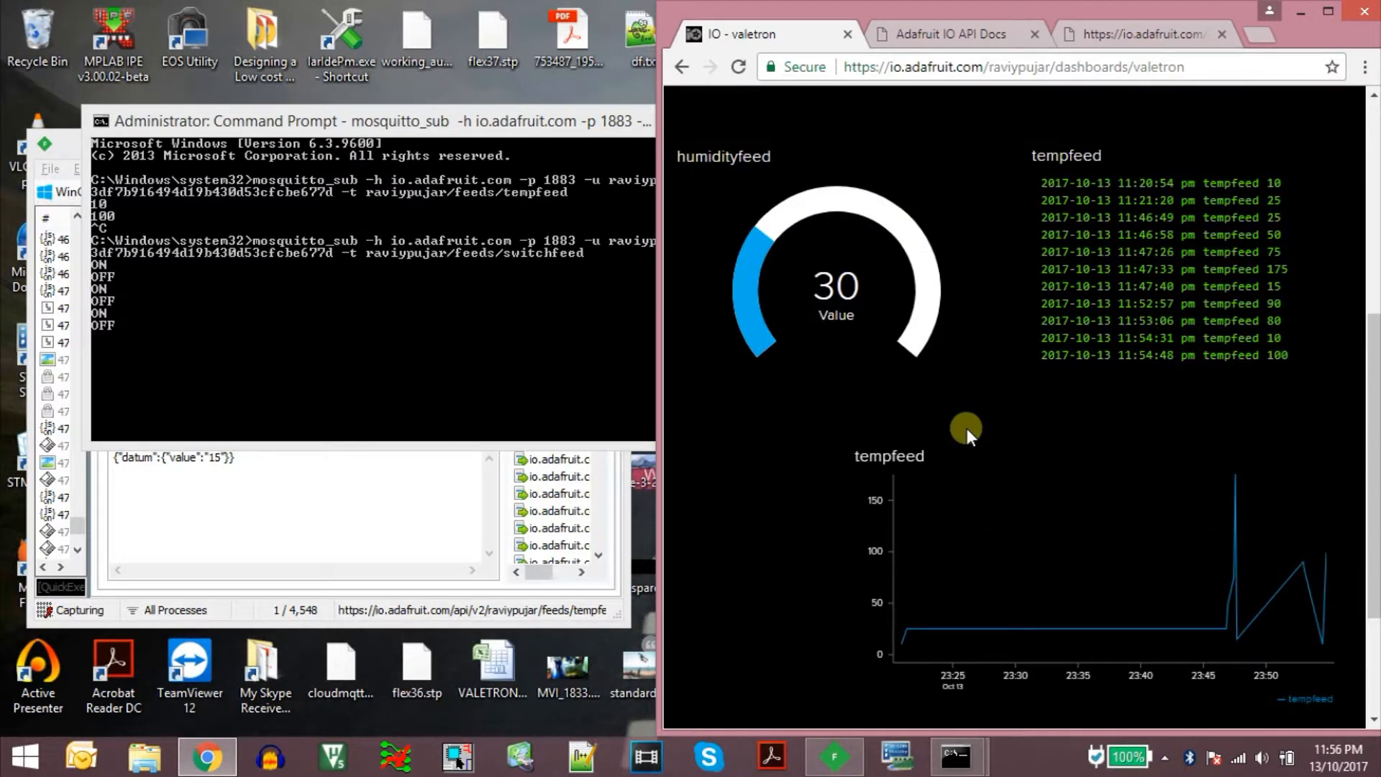
Maximize the dashboard, review the switchfeed log, and go to the account profile page
{"action": "left_click", "coordinate": [1329, 12]}
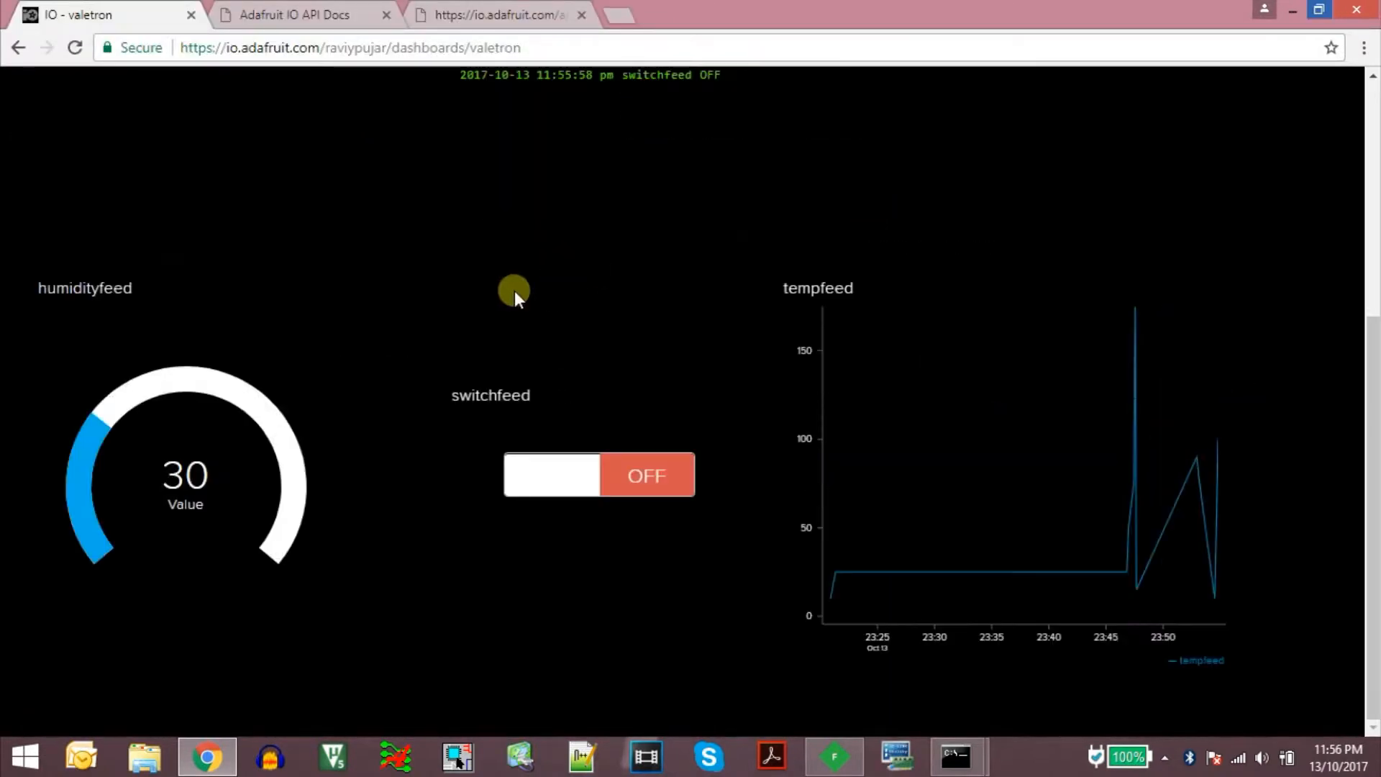
{"action": "scroll", "coordinate": [515, 291], "scroll_direction": "up", "scroll_amount": 5}
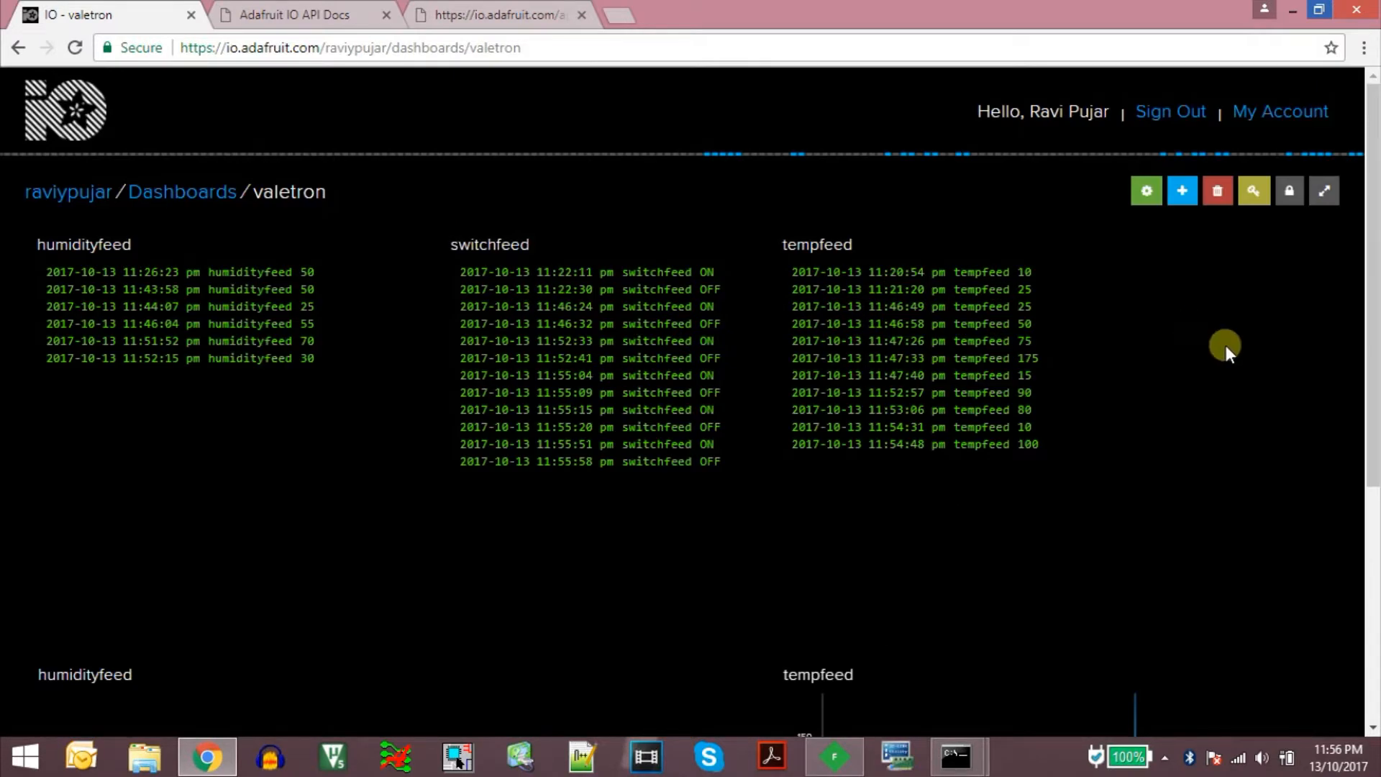
{"action": "scroll", "coordinate": [1226, 346], "scroll_direction": "down", "scroll_amount": 3}
{"action": "scroll", "coordinate": [1225, 345], "scroll_direction": "up", "scroll_amount": 3}
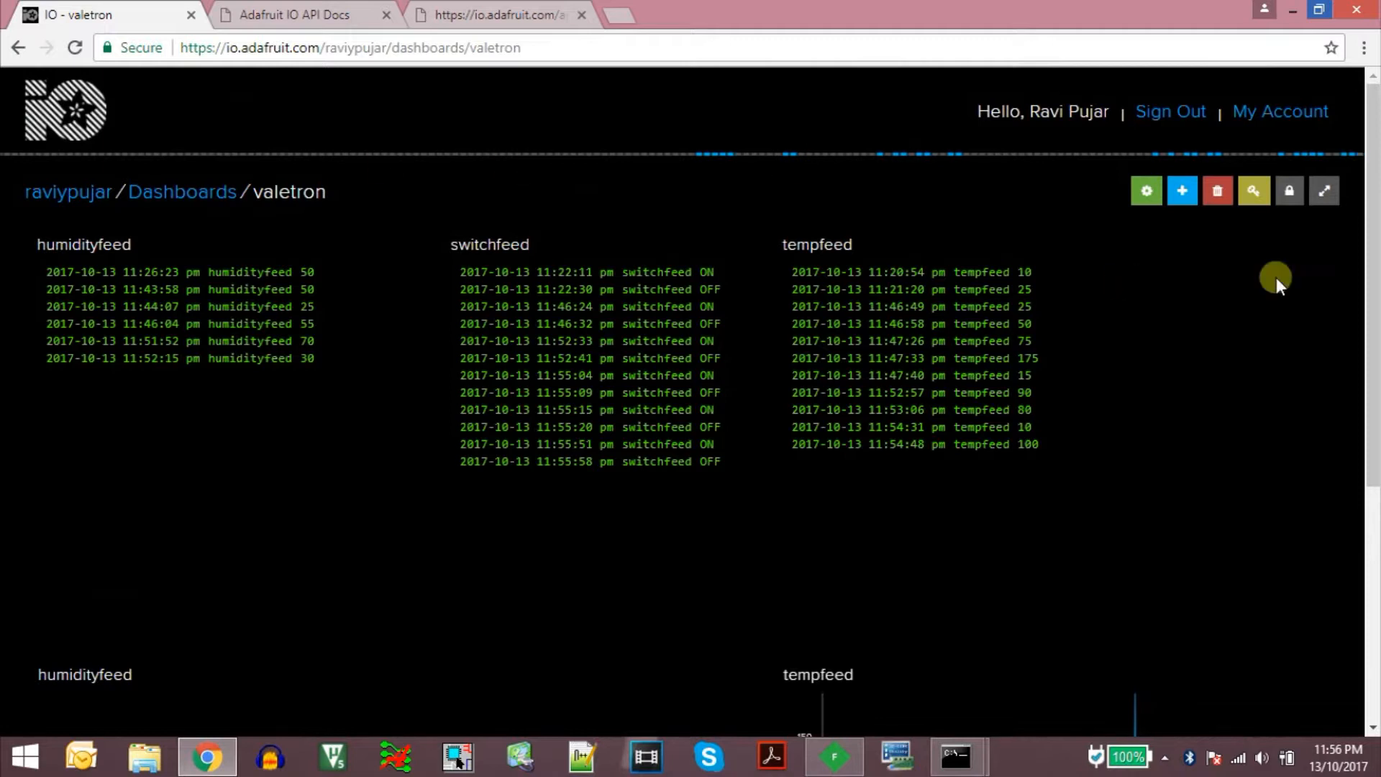
{"action": "left_click", "coordinate": [57, 197]}
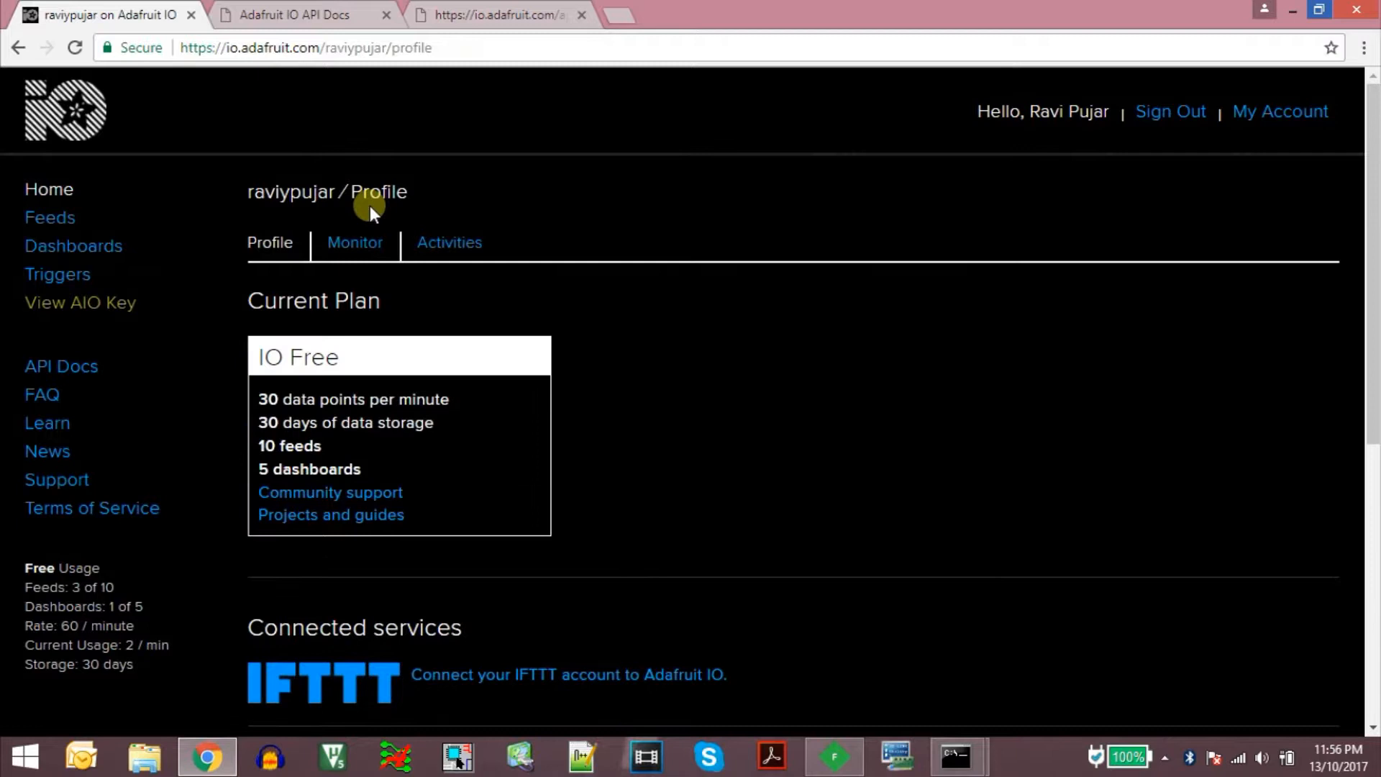
Scroll through the Profile page to review the IO Free plan limits
{"action": "scroll", "coordinate": [741, 293], "scroll_direction": "down", "scroll_amount": 1}
{"action": "scroll", "coordinate": [782, 299], "scroll_direction": "up", "scroll_amount": 1}
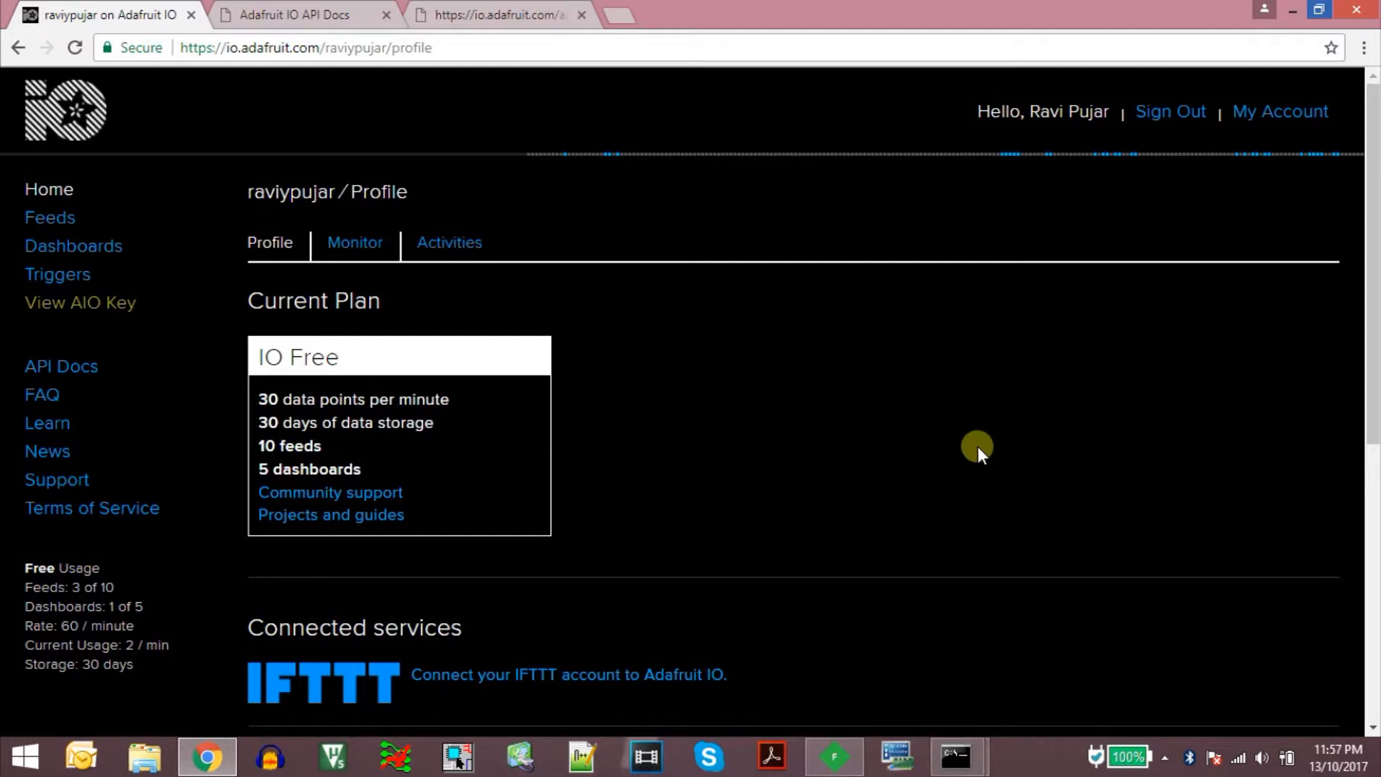
{"action": "scroll", "coordinate": [977, 446], "scroll_direction": "down", "scroll_amount": 2}
{"action": "scroll", "coordinate": [978, 453], "scroll_direction": "up", "scroll_amount": 2}
Go to Triggers and start a new reactive trigger from the Actions menu
{"action": "left_click", "coordinate": [43, 275]}
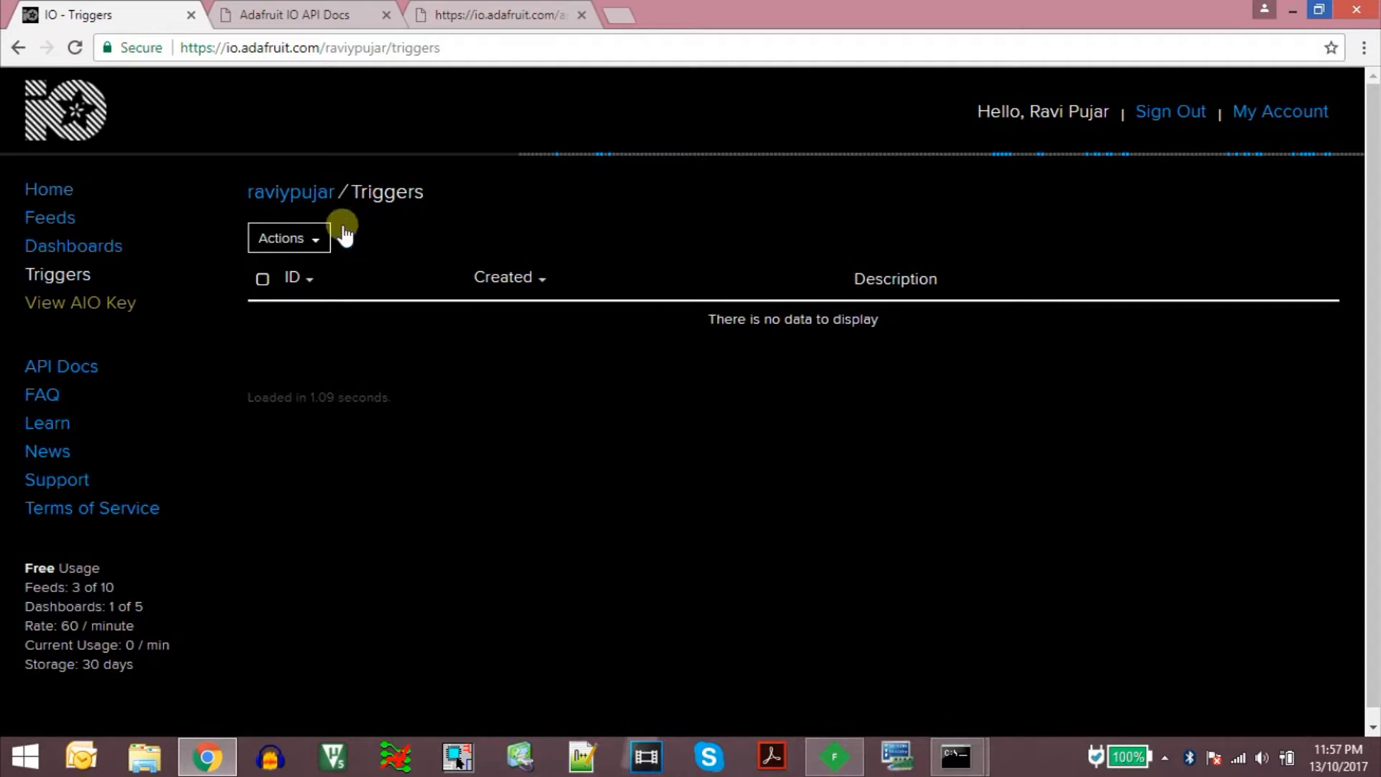
{"action": "left_click", "coordinate": [317, 243]}
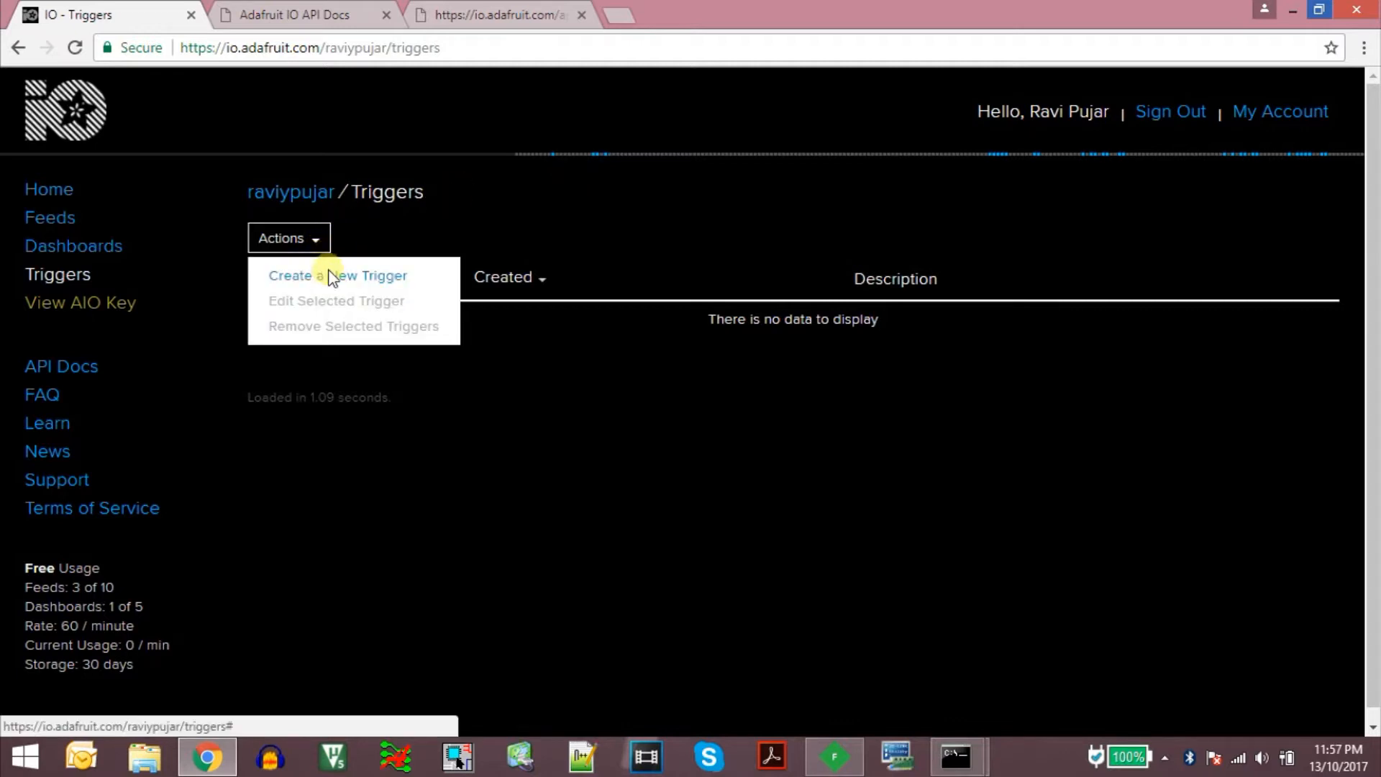
{"action": "left_click", "coordinate": [321, 275]}
{"action": "left_click", "coordinate": [478, 192]}
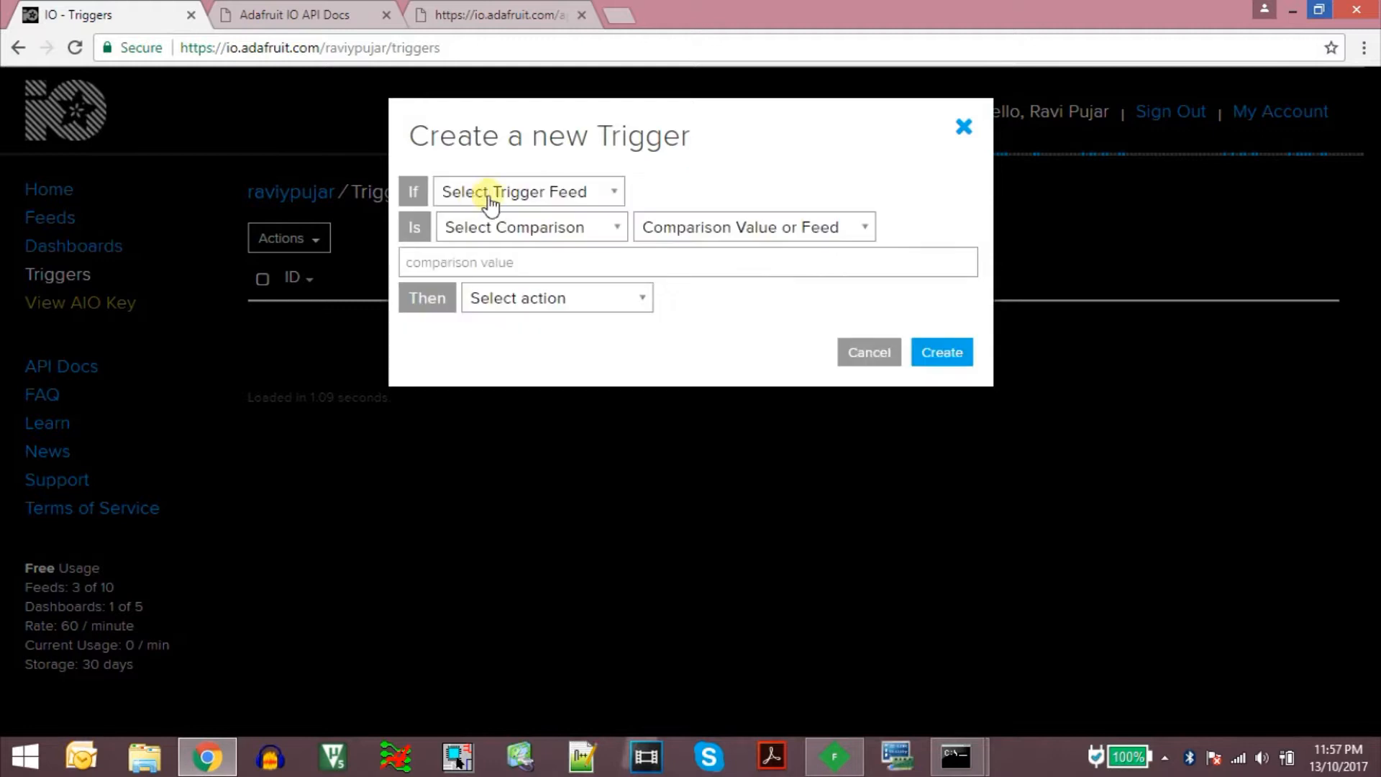
Set the trigger condition: tempfeed is greater than 100
{"action": "left_click", "coordinate": [613, 191]}
{"action": "left_click", "coordinate": [464, 283]}
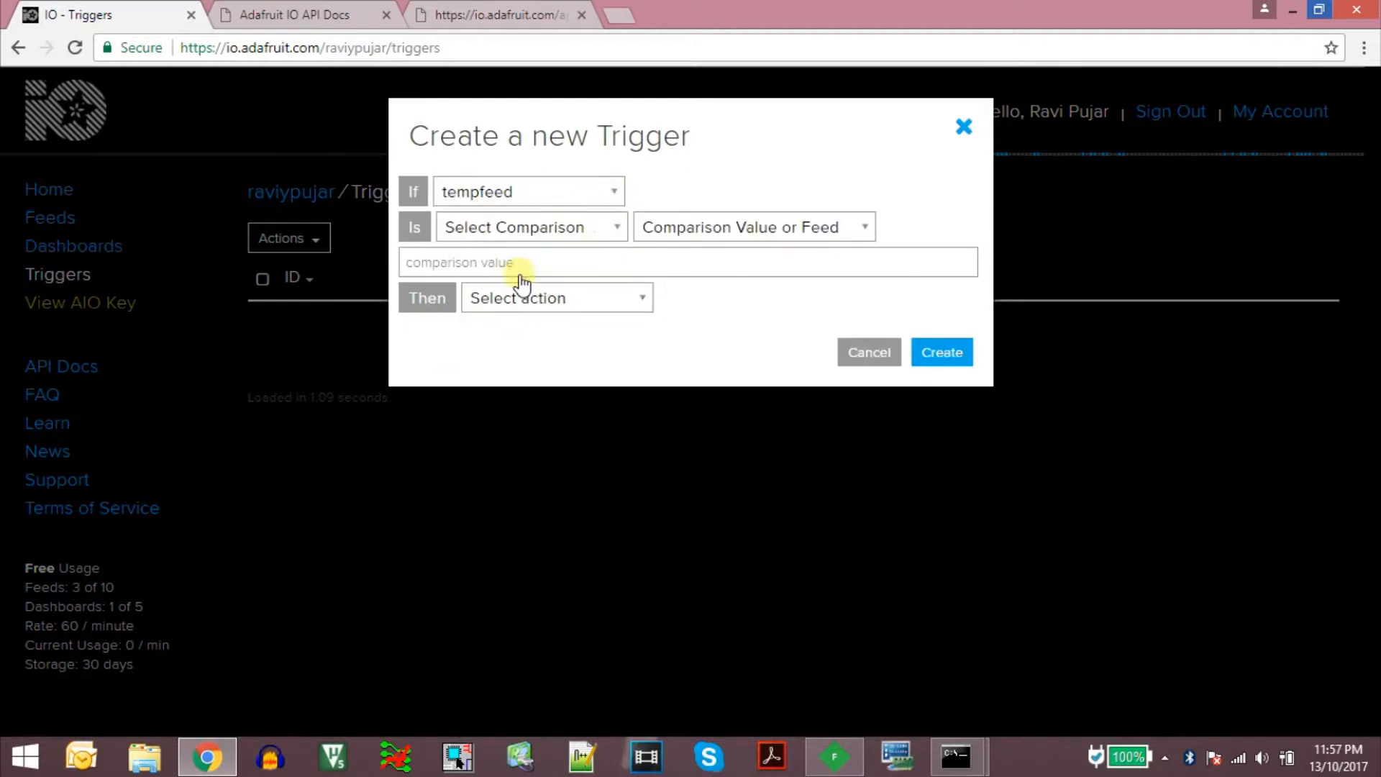
{"action": "left_click", "coordinate": [581, 230]}
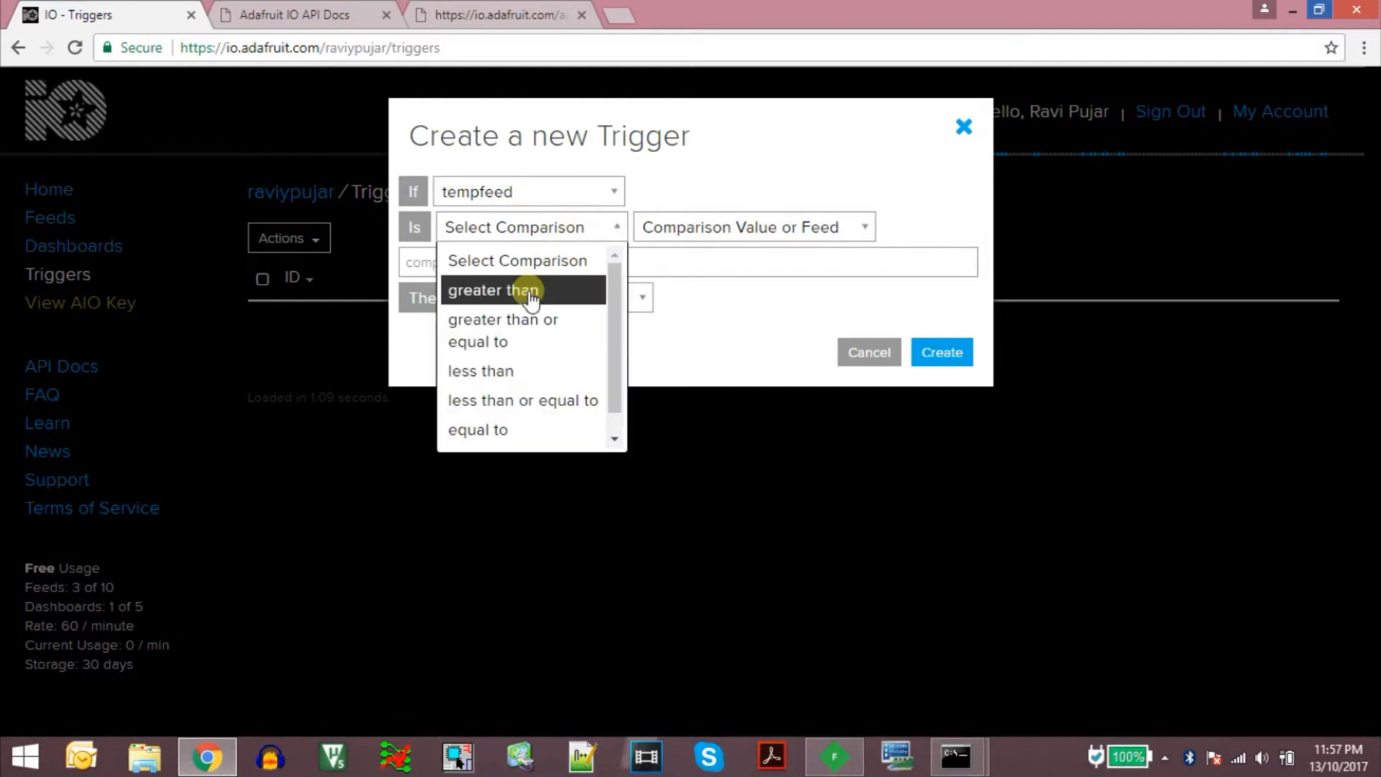
{"action": "left_click", "coordinate": [525, 291]}
{"action": "left_click", "coordinate": [709, 230]}
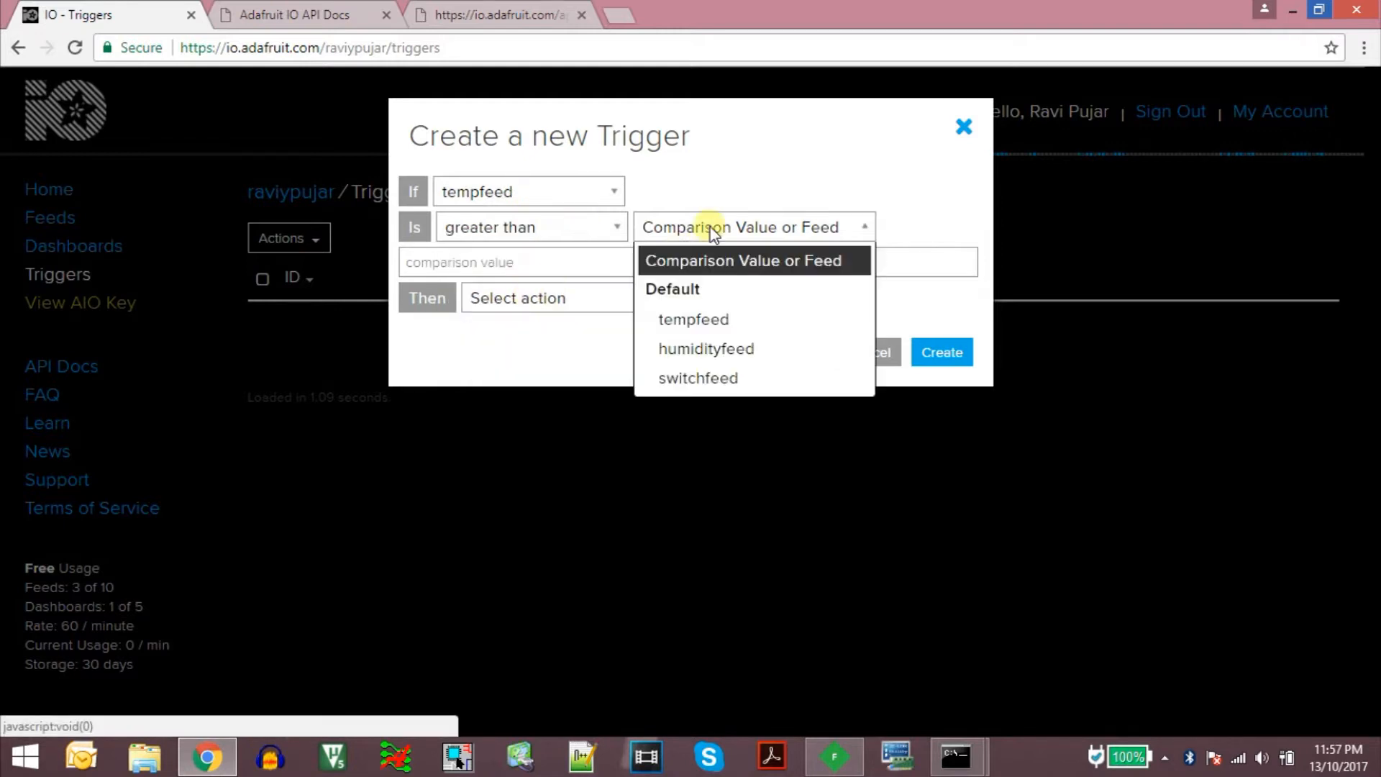
{"action": "left_click", "coordinate": [558, 268]}
{"action": "left_click", "coordinate": [575, 265]}
{"action": "type", "text": "100"}
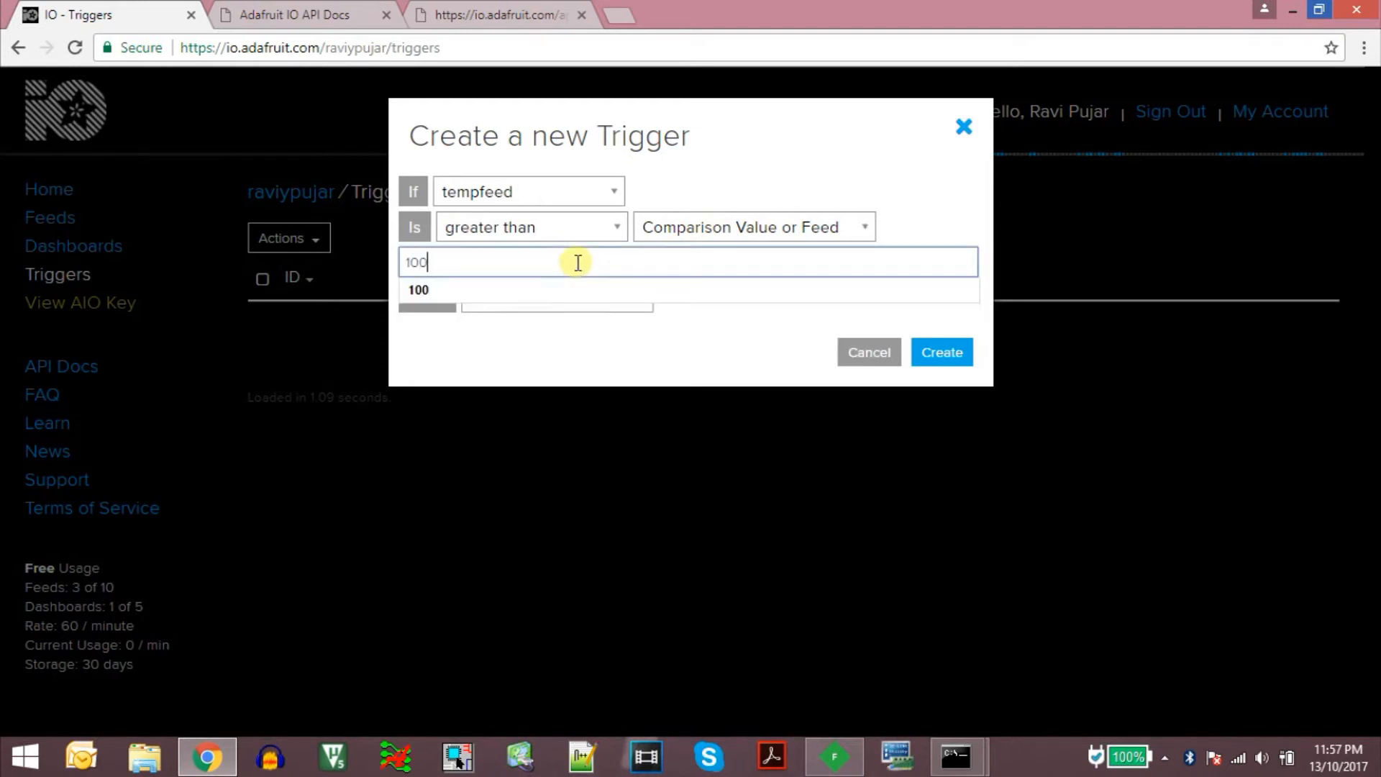
{"action": "left_click", "coordinate": [704, 321]}
Choose the email-me action with the message 'Alarm!!'
{"action": "left_click", "coordinate": [623, 302]}
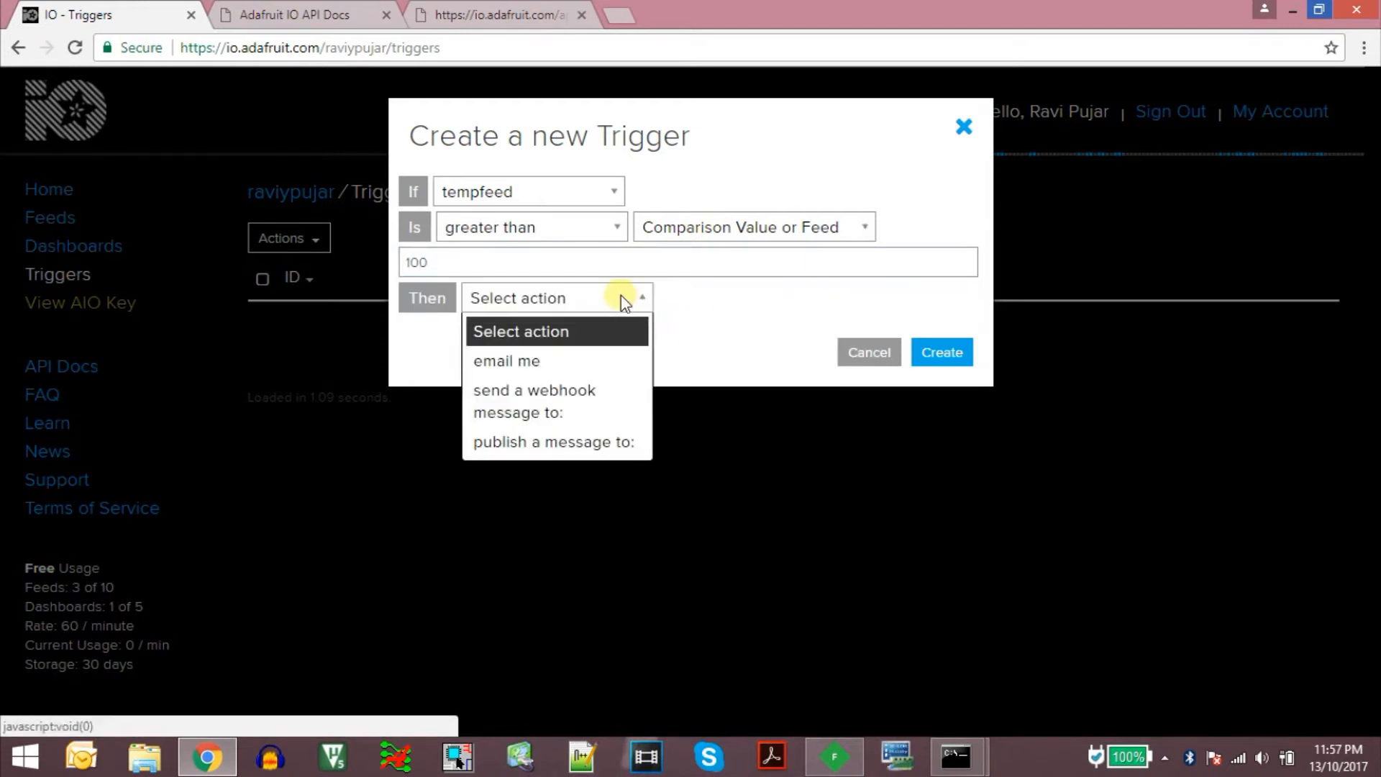
{"action": "left_click", "coordinate": [566, 362]}
{"action": "left_click", "coordinate": [516, 331]}
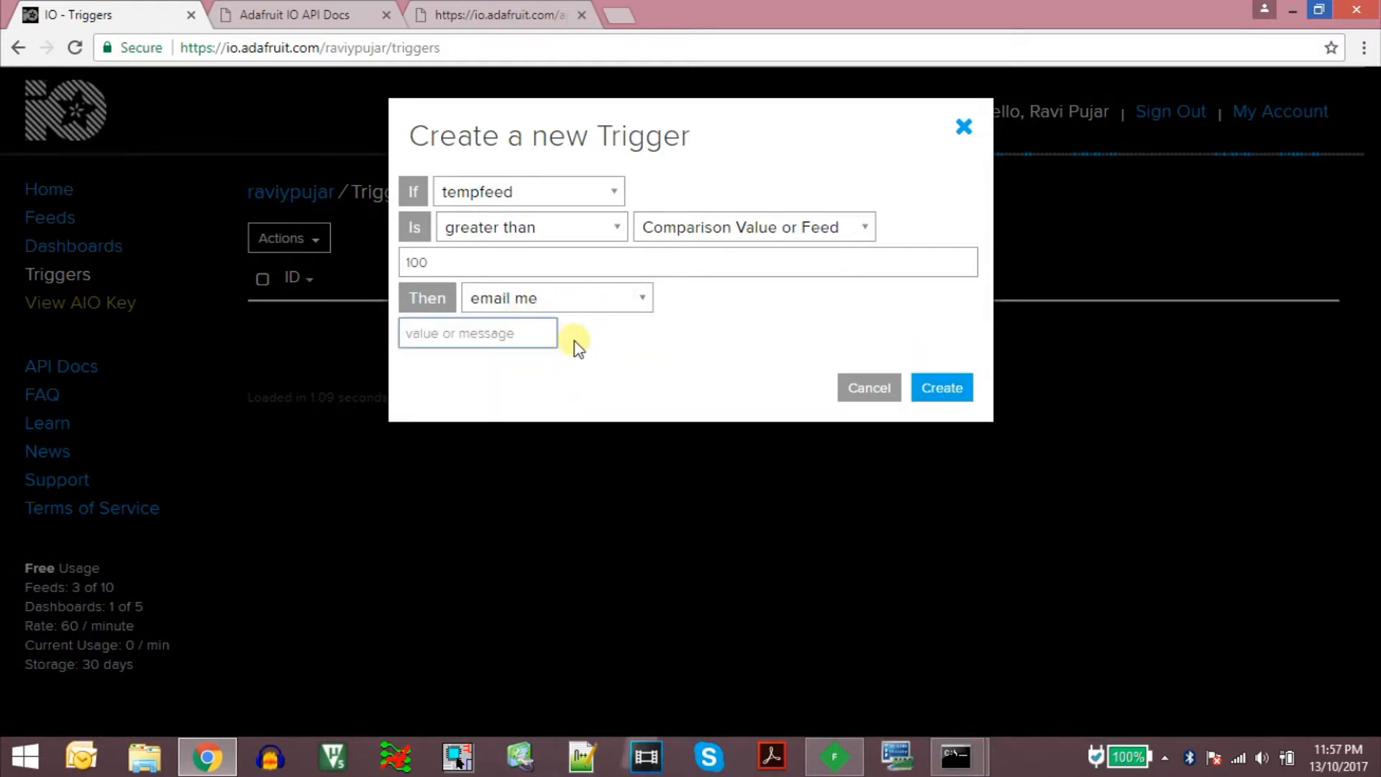
{"action": "type", "text": "Alarm!!"}
Switch the action to publish 'Alert from another feed' to humidityfeed and create the trigger
{"action": "left_click", "coordinate": [533, 305]}
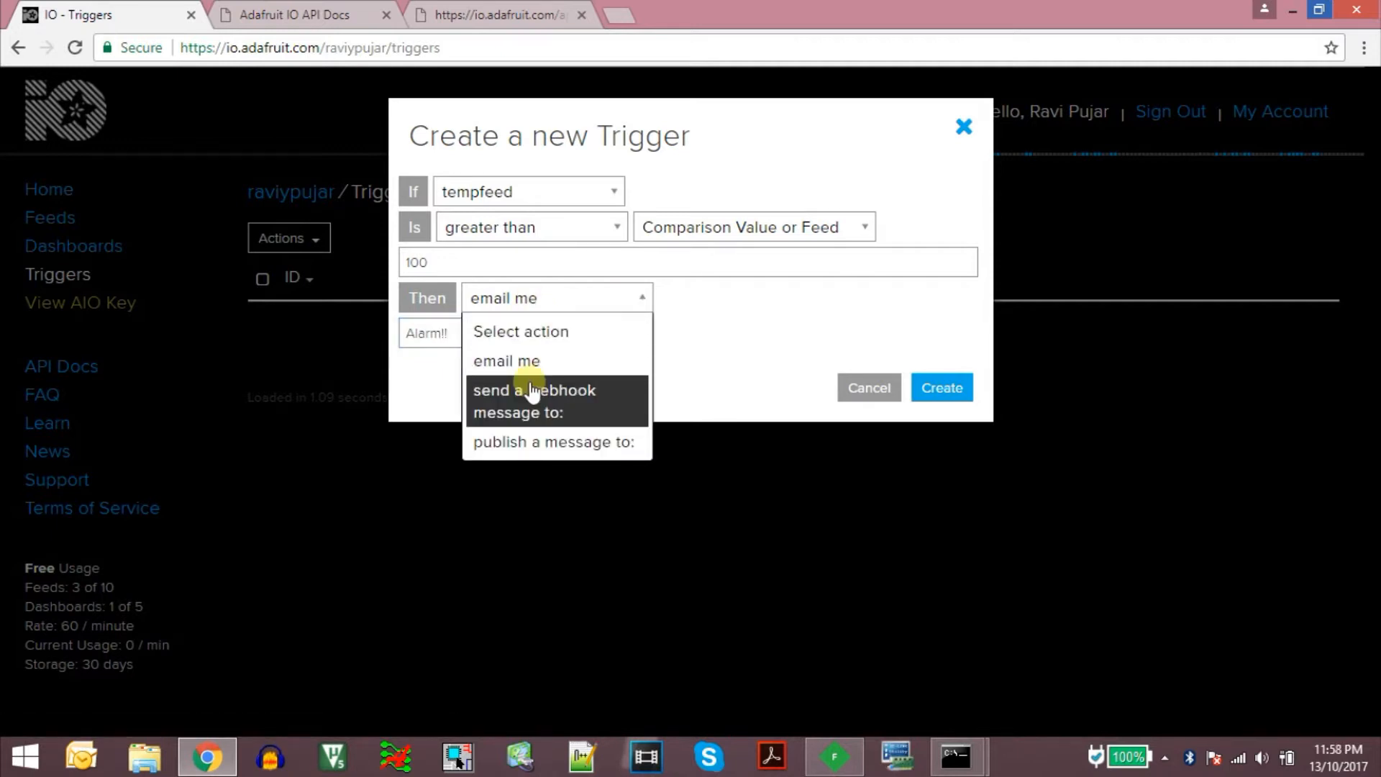
{"action": "left_click", "coordinate": [554, 444]}
{"action": "left_click", "coordinate": [735, 230]}
{"action": "left_click", "coordinate": [735, 237]}
{"action": "left_click", "coordinate": [554, 337]}
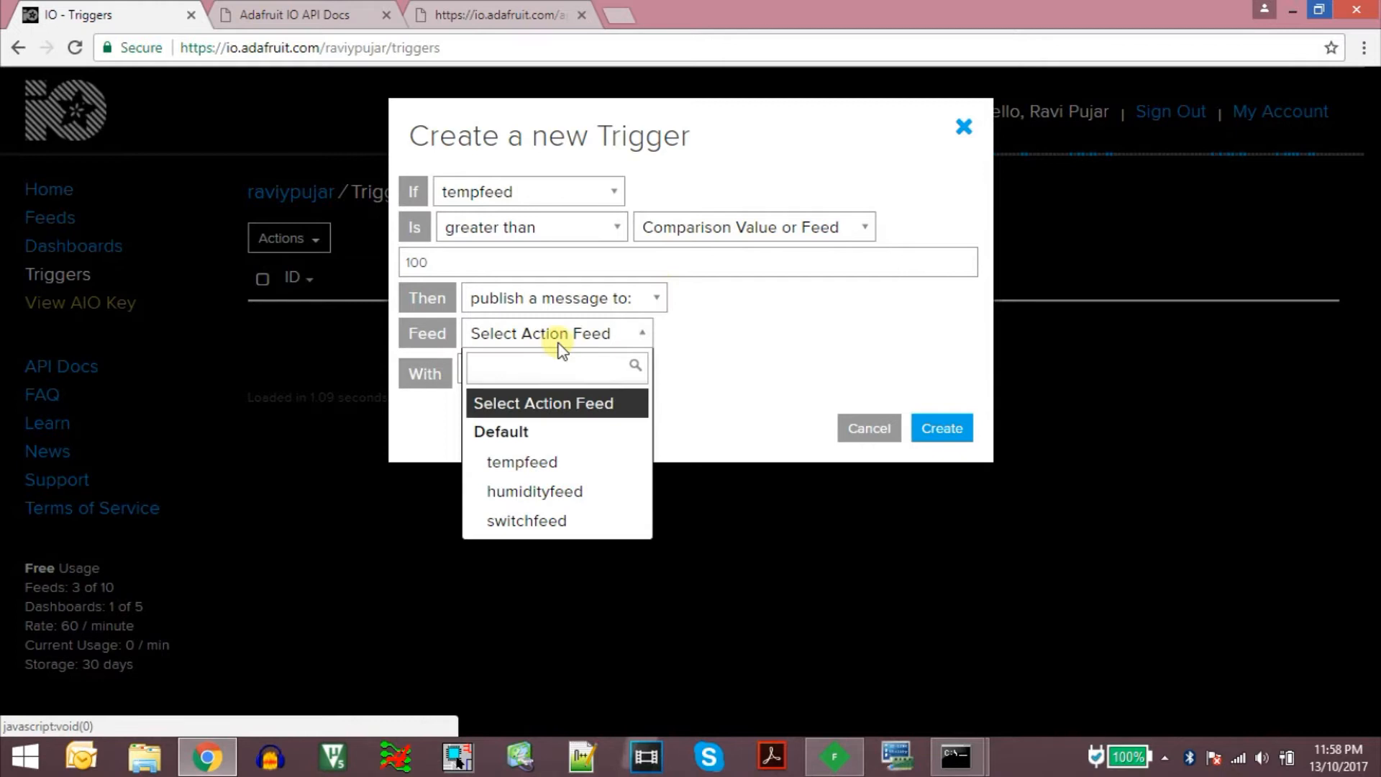
{"action": "left_click", "coordinate": [543, 496]}
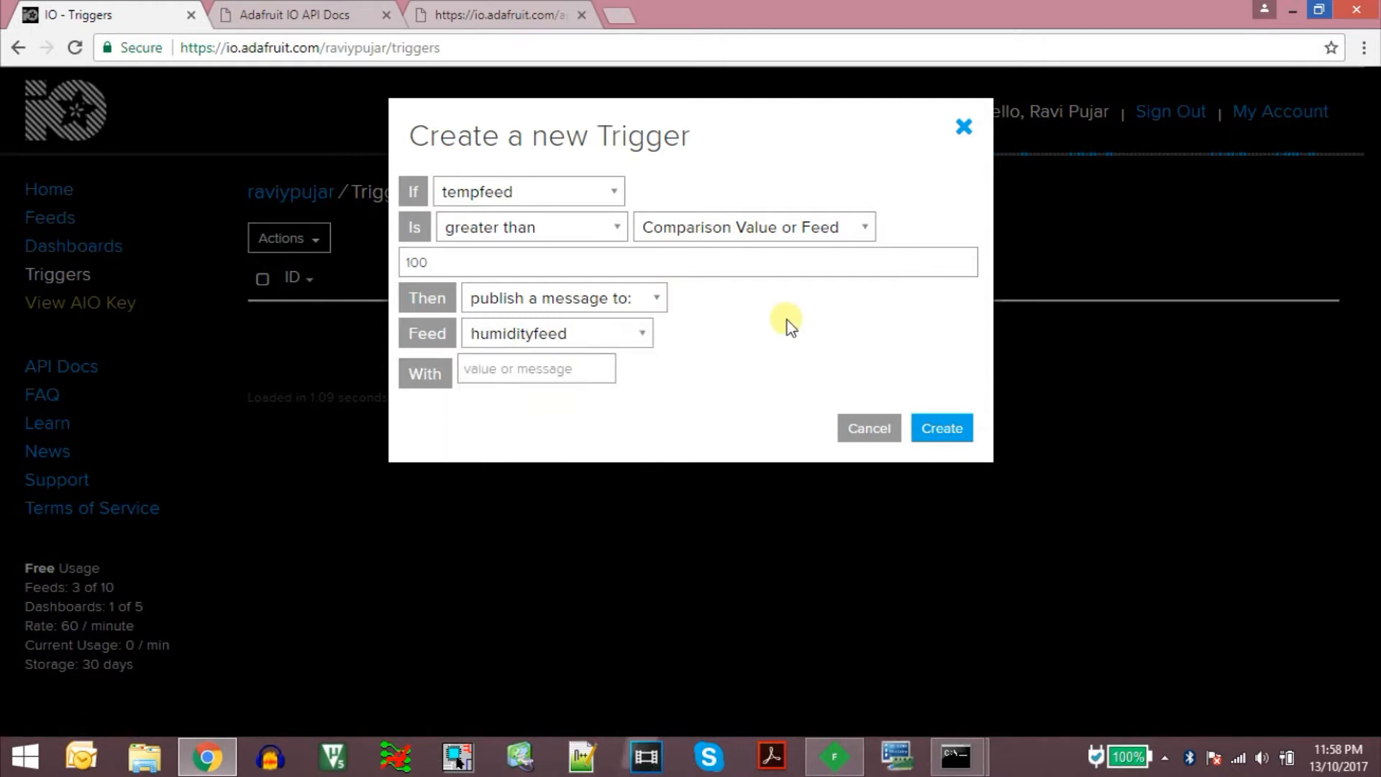
{"action": "left_click", "coordinate": [599, 368]}
{"action": "type", "text": "Alert from "}
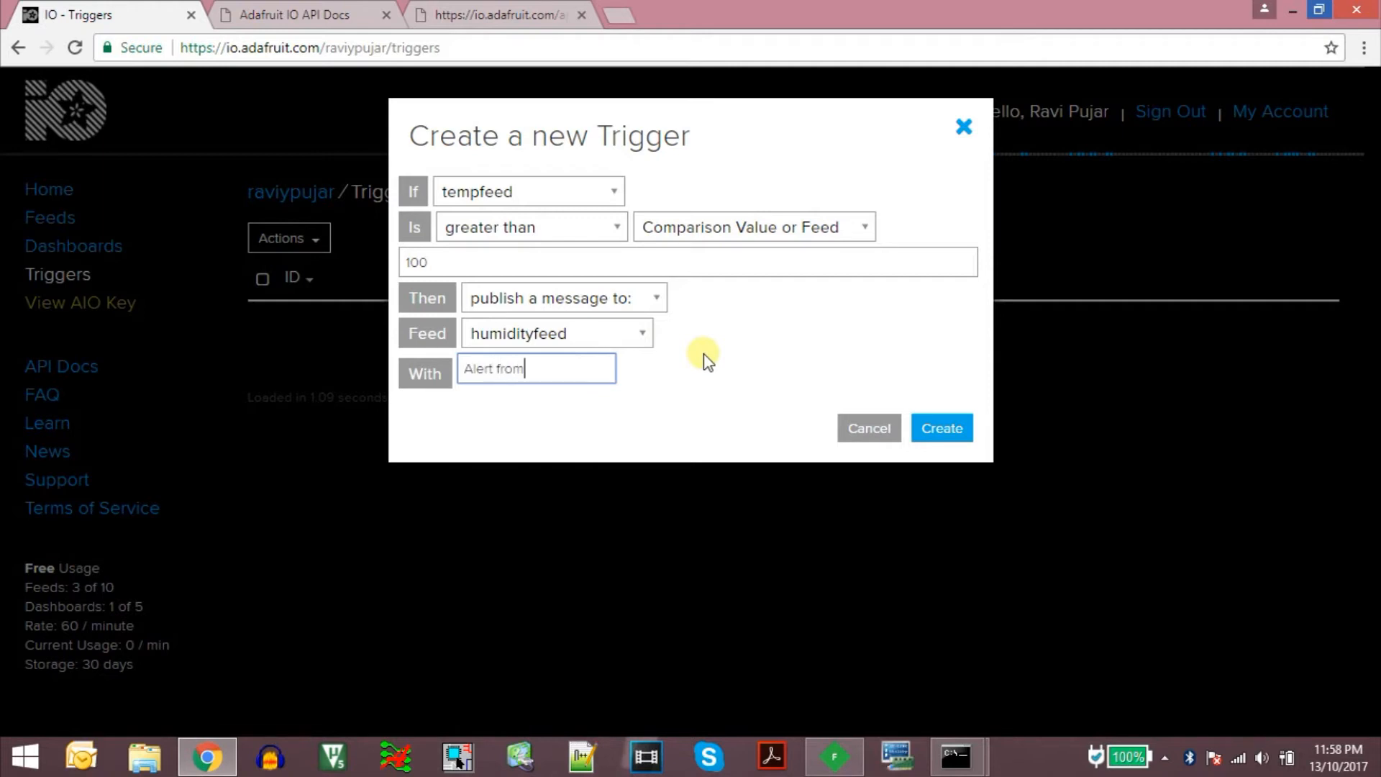
{"action": "type", "text": "another feed"}
{"action": "left_click", "coordinate": [941, 430]}
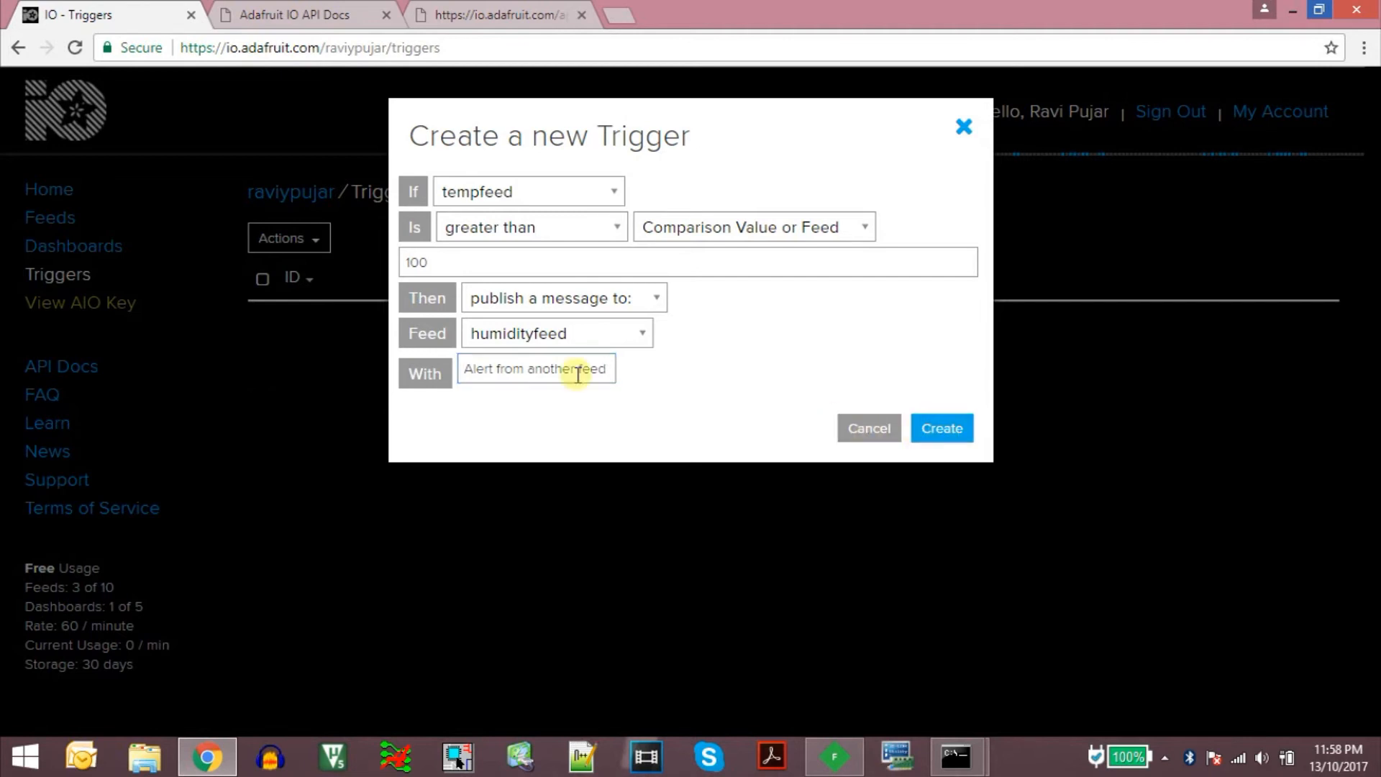